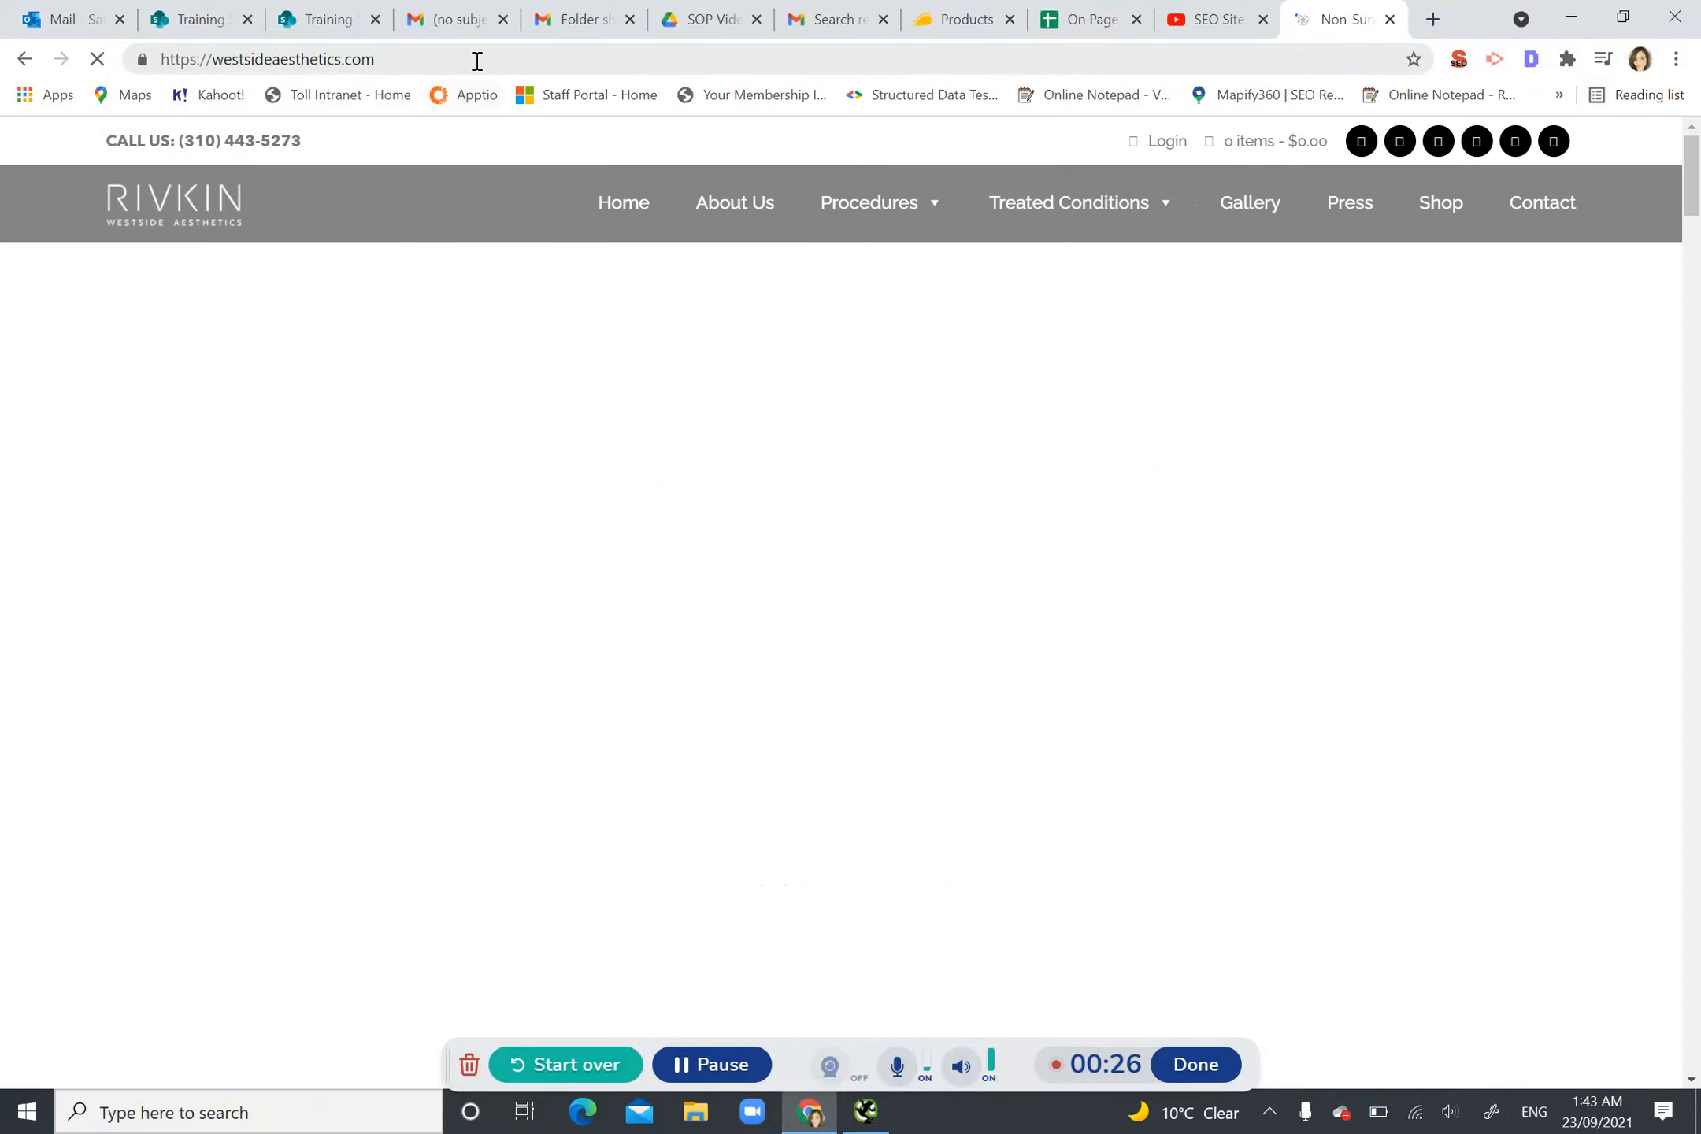
pyautogui.click(473, 57)
pyautogui.click(472, 58)
pyautogui.hotkey('ctrl', 'c')
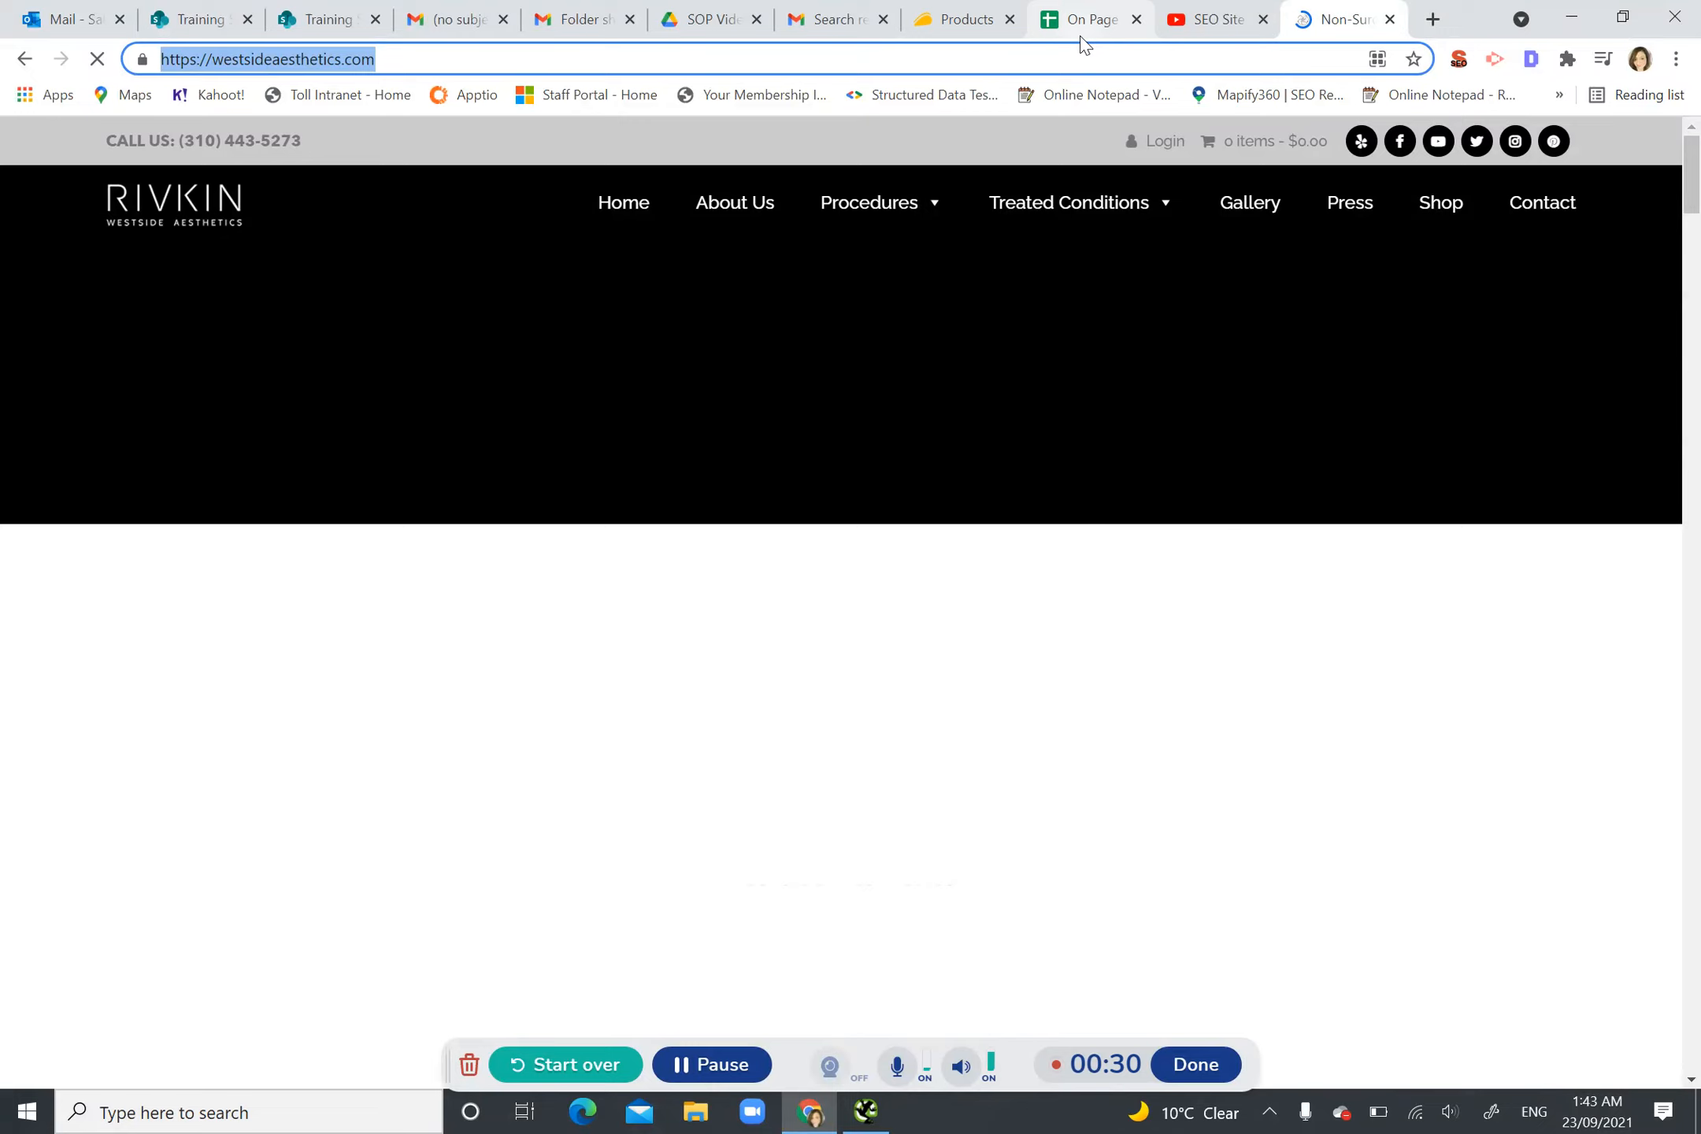
pyautogui.click(1211, 11)
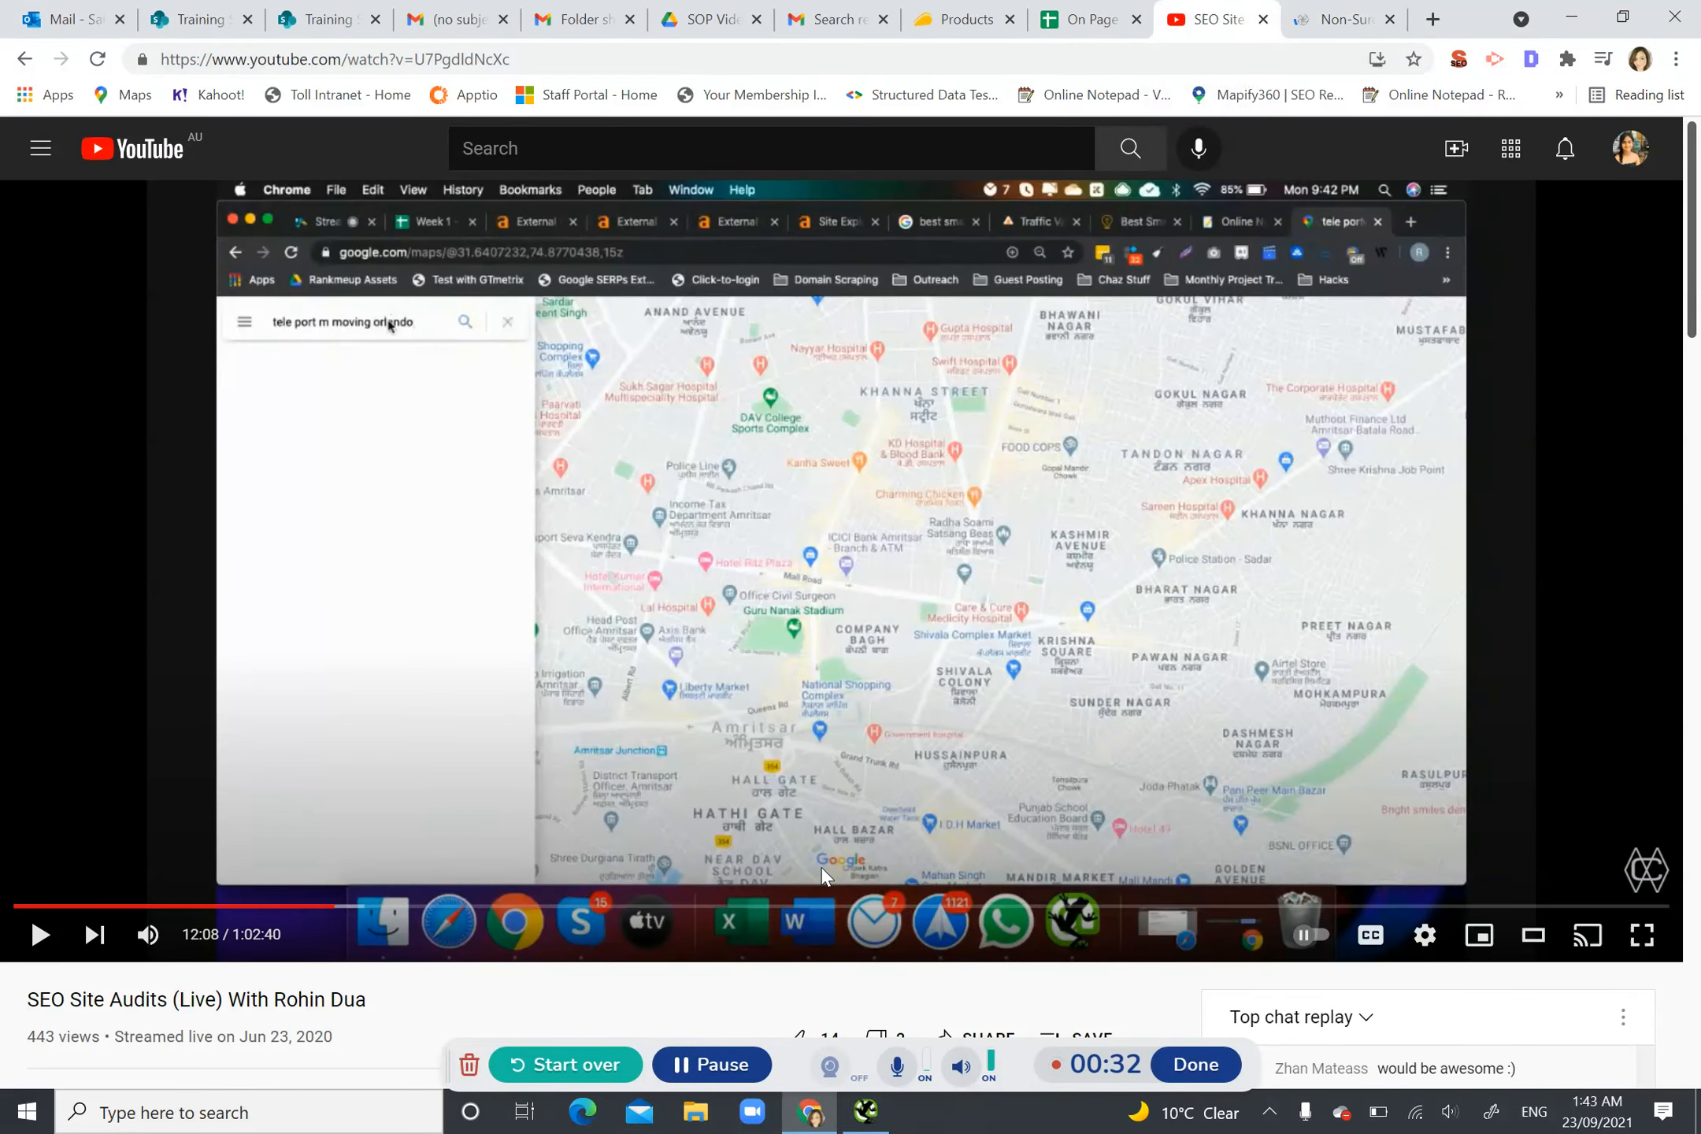
pyautogui.click(866, 1124)
pyautogui.click(387, 77)
pyautogui.hotkey('ctrl', 'v')
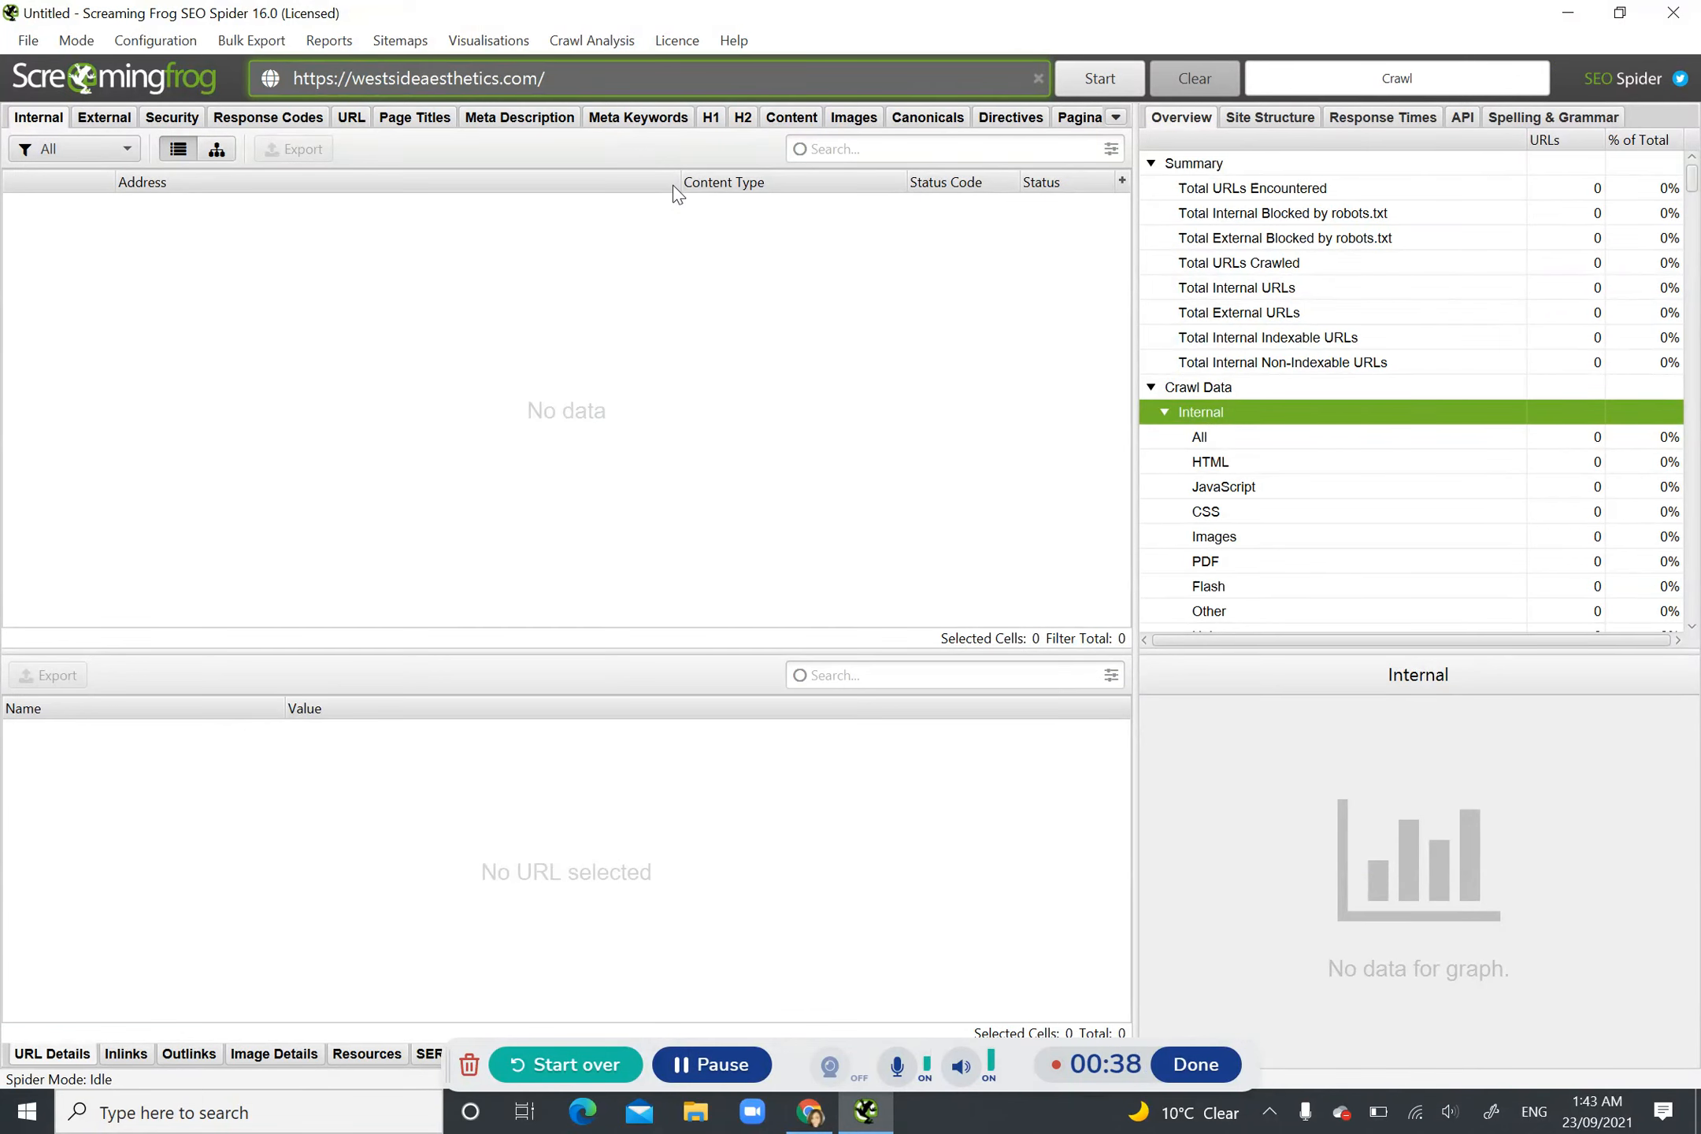
pyautogui.press('Return')
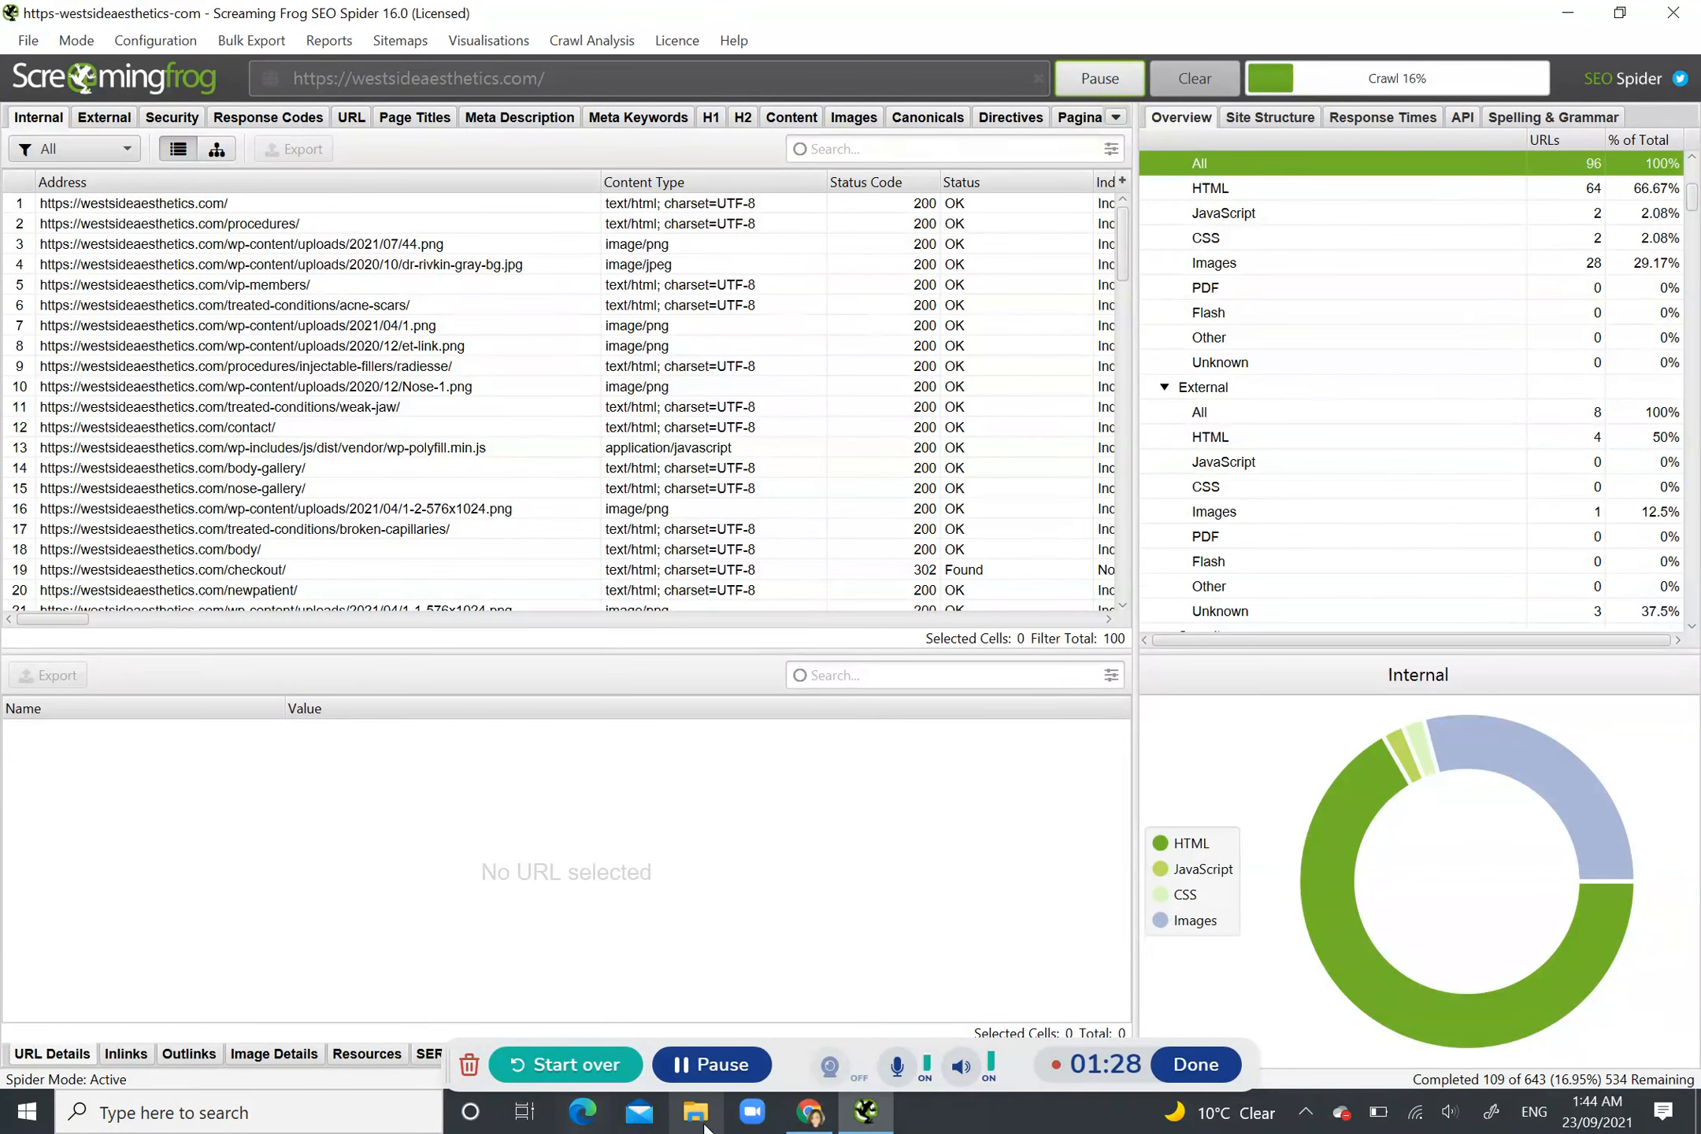
# Step: Switch back to the browser, open the "On Page With Rank Zenith" spreadsheet and close the YouTube video
pyautogui.click(809, 1117)
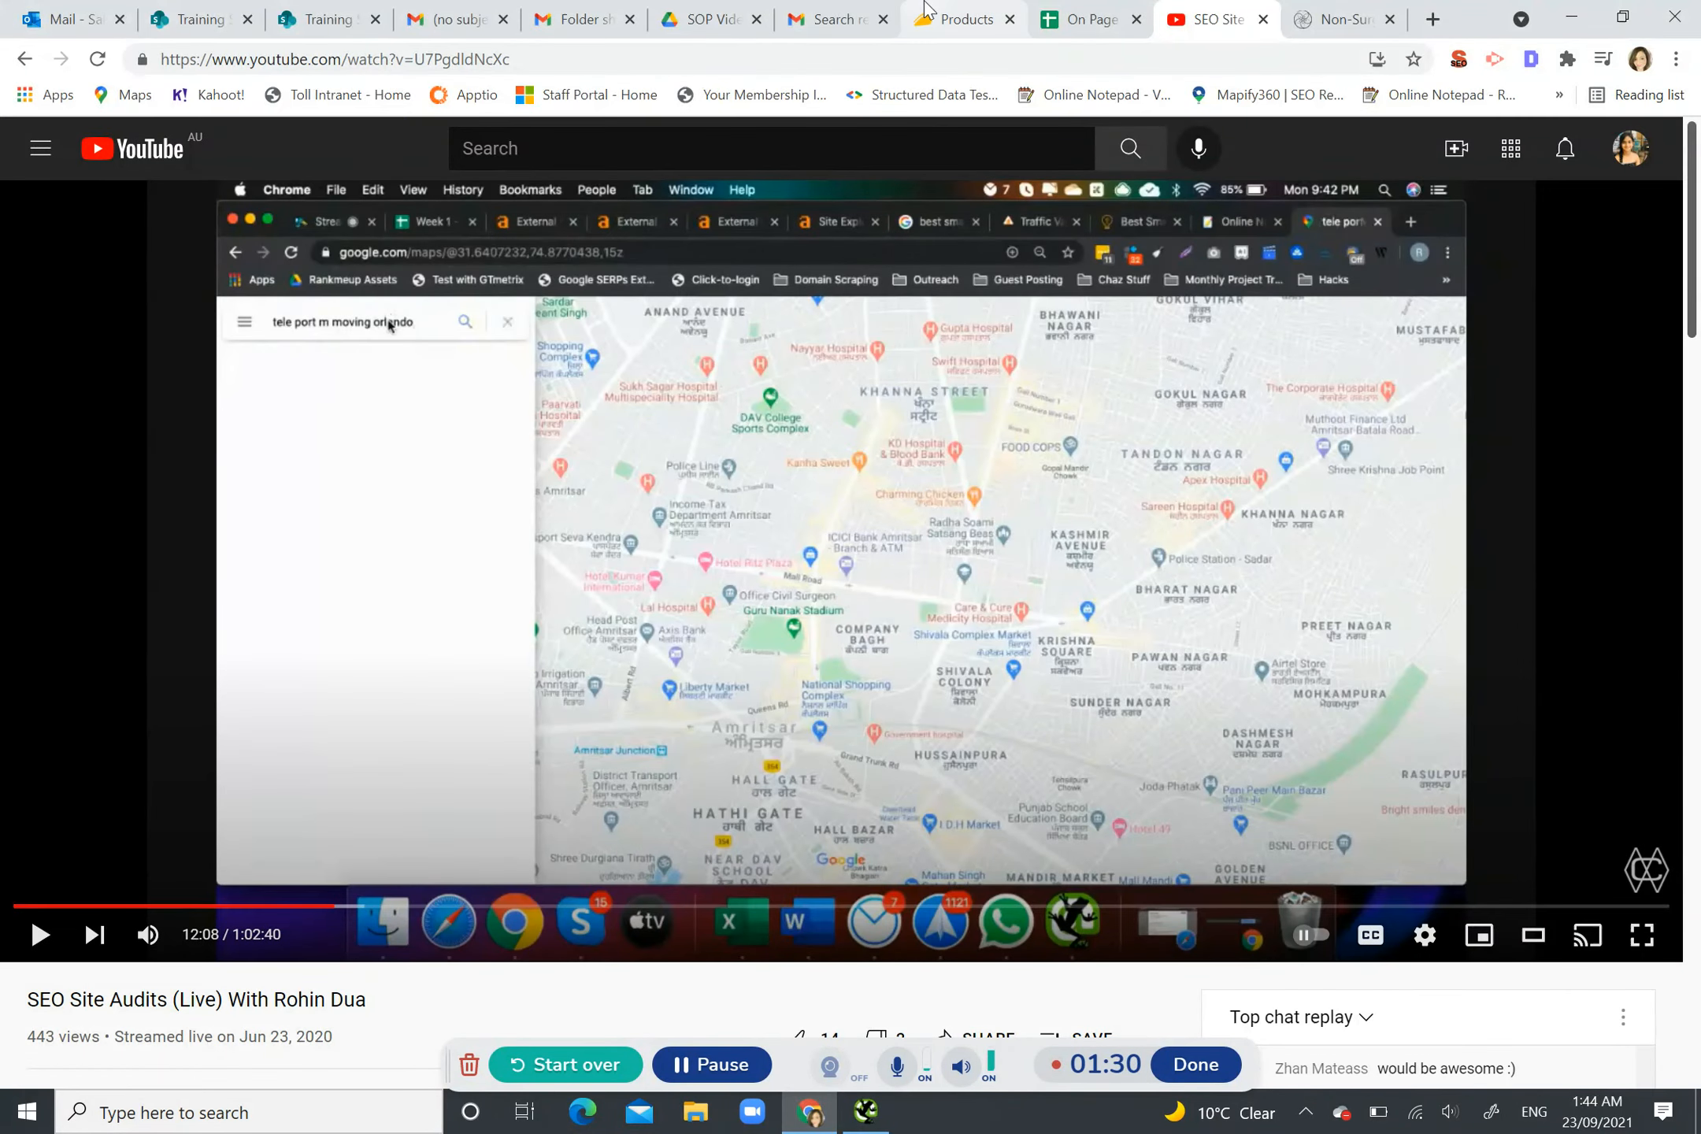
pyautogui.click(1087, 11)
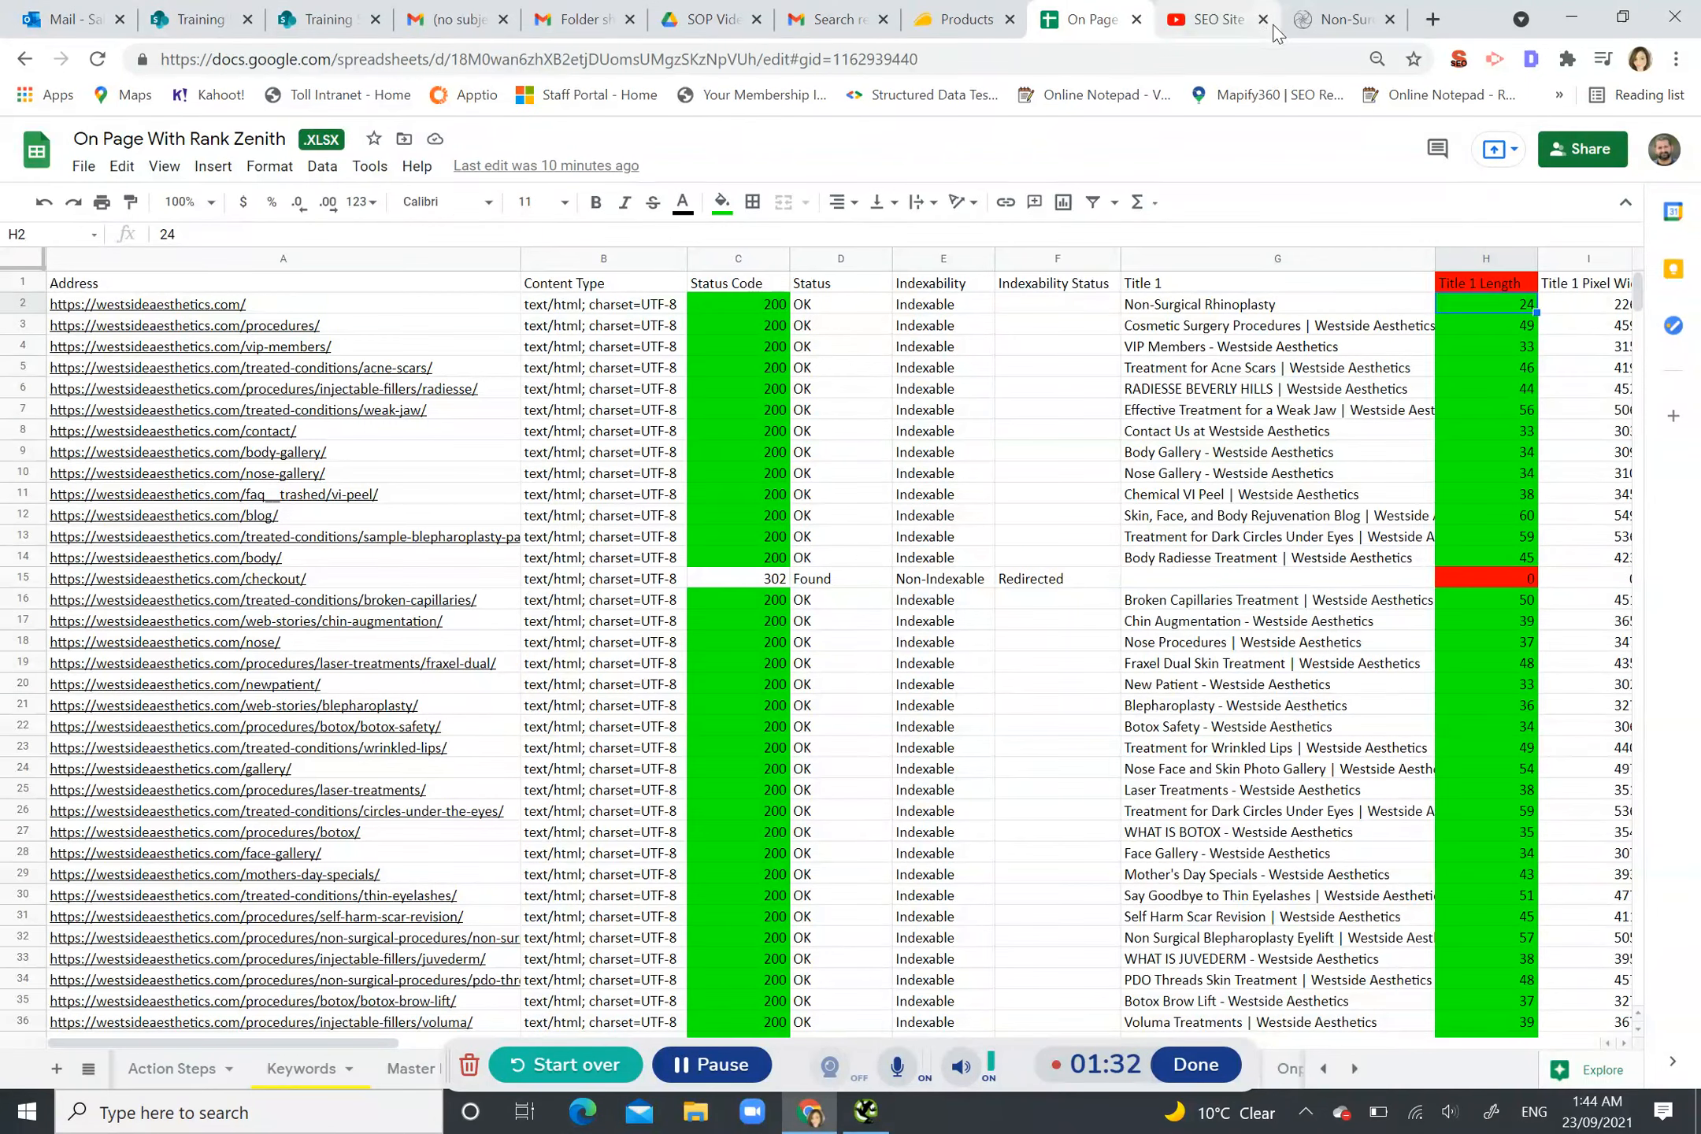
pyautogui.click(1263, 19)
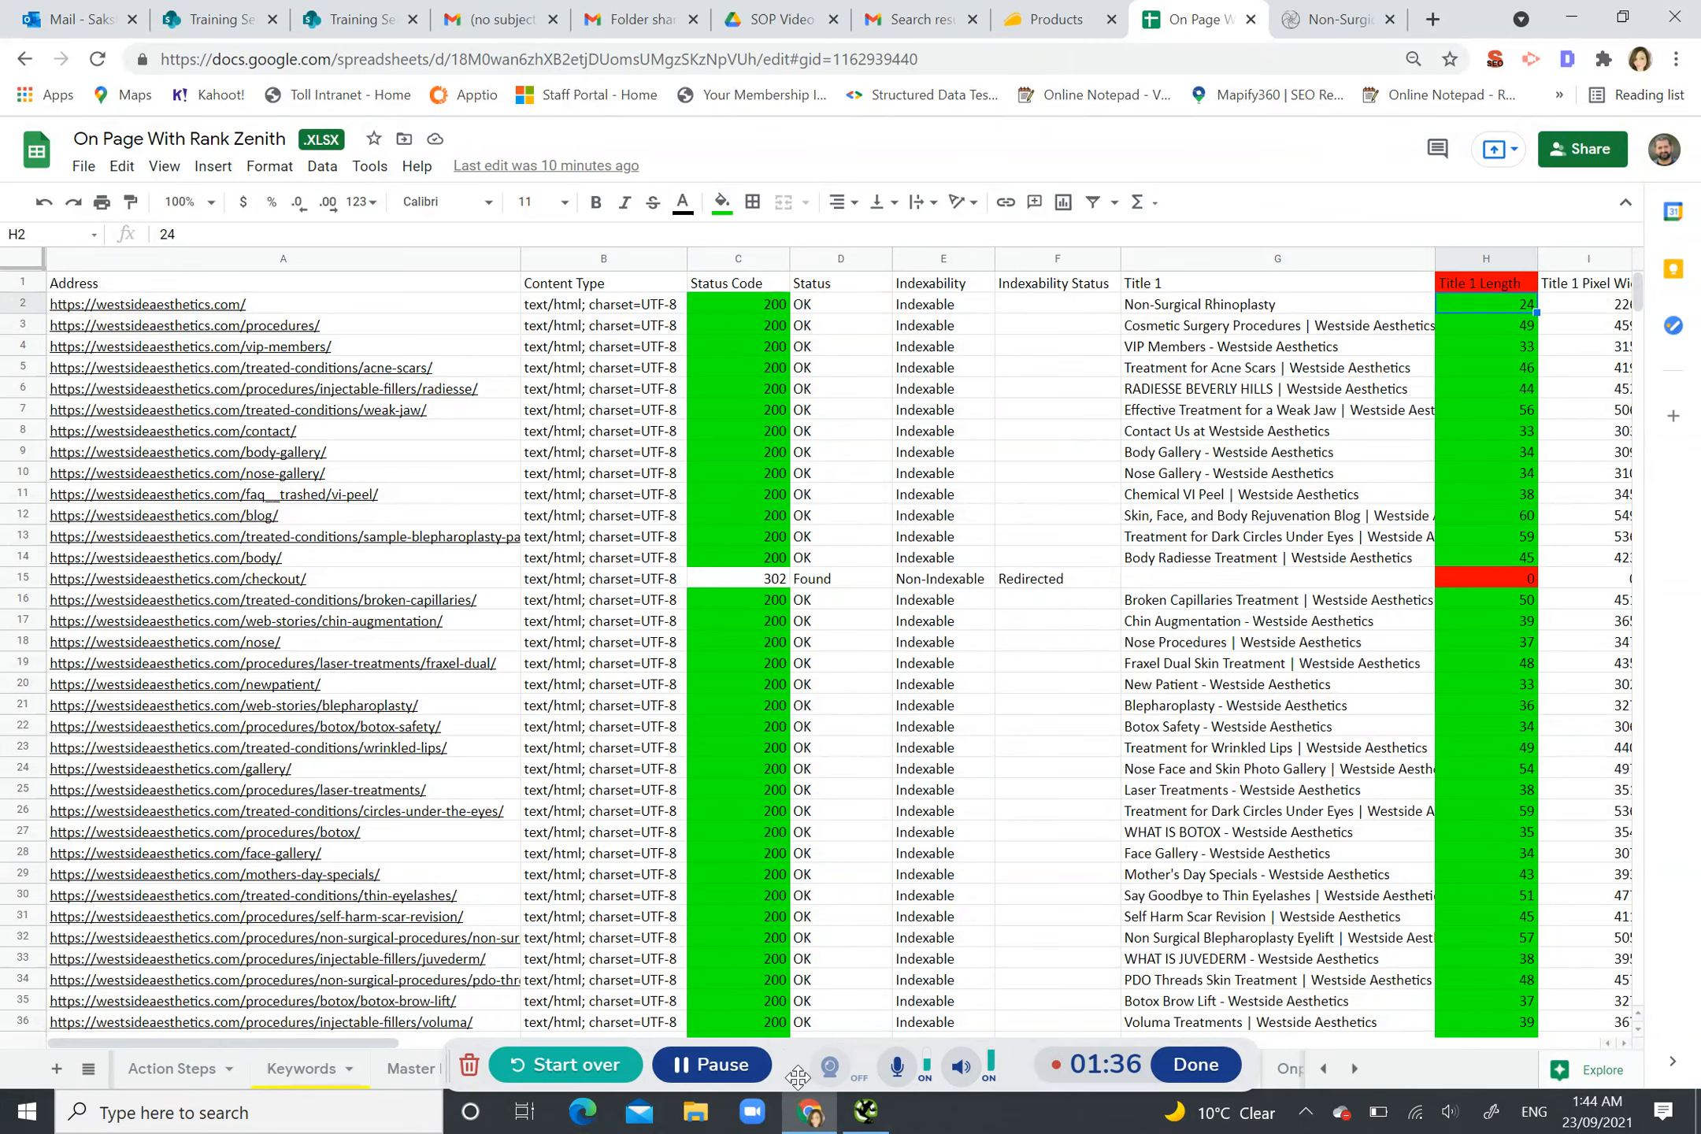
pyautogui.moveTo(796, 1067); pyautogui.dragTo(1030, 938)
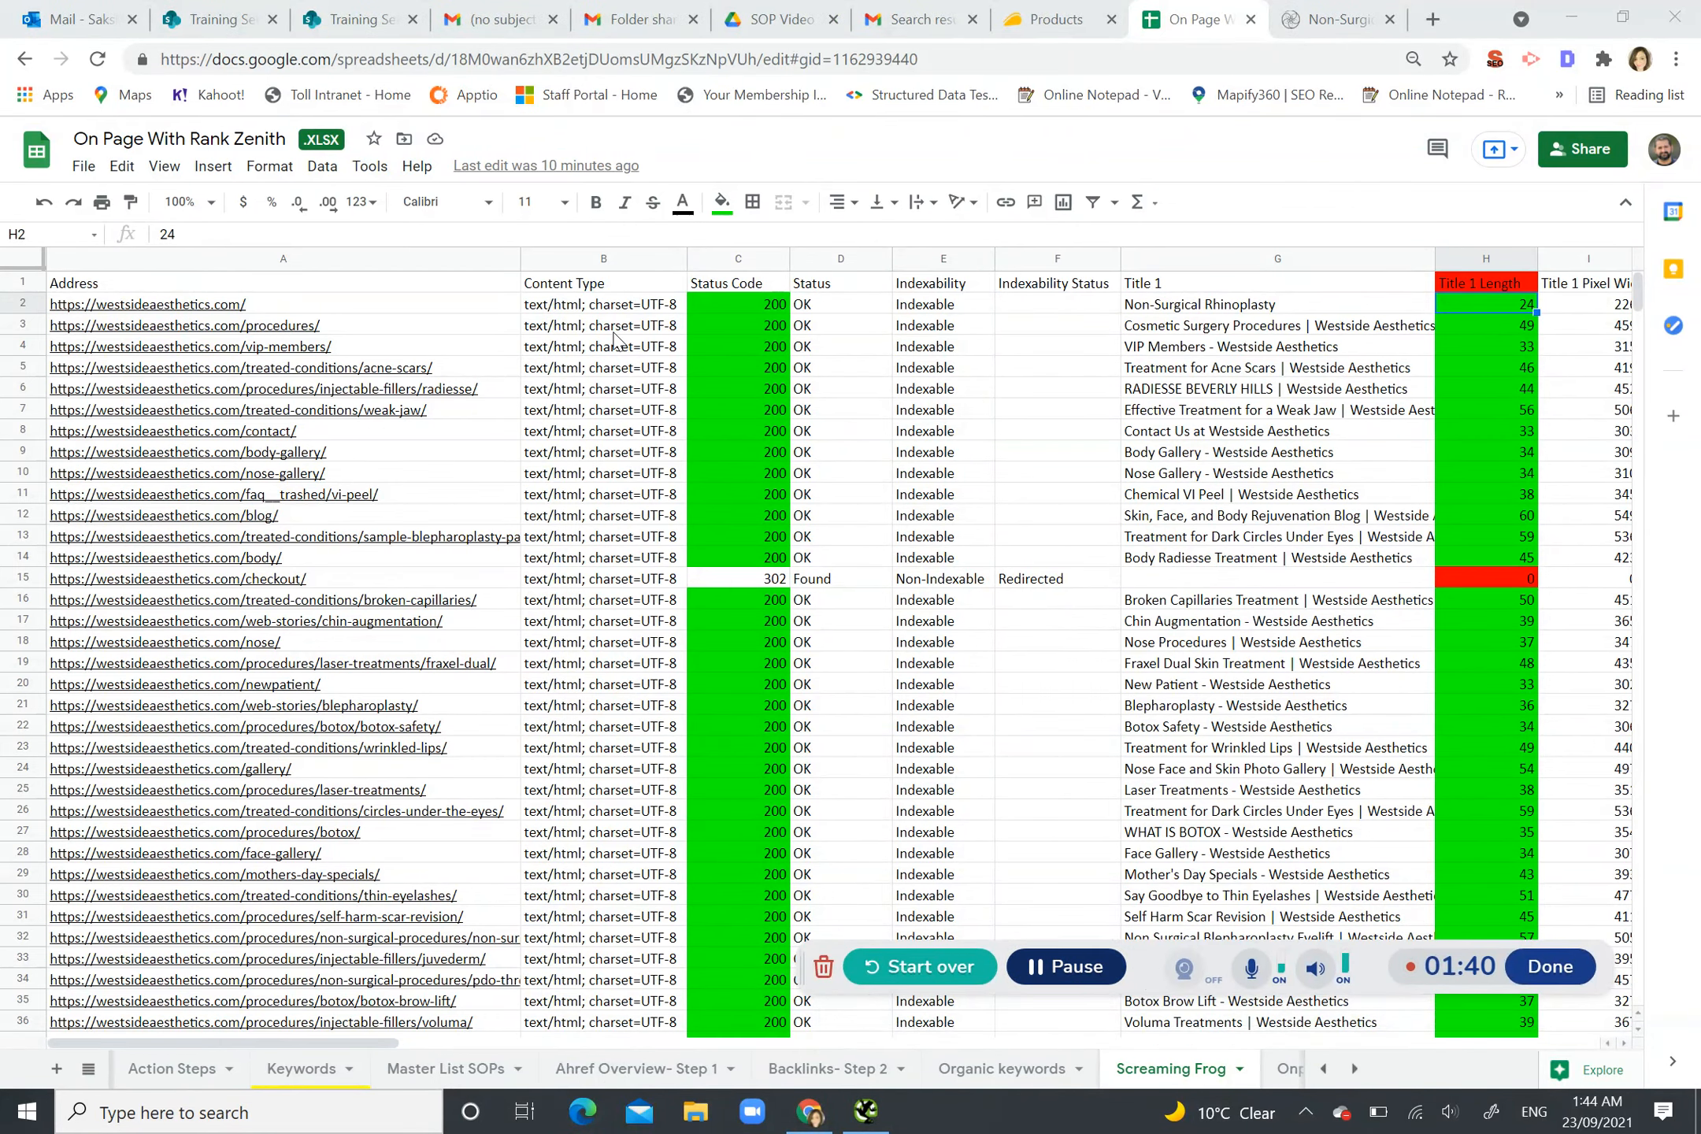
# Step: Examine the Status Code column down to the last crawled pages, including the page with code 404
pyautogui.click(671, 348)
pyautogui.click(743, 322)
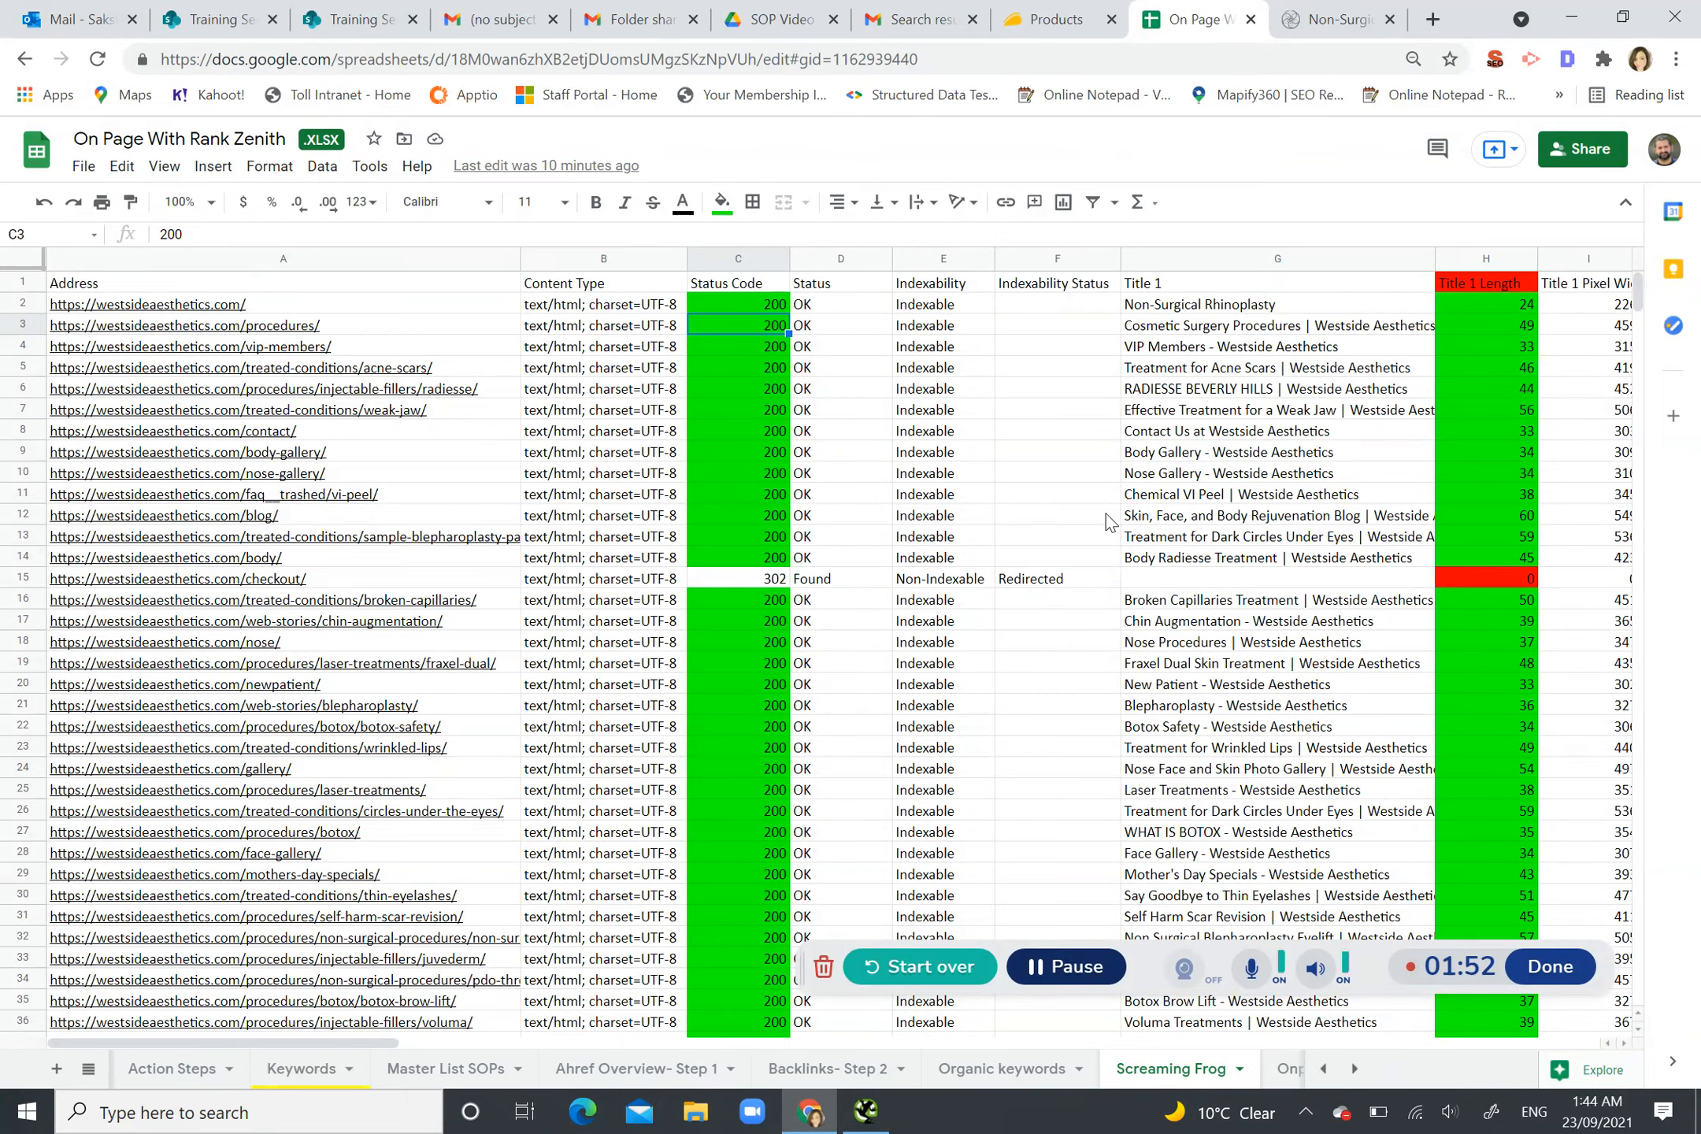
pyautogui.moveTo(1639, 295)
pyautogui.mouseDown()
pyautogui.moveTo(1650, 590)
pyautogui.moveTo(1698, 740)
pyautogui.moveTo(1699, 1001)
pyautogui.mouseUp()
pyautogui.click(762, 543)
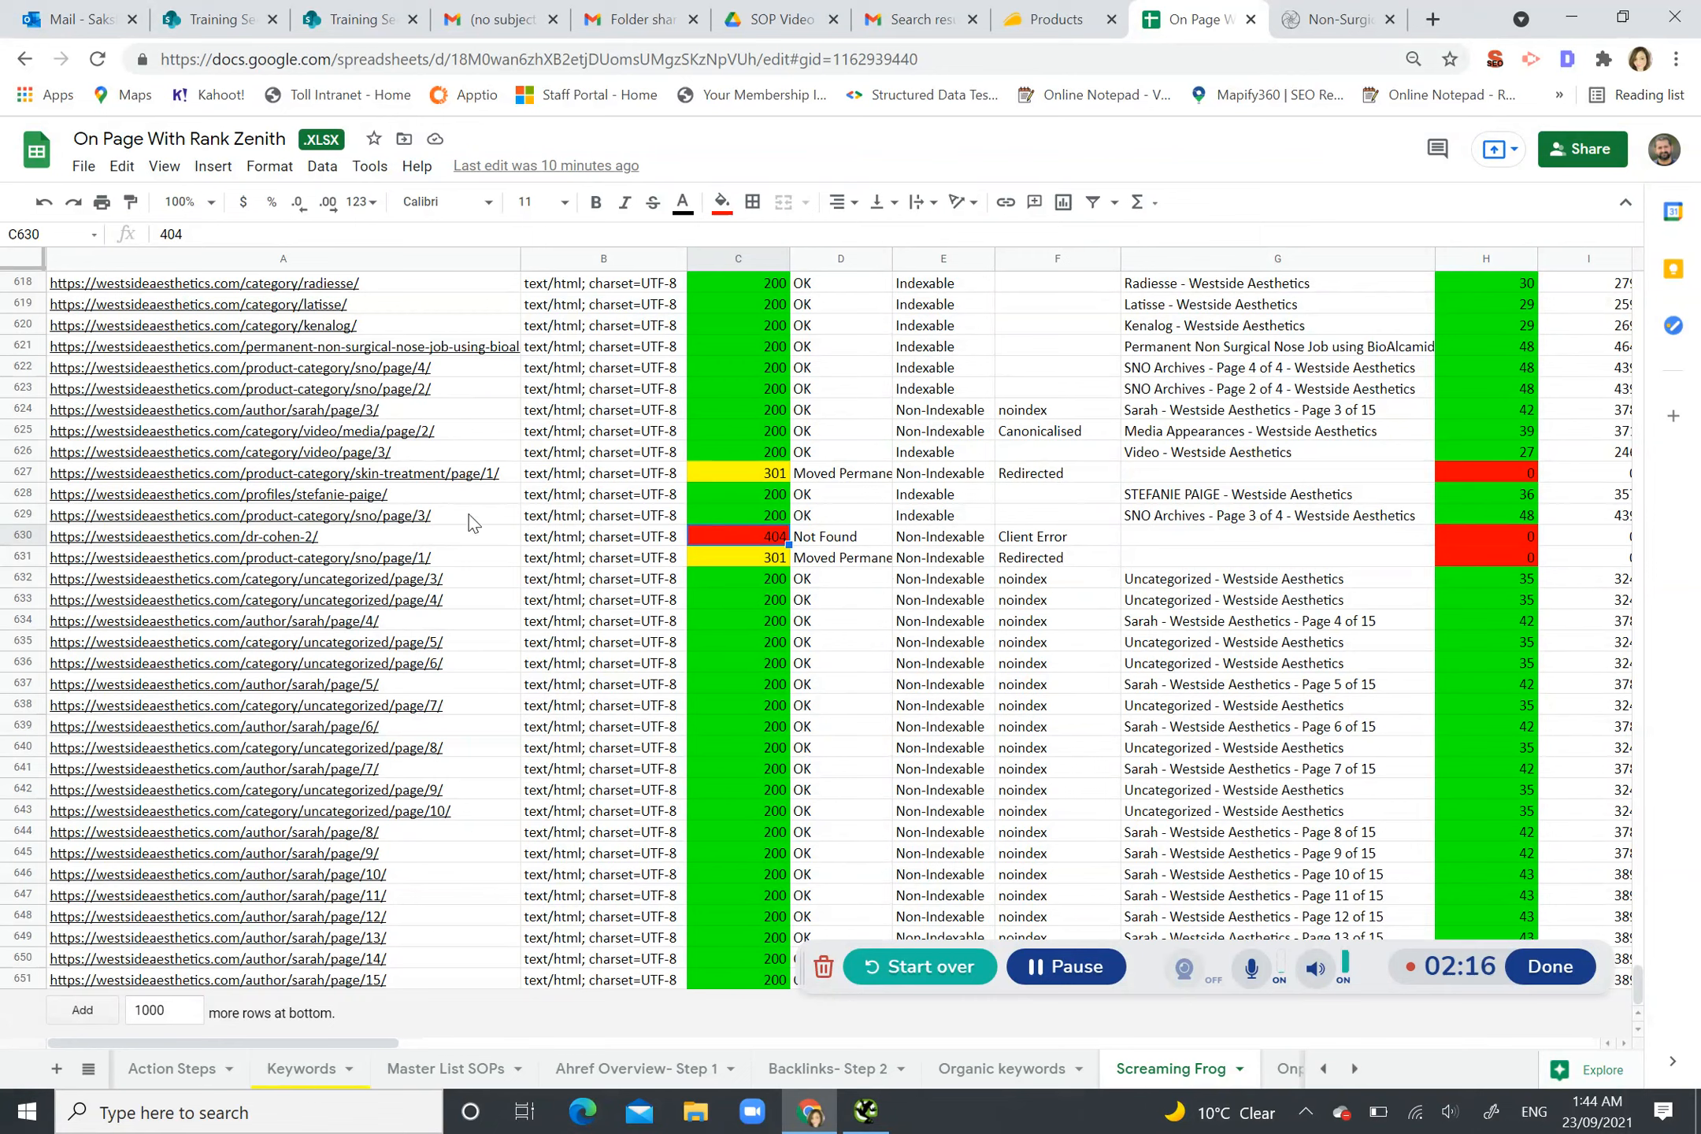
pyautogui.moveTo(340, 561)
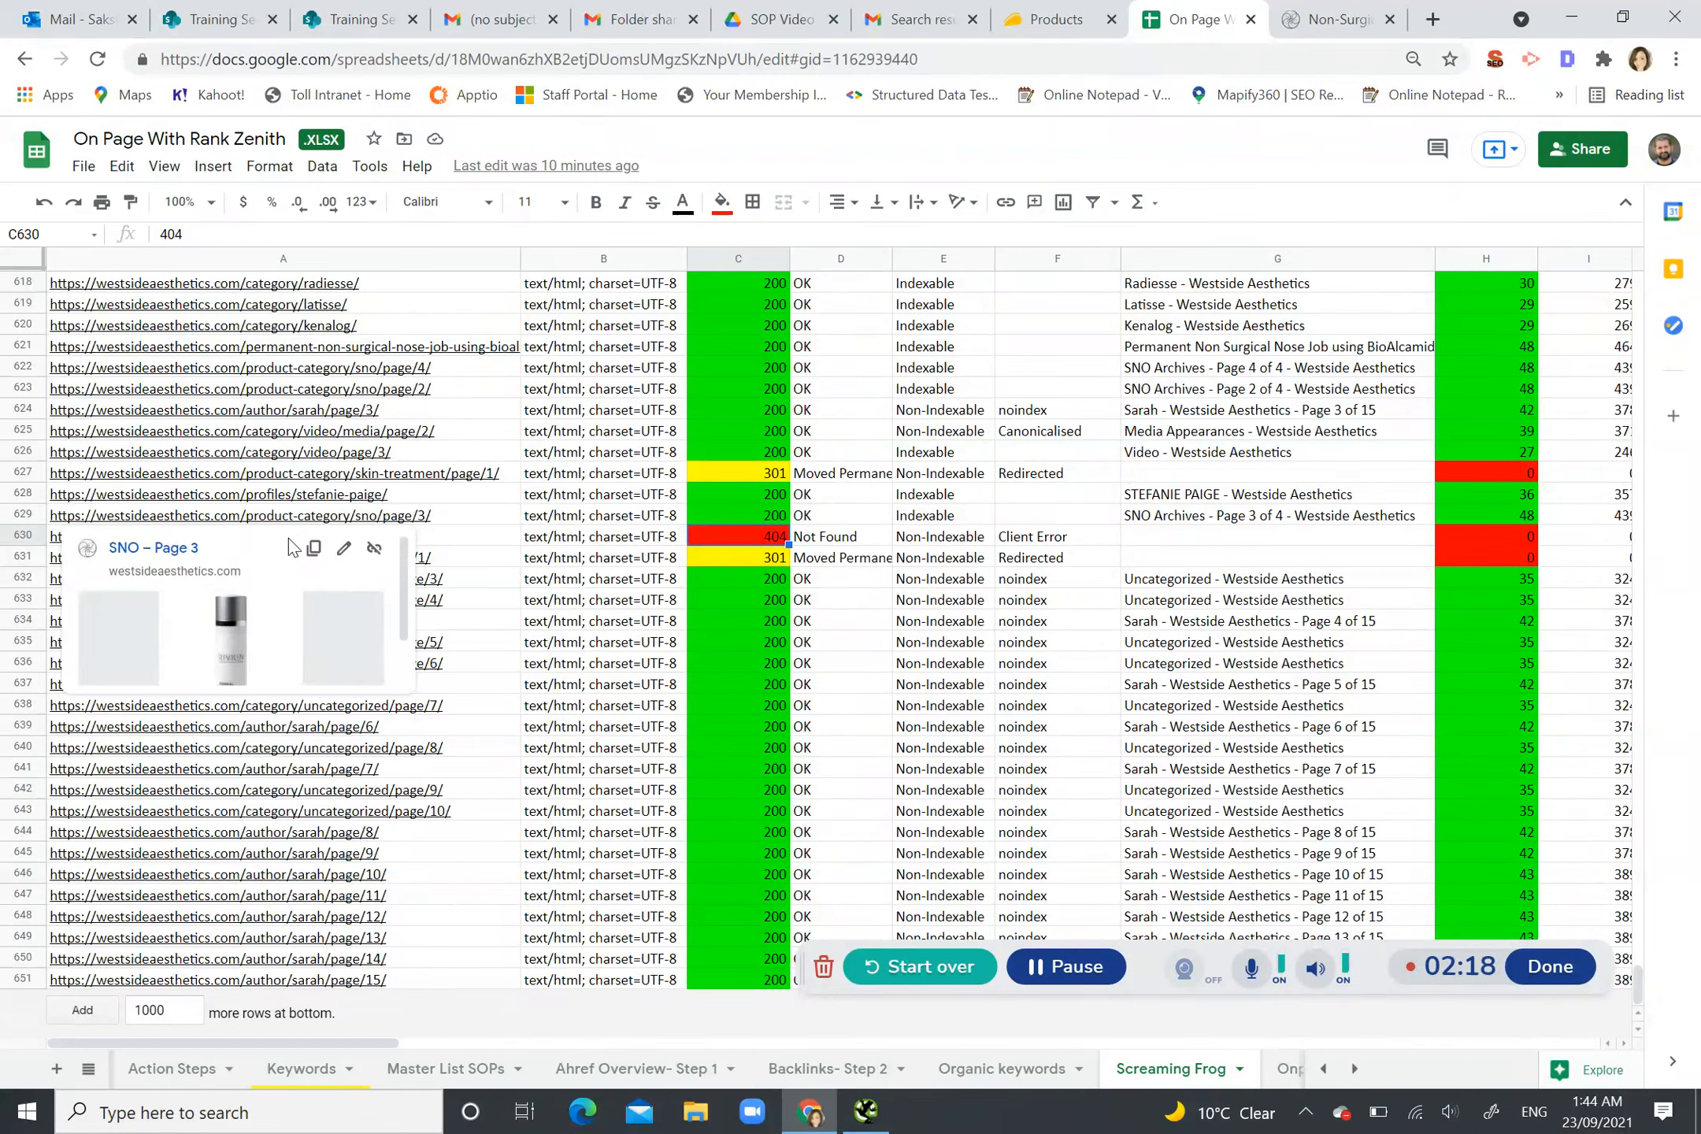
pyautogui.moveTo(463, 552)
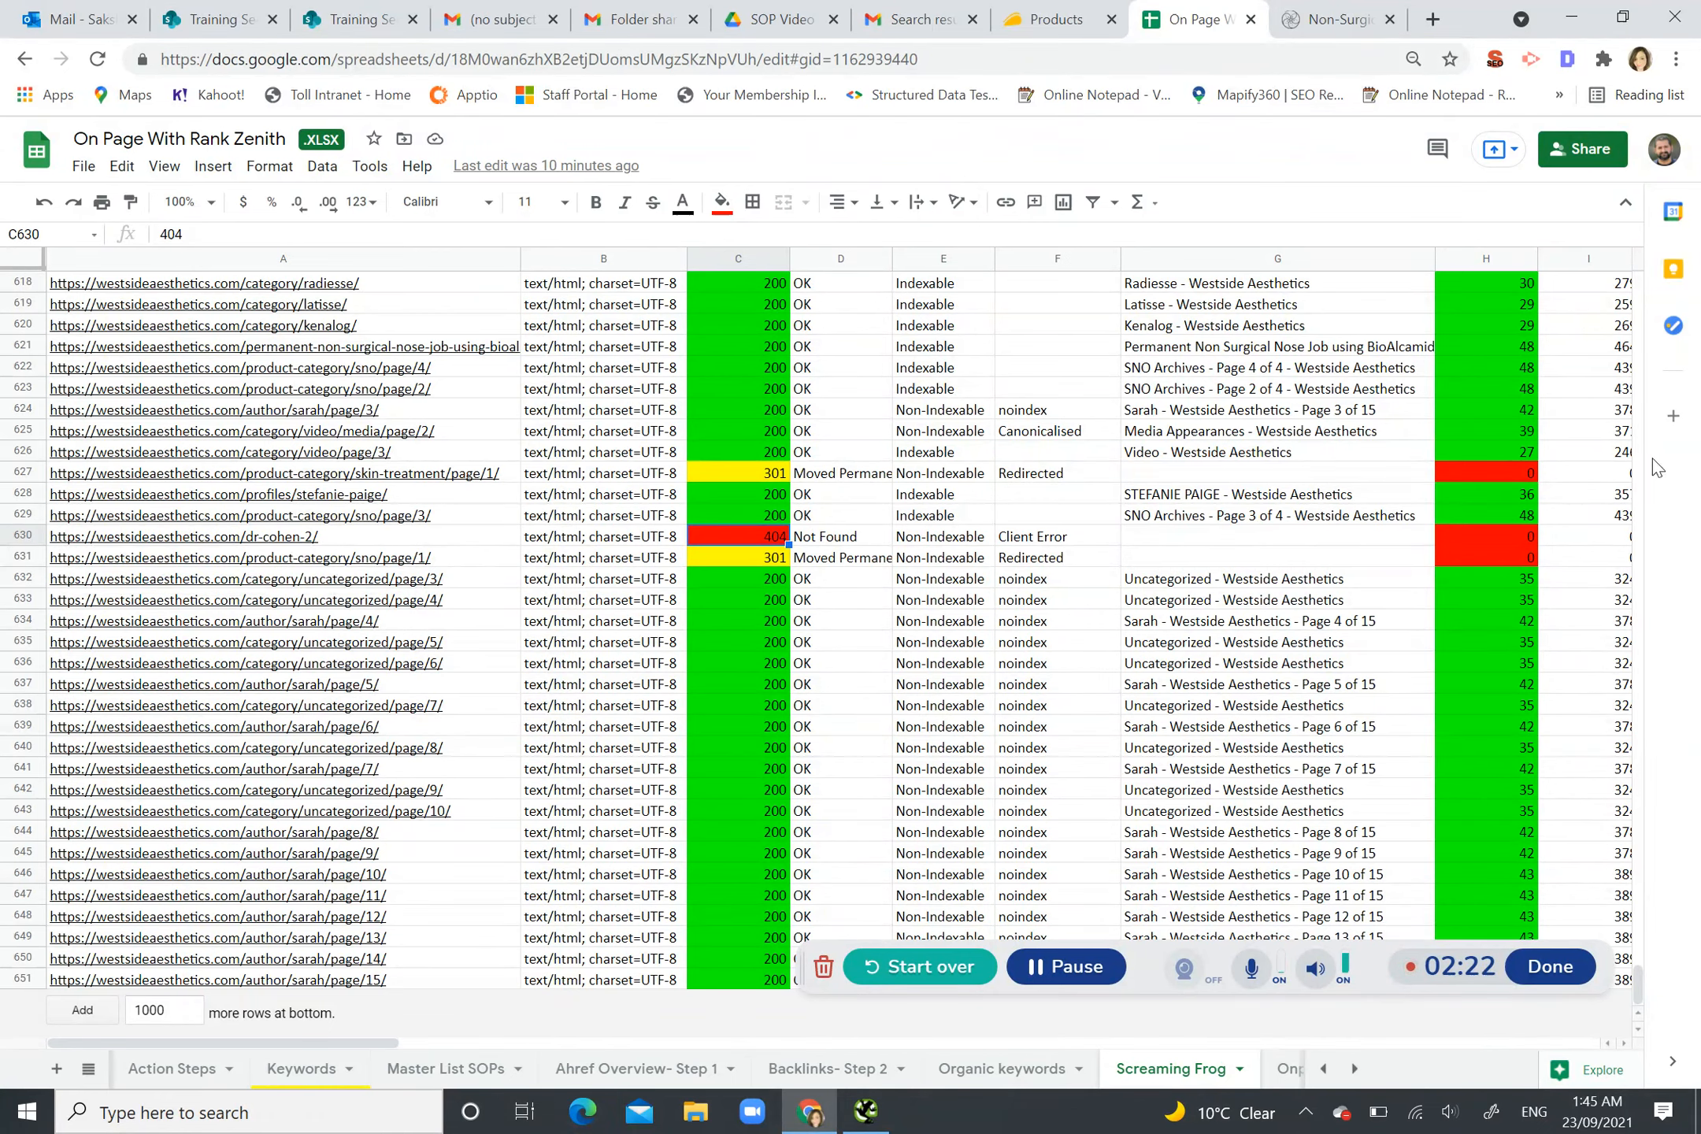
pyautogui.moveTo(1638, 985); pyautogui.dragTo(1630, 283)
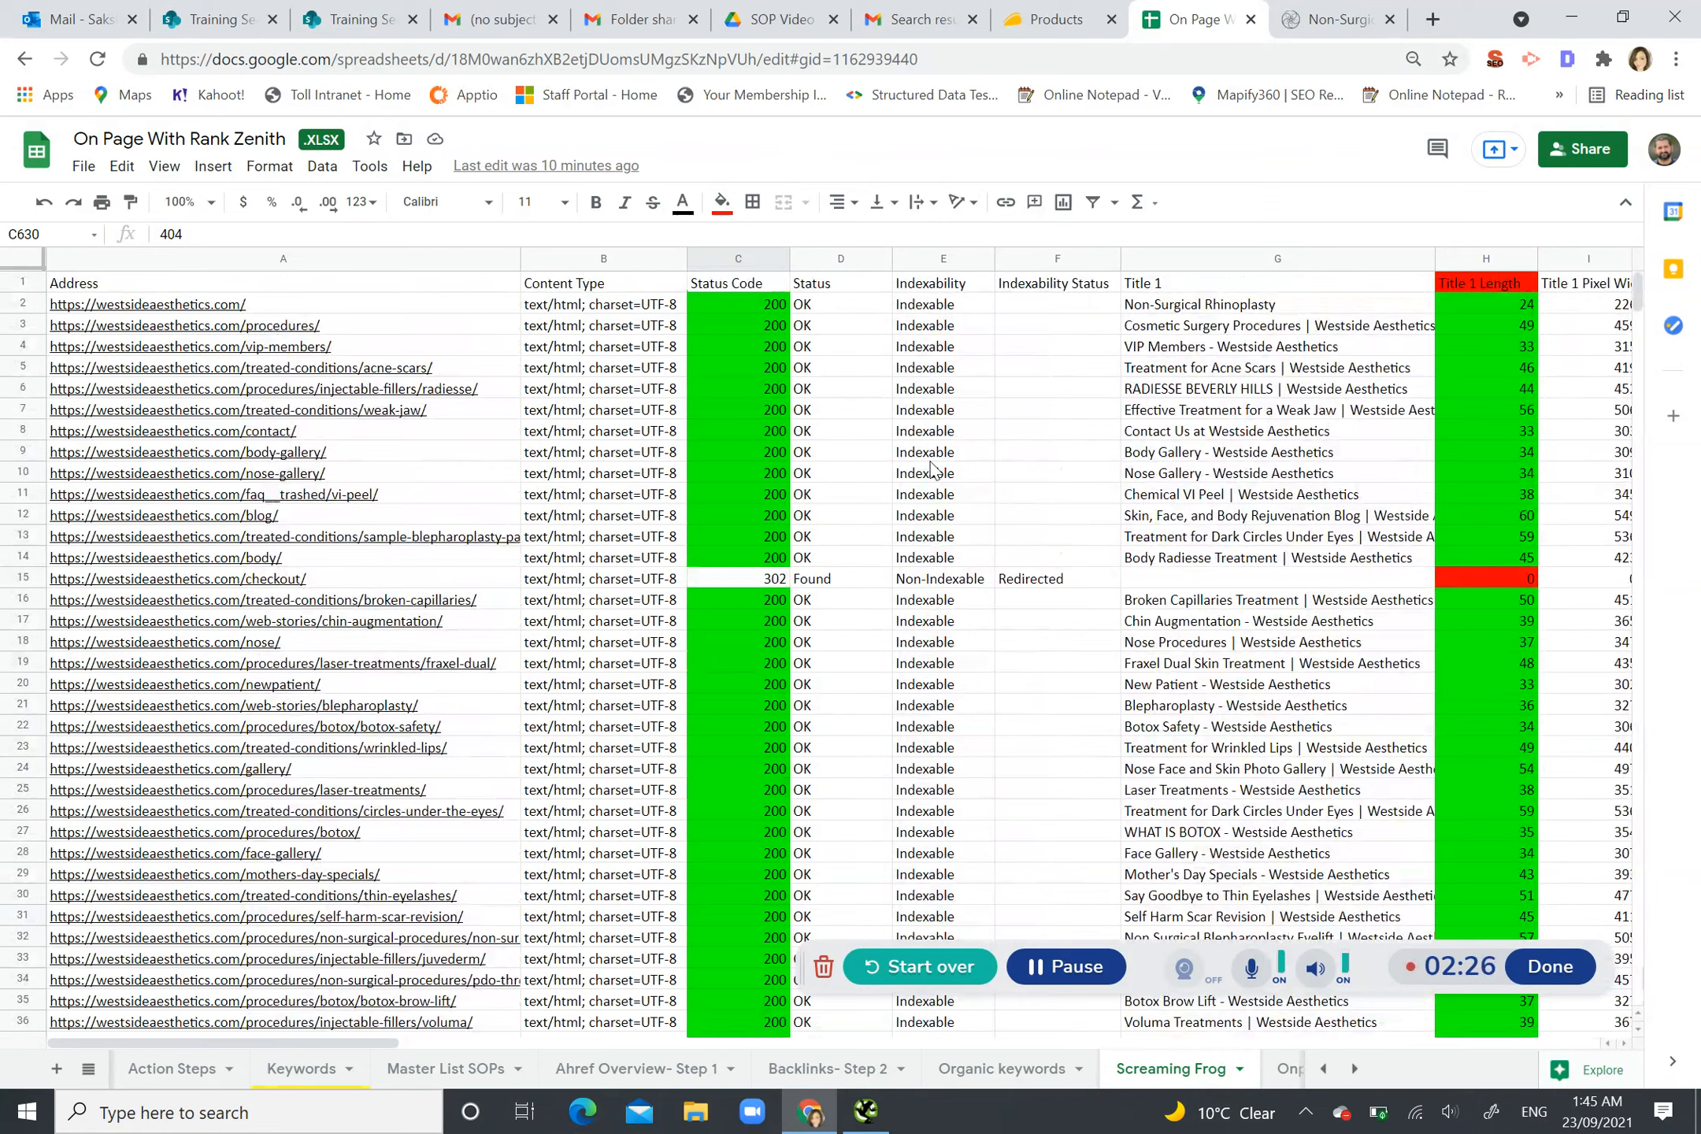
# Step: Check the Title 1 Length value of the website's homepage
pyautogui.click(1005, 396)
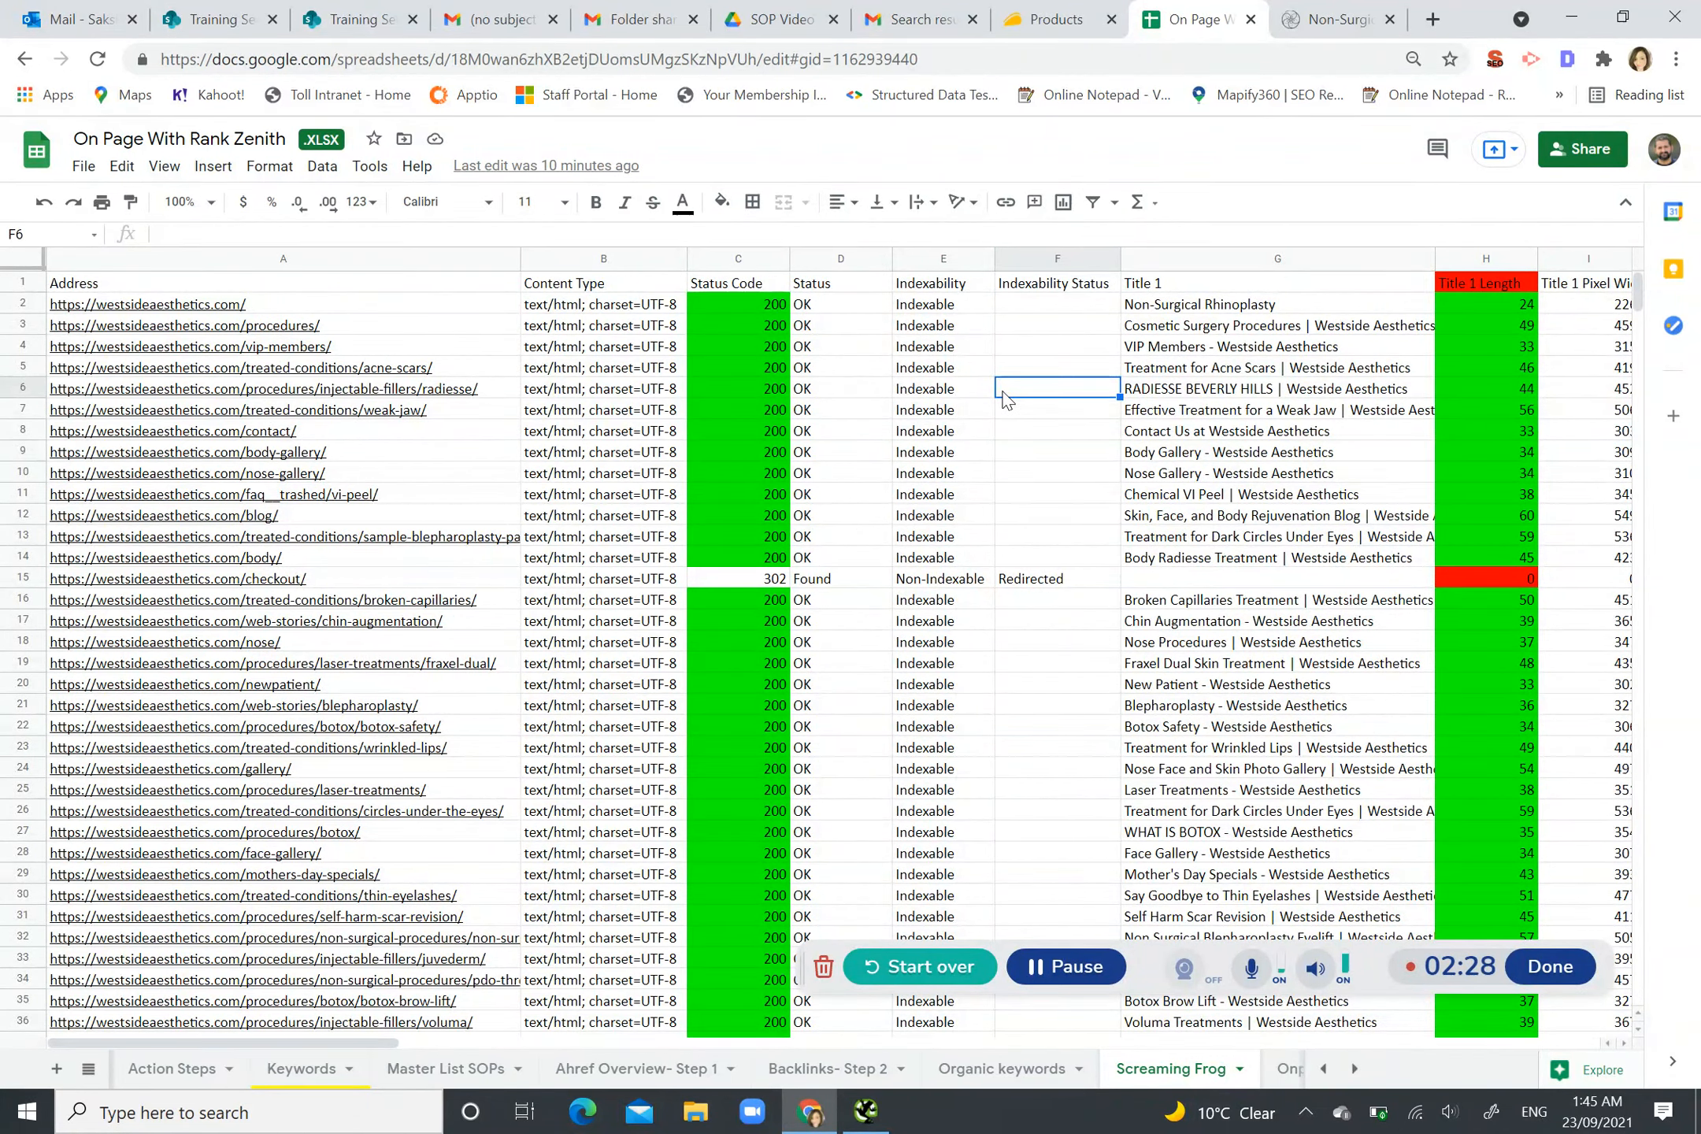
pyautogui.press('Right')
pyautogui.press('Right')
pyautogui.press('Right')
pyautogui.press('Right')
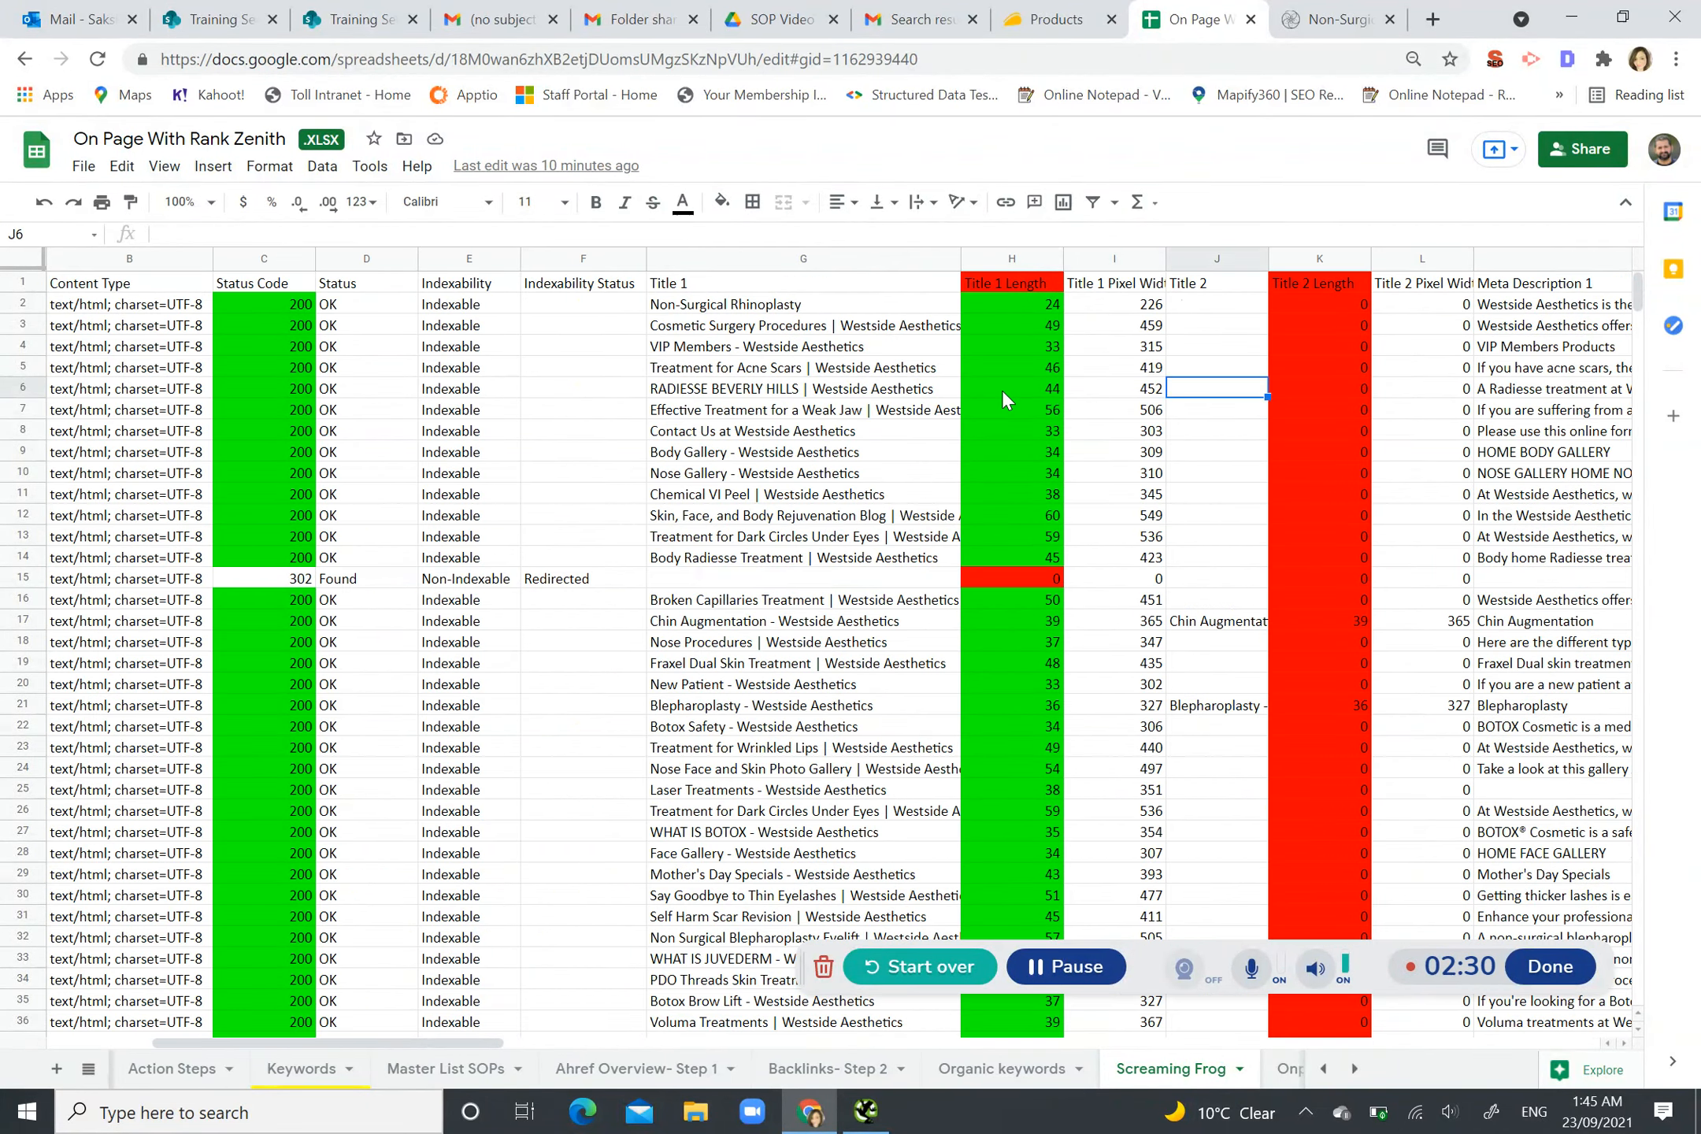
pyautogui.click(1011, 311)
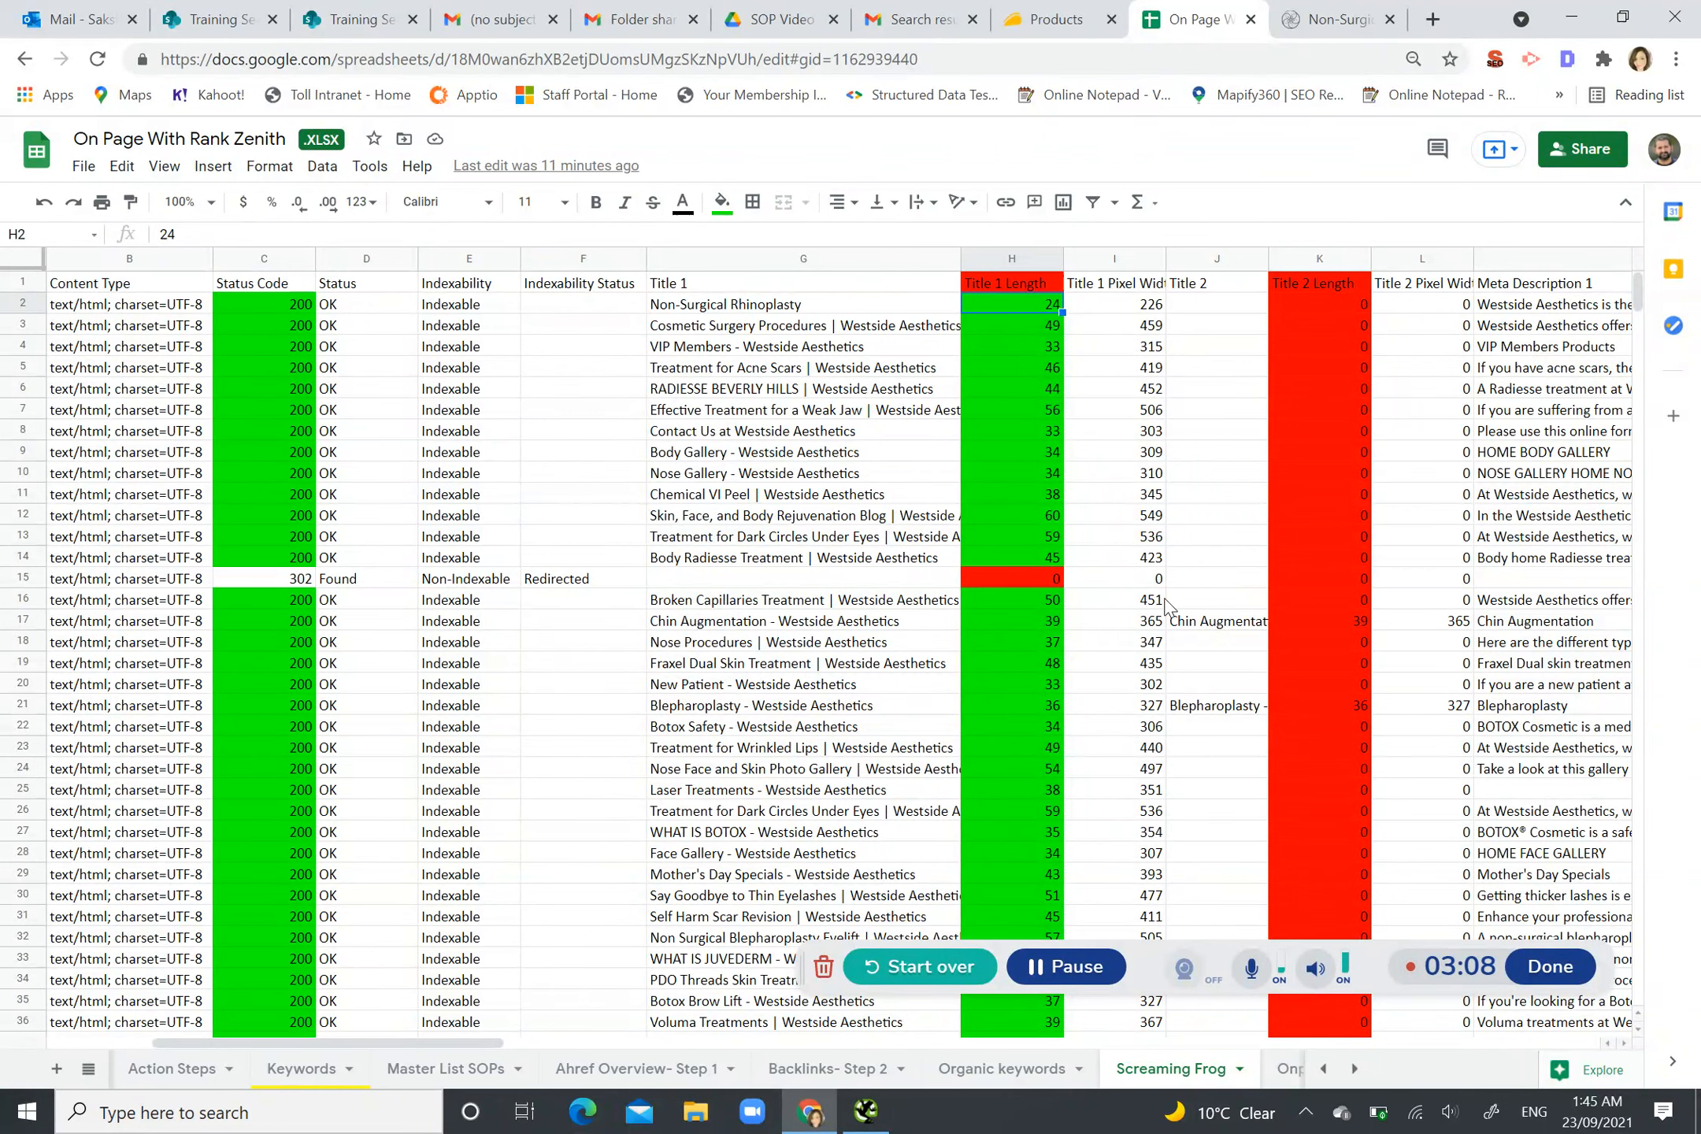
# Step: Examine the homepage row from the Title 2 columns through the meta description columns to Meta Keywords
pyautogui.press('Right')
pyautogui.press('Right')
pyautogui.press('Right')
pyautogui.press('Right')
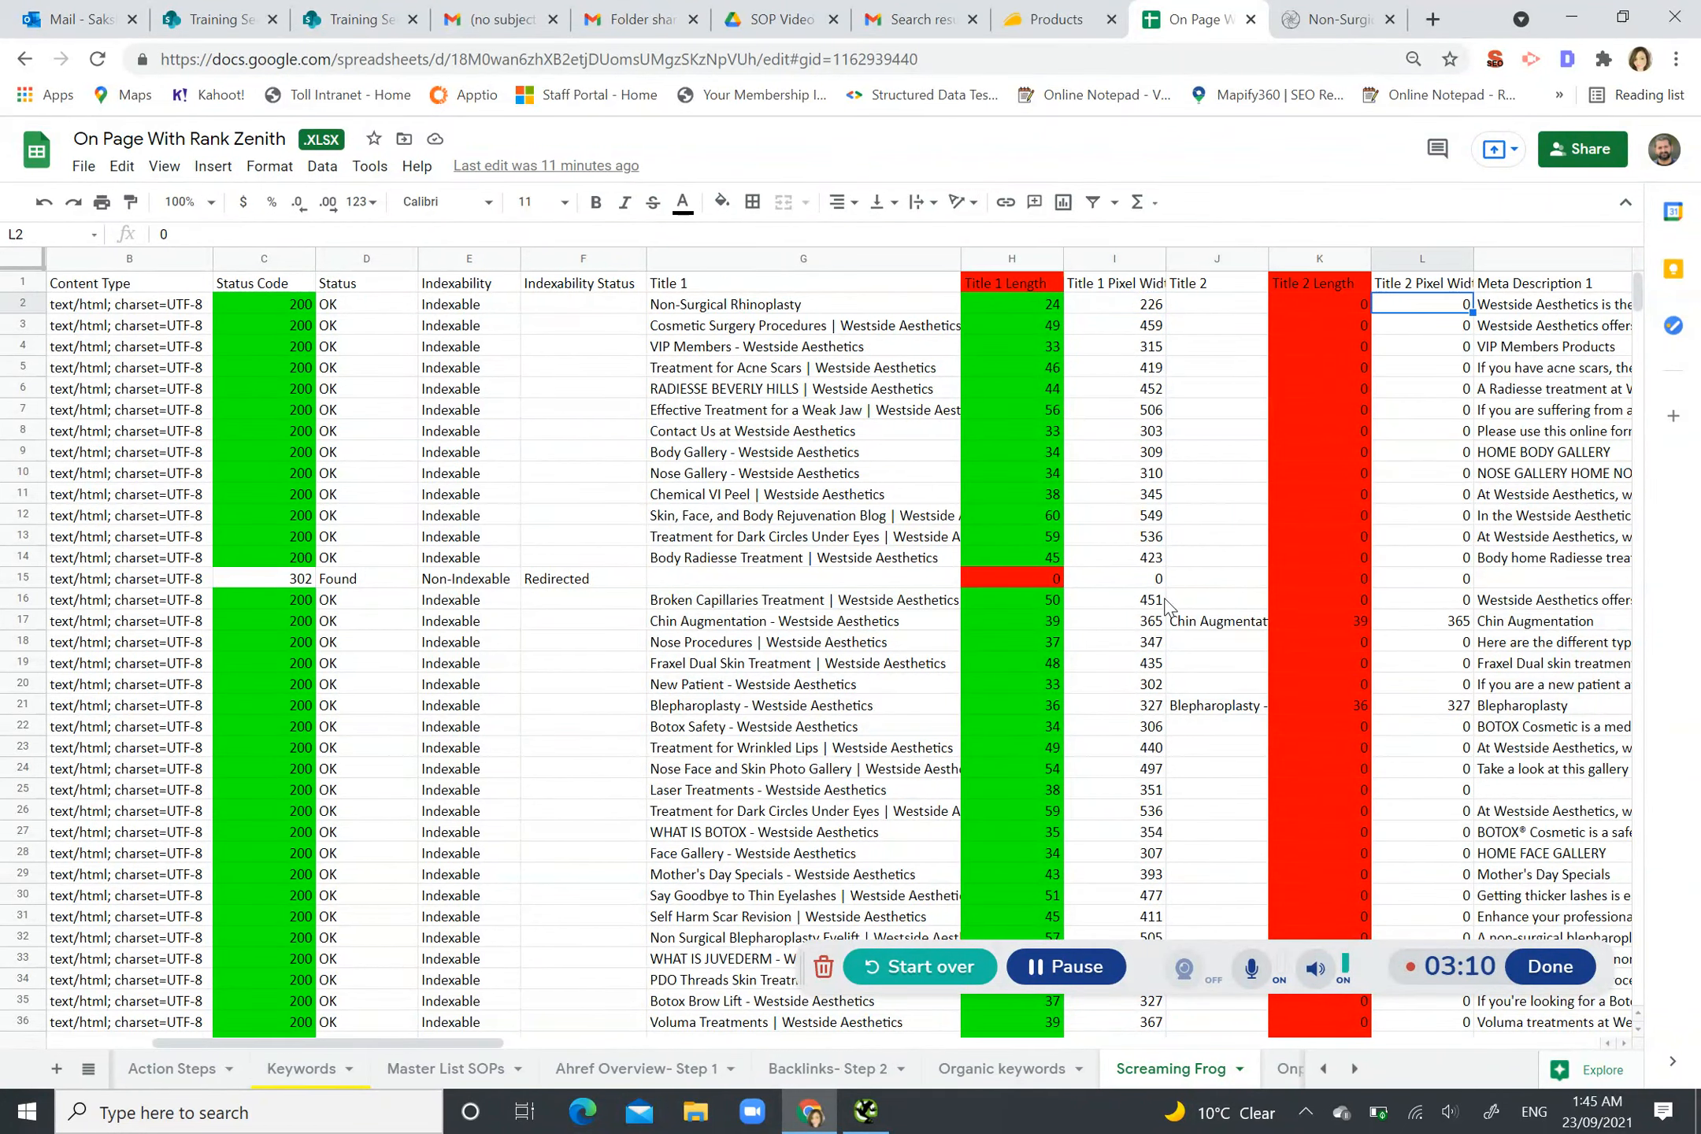
pyautogui.press('Left')
pyautogui.press('Right')
pyautogui.press('Right')
pyautogui.press('Right')
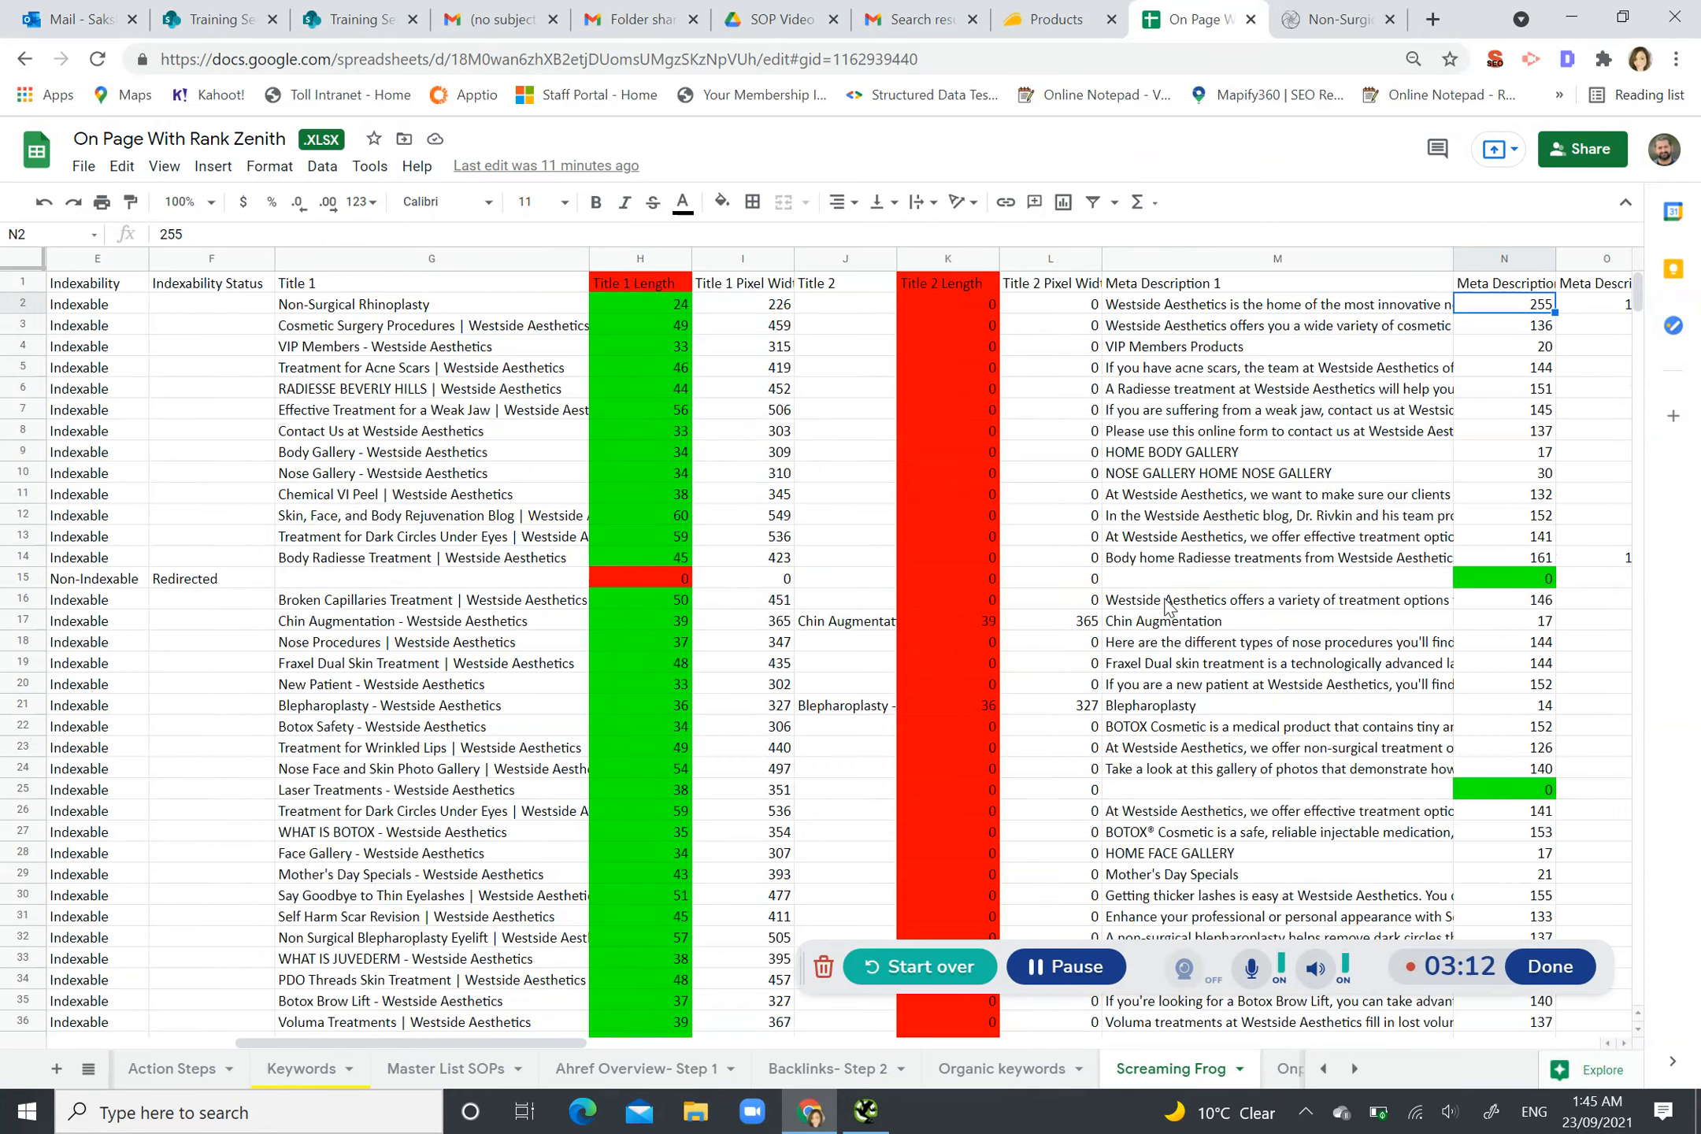
pyautogui.press('Left')
pyautogui.press('Home')
pyautogui.press('Right')
pyautogui.press('Right')
pyautogui.press('Right')
pyautogui.press('Right')
pyautogui.press('Right')
pyautogui.press('Right')
pyautogui.press('Right')
pyautogui.press('Right')
pyautogui.press('Right')
pyautogui.press('Right')
pyautogui.press('Right')
pyautogui.press('Right')
pyautogui.press('Right')
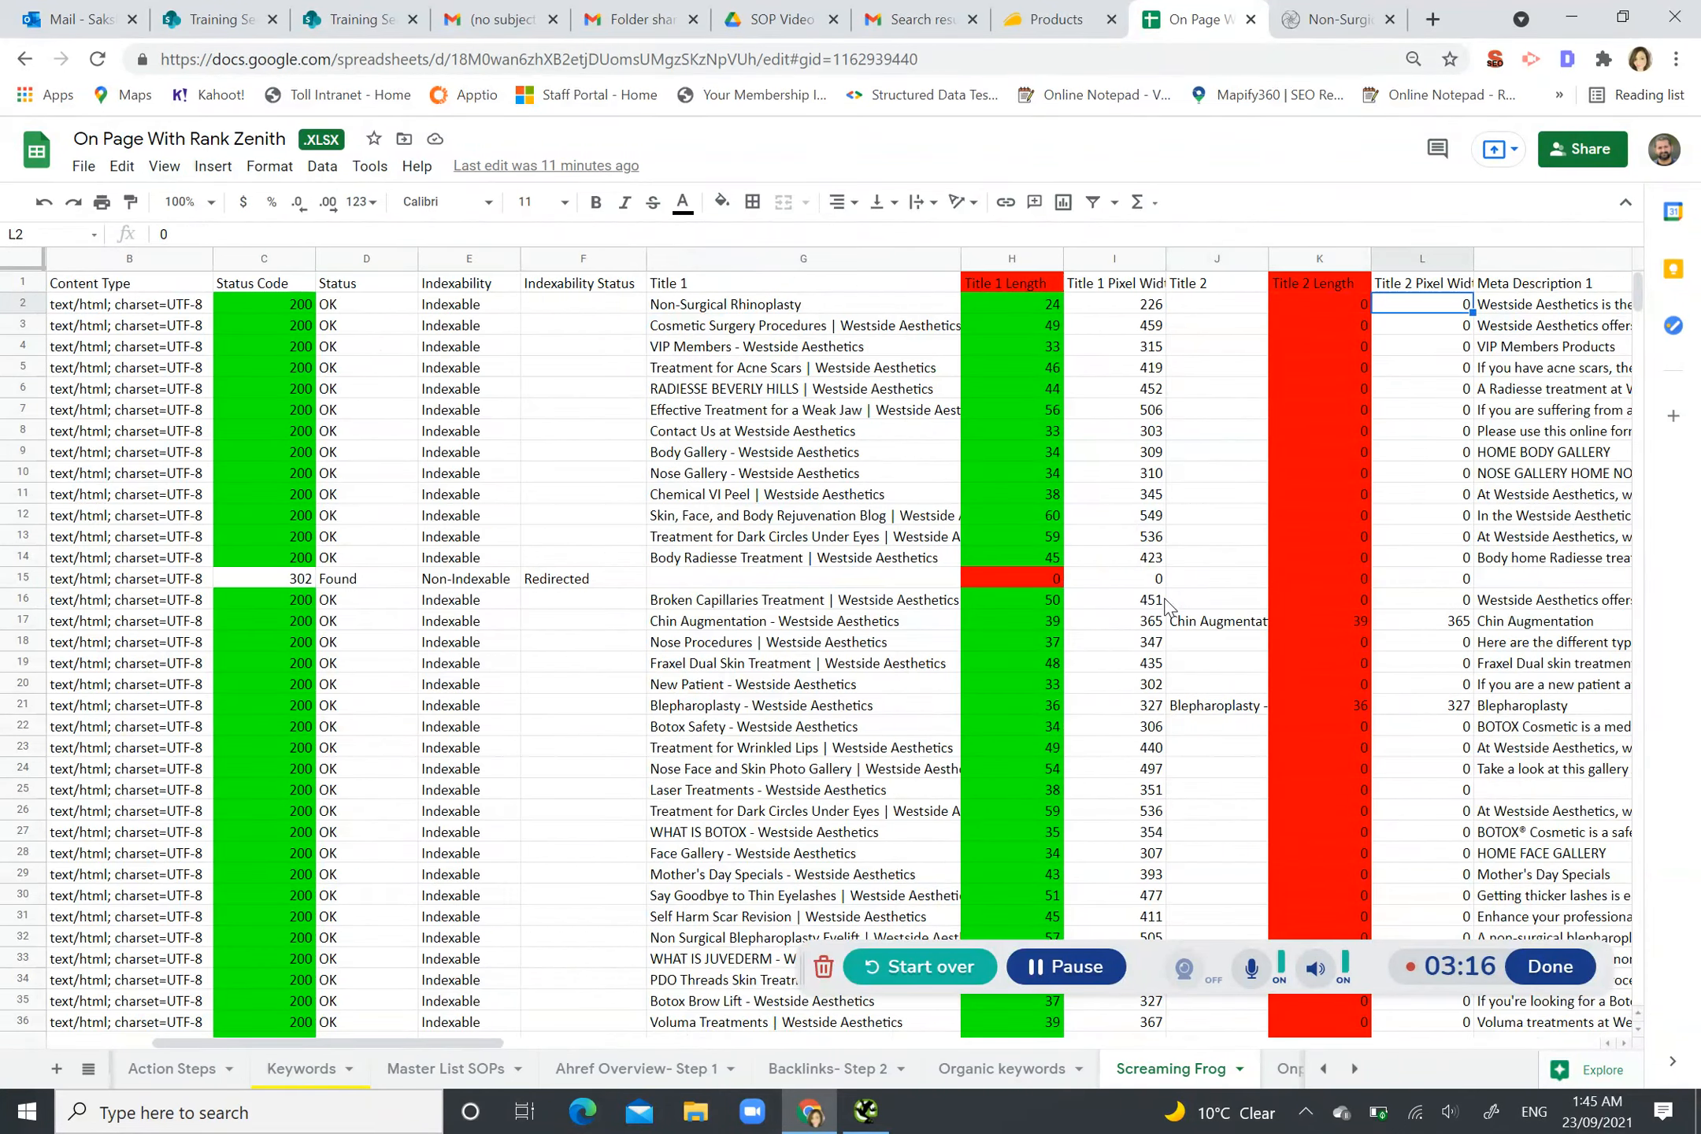
pyautogui.press('Right')
pyautogui.press('Right')
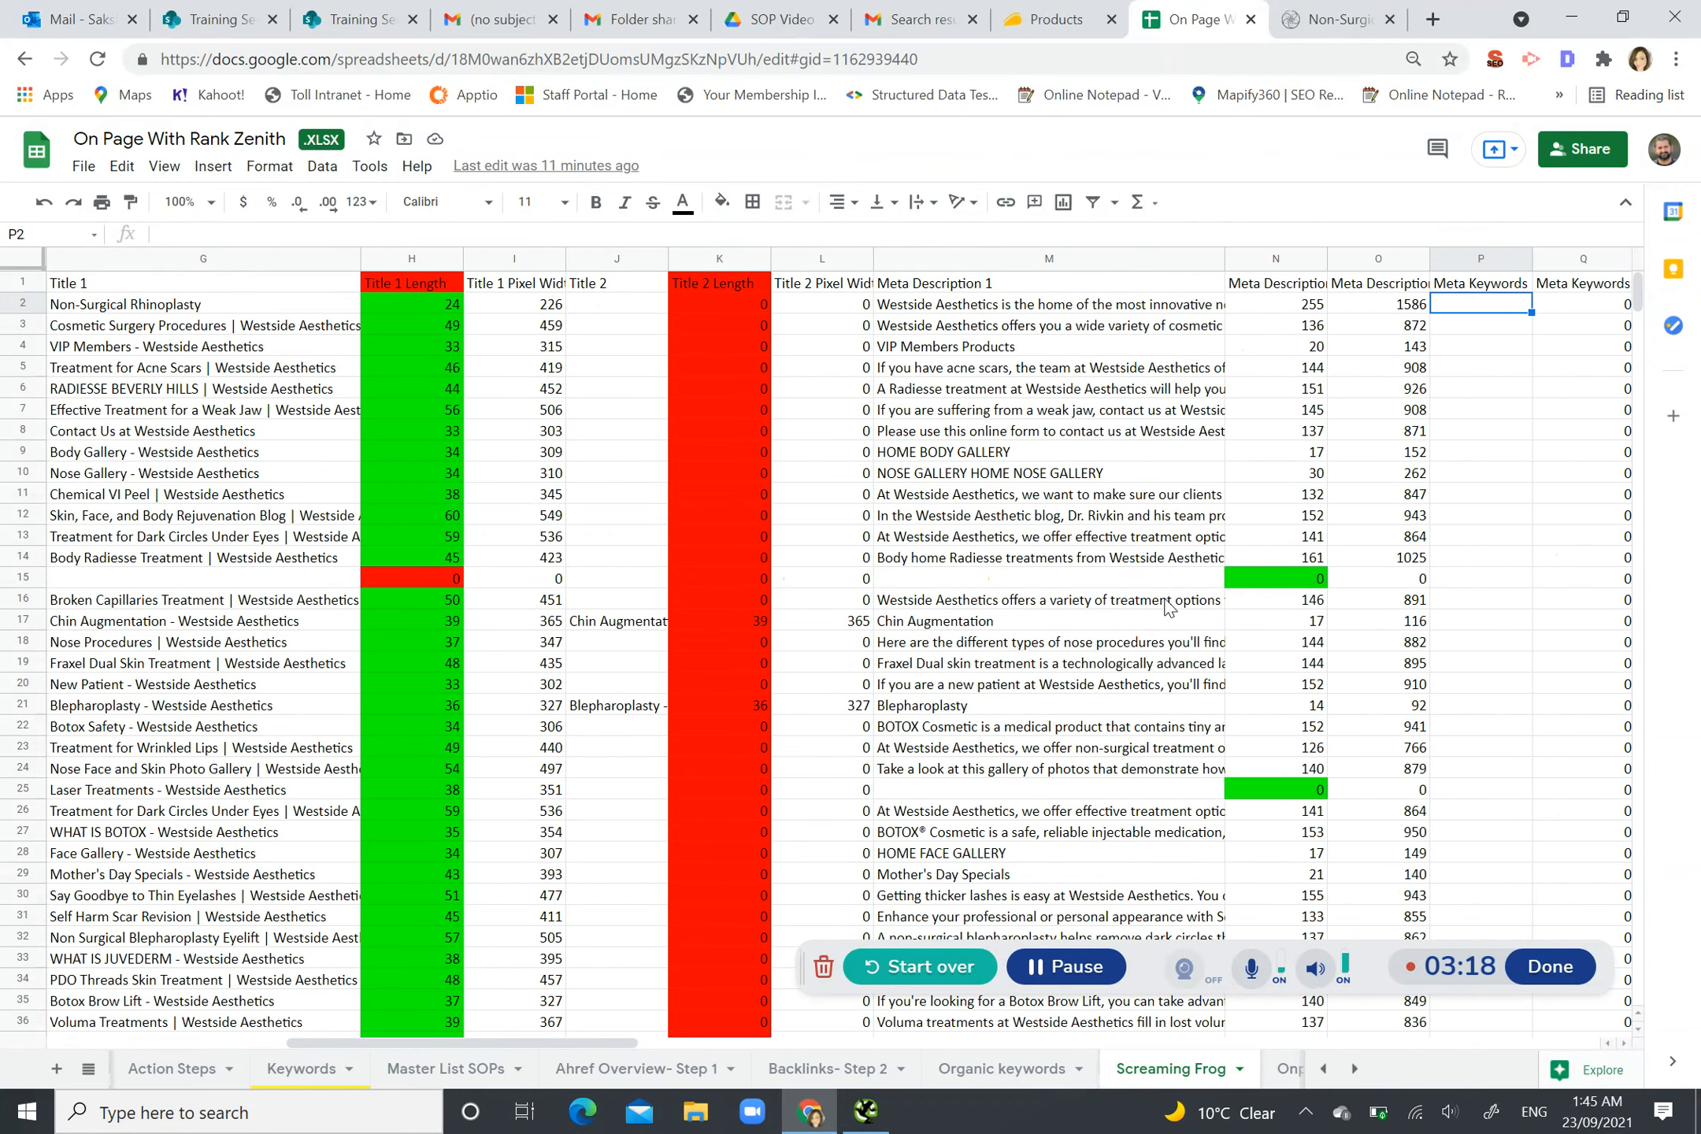
# Step: Review the title length and pixel width columns against the meta description length over the first few pages
pyautogui.press('Left')
pyautogui.press('Left')
pyautogui.press('Left')
pyautogui.press('Left')
pyautogui.press('Left')
pyautogui.press('Left')
pyautogui.press('Left')
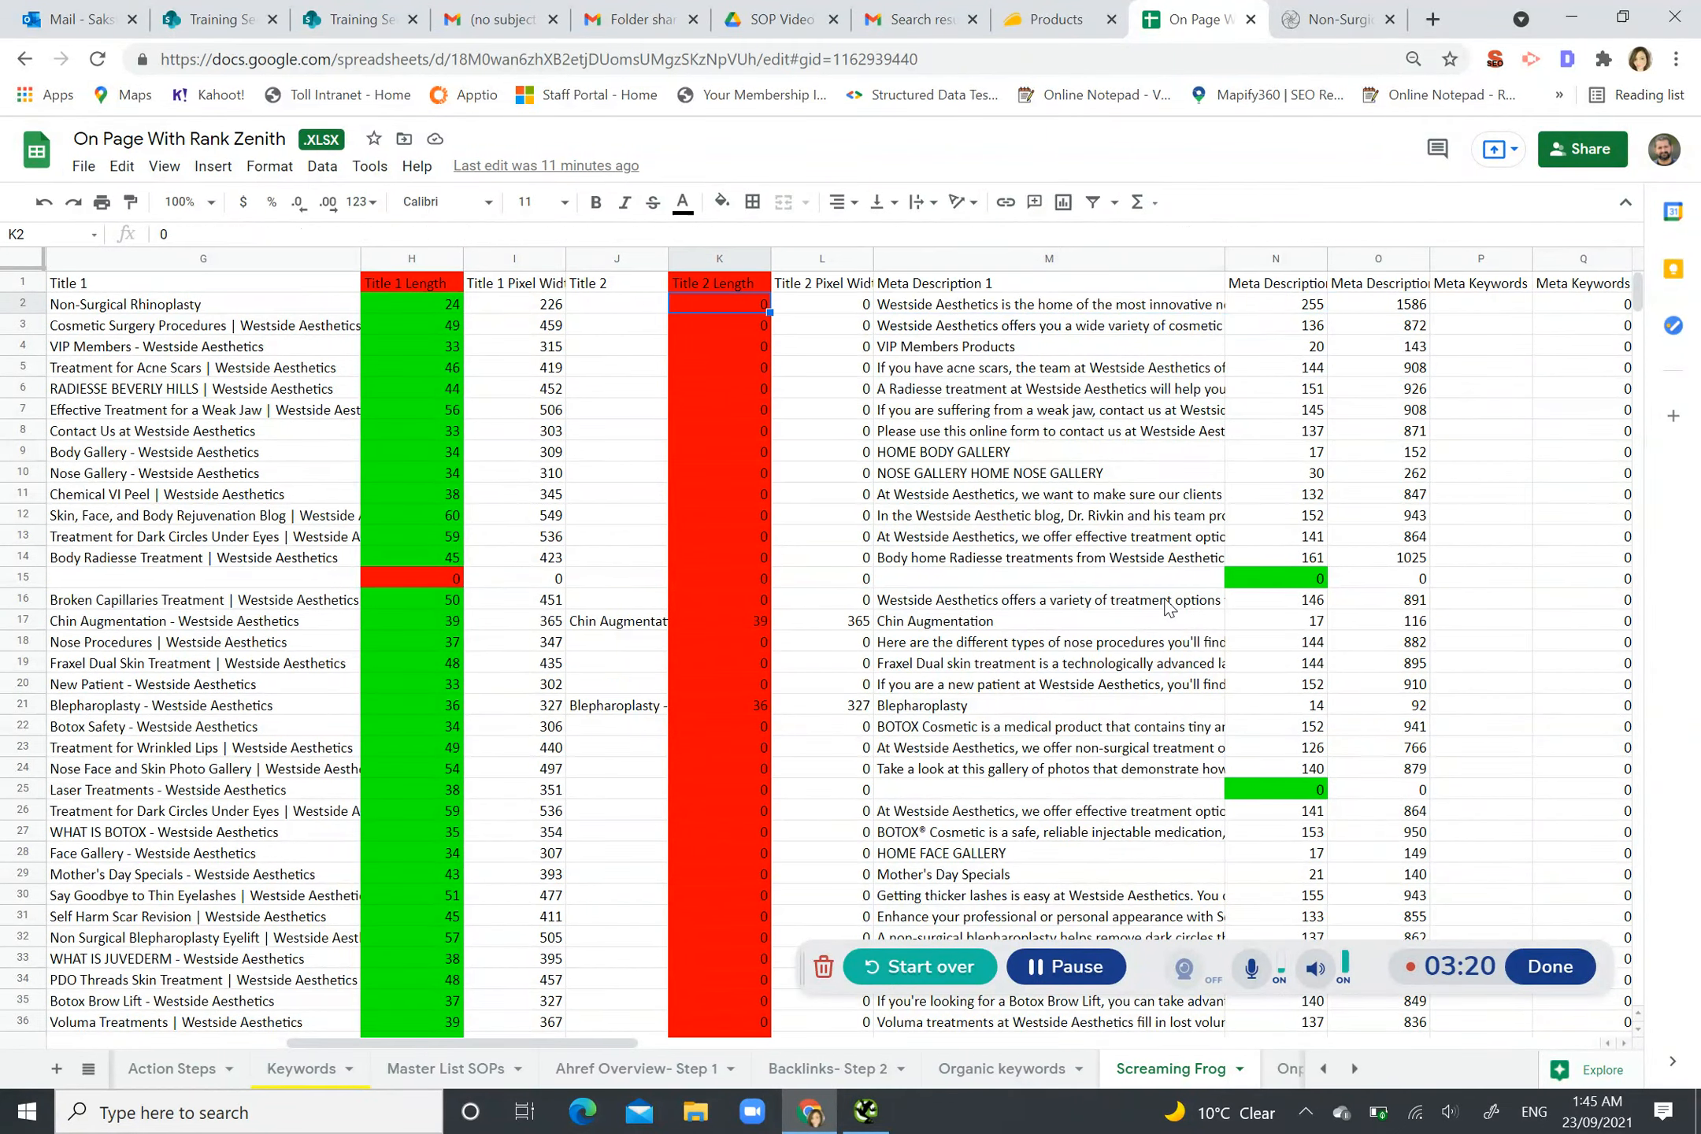
pyautogui.press('Down')
pyautogui.press('Down')
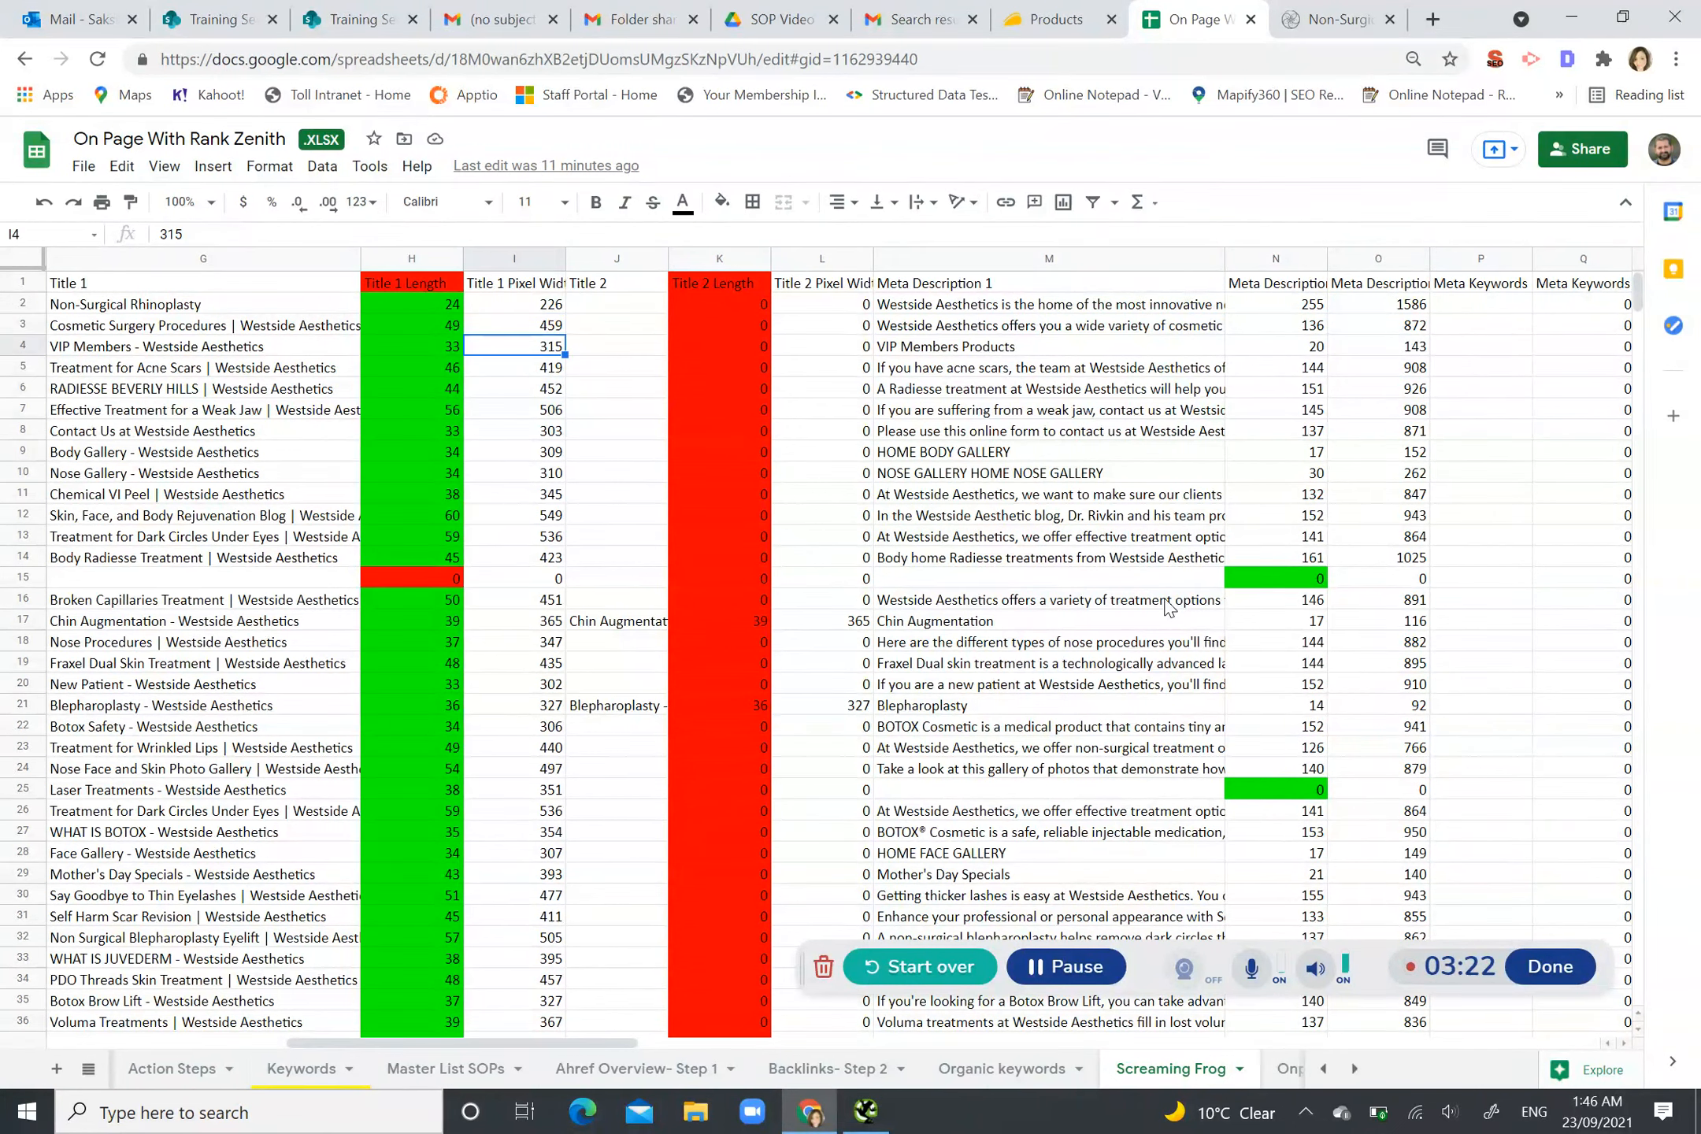
pyautogui.press('Down')
pyautogui.press('Right')
pyautogui.press('Right')
pyautogui.press('Right')
pyautogui.press('Right')
pyautogui.press('Right')
pyautogui.press('Right')
pyautogui.press('Right')
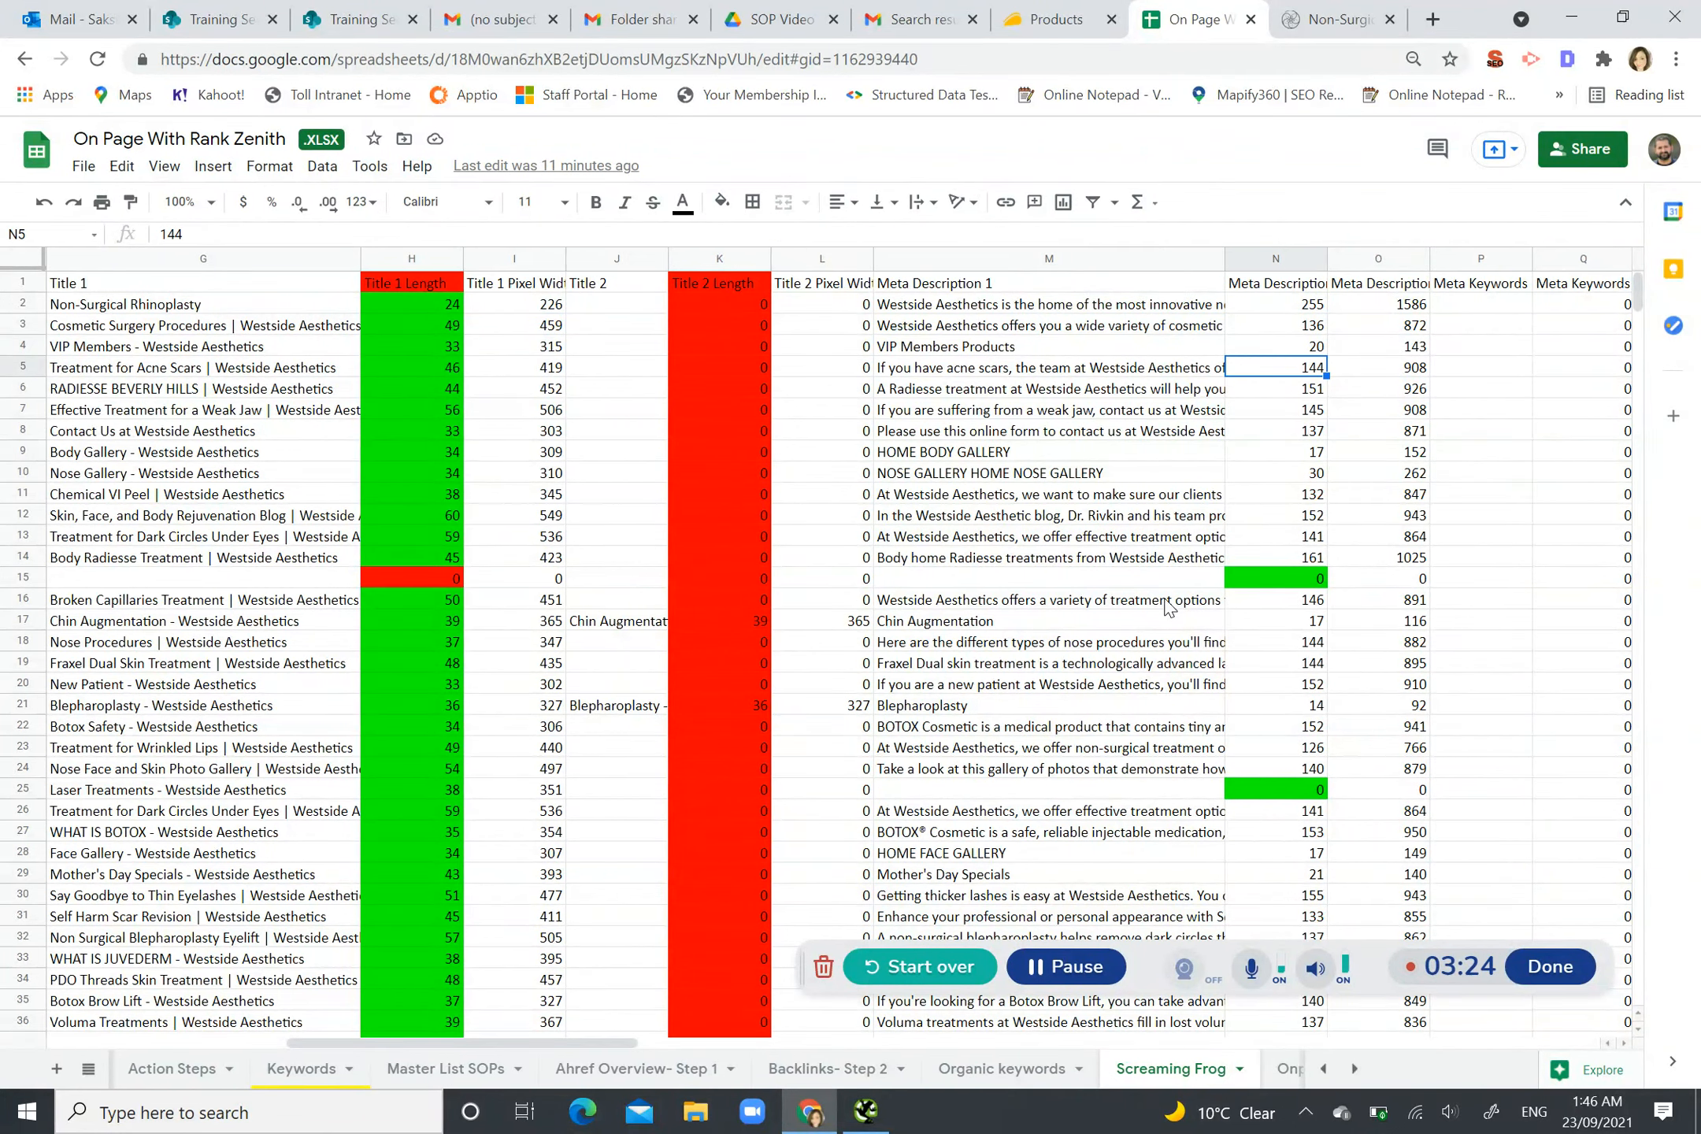
# Step: Examine the homepage row across the meta keywords and H1 columns up to H1-2 Length
pyautogui.press('Left')
pyautogui.press('Left')
pyautogui.press('Left')
pyautogui.press('Left')
pyautogui.press('Up')
pyautogui.press('Up')
pyautogui.press('Up')
pyautogui.press('Right')
pyautogui.press('Right')
pyautogui.press('Right')
pyautogui.press('Right')
pyautogui.press('Right')
pyautogui.press('Right')
pyautogui.press('Right')
pyautogui.press('Right')
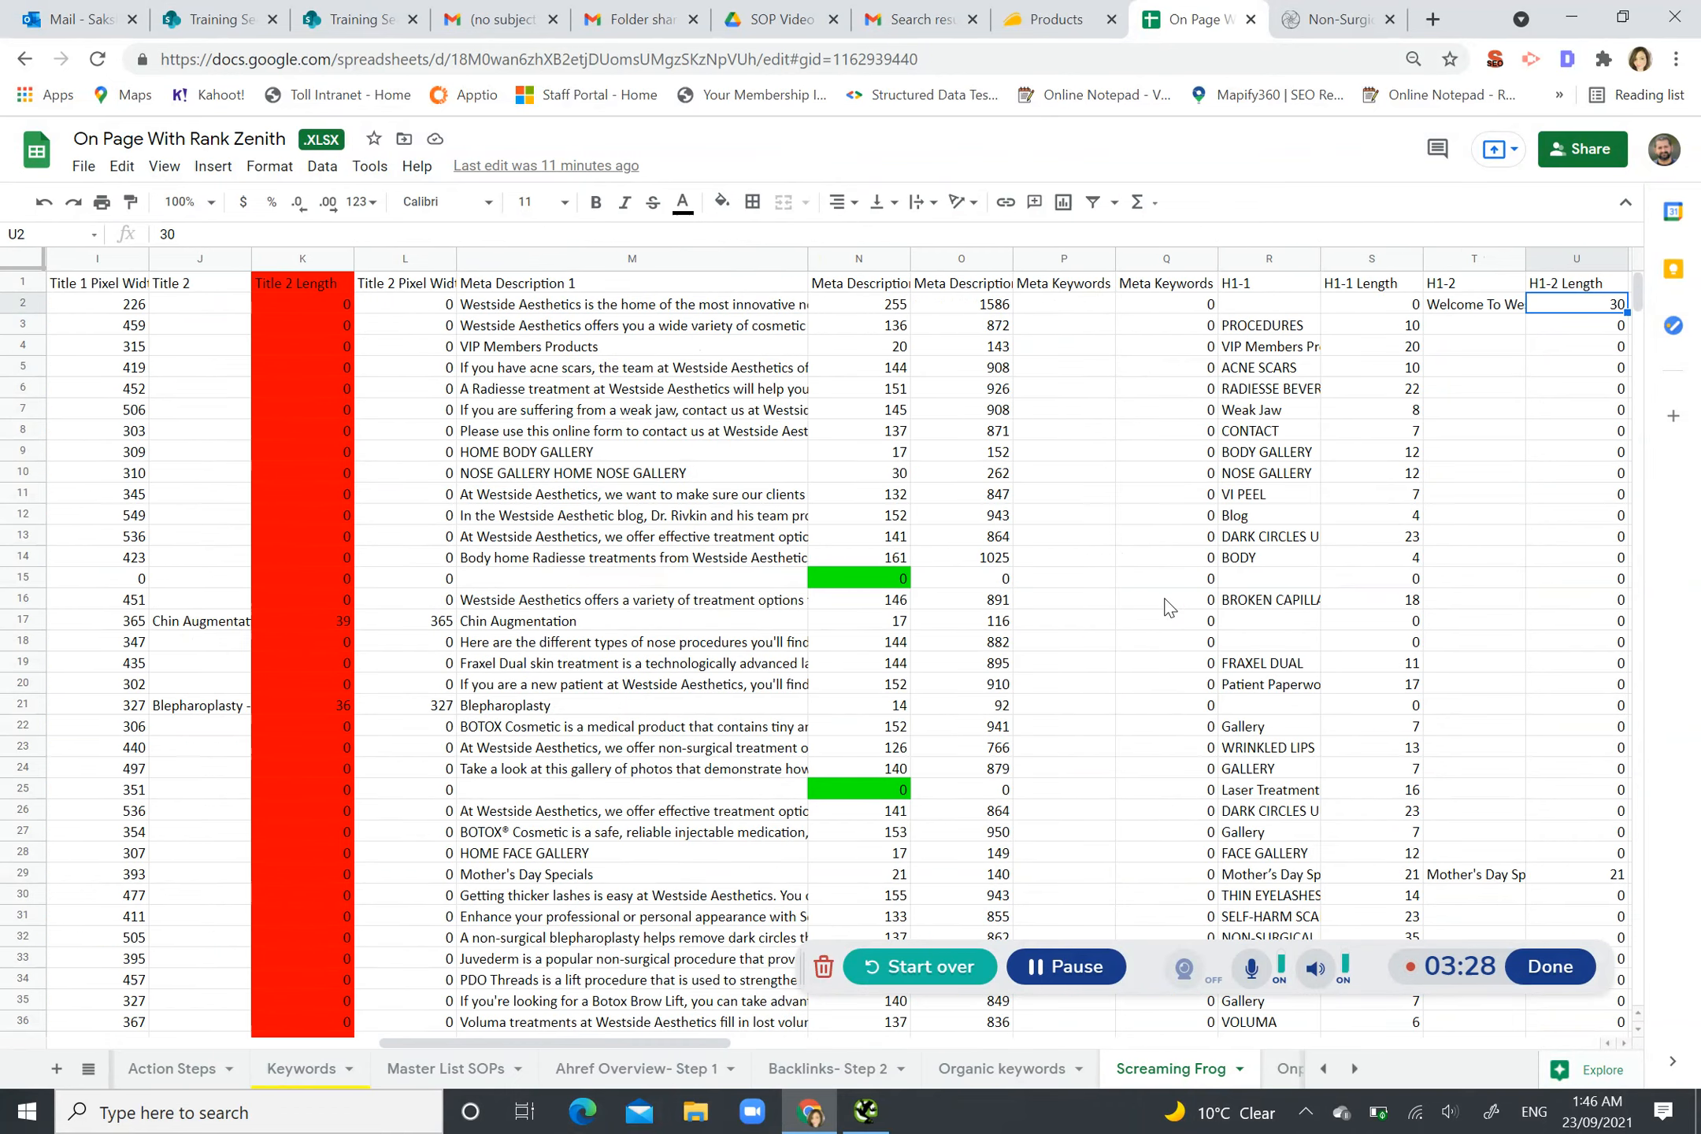
# Step: Read the full Meta Description 1 text of the procedures page
pyautogui.press('Left')
pyautogui.press('Left')
pyautogui.press('Left')
pyautogui.press('Left')
pyautogui.press('Left')
pyautogui.press('Left')
pyautogui.press('Left')
pyautogui.press('Down')
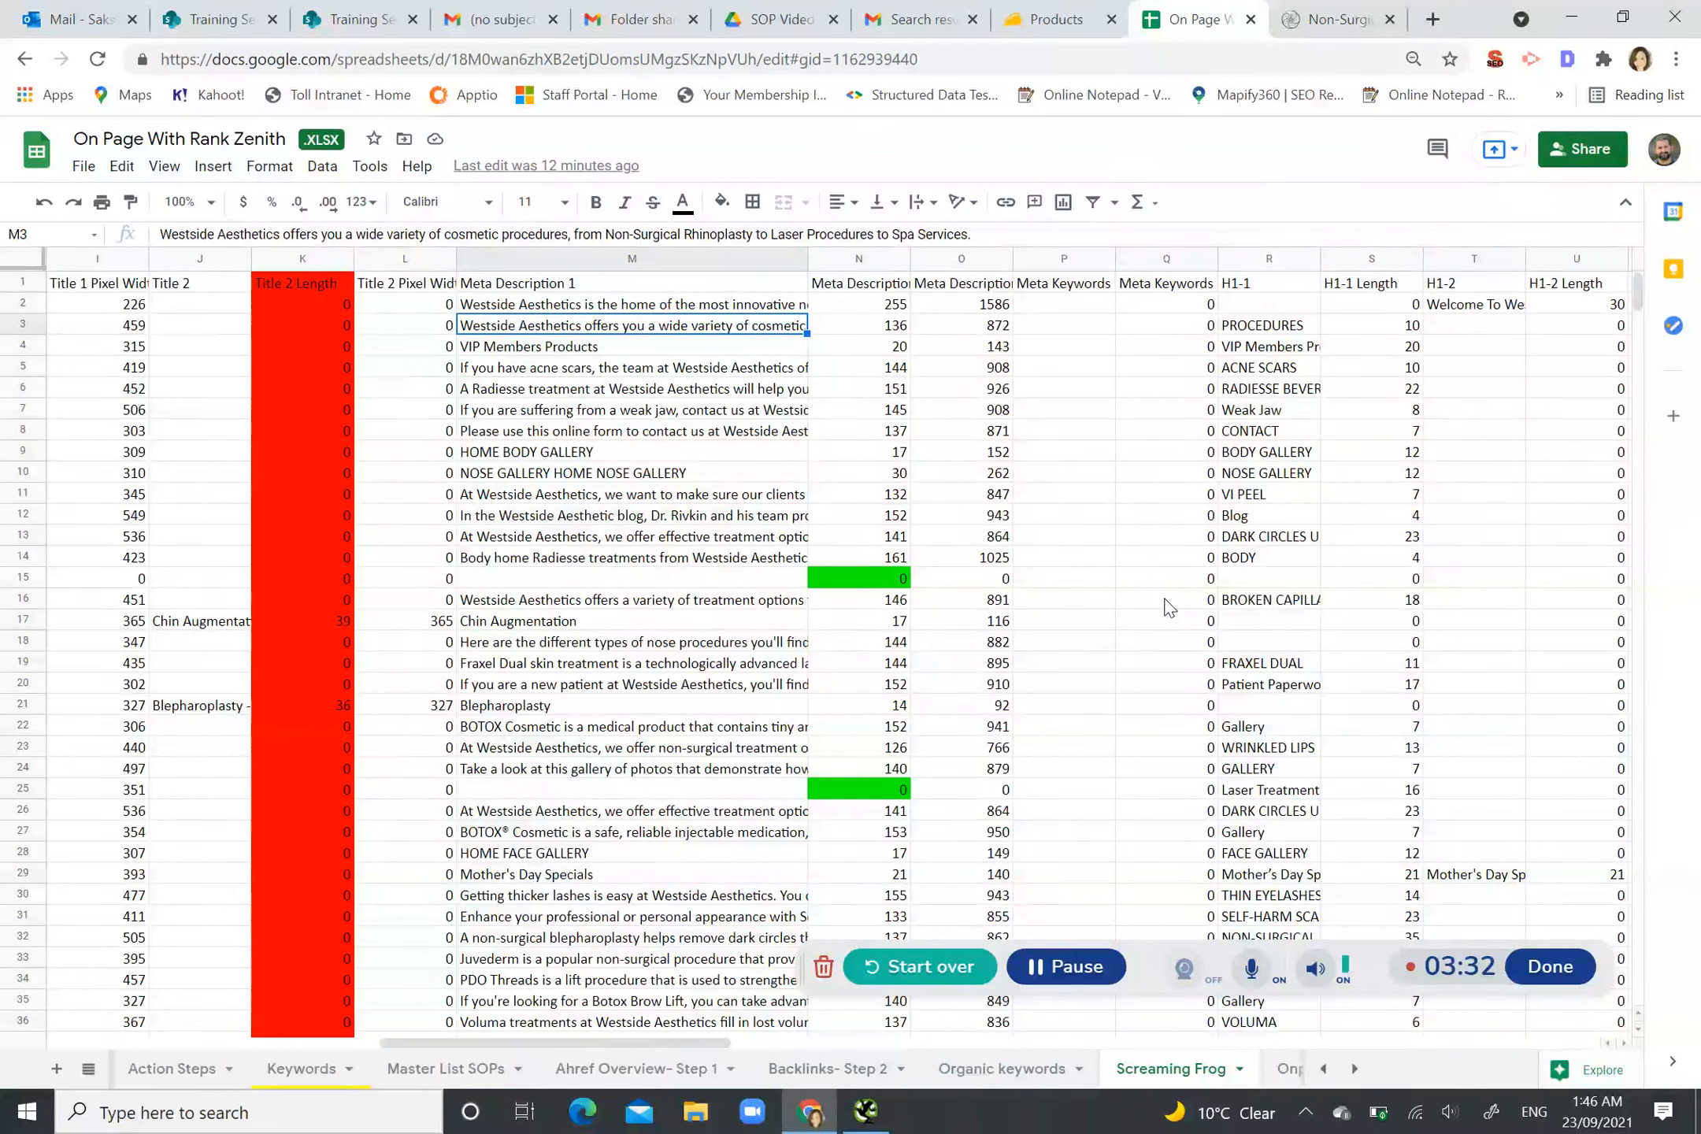
# Step: Examine the procedures page row across the H1, H2, meta robots and canonical link columns
pyautogui.press('Right')
pyautogui.press('Right')
pyautogui.press('Right')
pyautogui.press('Right')
pyautogui.press('Right')
pyautogui.press('Right')
pyautogui.press('Right')
pyautogui.press('Right')
pyautogui.press('Right')
pyautogui.press('Right')
pyautogui.press('Right')
pyautogui.press('Right')
pyautogui.press('Right')
pyautogui.press('Right')
pyautogui.press('Right')
pyautogui.press('Right')
pyautogui.press('Right')
pyautogui.press('Right')
pyautogui.press('Right')
pyautogui.press('Right')
pyautogui.press('Left')
pyautogui.press('Left')
pyautogui.press('Left')
pyautogui.press('Left')
pyautogui.press('Left')
pyautogui.press('Left')
pyautogui.press('Left')
pyautogui.press('Left')
pyautogui.press('Left')
pyautogui.press('Left')
pyautogui.press('Left')
pyautogui.press('Left')
pyautogui.press('Left')
pyautogui.press('Left')
pyautogui.press('Left')
pyautogui.press('Left')
pyautogui.press('Left')
pyautogui.press('Left')
pyautogui.press('Left')
pyautogui.press('Right')
pyautogui.press('Right')
pyautogui.press('Right')
pyautogui.press('Right')
pyautogui.press('Right')
pyautogui.press('Right')
pyautogui.press('Right')
pyautogui.press('Right')
pyautogui.press('Right')
pyautogui.press('Right')
pyautogui.press('Right')
pyautogui.press('Right')
pyautogui.press('Right')
pyautogui.press('Right')
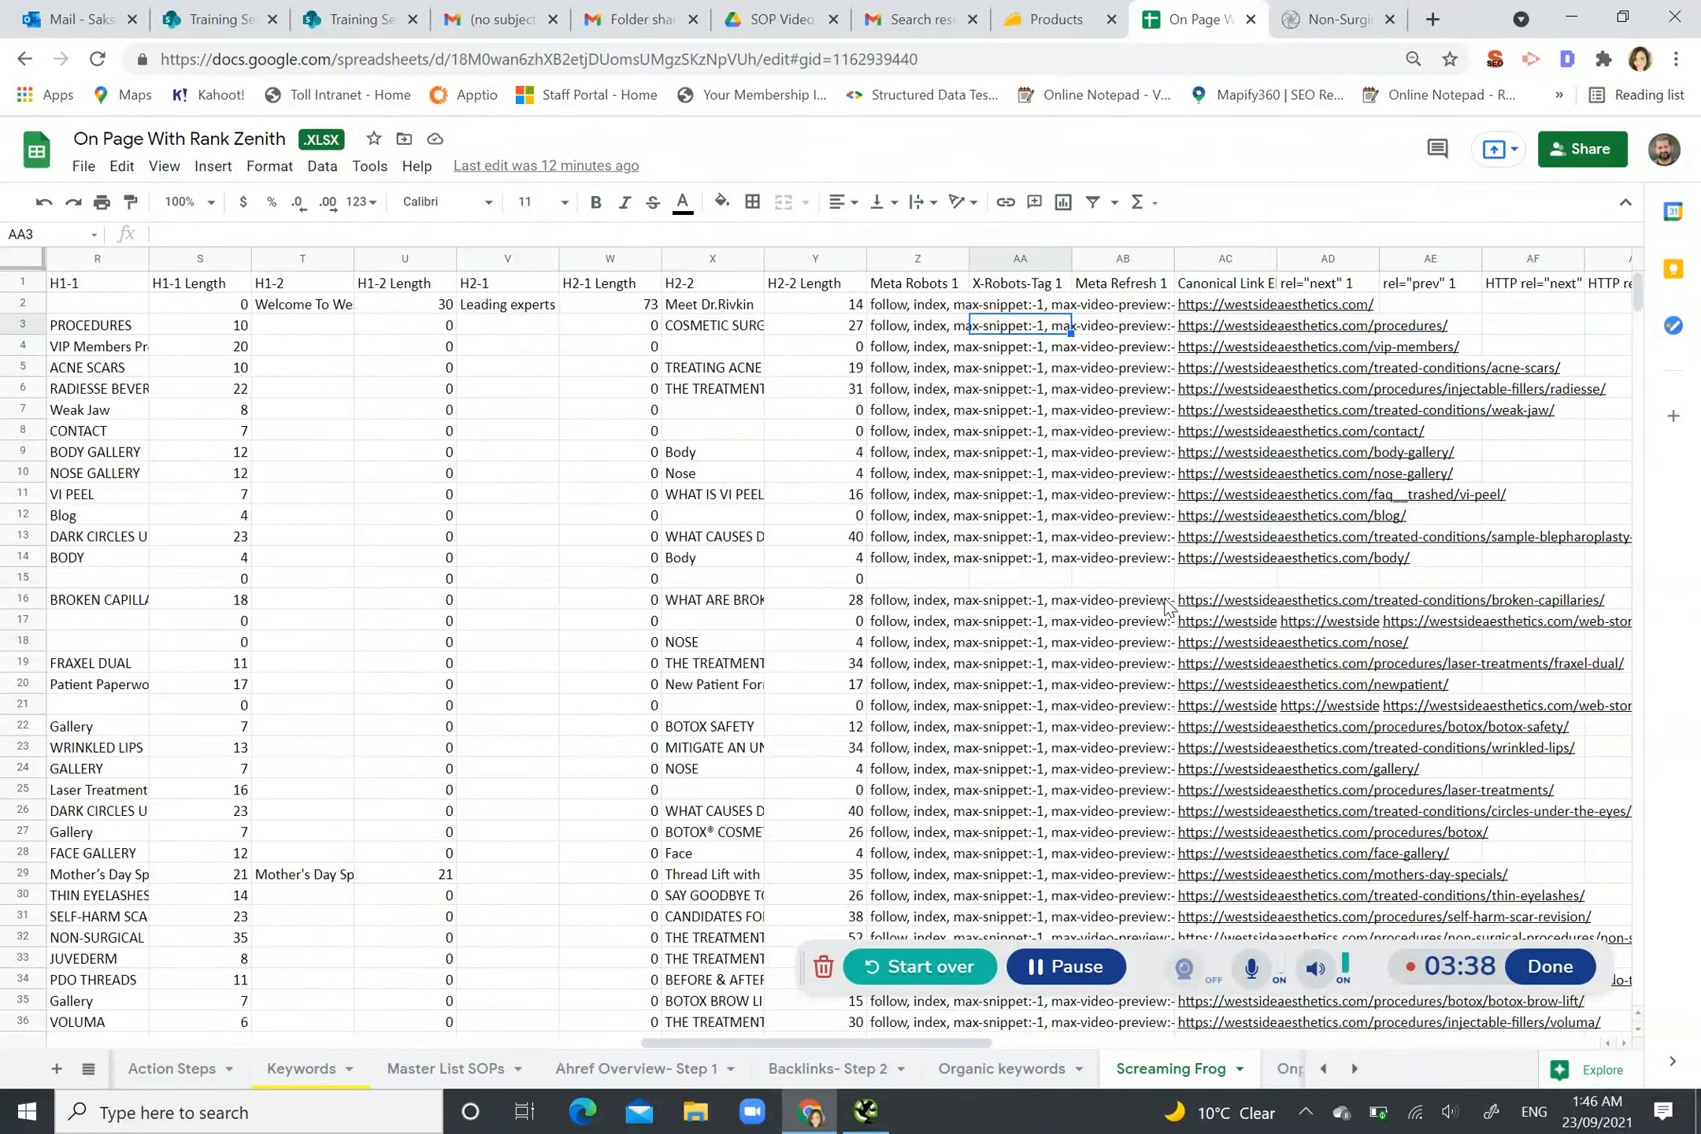
# Step: Review the procedures page row again across the title, meta description length and meta keywords columns
pyautogui.press('Left')
pyautogui.press('Left')
pyautogui.press('Left')
pyautogui.press('Left')
pyautogui.press('Left')
pyautogui.press('Left')
pyautogui.press('Left')
pyautogui.press('Left')
pyautogui.press('Left')
pyautogui.press('Left')
pyautogui.press('Left')
pyautogui.press('Left')
pyautogui.press('Left')
pyautogui.press('Left')
pyautogui.press('Left')
pyautogui.press('Left')
pyautogui.press('Left')
pyautogui.press('Left')
pyautogui.press('Left')
pyautogui.press('Left')
pyautogui.press('Right')
pyautogui.press('Right')
pyautogui.press('Right')
pyautogui.press('Right')
pyautogui.press('Right')
pyautogui.press('Right')
pyautogui.press('Right')
pyautogui.press('Right')
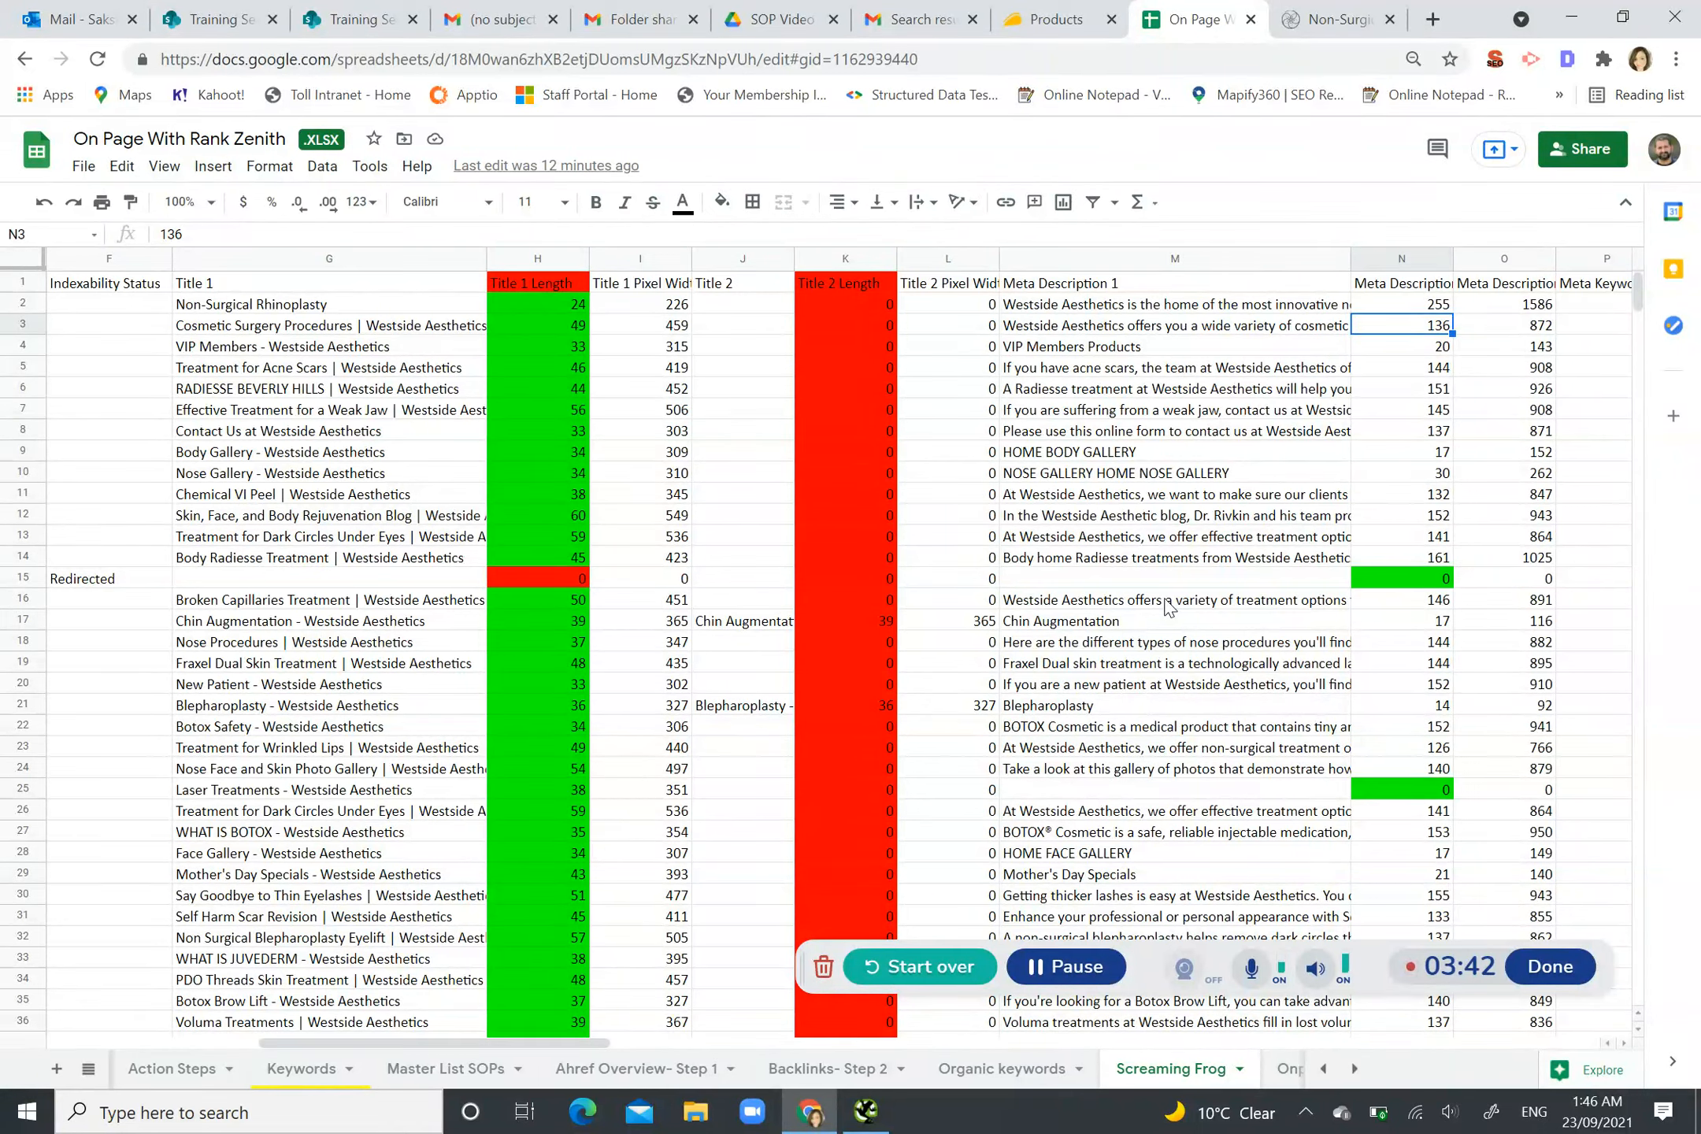
pyautogui.press('Right')
pyautogui.press('Right')
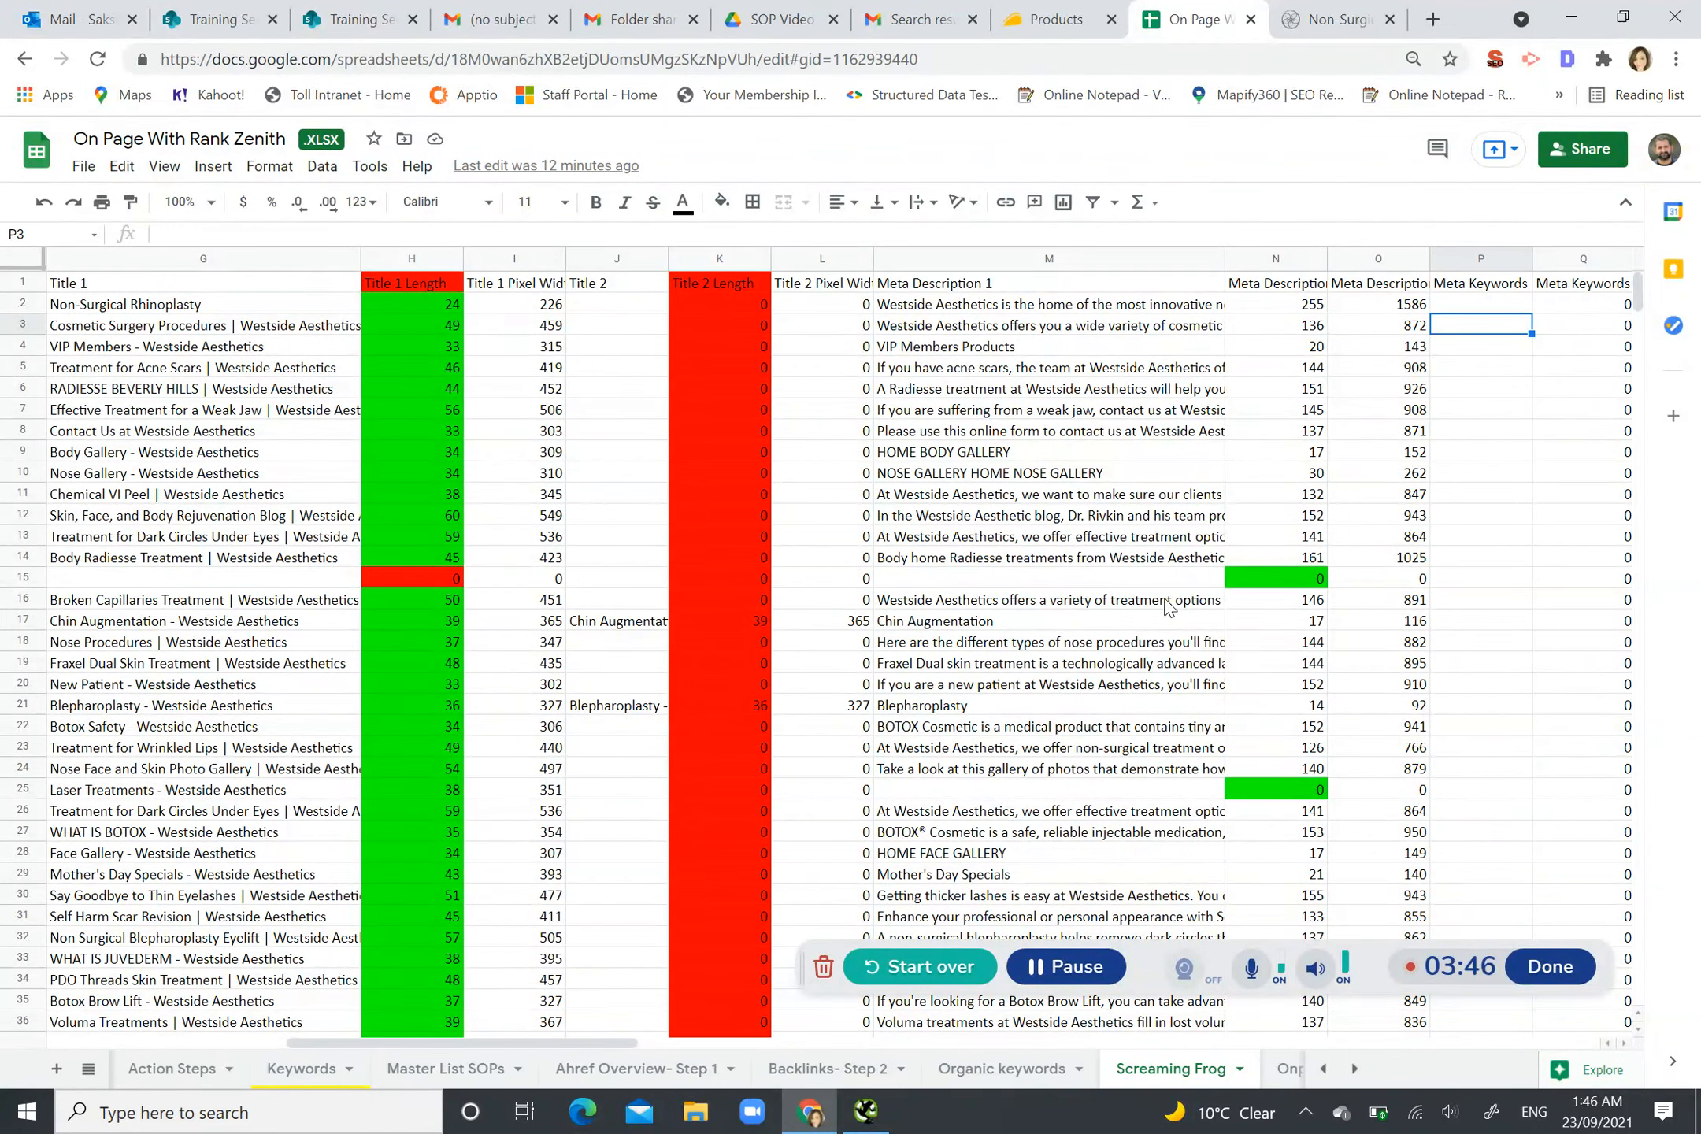
# Step: Try to paste the Title 2 Length column over the Meta Description 1 Length column, and undo the paste
pyautogui.click(1307, 308)
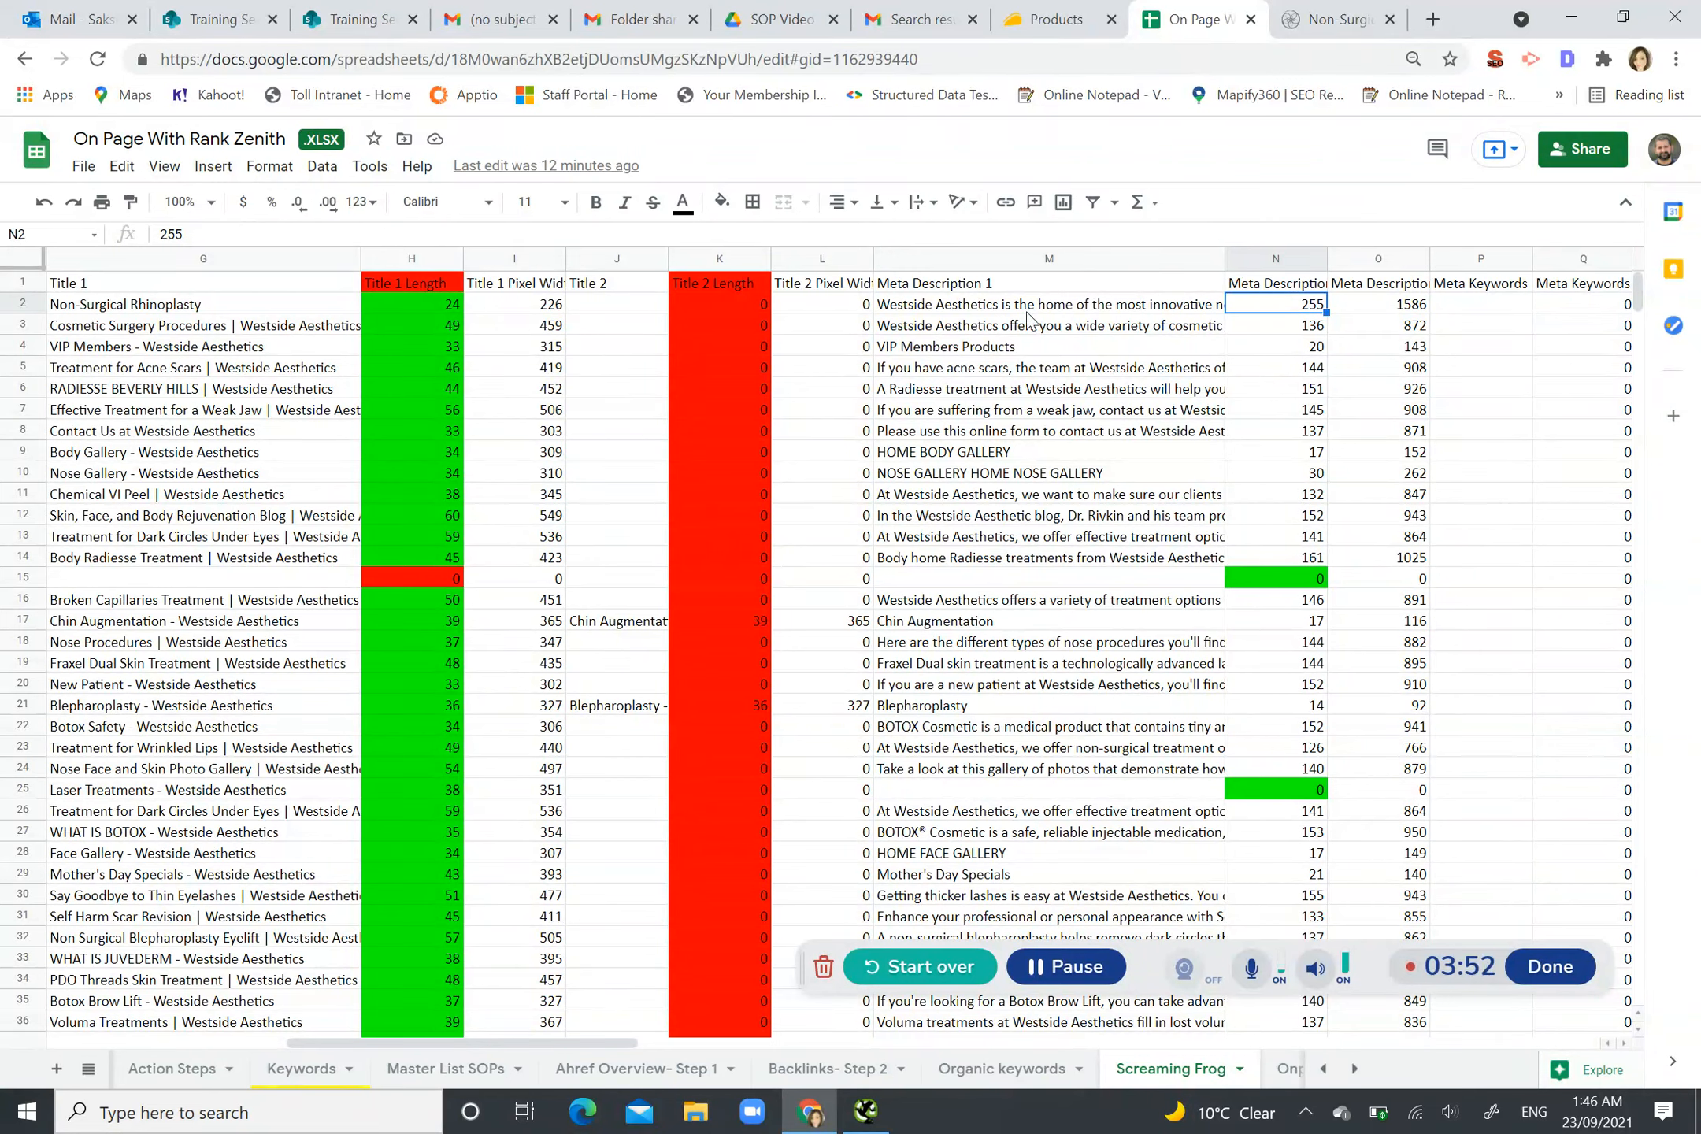
pyautogui.click(748, 309)
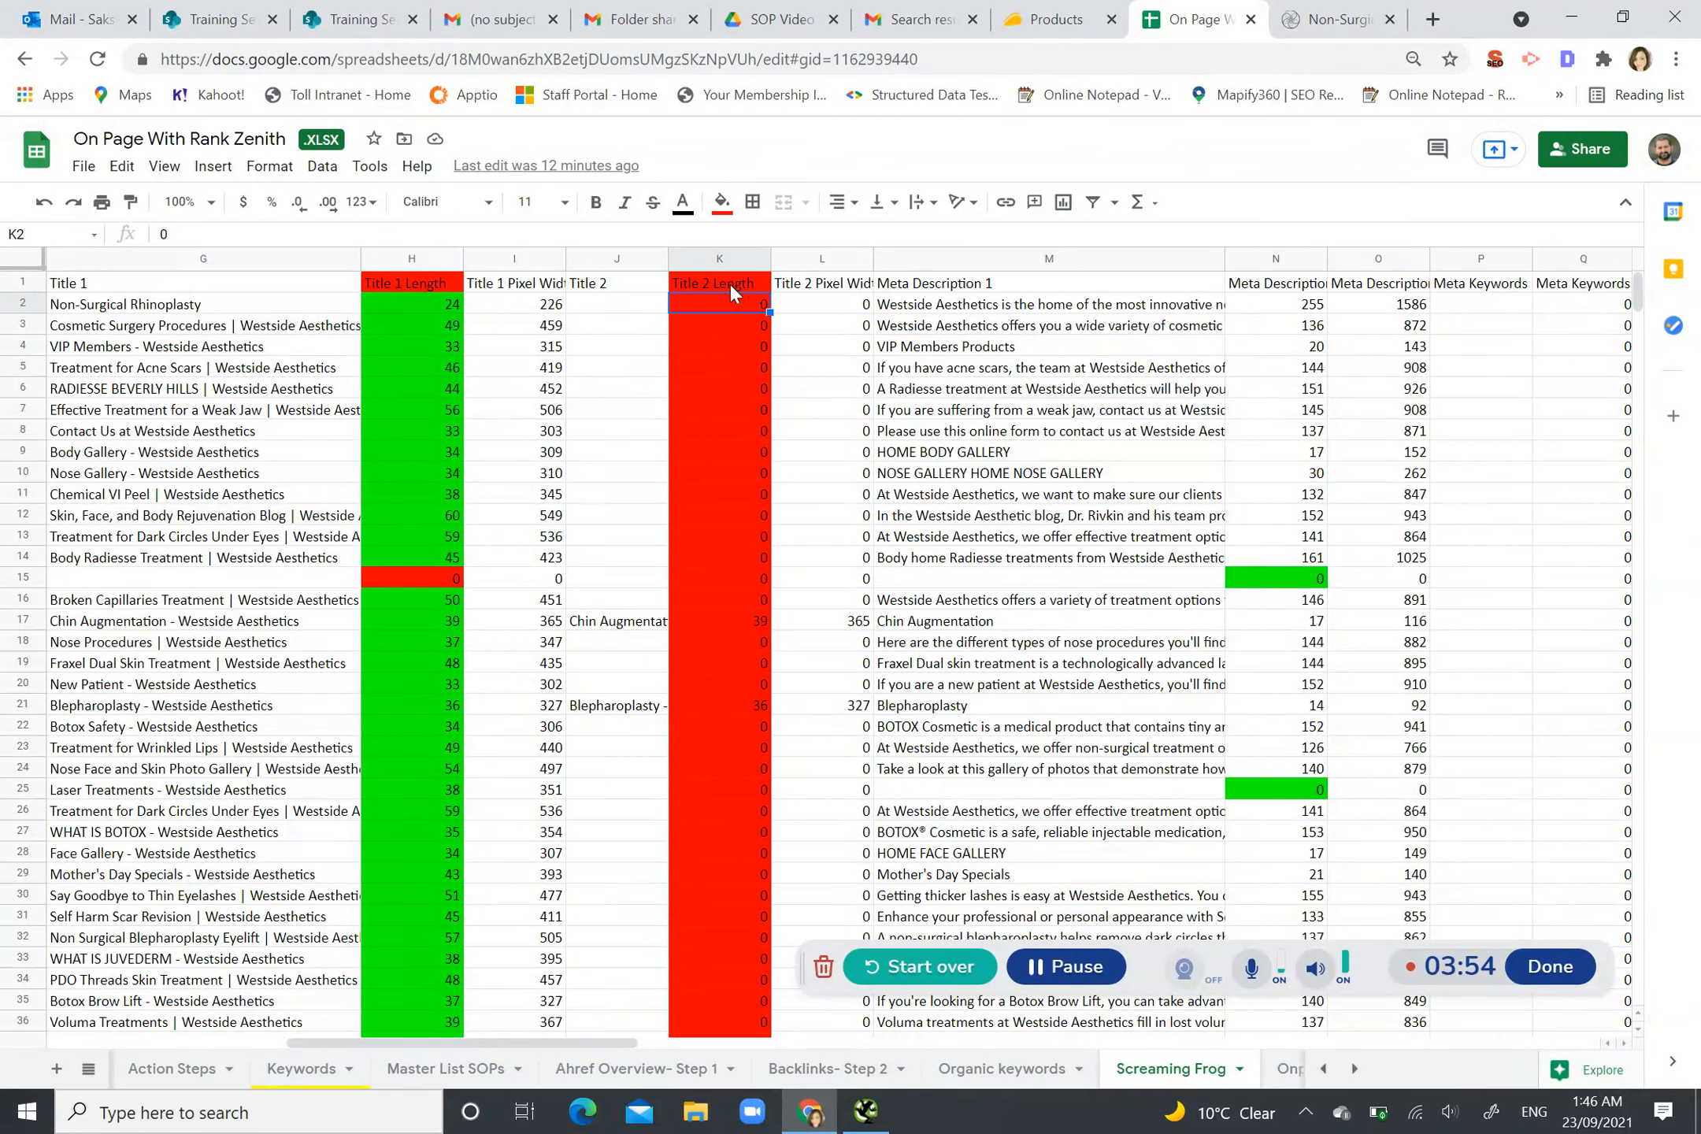
pyautogui.rightClick(725, 268)
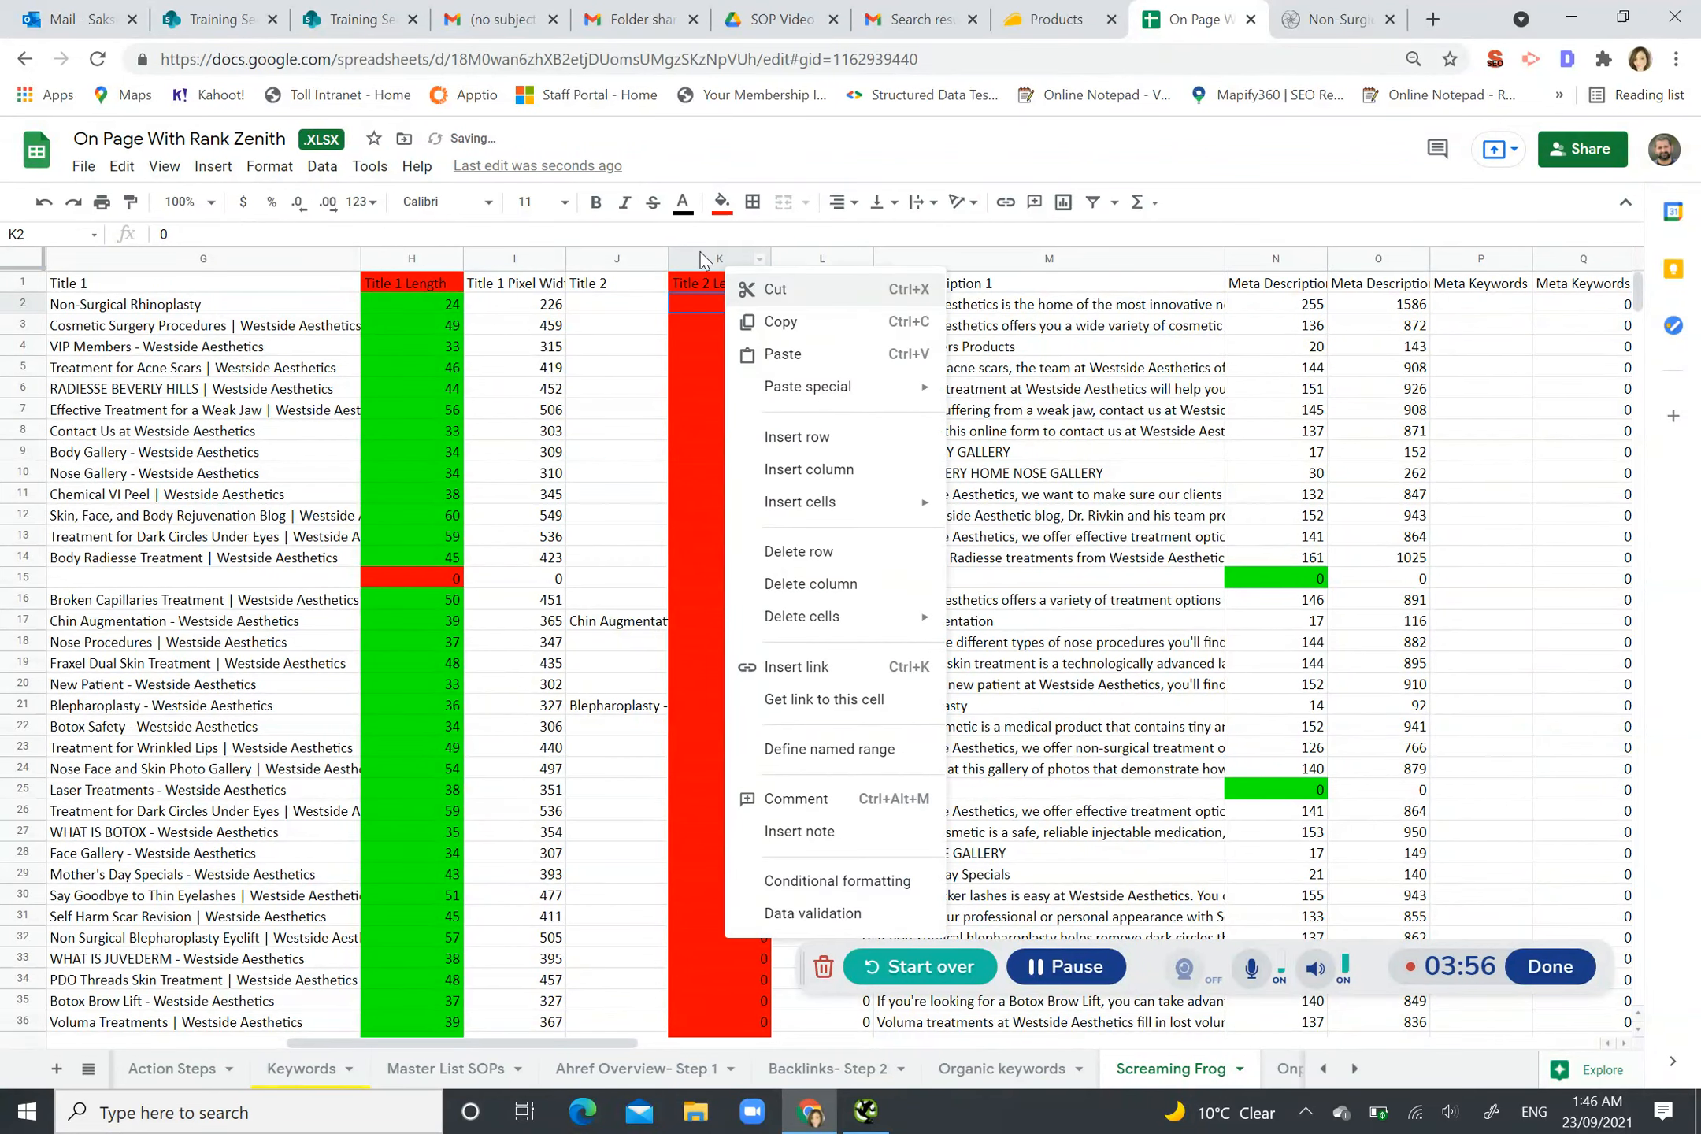
pyautogui.click(701, 260)
pyautogui.hotkey('ctrl', 'c')
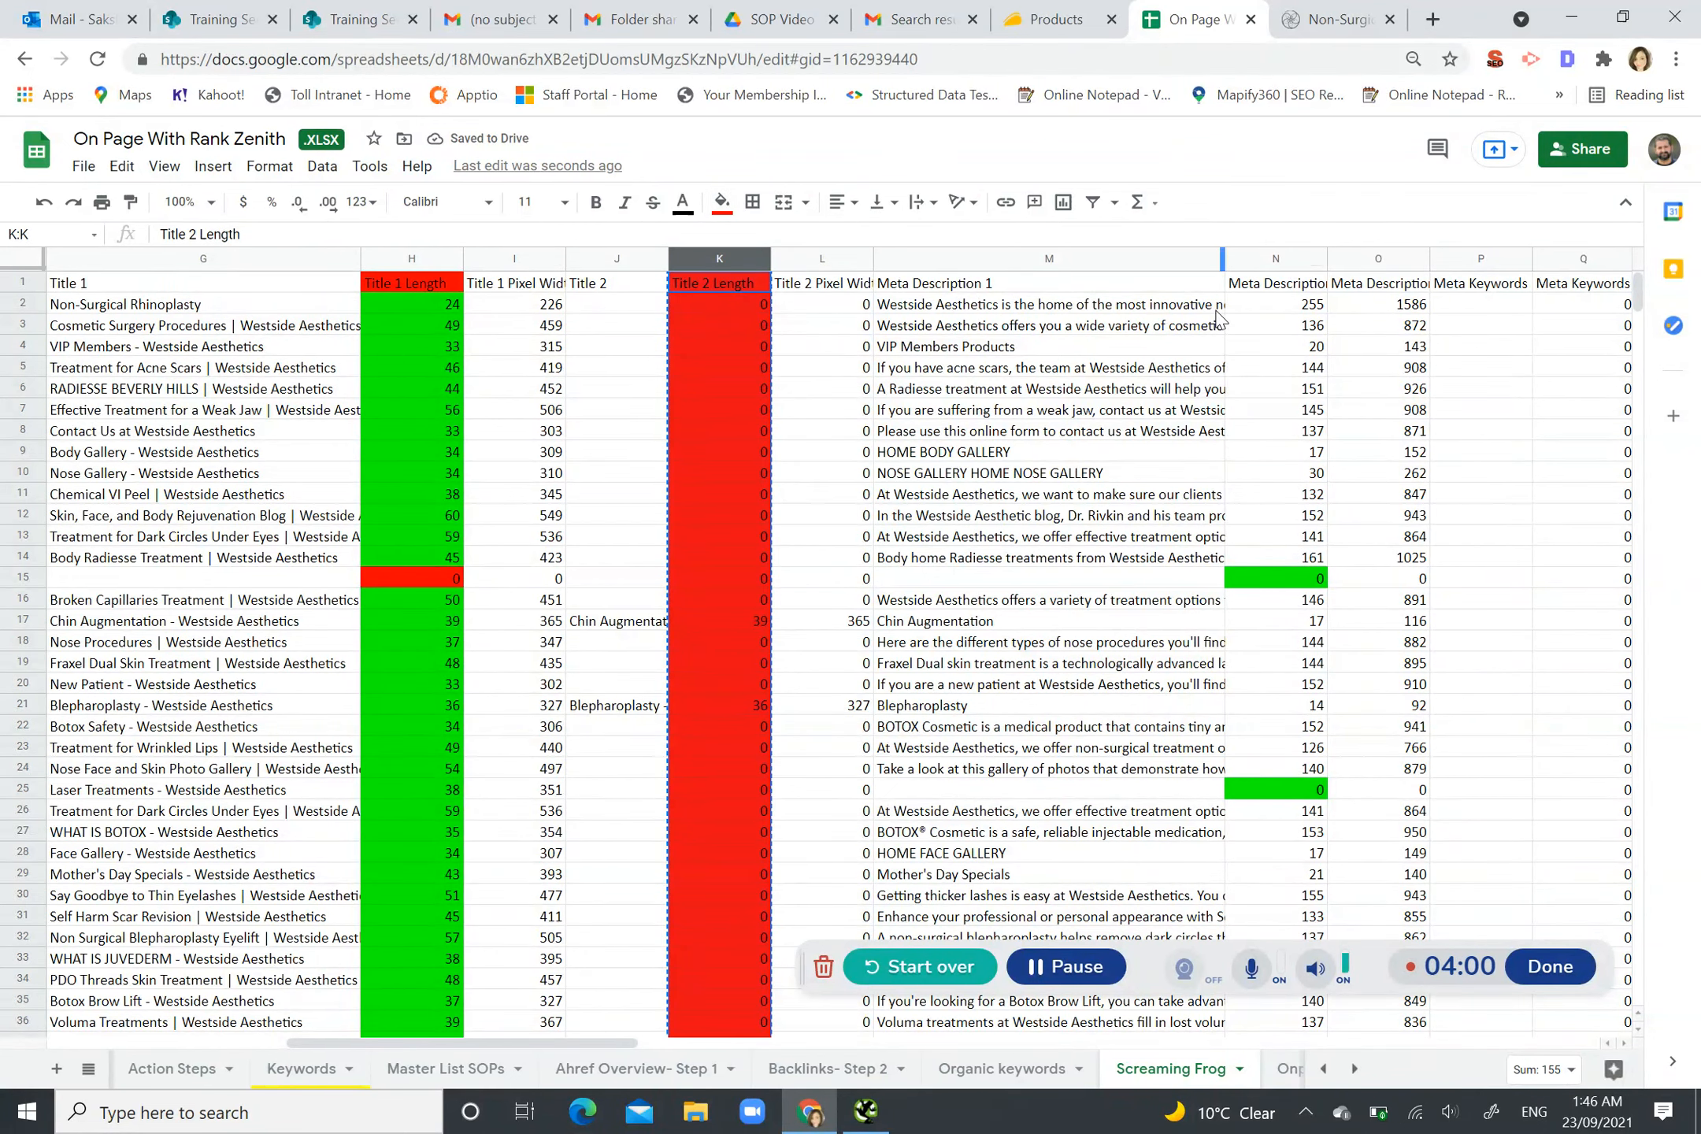
pyautogui.click(1282, 261)
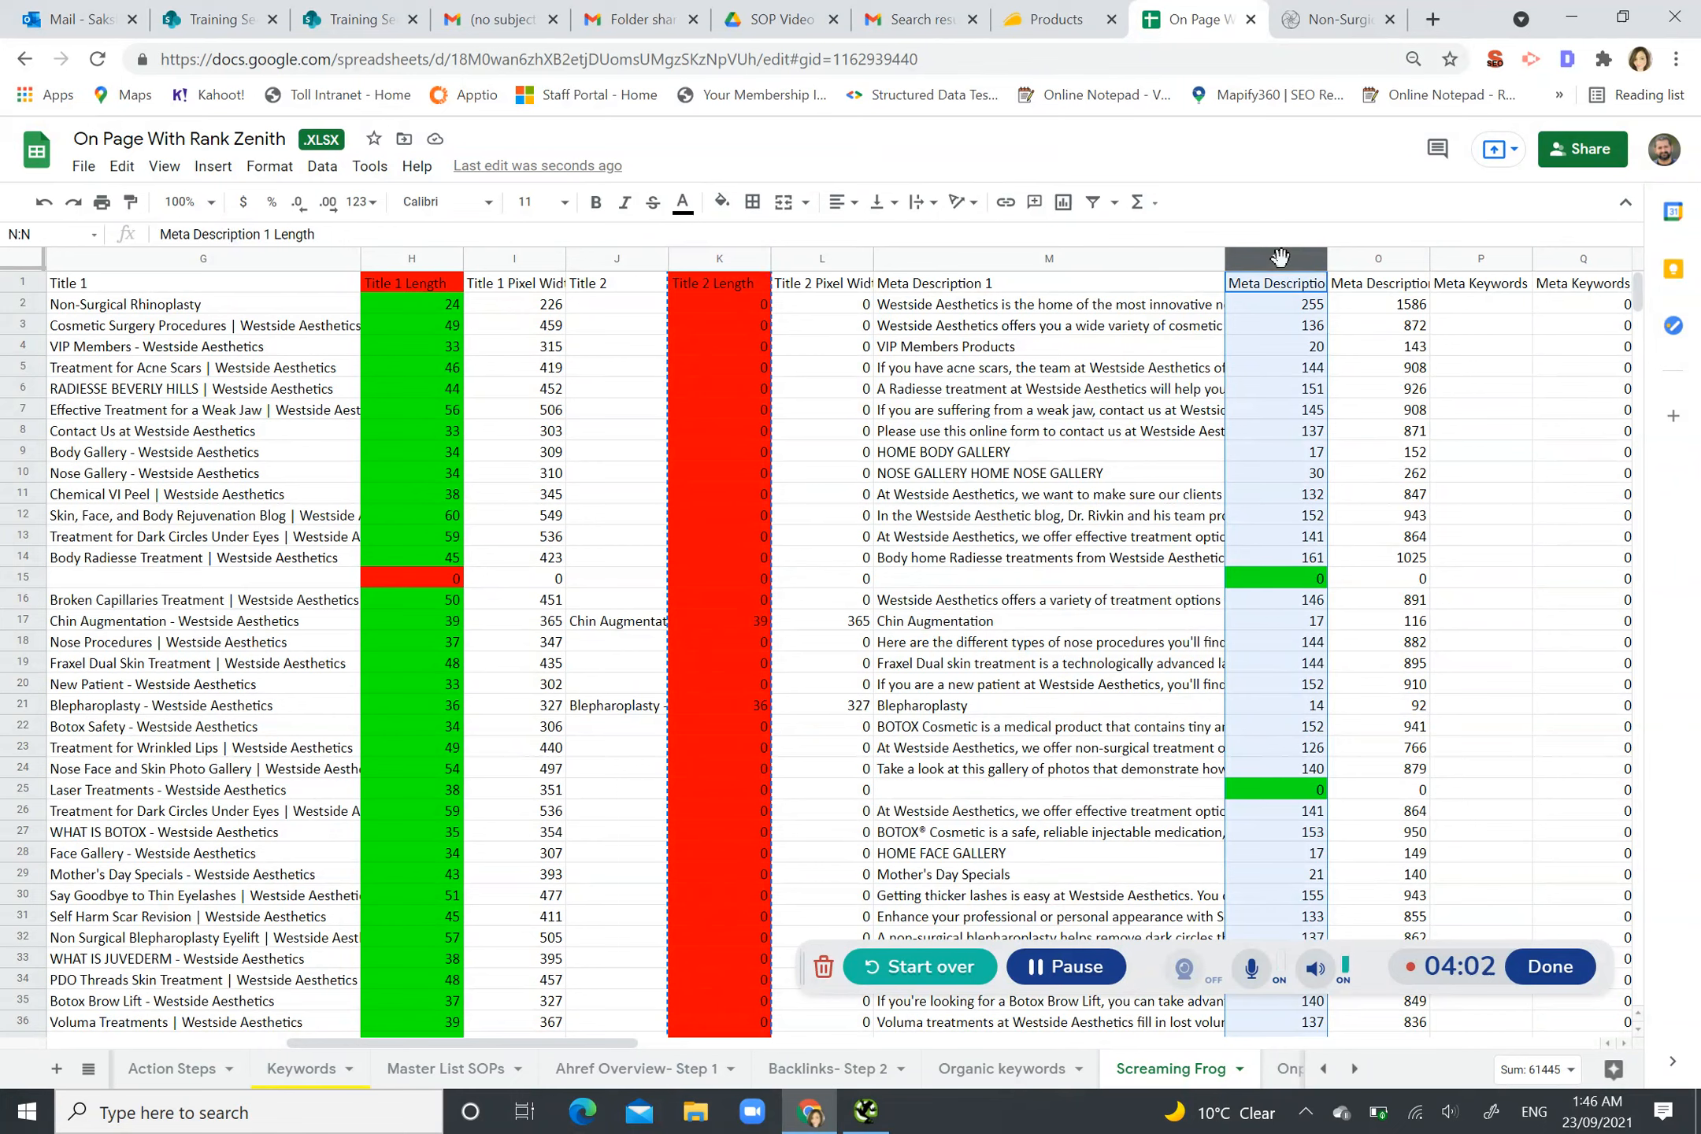
pyautogui.hotkey('ctrl', 'v')
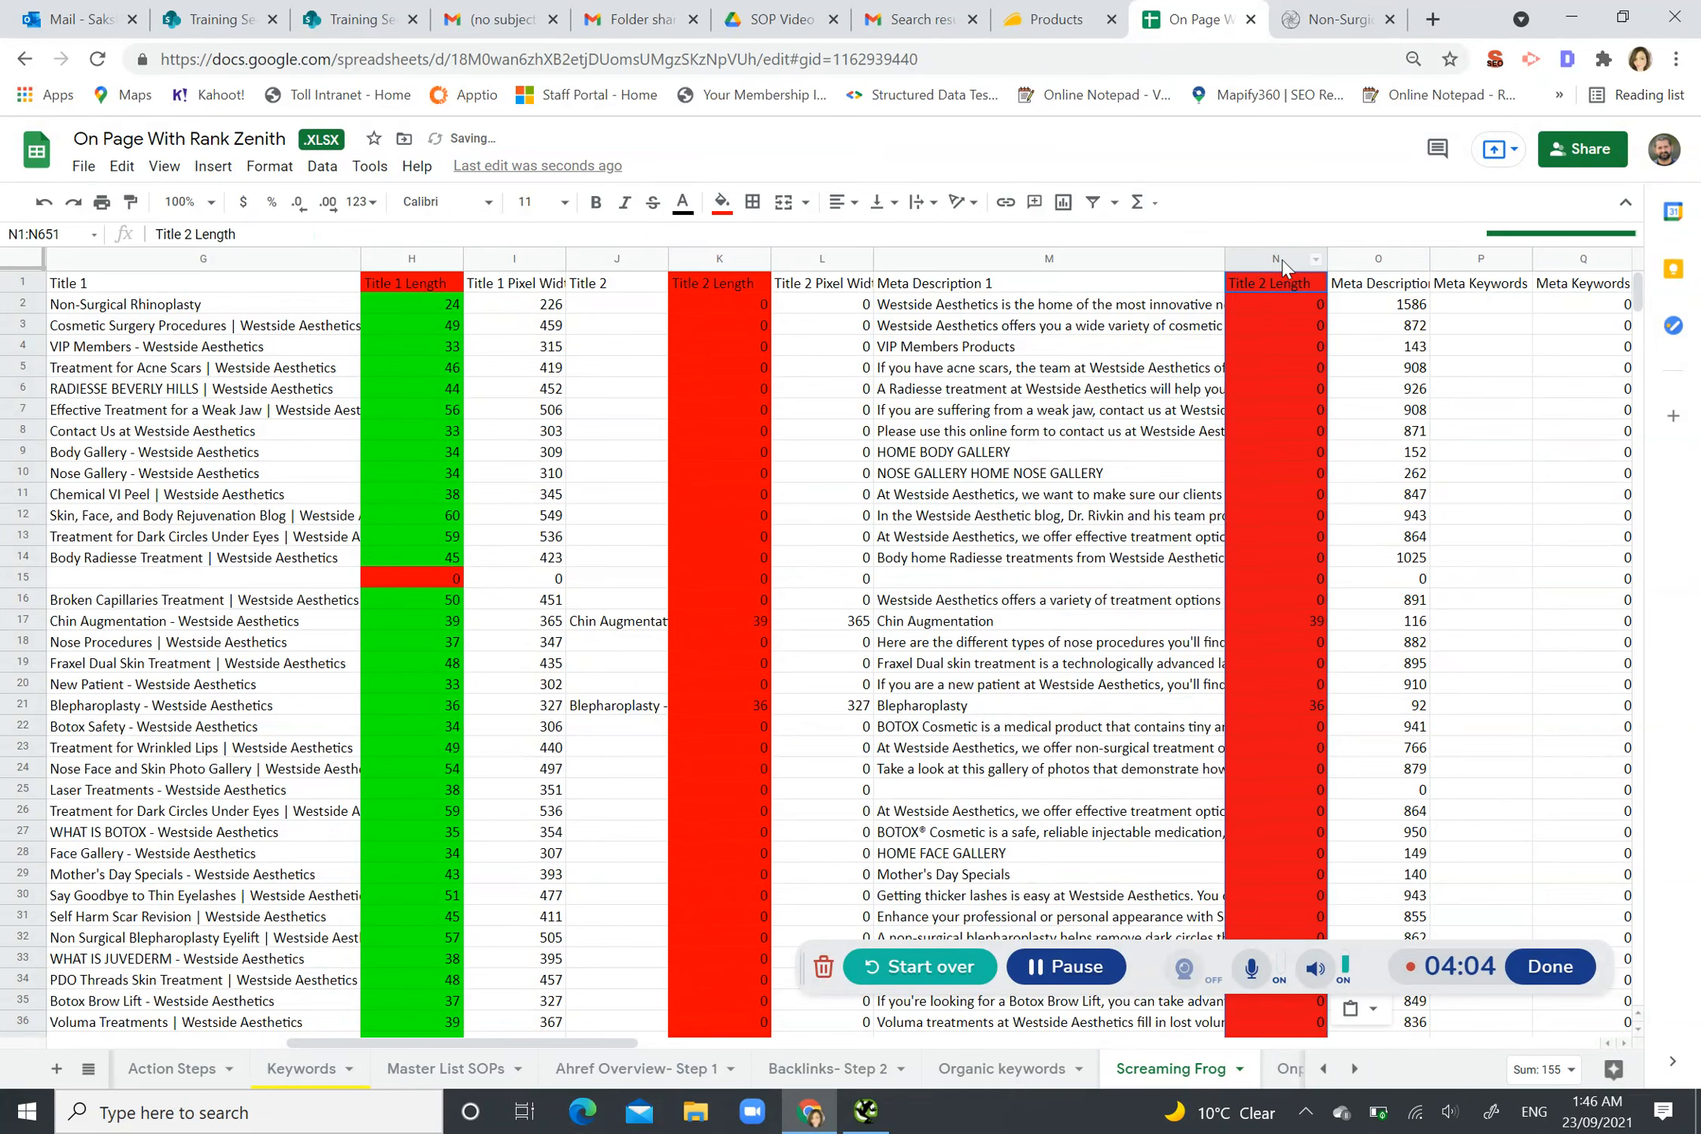
pyautogui.click(1279, 305)
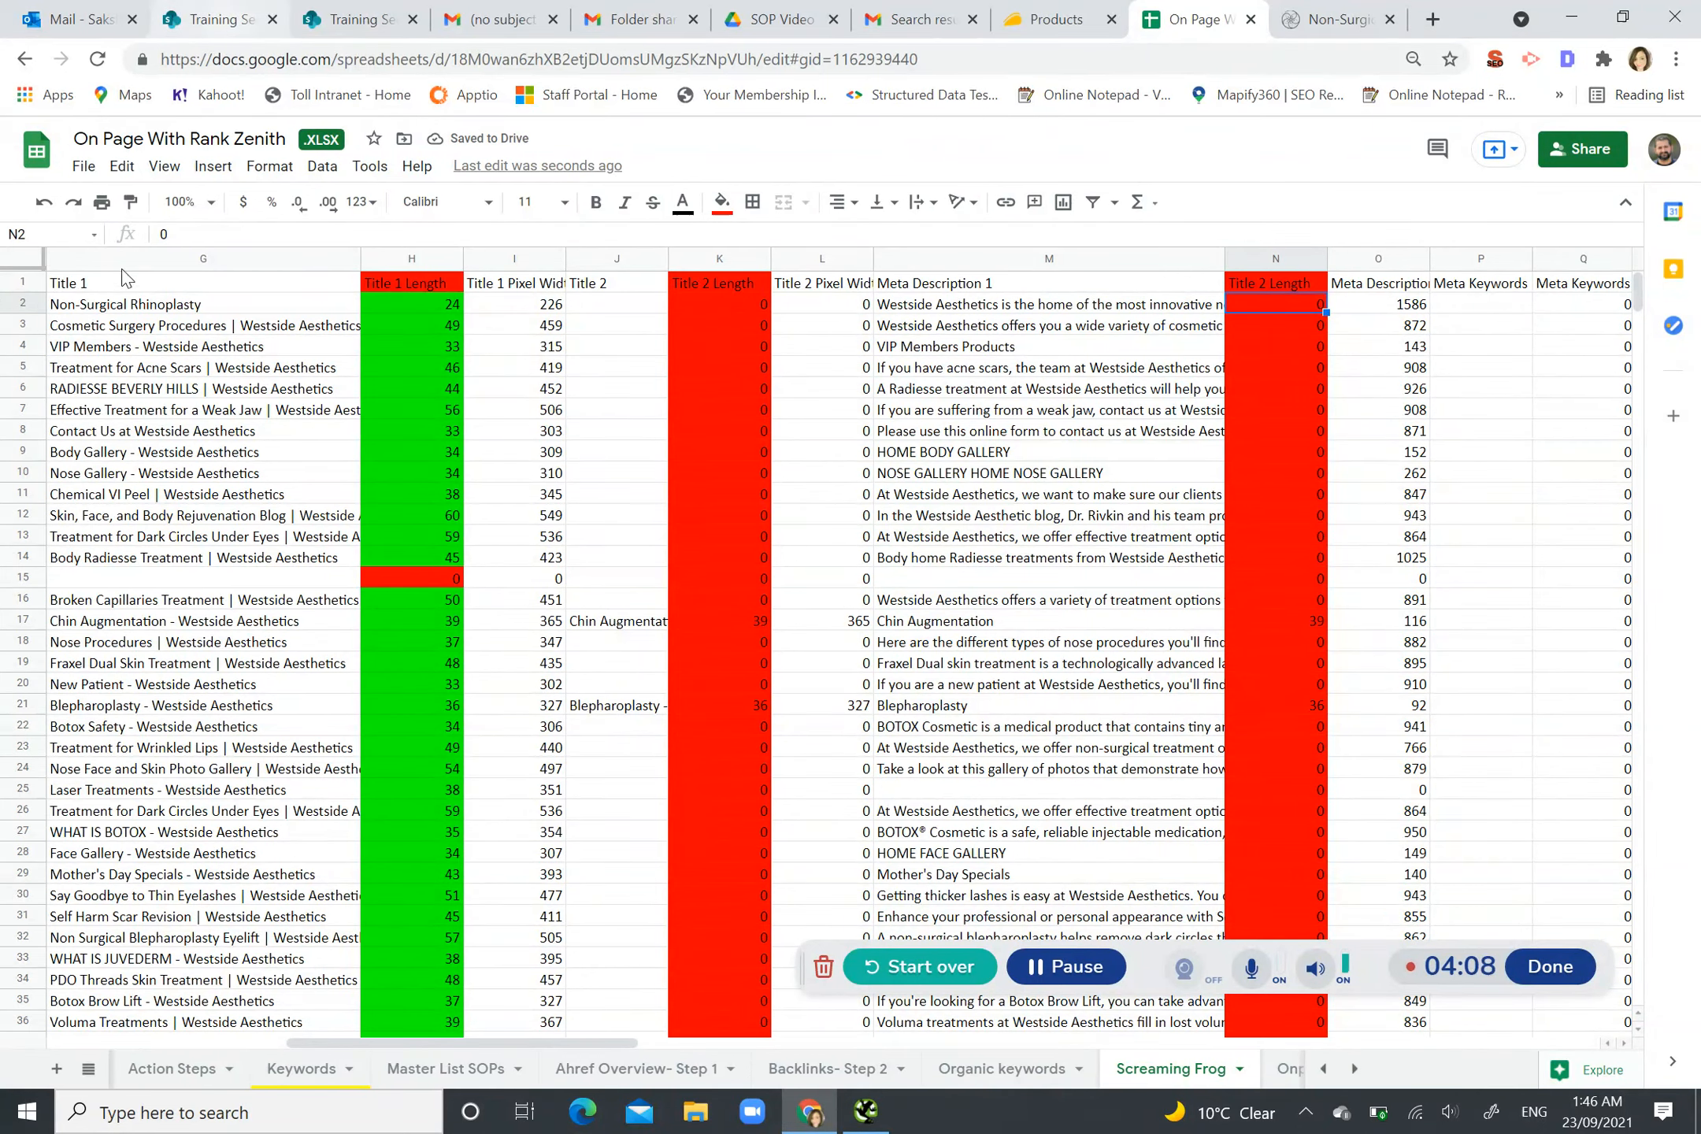
pyautogui.click(43, 203)
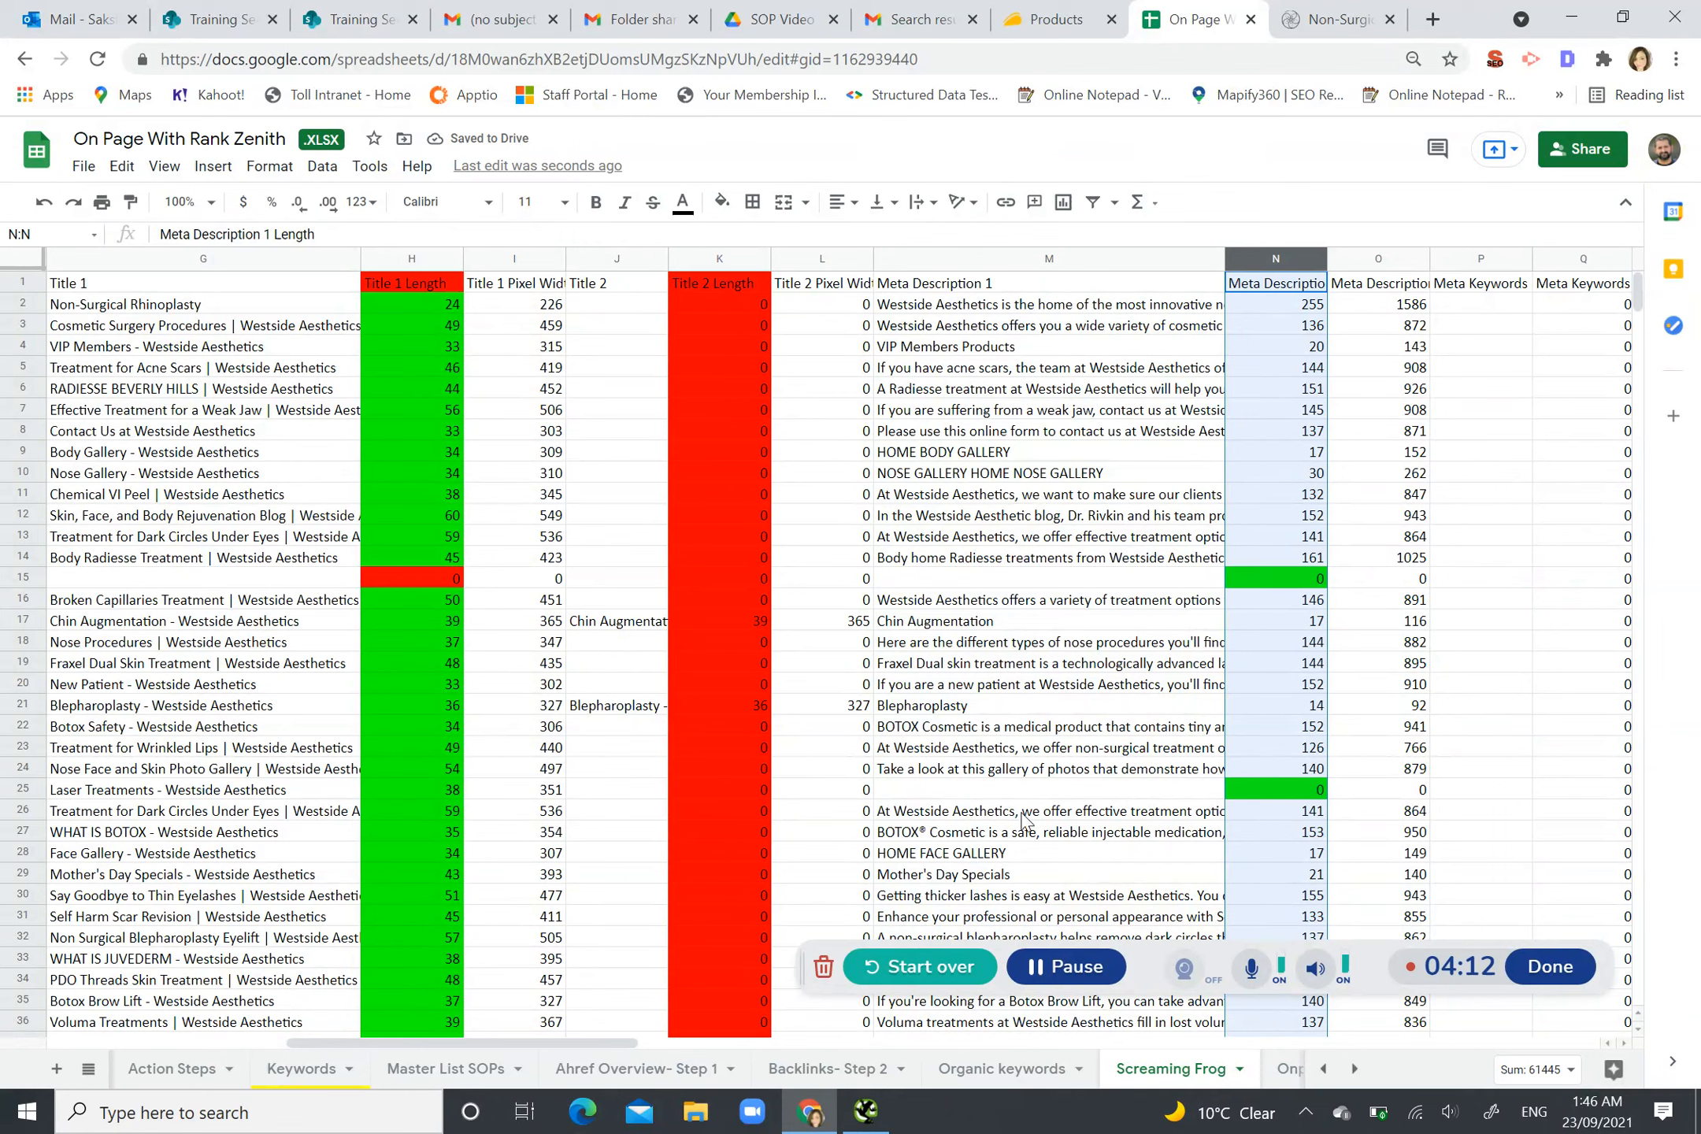
# Step: Read the Radiesse page's Meta Description 1 text and examine its row across to the H1-1 heading
pyautogui.click(1094, 394)
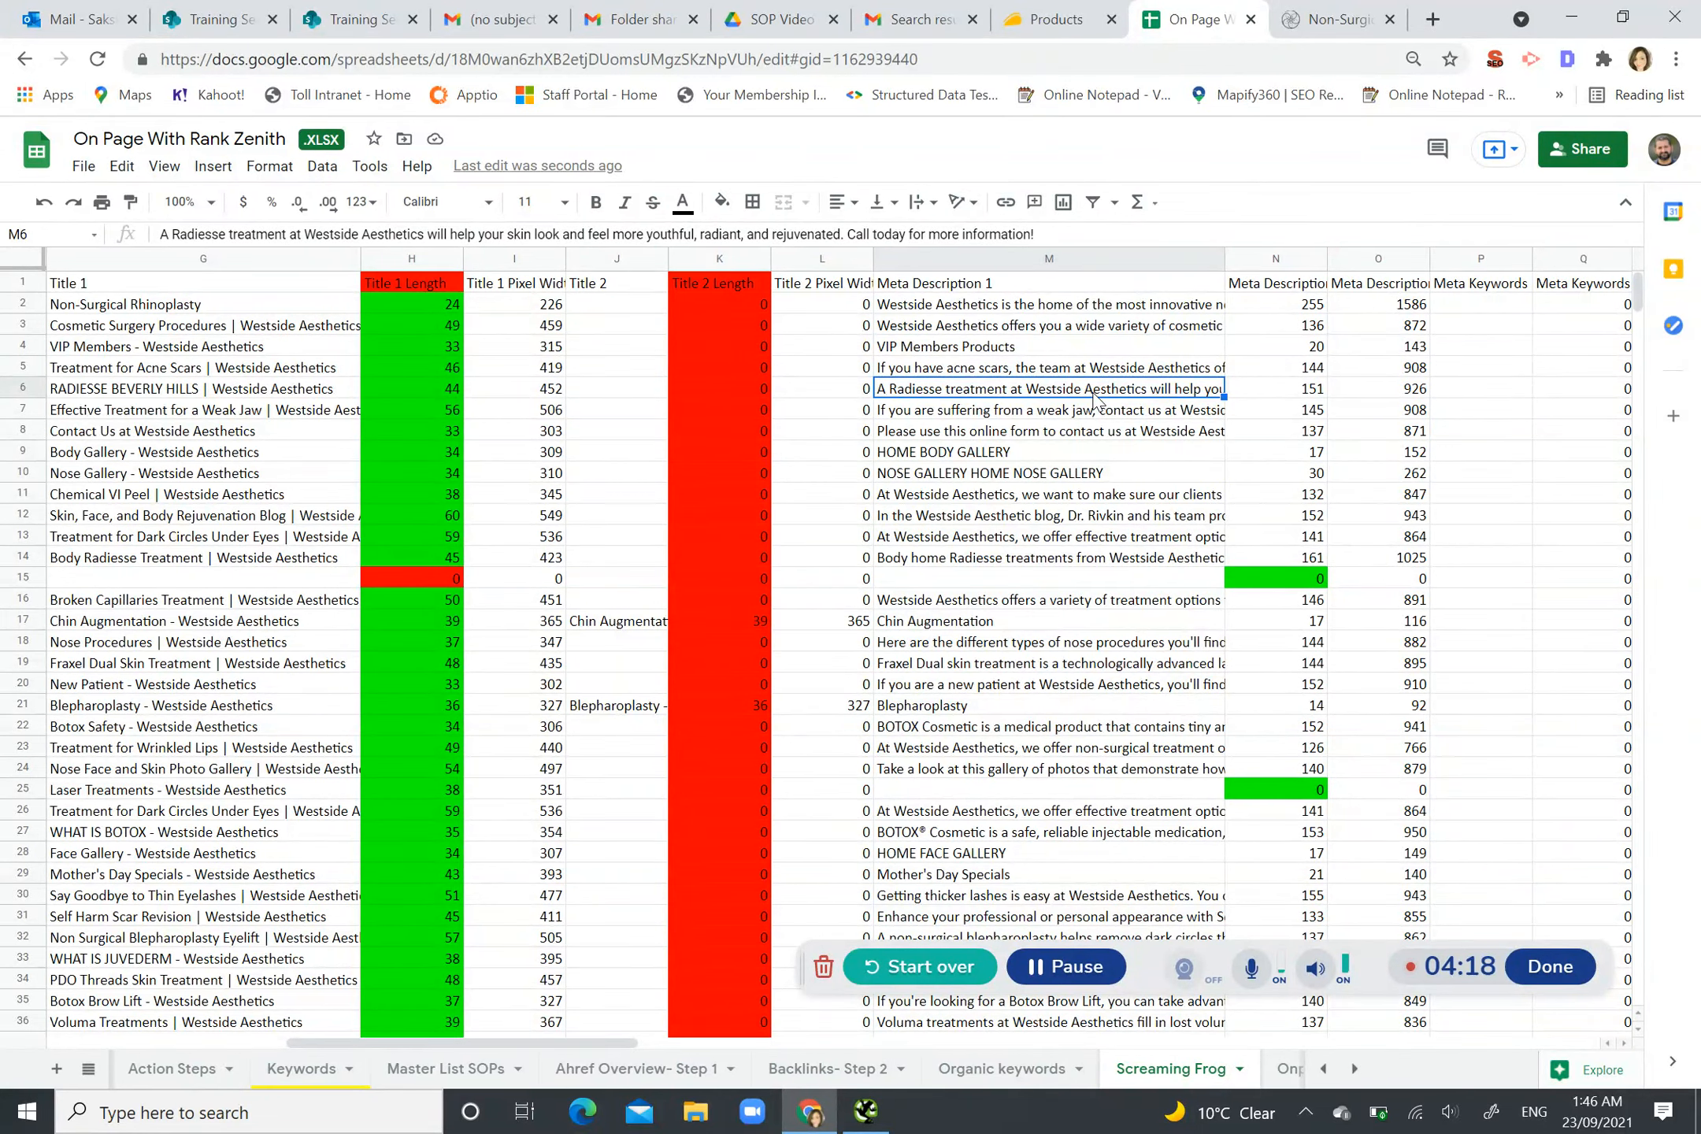
pyautogui.press('Right')
pyautogui.press('Right')
pyautogui.press('Right')
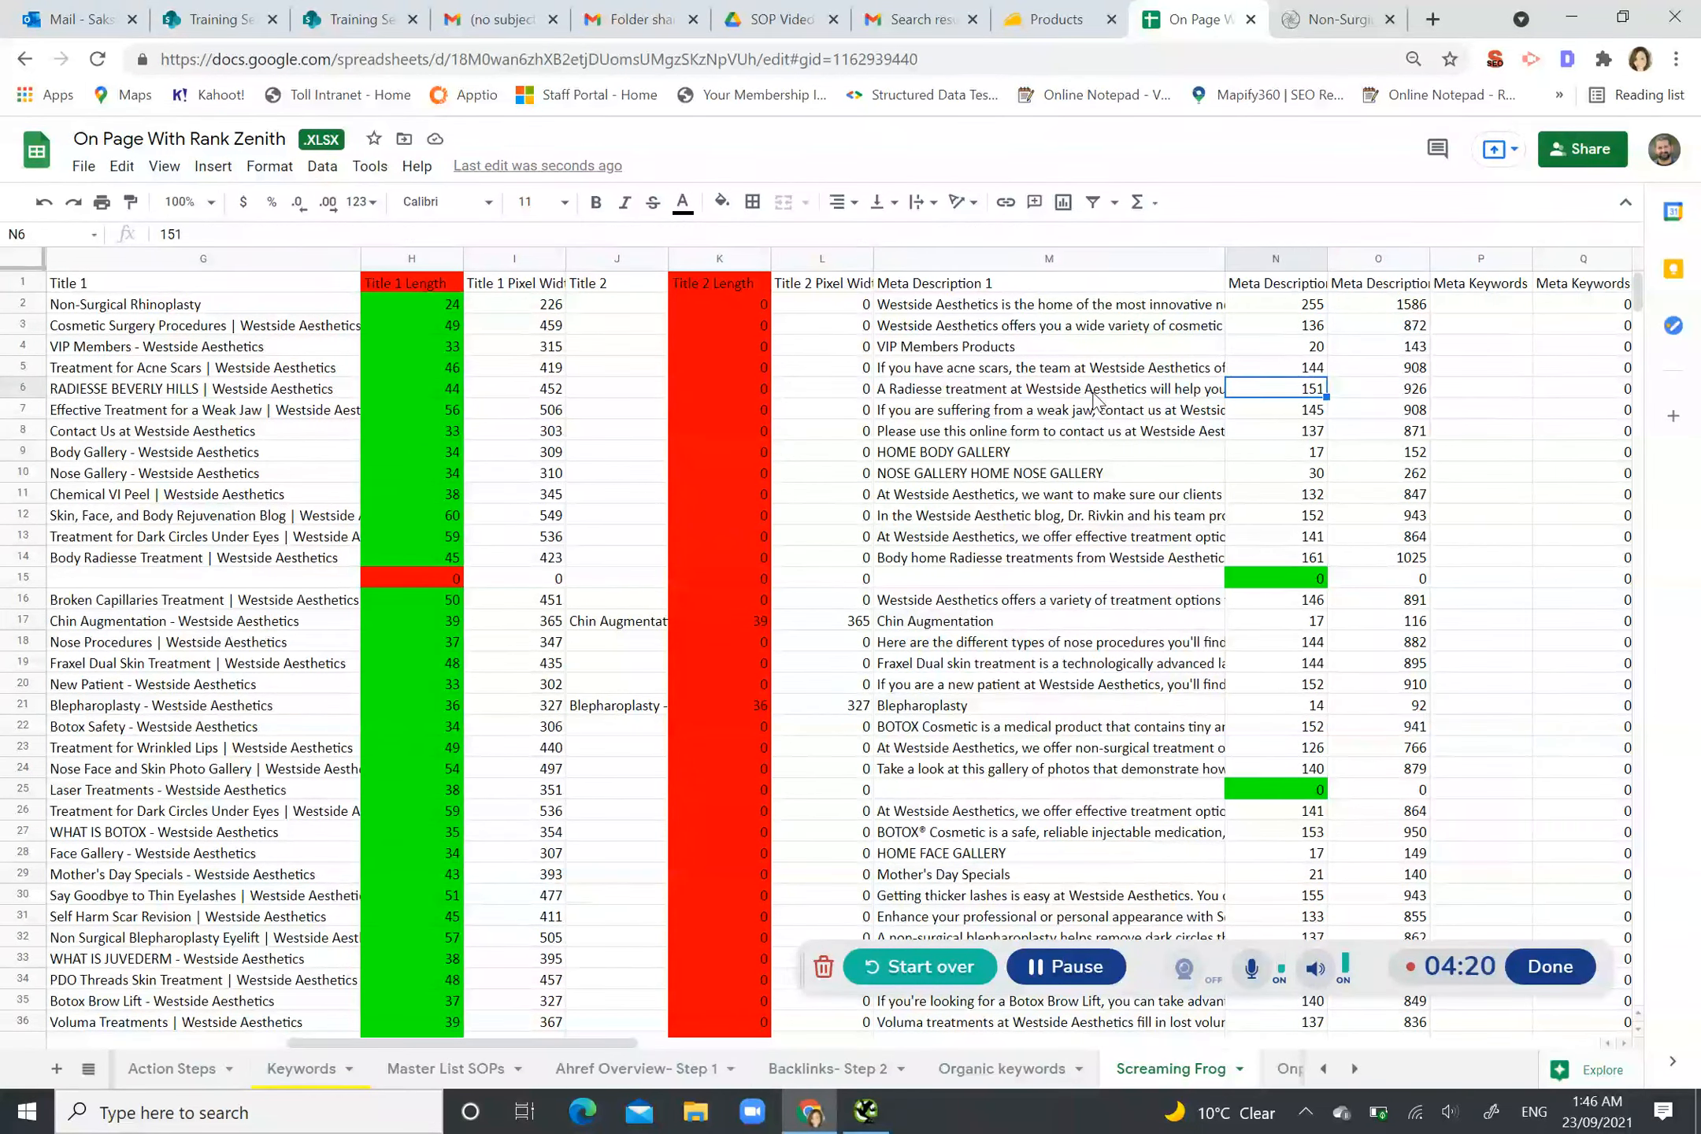
pyautogui.press('Right')
pyautogui.press('Right')
pyautogui.press('Right')
pyautogui.press('Right')
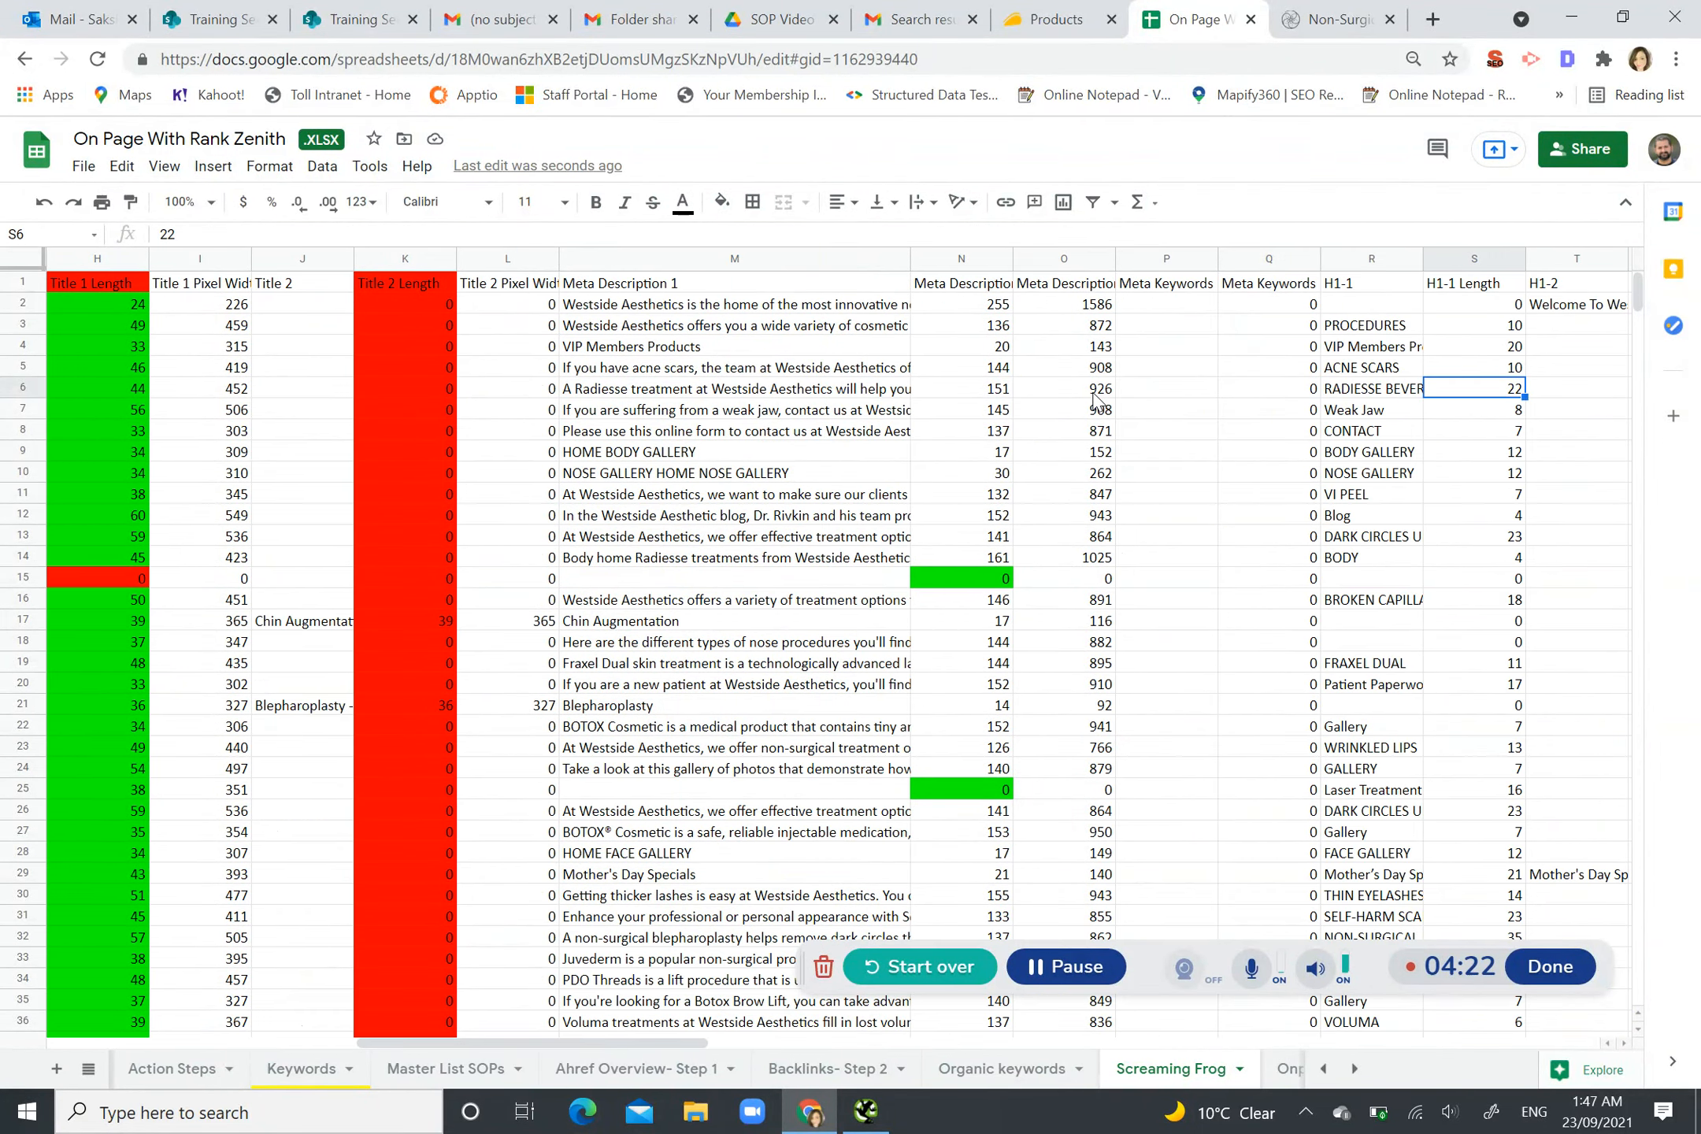
pyautogui.hscroll(2, 1093, 397)
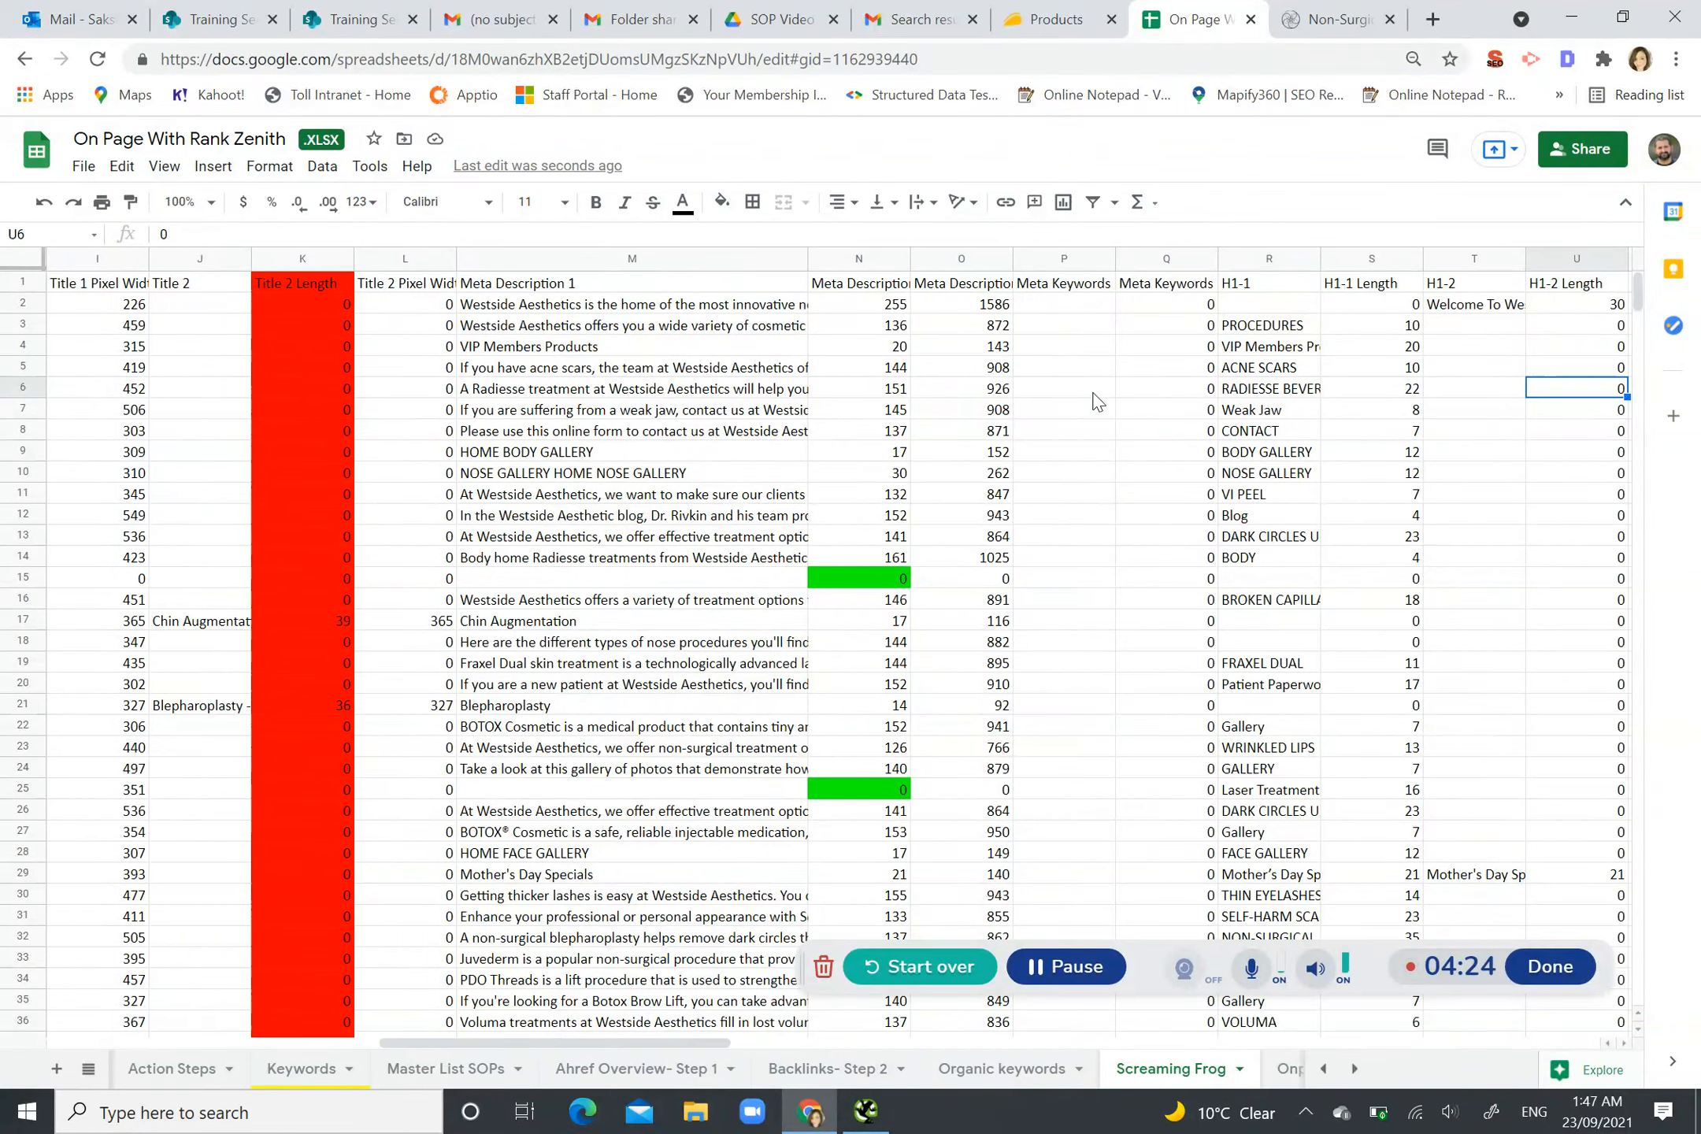
pyautogui.press('Left')
pyautogui.press('Left')
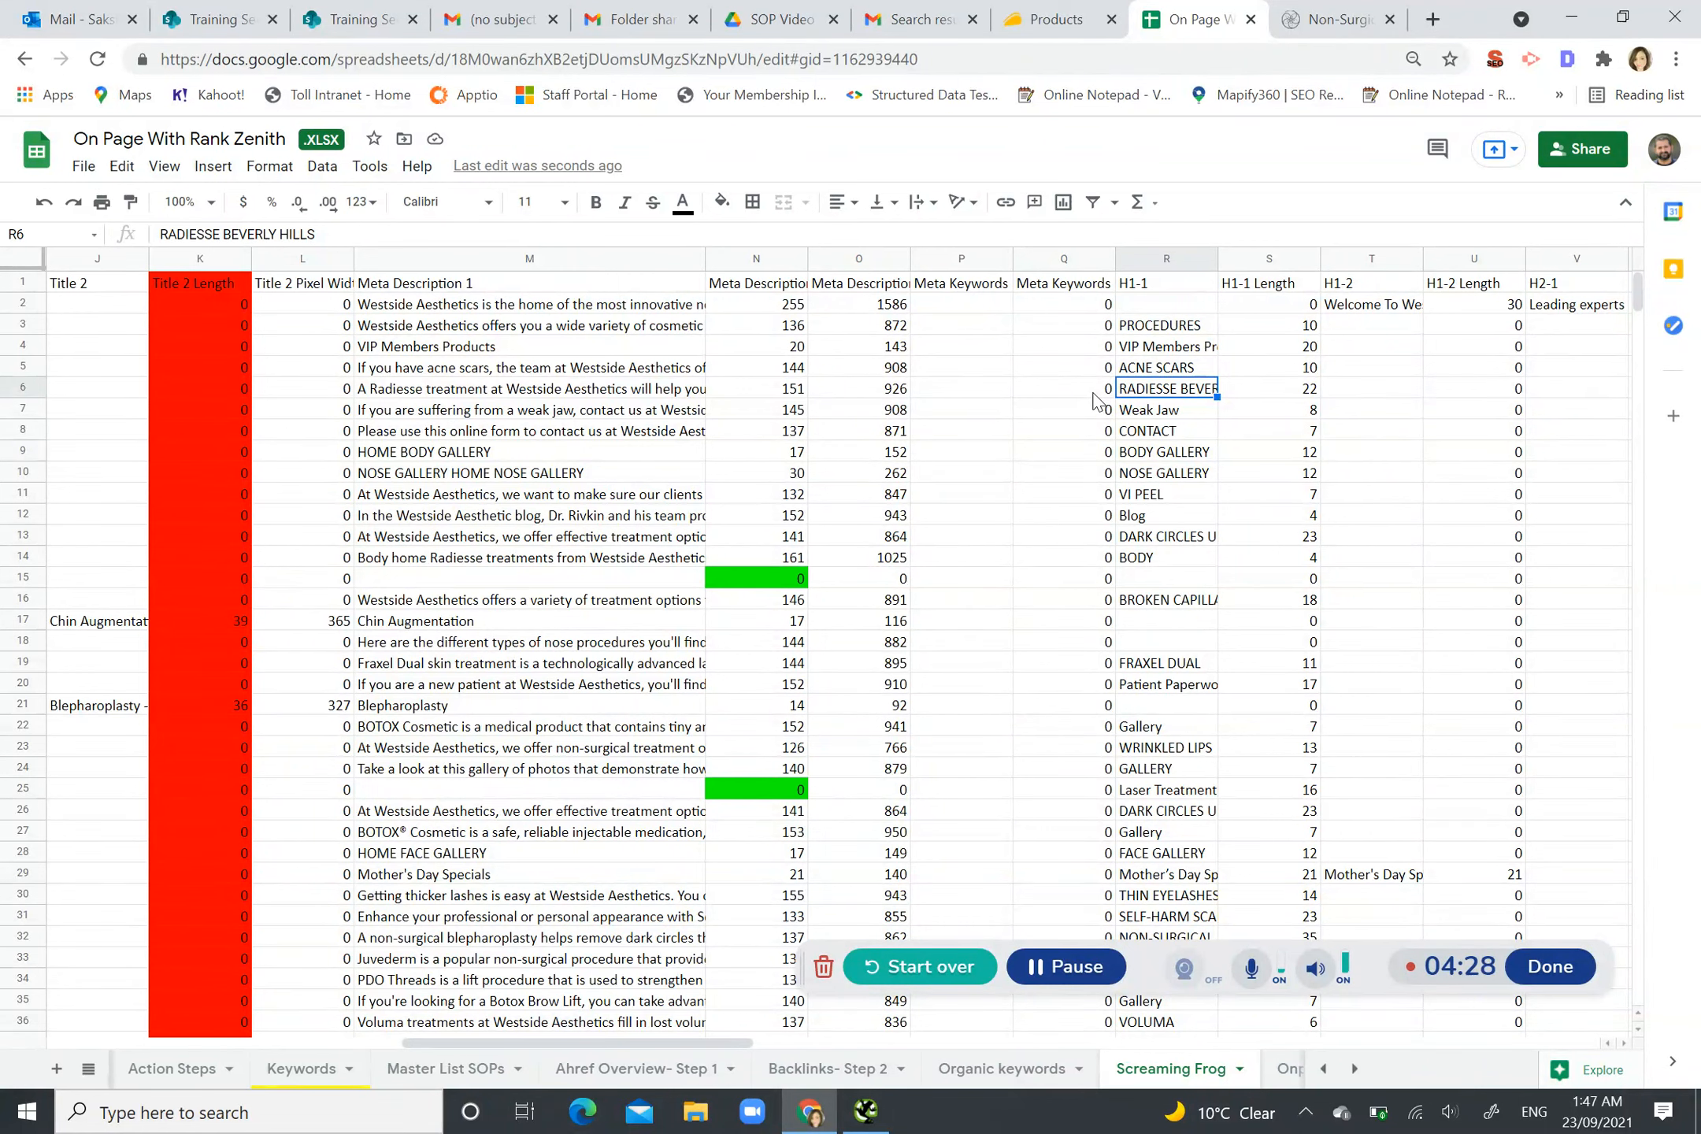
# Step: Examine the Radiesse page row from H1-1 Length across to the H2-2 heading text
pyautogui.press('Right')
pyautogui.press('Right')
pyautogui.press('Right')
pyautogui.press('Right')
pyautogui.press('Right')
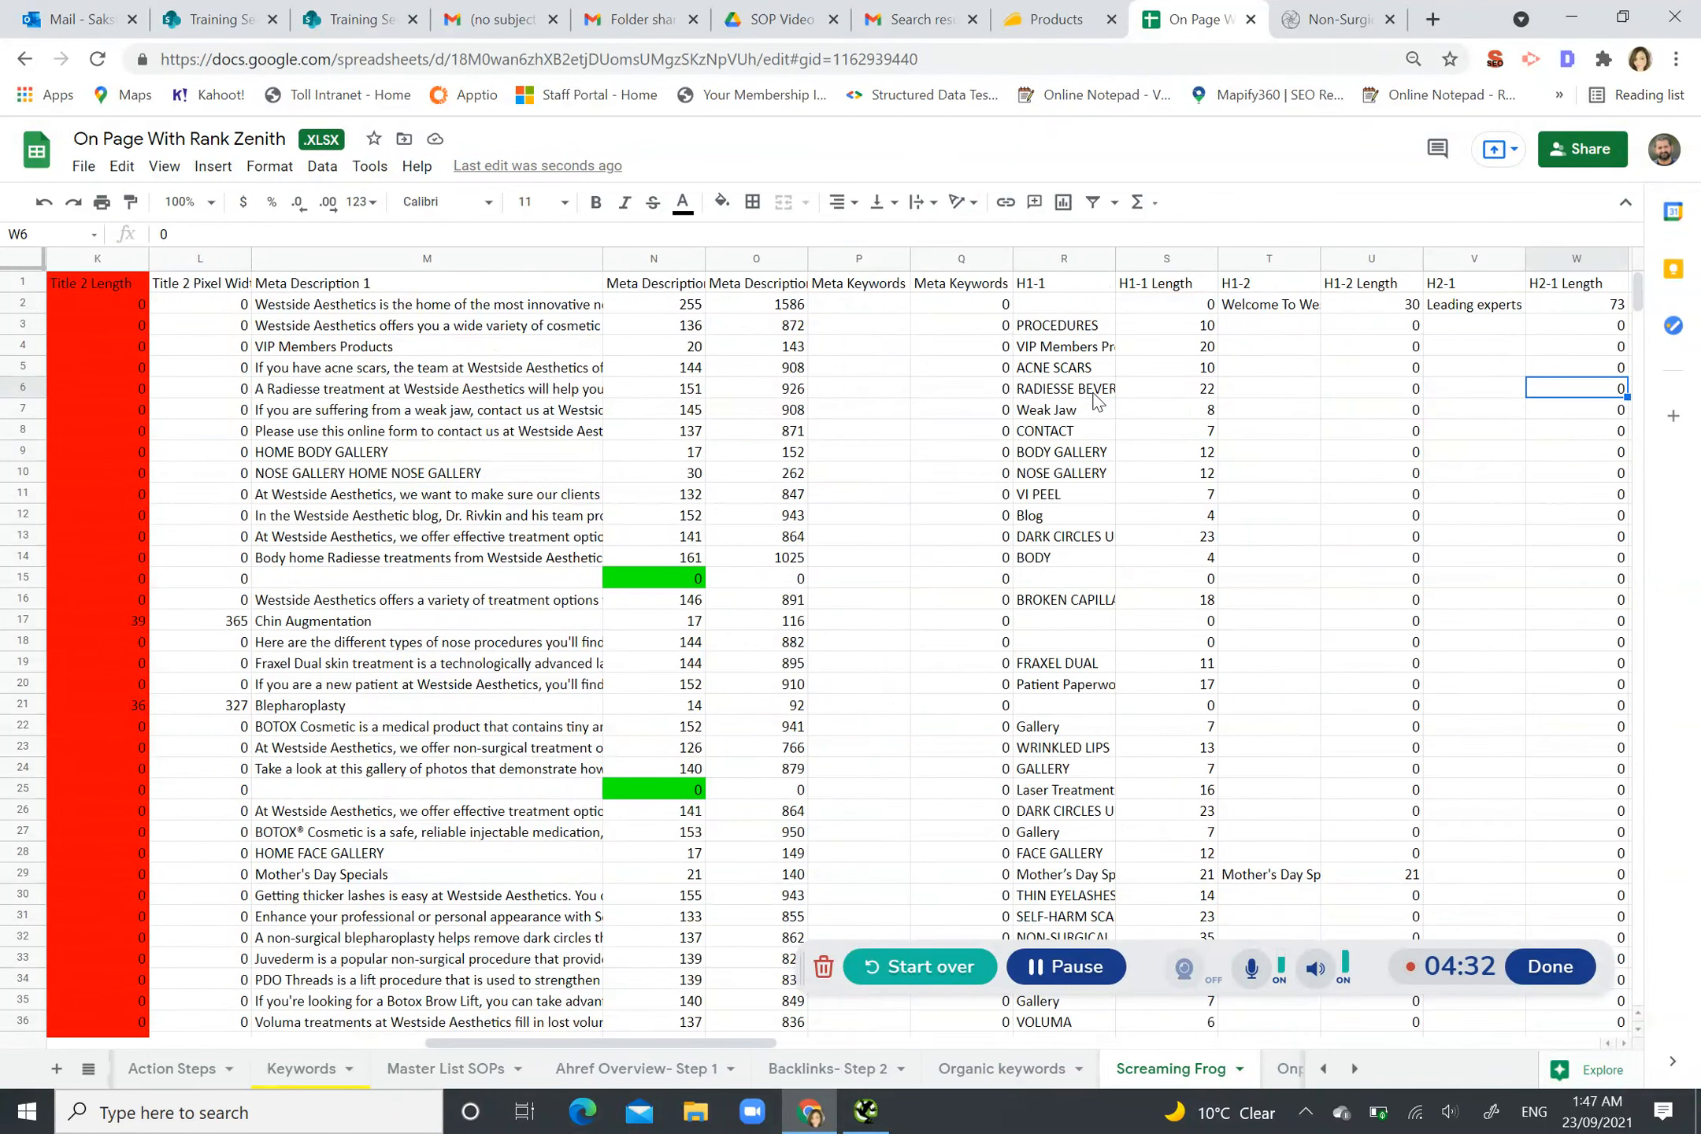
pyautogui.press('Right')
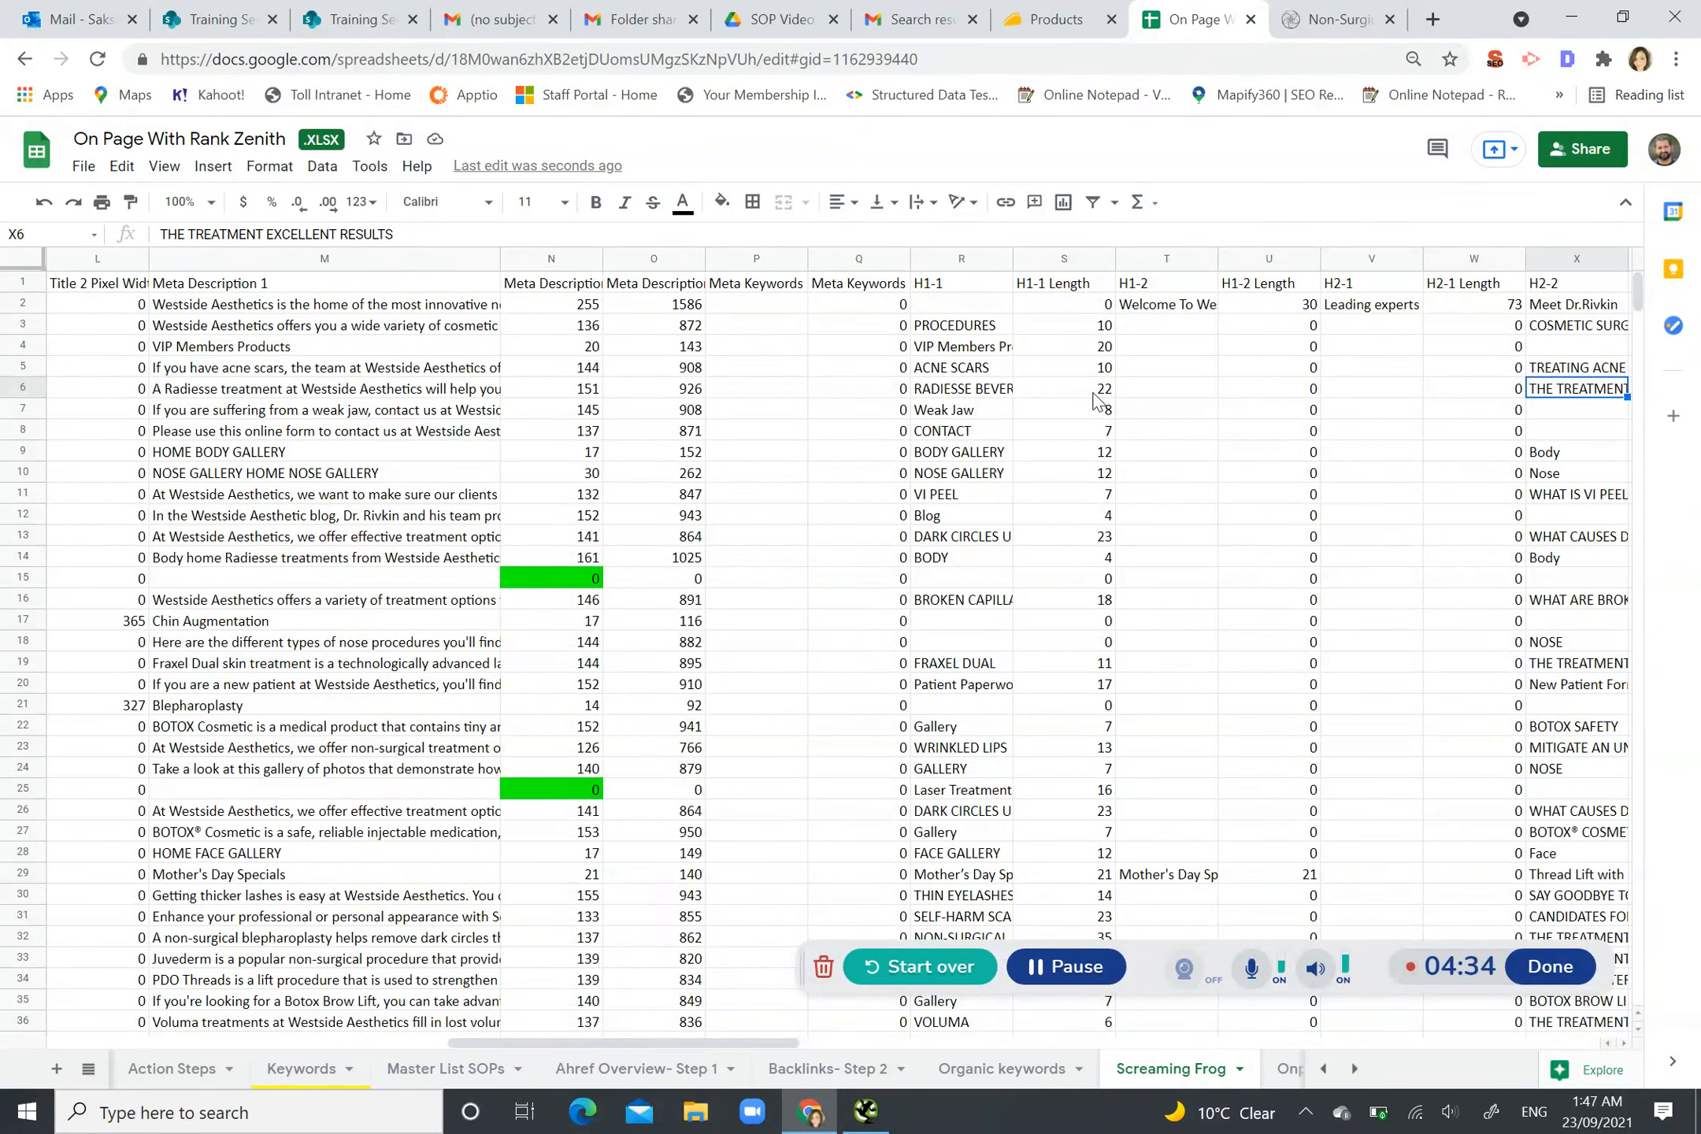
# Step: Check the Radiesse page's H1-1 text and length against the neighbouring heading and meta keywords columns
pyautogui.press('Left')
pyautogui.press('Left')
pyautogui.press('Left')
pyautogui.press('Left')
pyautogui.press('Left')
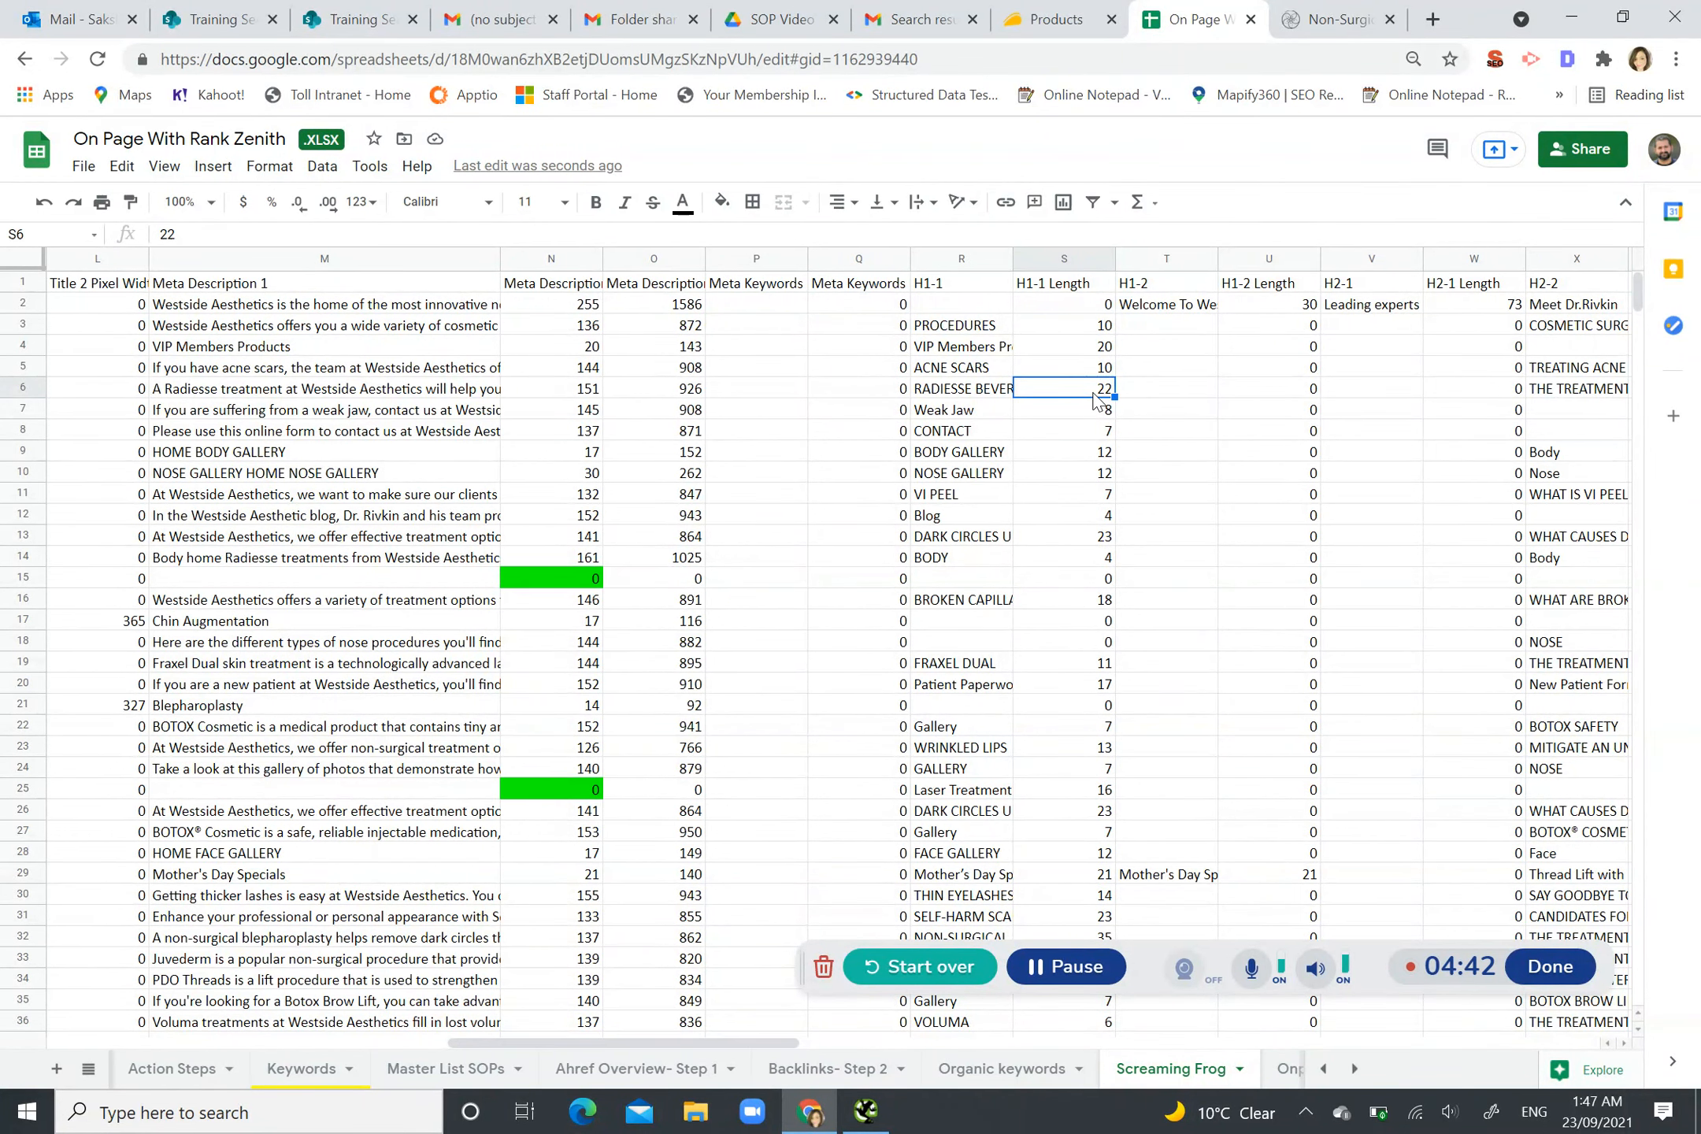
pyautogui.press('Tab')
pyautogui.press('Left')
pyautogui.press('Left')
pyautogui.press('Left')
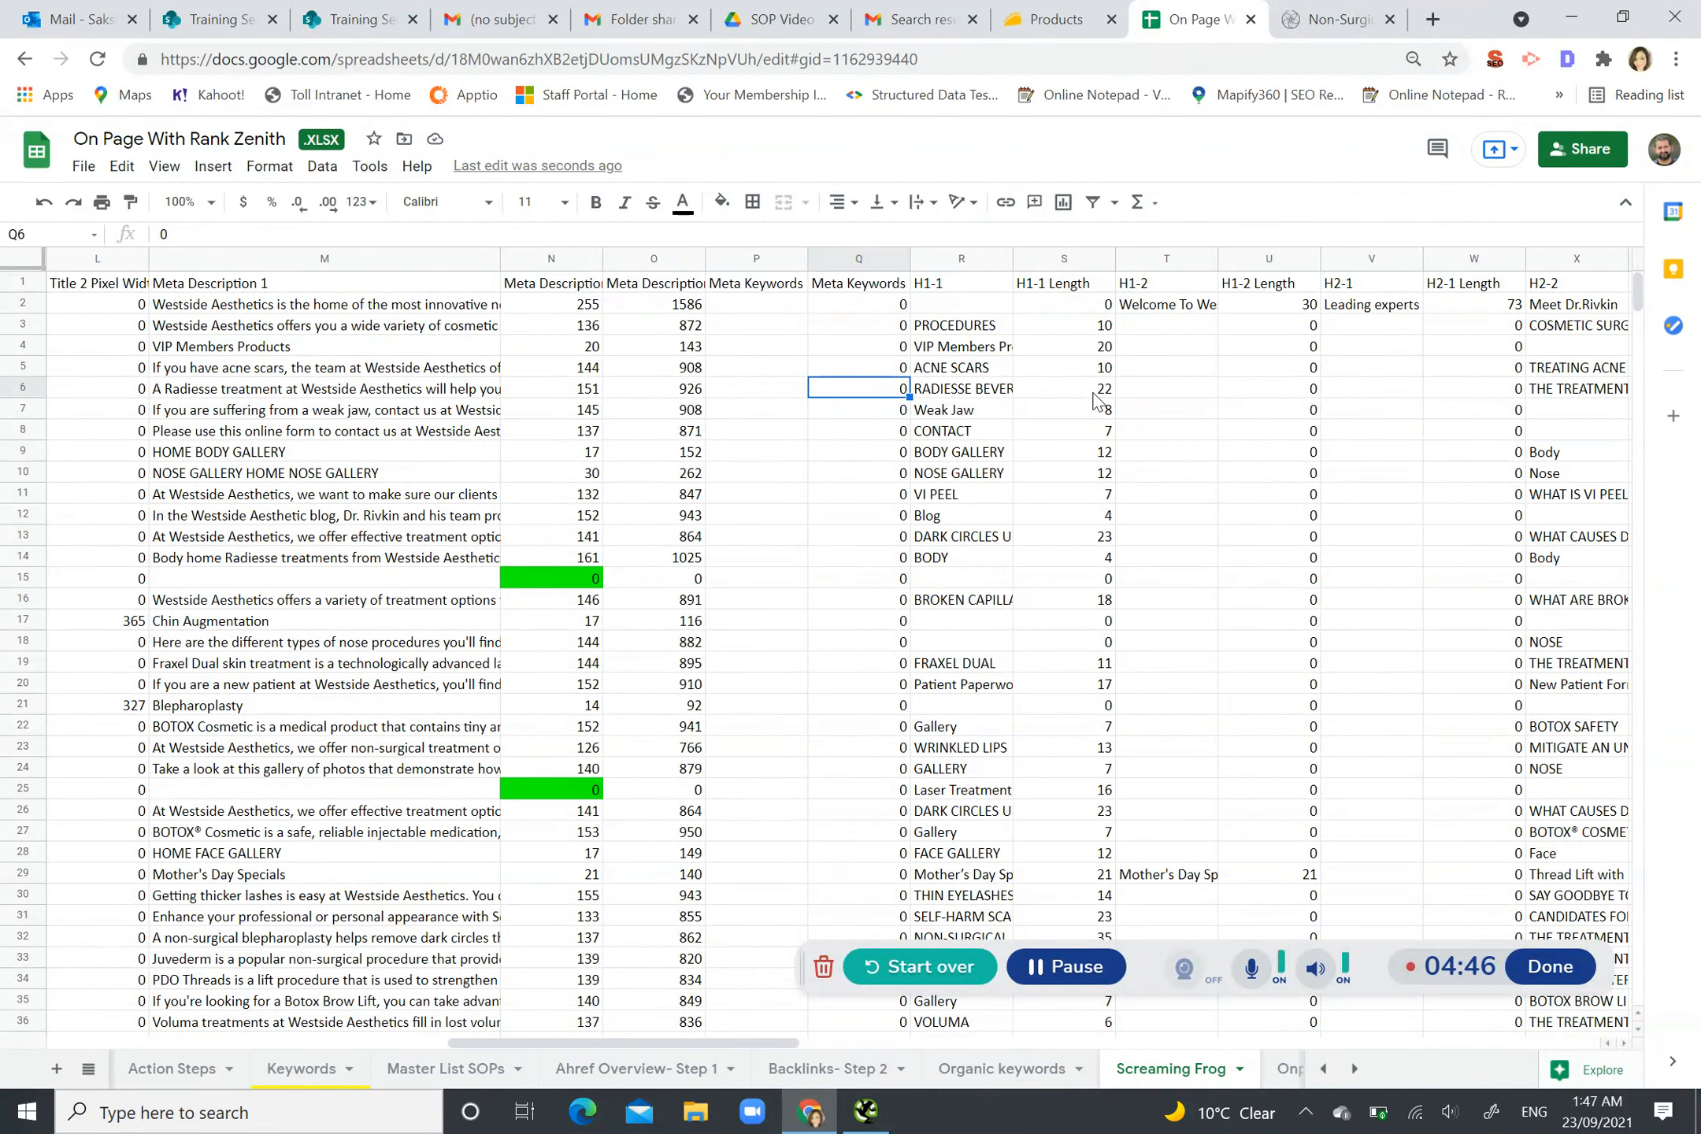
pyautogui.press('Right')
pyautogui.press('Right')
pyautogui.press('Right')
pyautogui.press('Left')
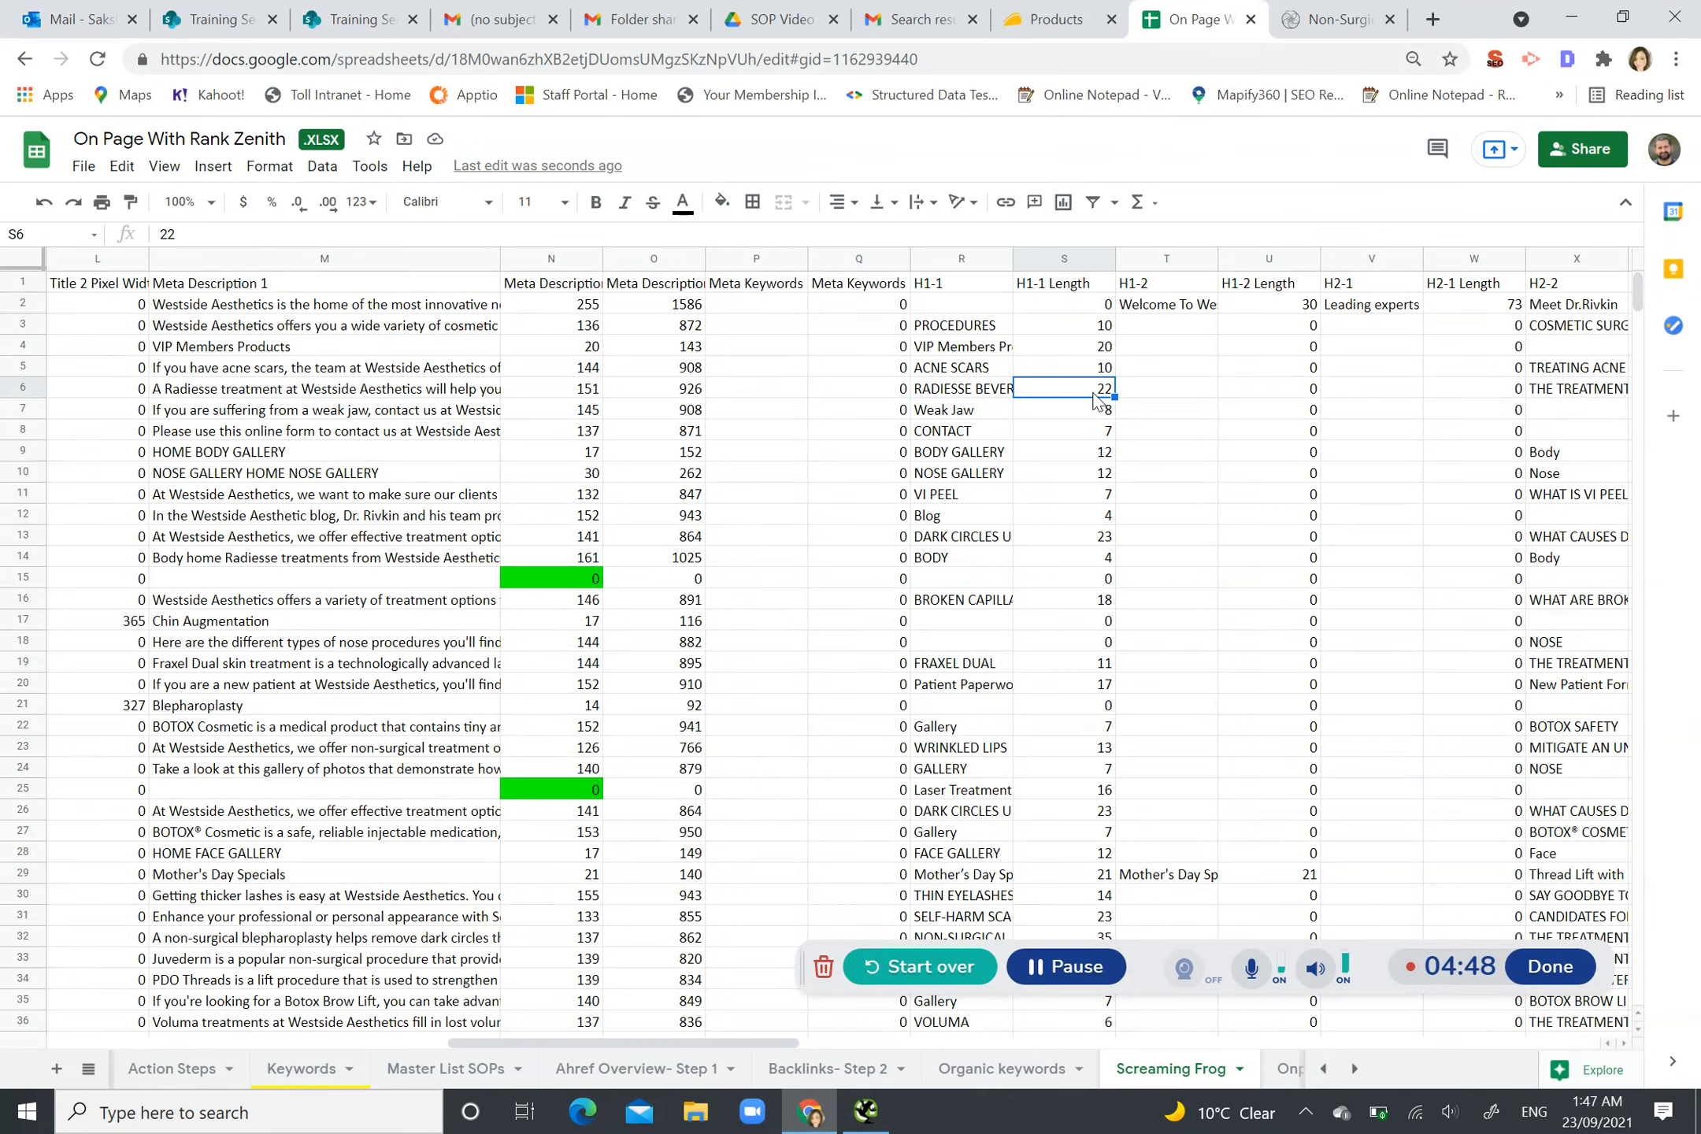
pyautogui.press('Left')
# Step: Trace the Radiesse page row from its address through titles, meta description and headings to H2-2 Length
pyautogui.press('Home')
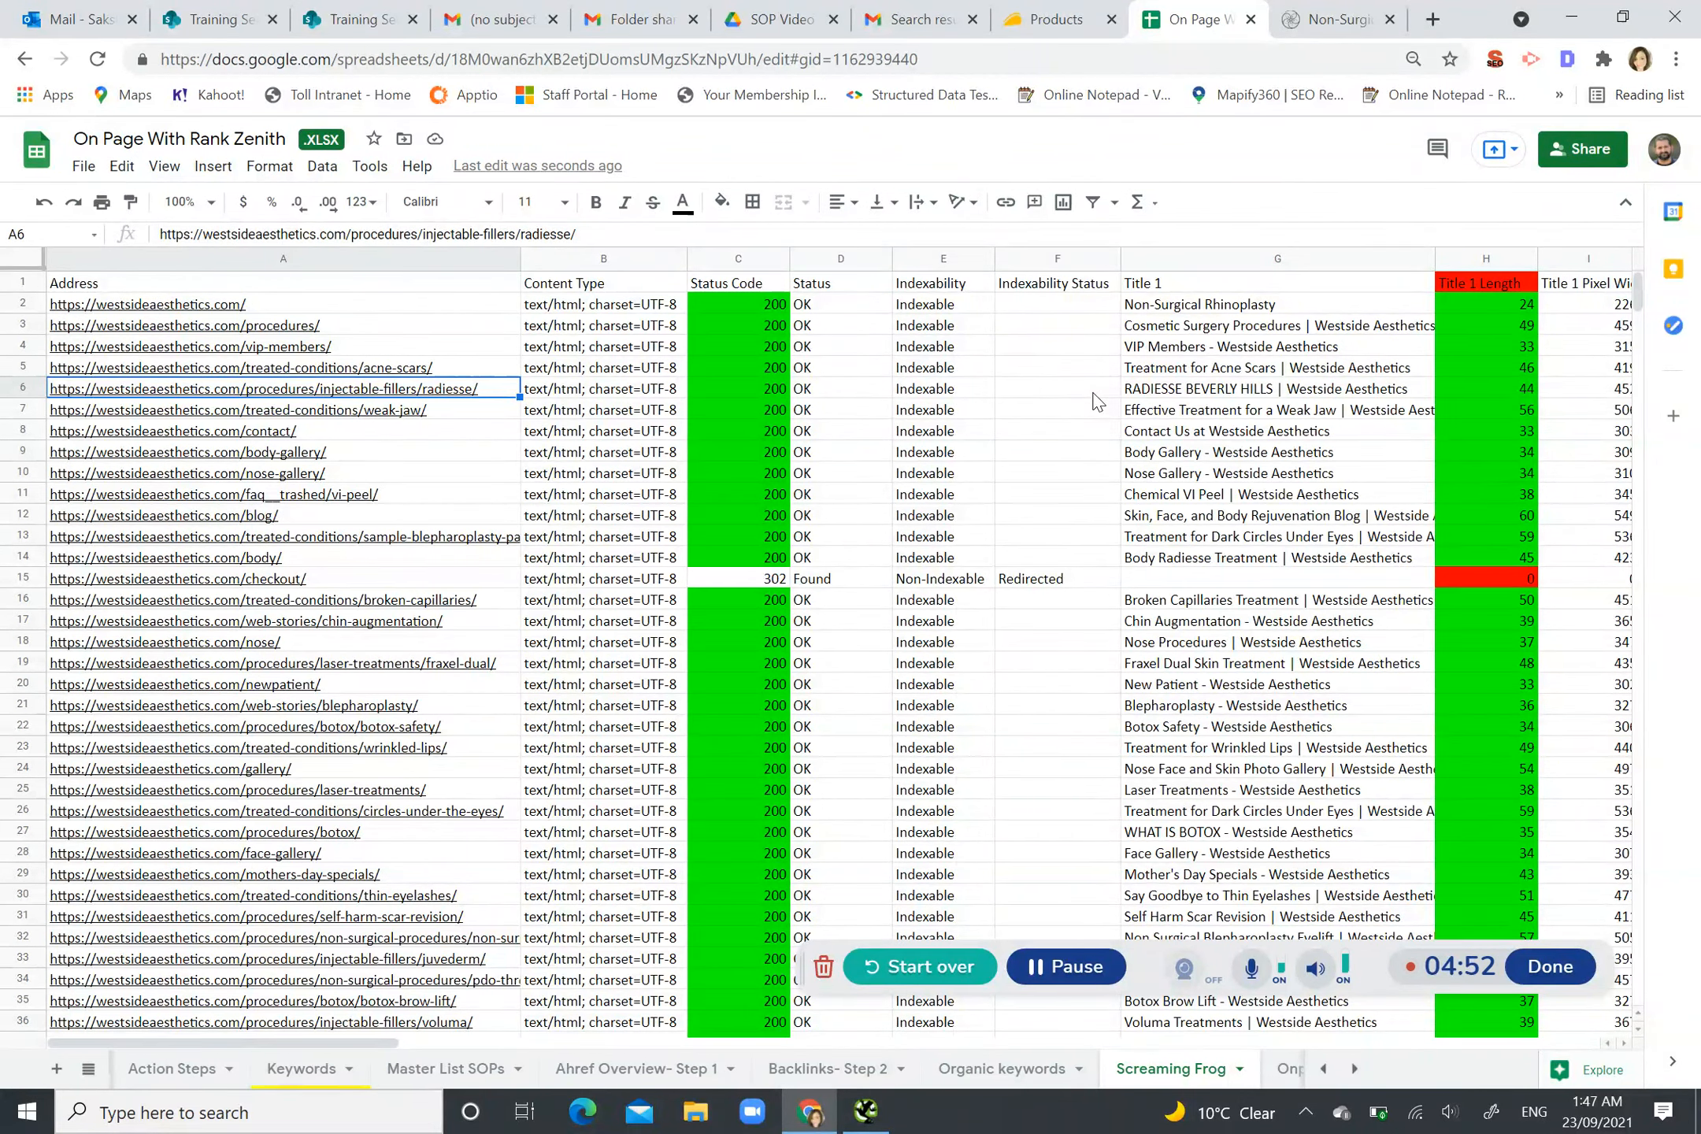
pyautogui.press('Right')
pyautogui.press('Right')
pyautogui.press('Right')
pyautogui.press('Right')
pyautogui.press('Right')
pyautogui.press('Right')
pyautogui.press('Right')
pyautogui.press('Right')
pyautogui.press('Right')
pyautogui.press('Right')
pyautogui.press('Right')
pyautogui.press('Right')
pyautogui.press('Right')
pyautogui.press('Right')
pyautogui.press('Right')
pyautogui.press('Right')
pyautogui.press('Right')
pyautogui.press('Right')
pyautogui.press('Right')
pyautogui.press('Right')
pyautogui.press('Right')
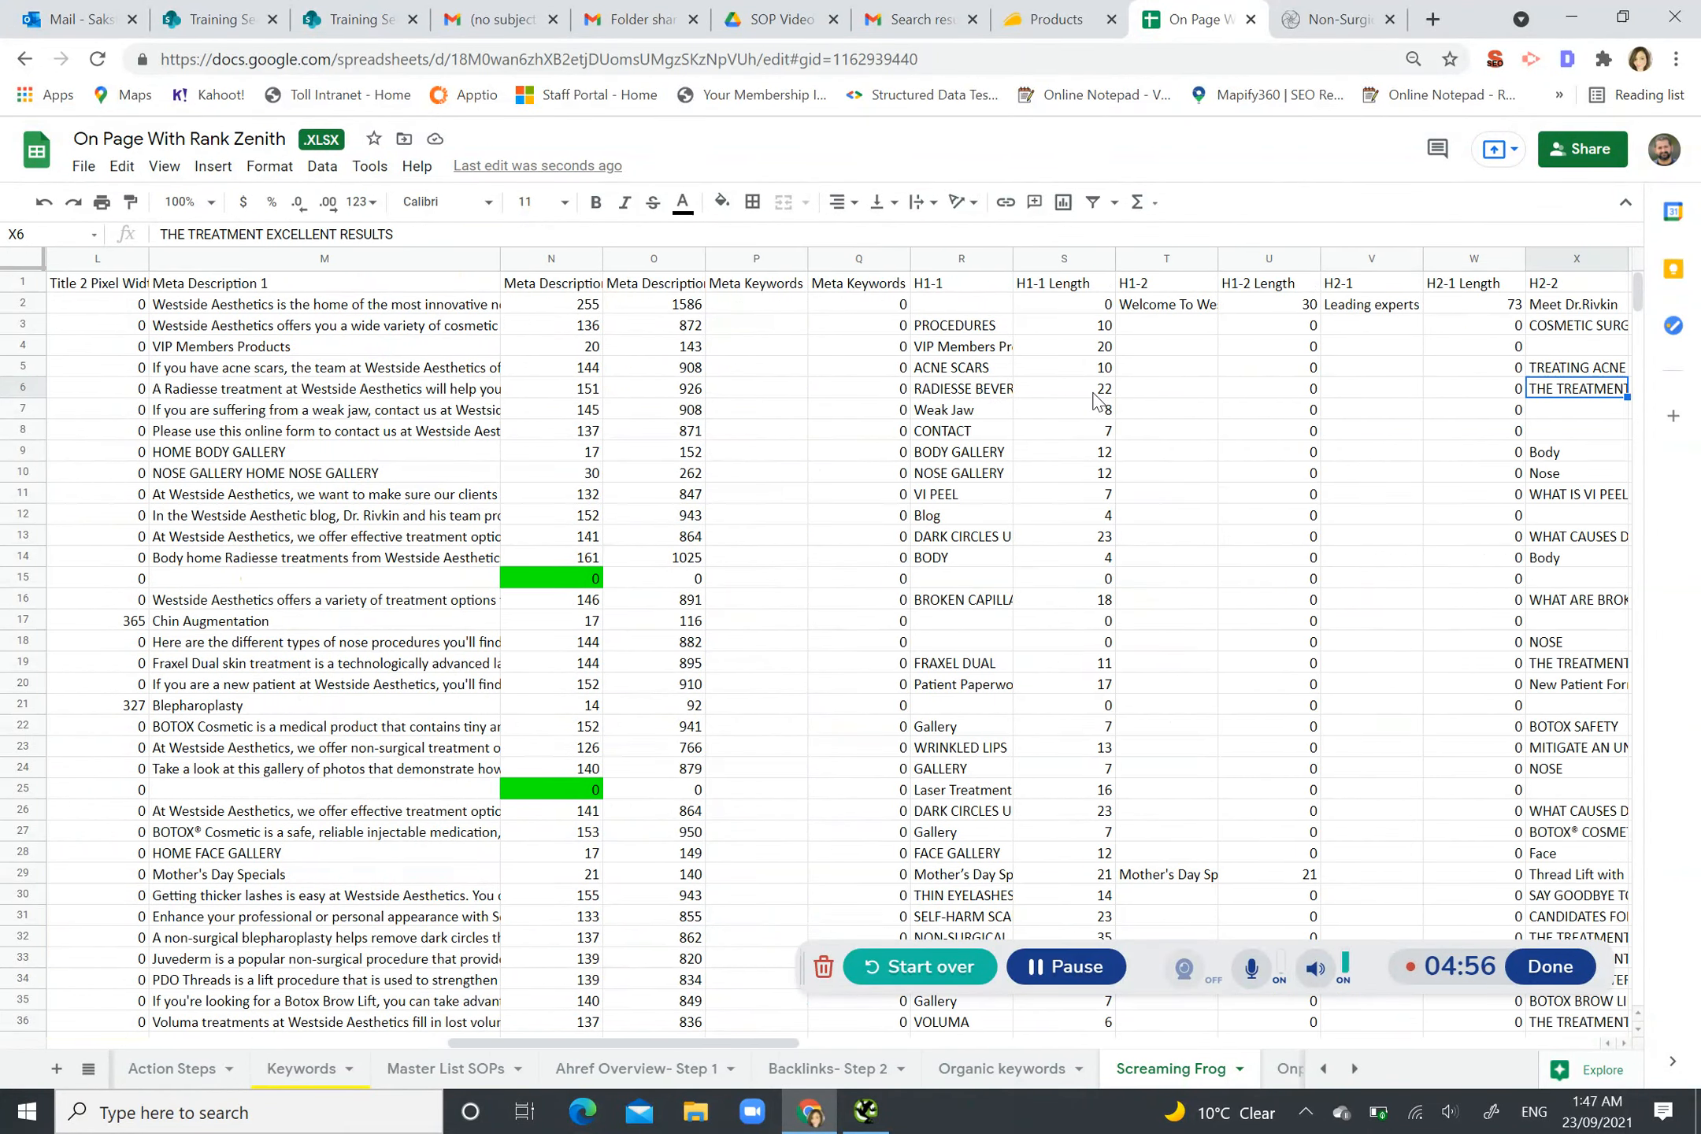
pyautogui.press('Right')
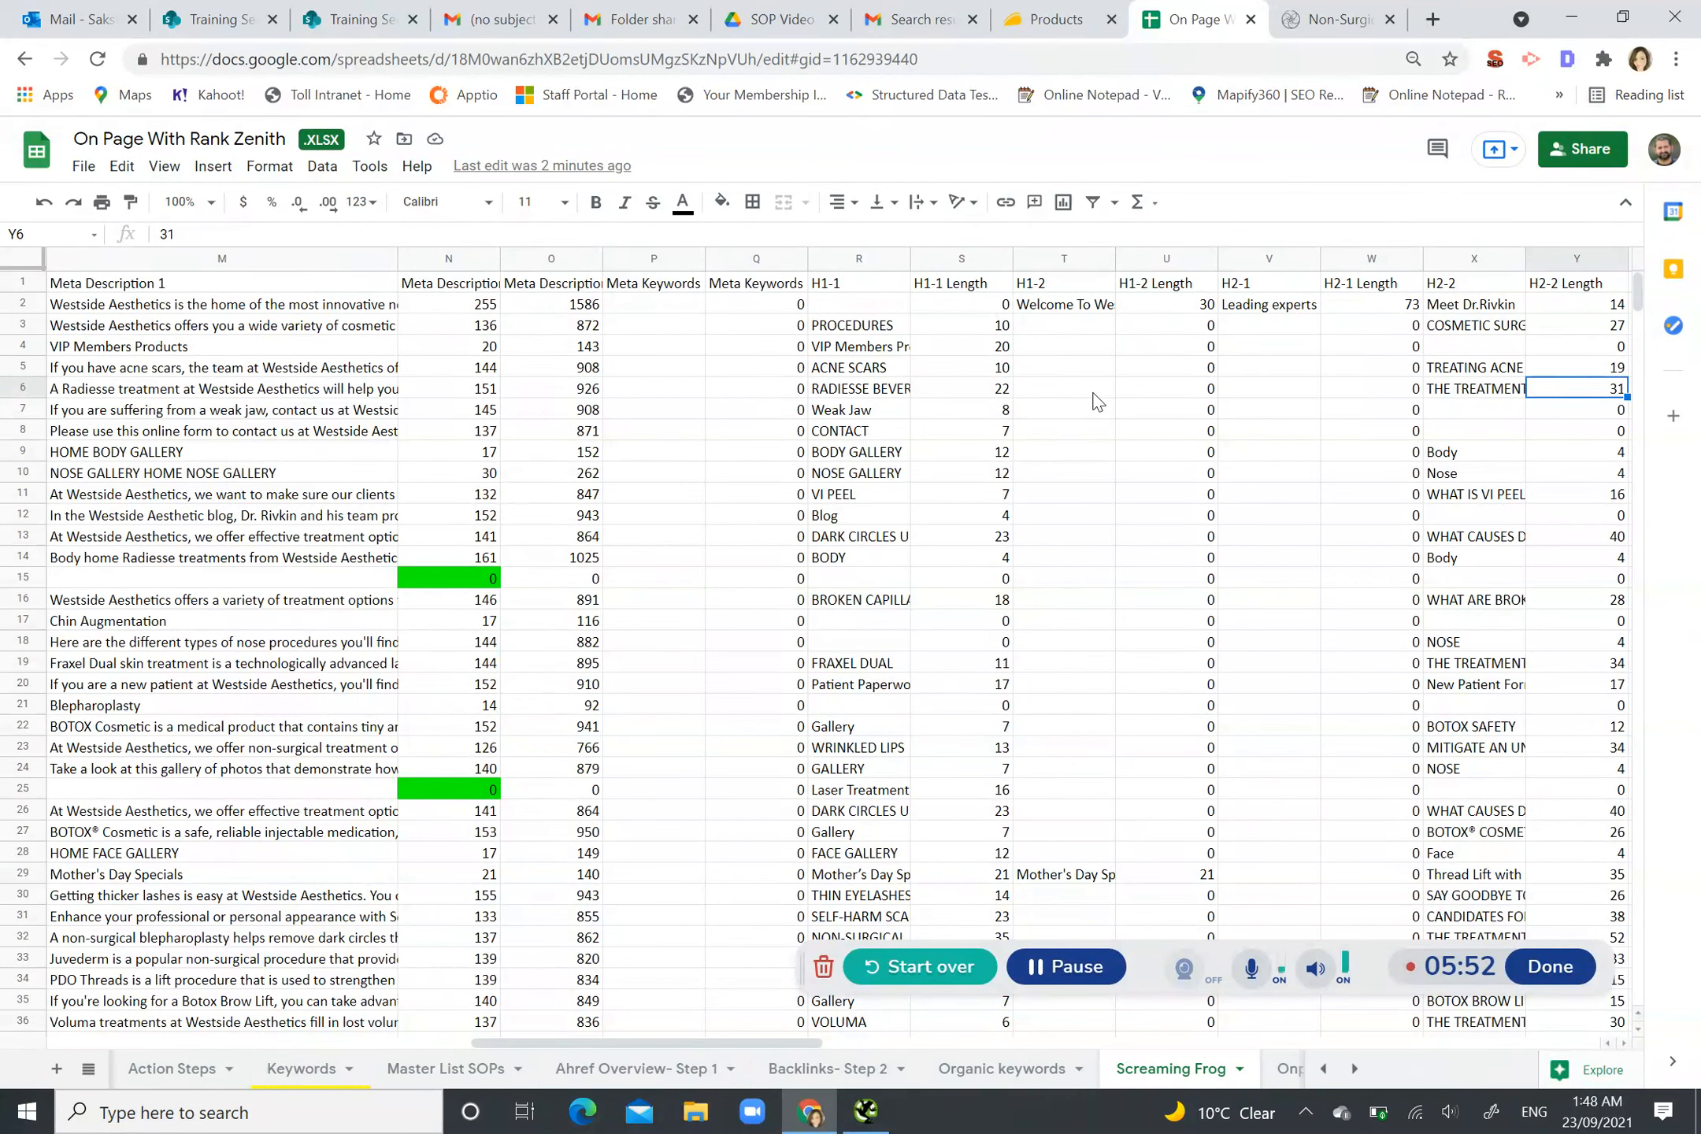
# Step: Examine the Radiesse page row across the meta robots, X-Robots-Tag, meta refresh, canonical link and rel next/prev columns
pyautogui.press('Right')
pyautogui.press('Right')
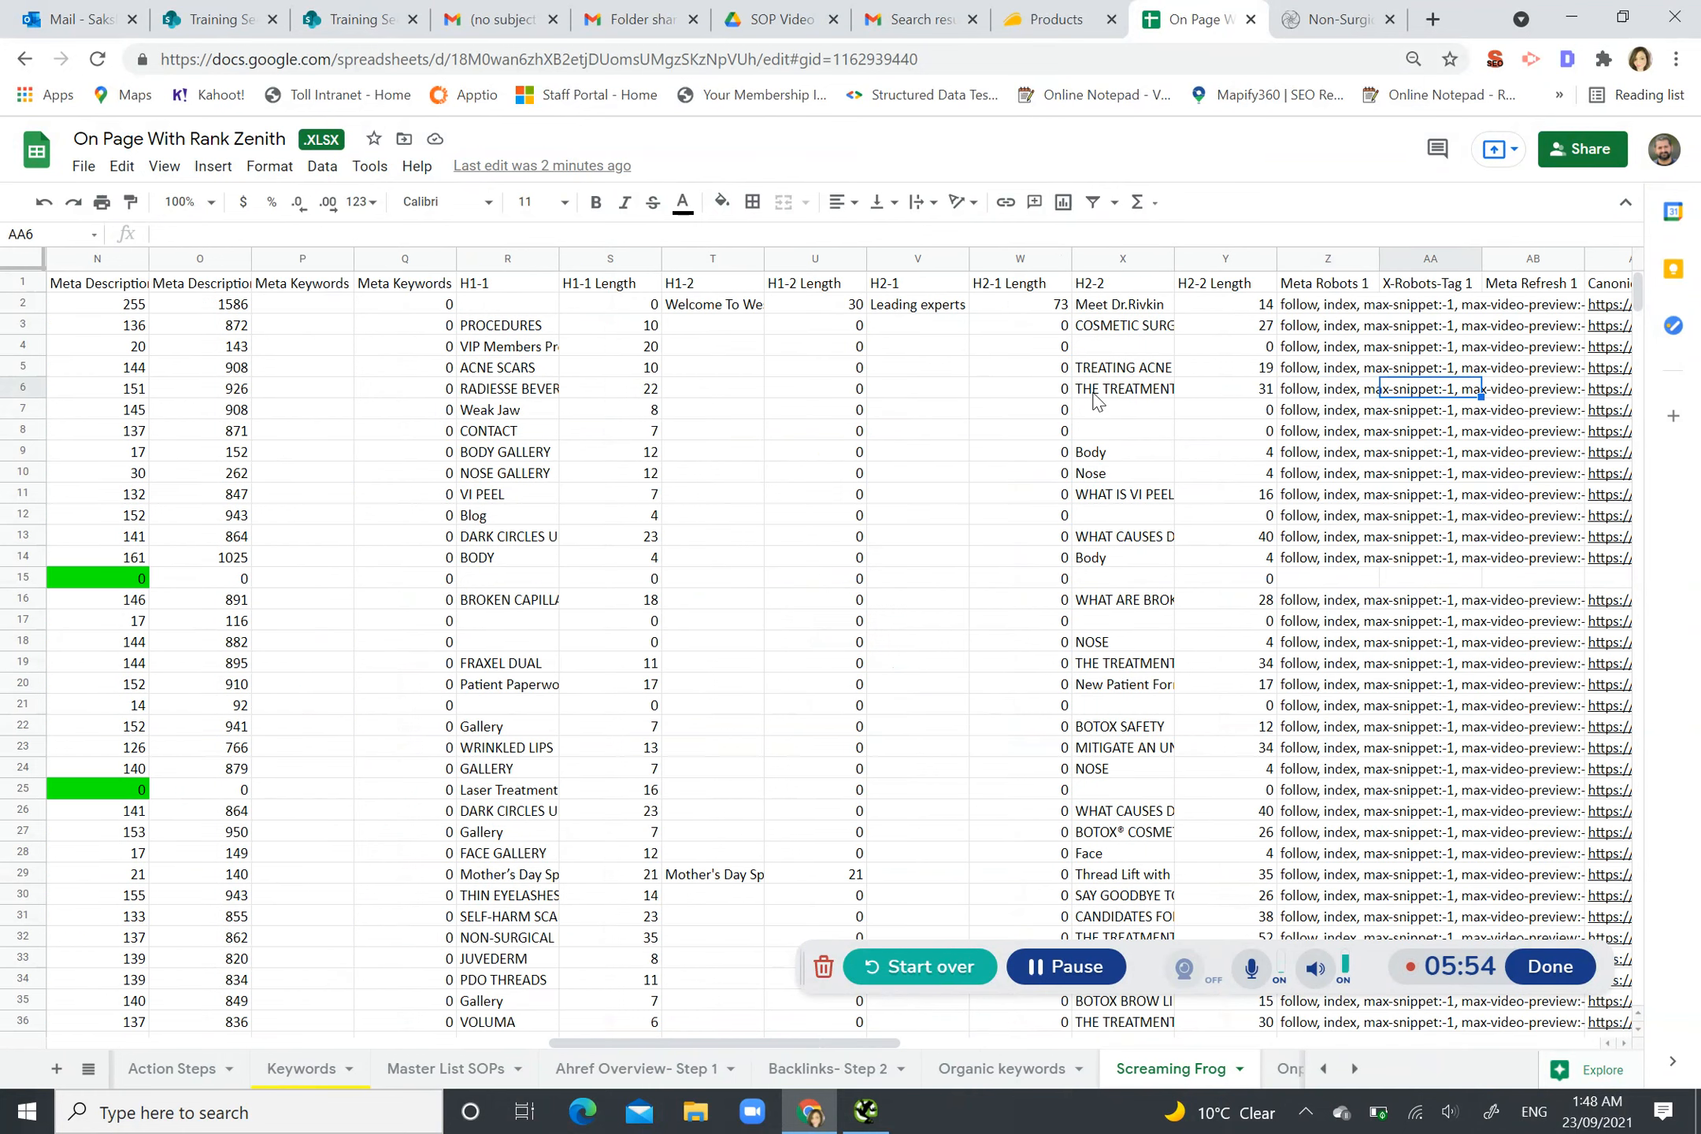
pyautogui.press('Right')
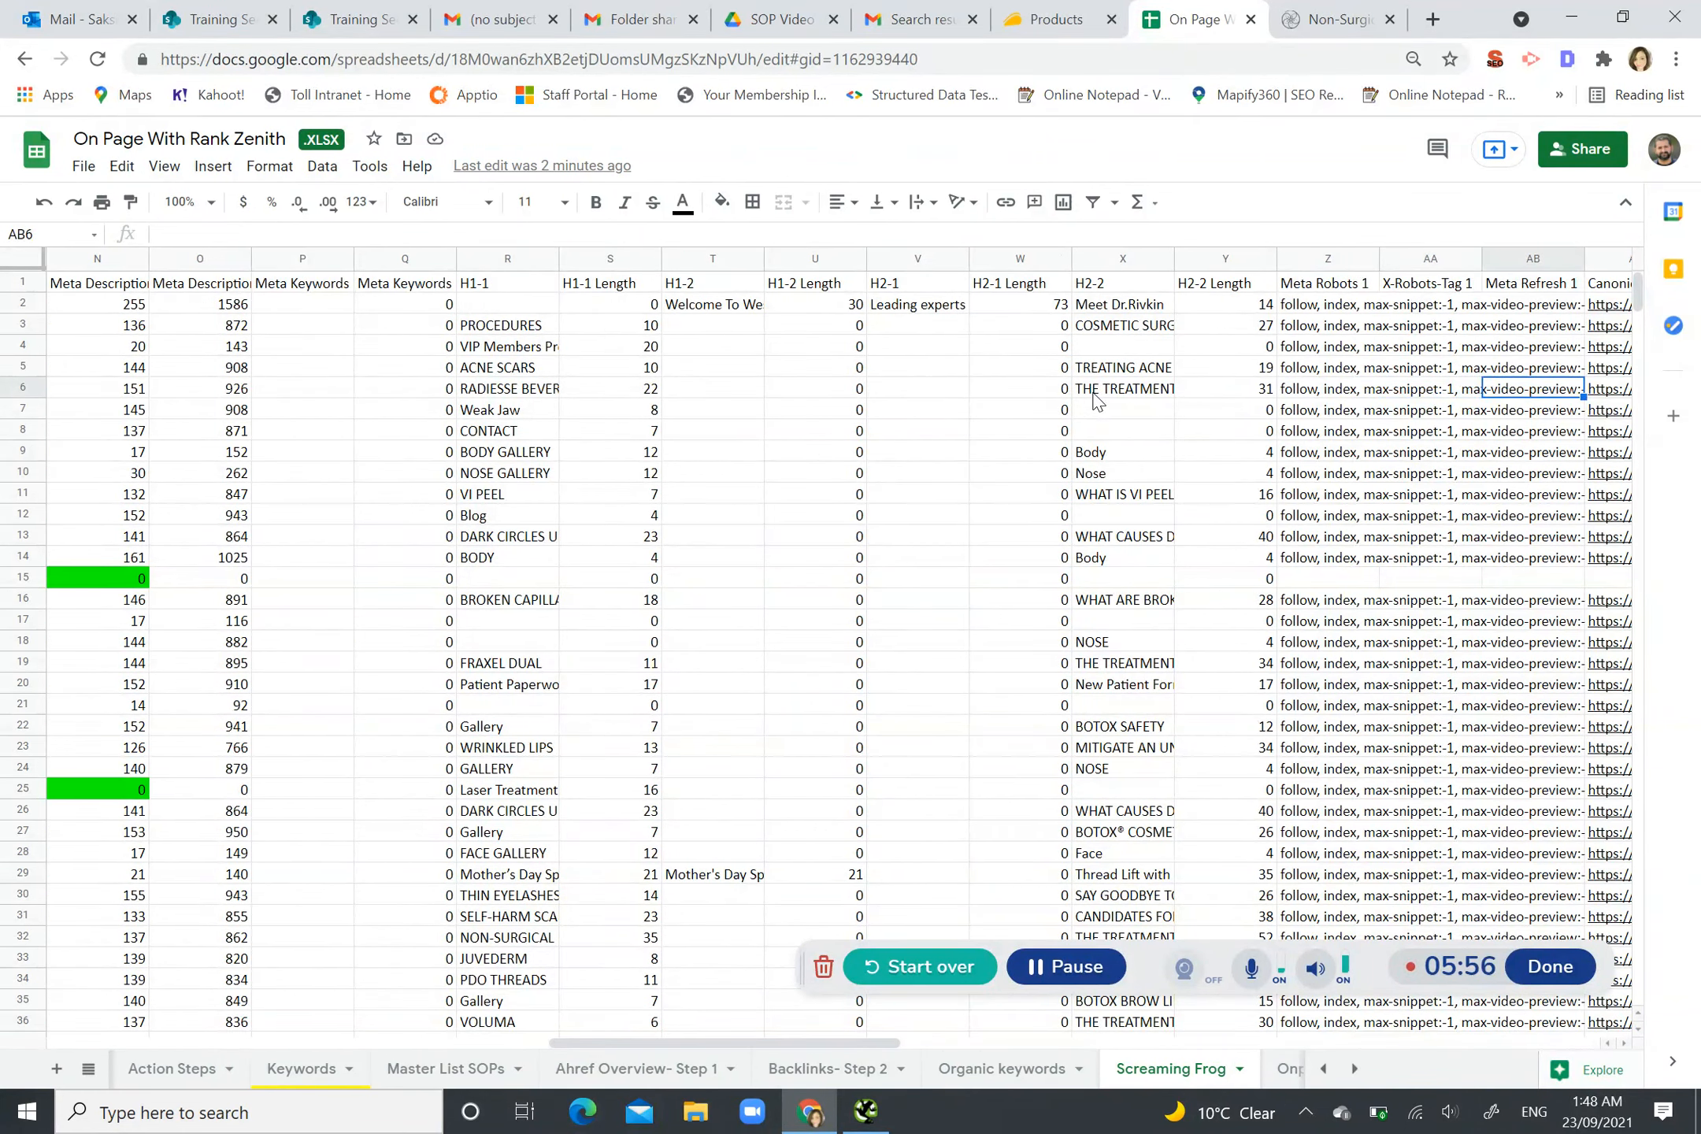
pyautogui.press('Right')
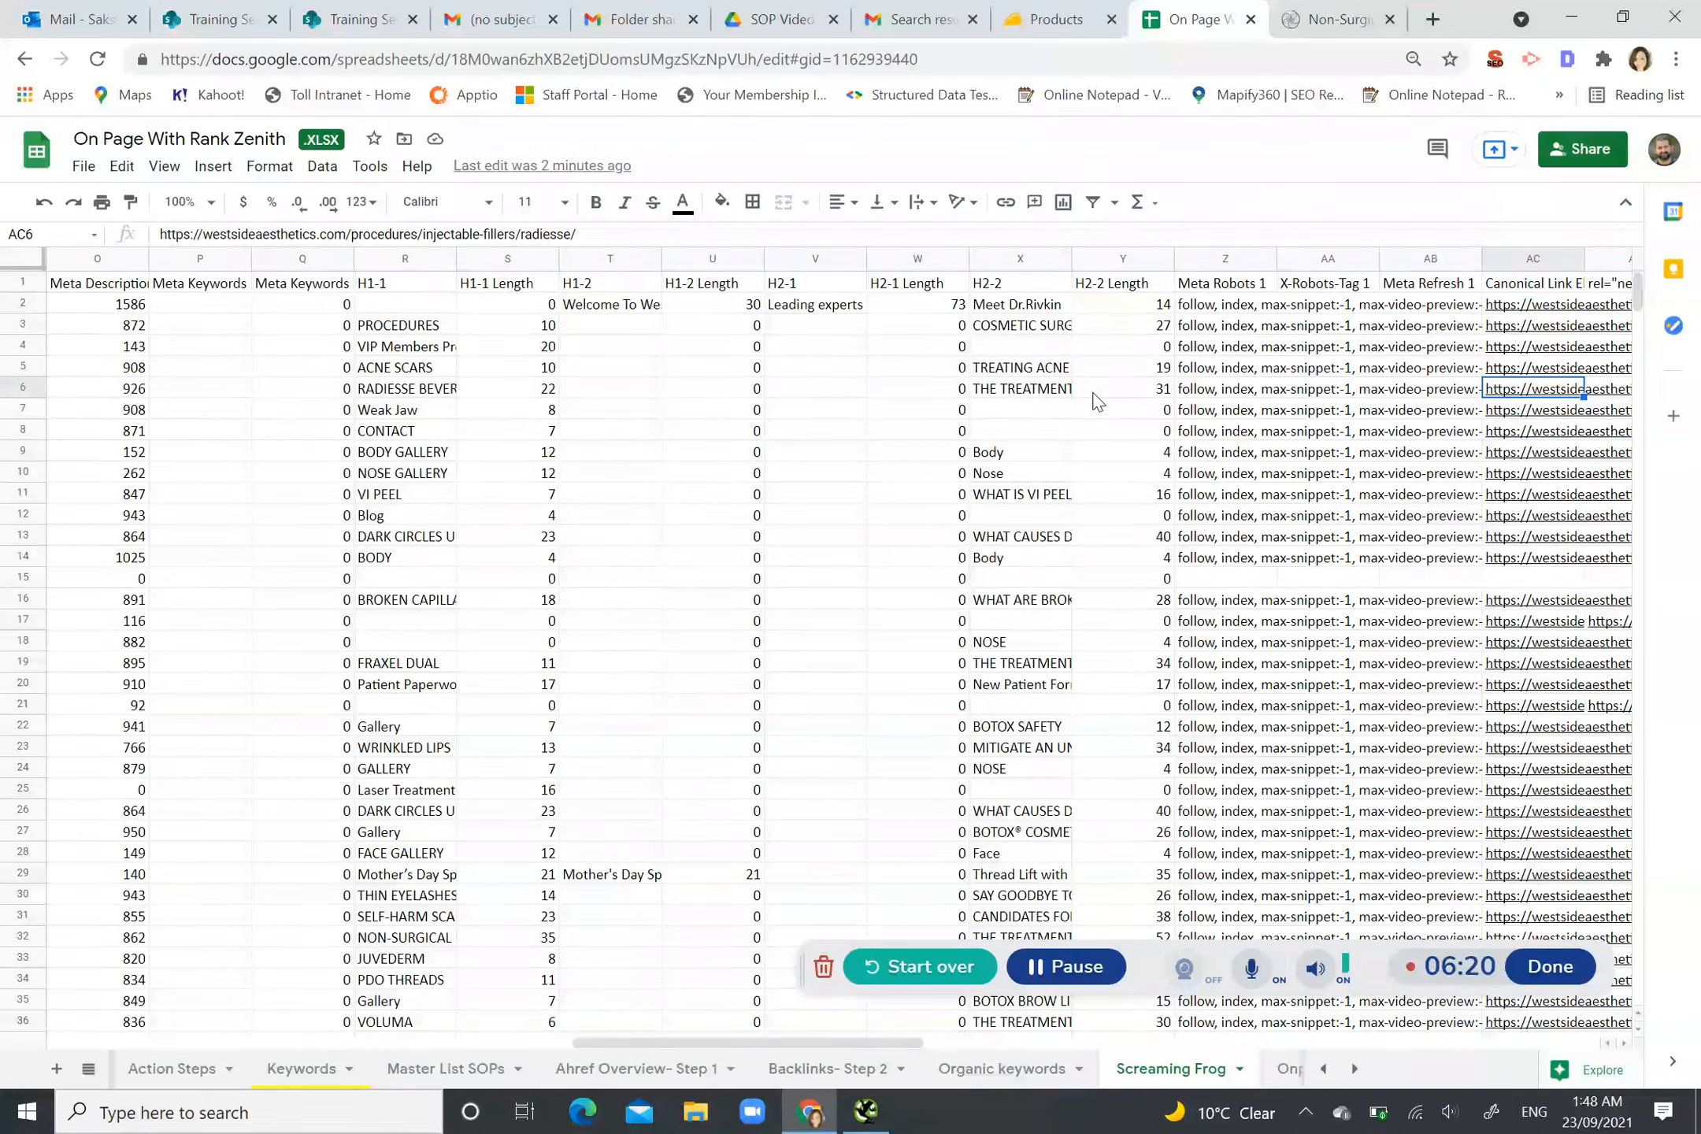
pyautogui.press('Right')
pyautogui.press('Right')
pyautogui.press('Right')
pyautogui.press('Right')
pyautogui.press('Left')
pyautogui.press('Right')
pyautogui.press('Left')
pyautogui.press('Left')
pyautogui.press('Left')
pyautogui.press('Left')
pyautogui.press('Right')
pyautogui.press('Right')
# Step: Review the column headers past the canonical link up to Crawl Depth, returning to the Word Count header
pyautogui.press('Up')
pyautogui.press('Up')
pyautogui.press('Up')
pyautogui.press('Up')
pyautogui.press('Up')
pyautogui.press('Right')
pyautogui.press('Right')
pyautogui.press('Right')
pyautogui.press('Right')
pyautogui.press('Right')
pyautogui.press('Right')
pyautogui.press('Right')
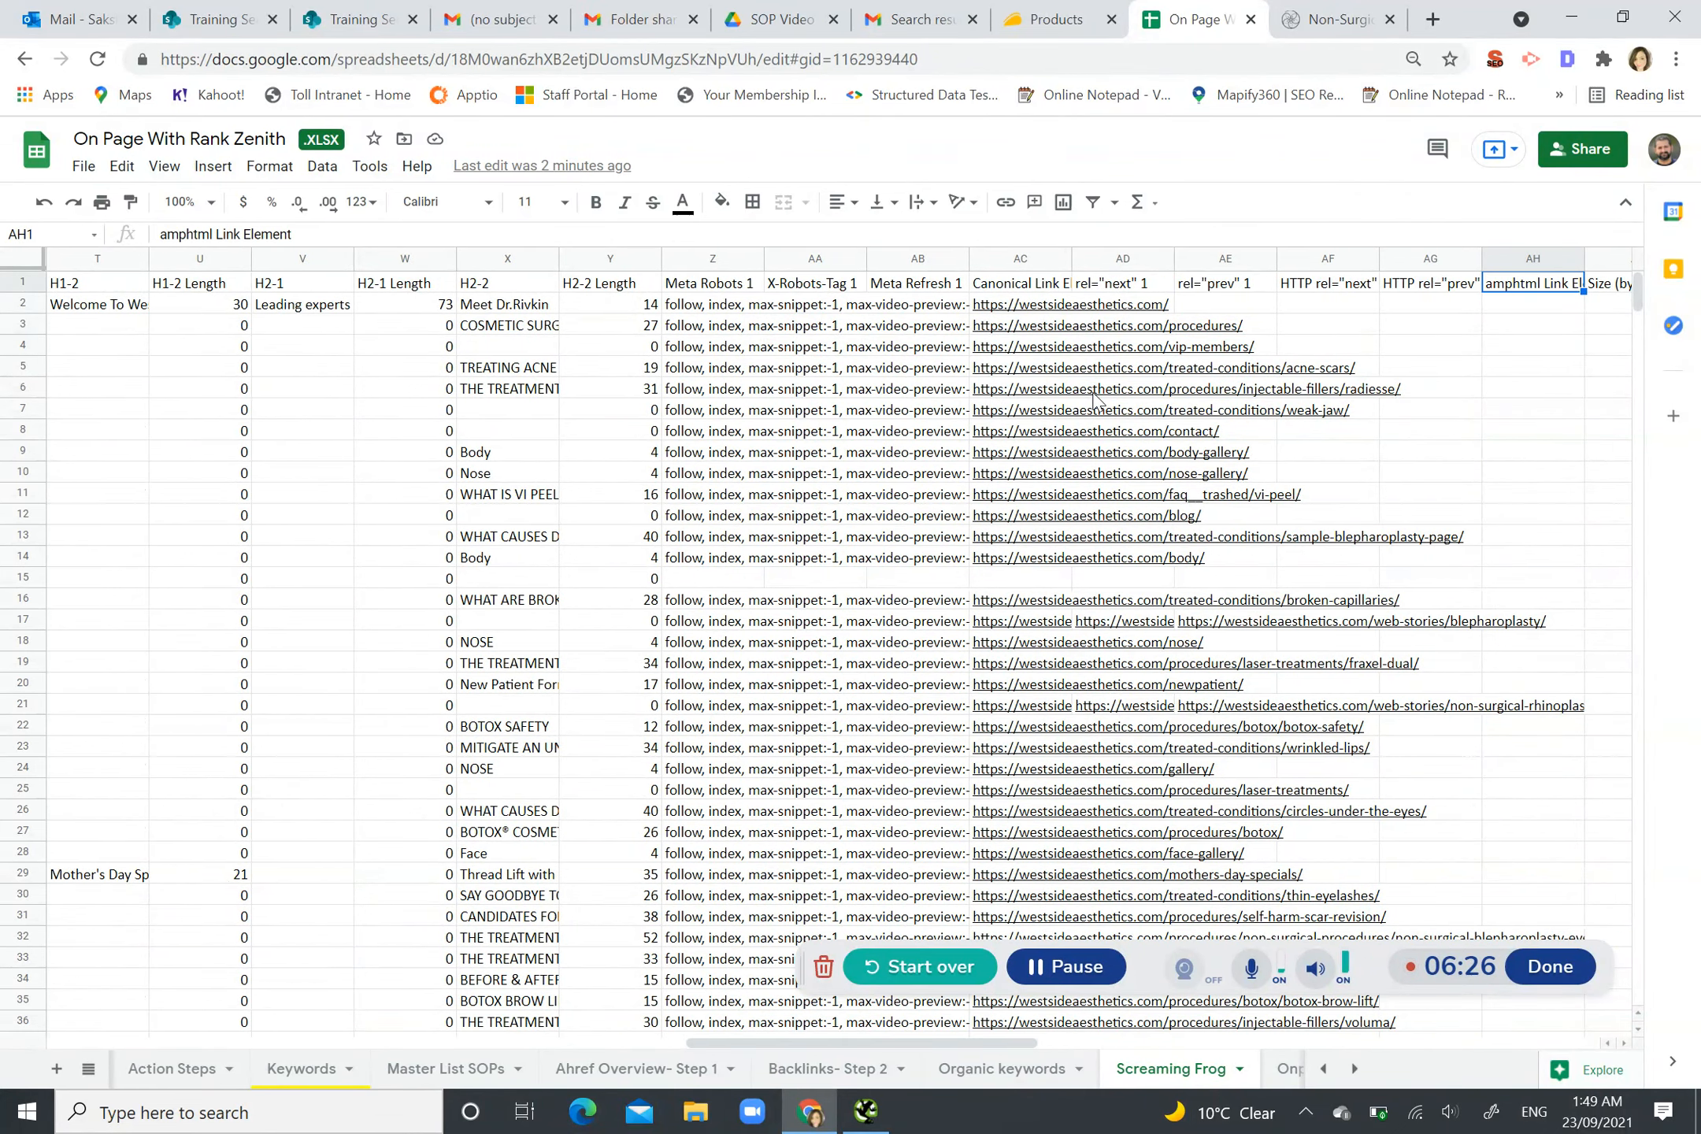
pyautogui.press('Right')
pyautogui.press('Left')
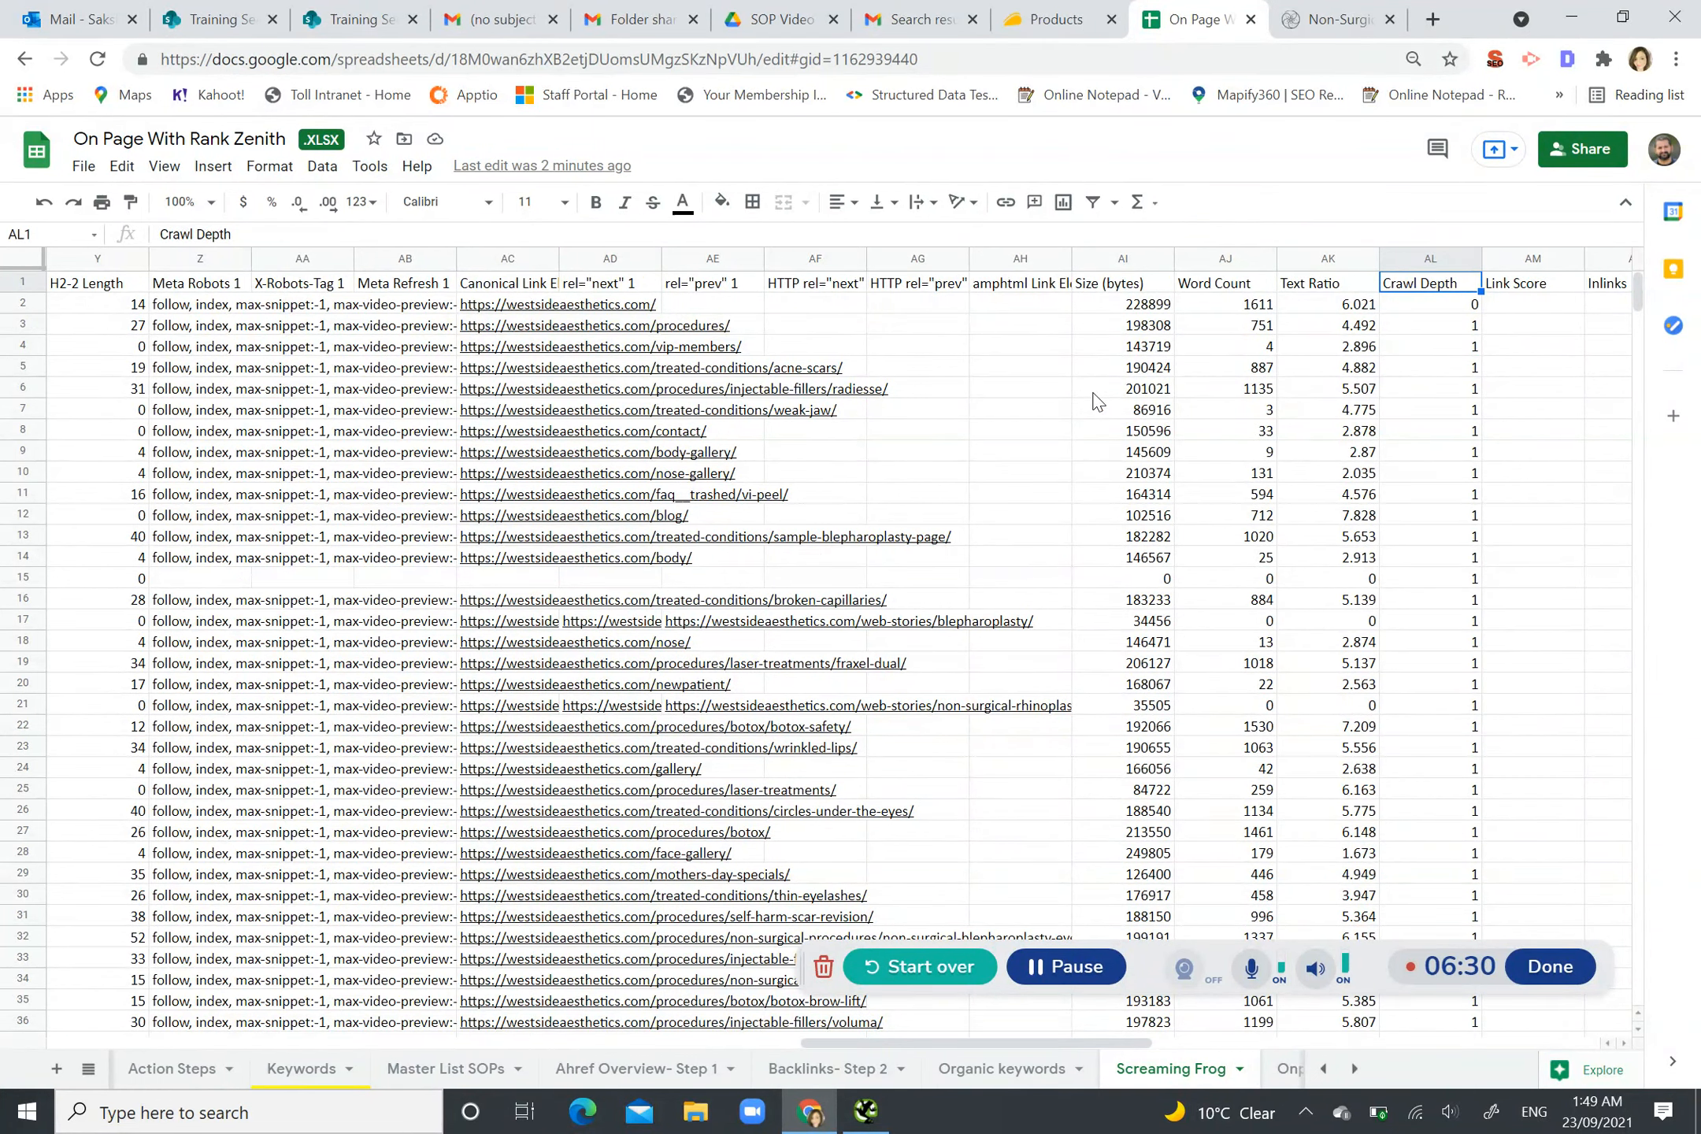
pyautogui.press('Left')
pyautogui.press('Left')
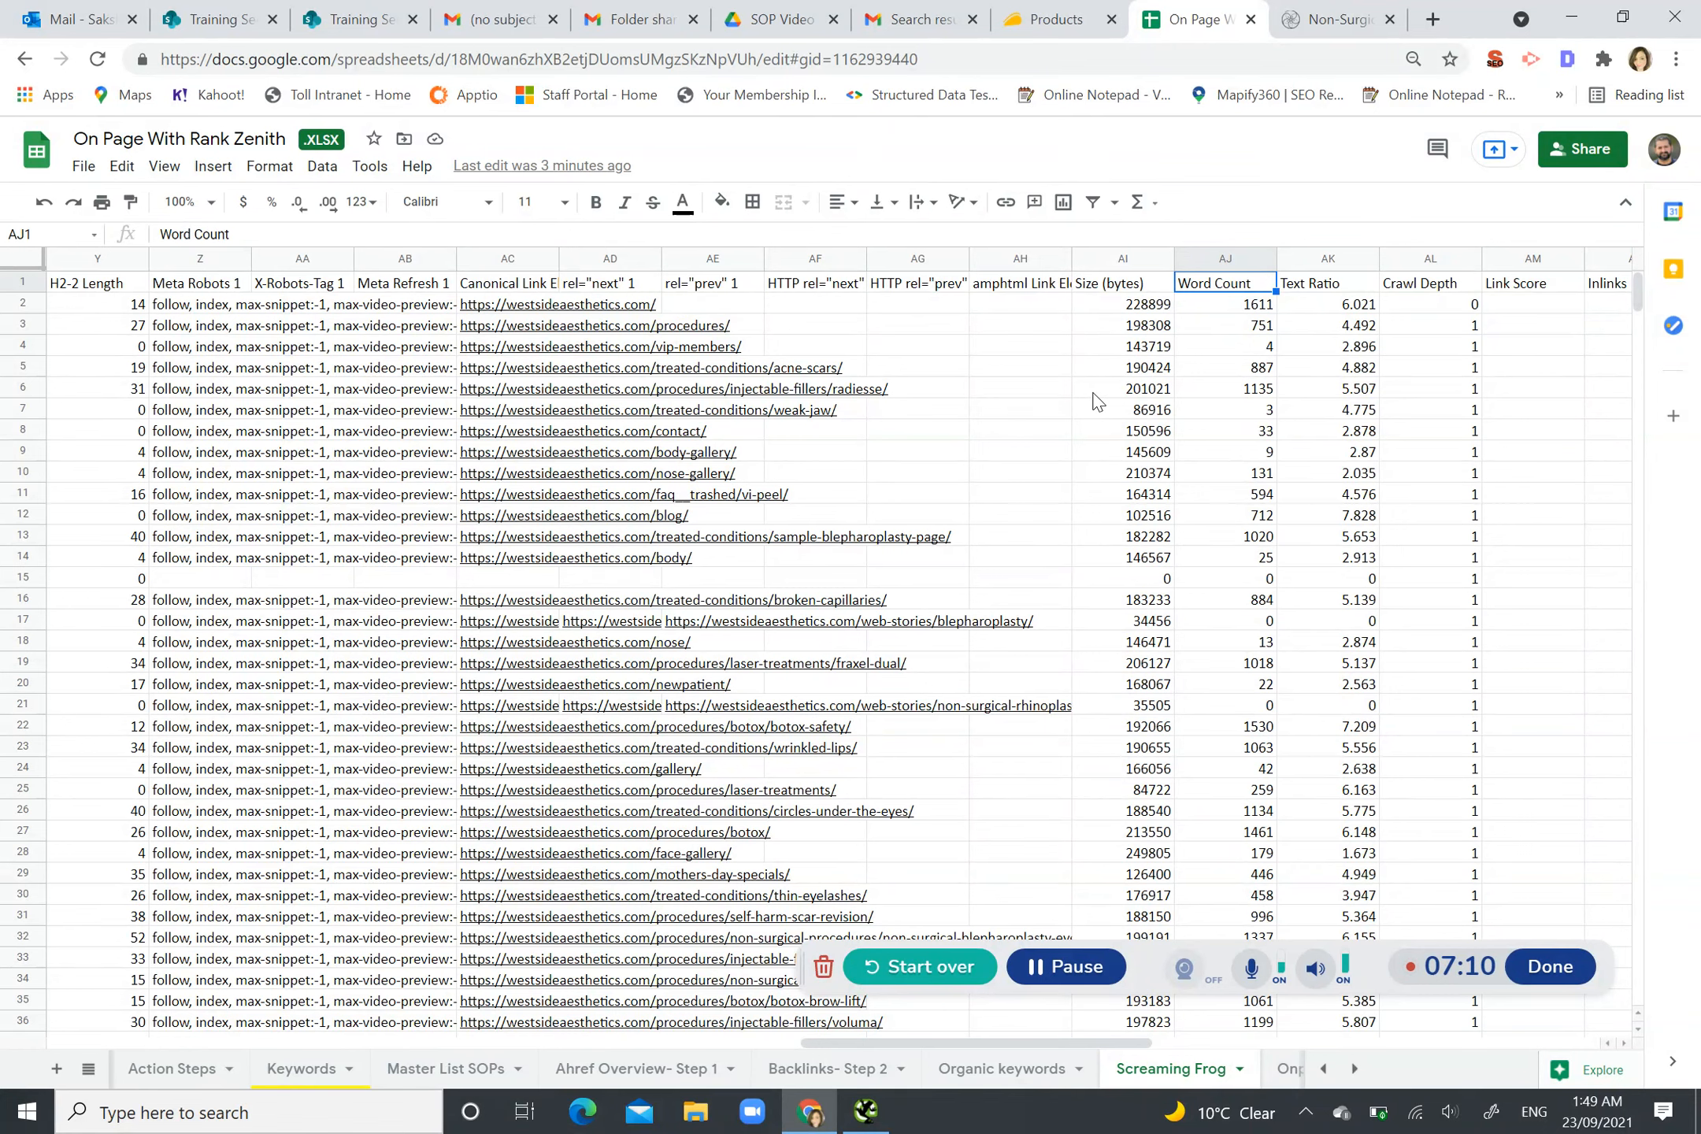
# Step: Check the Word Count values page by page from the homepage down to the body gallery page
pyautogui.press('Down')
pyautogui.press('Down')
pyautogui.press('Down')
pyautogui.press('Down')
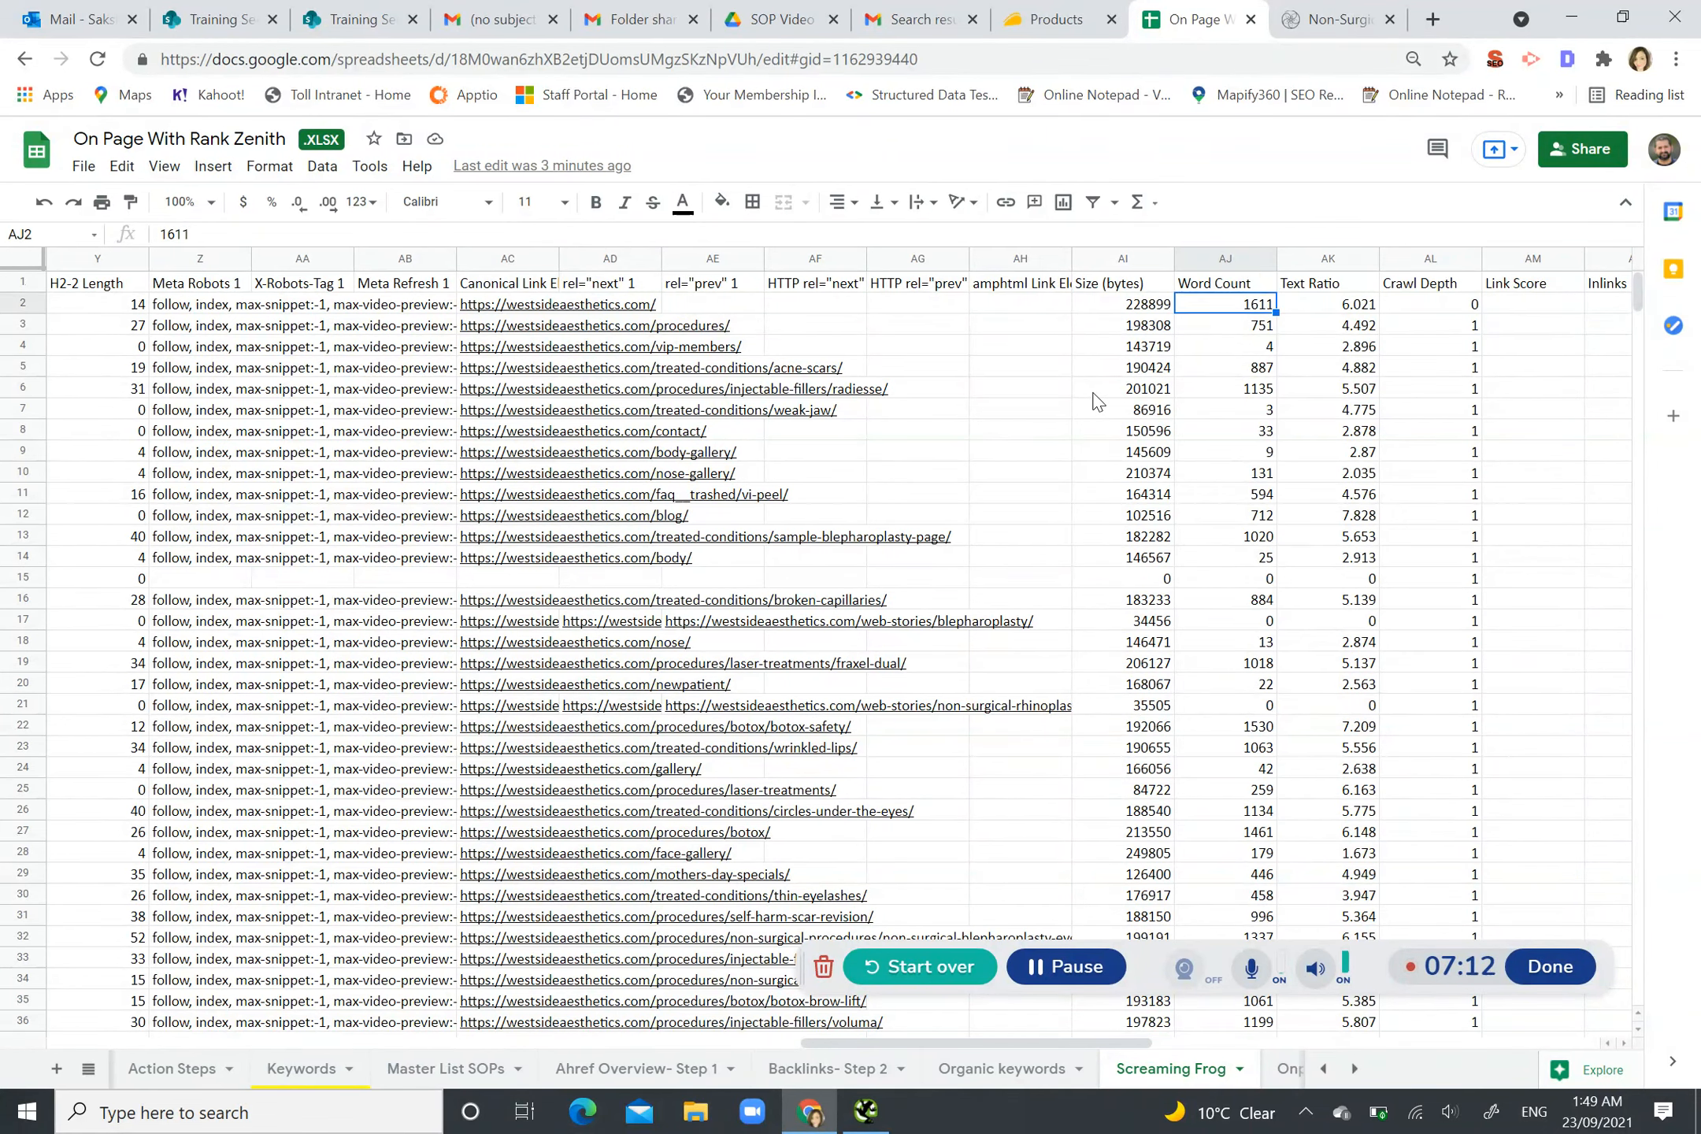
pyautogui.press('Up')
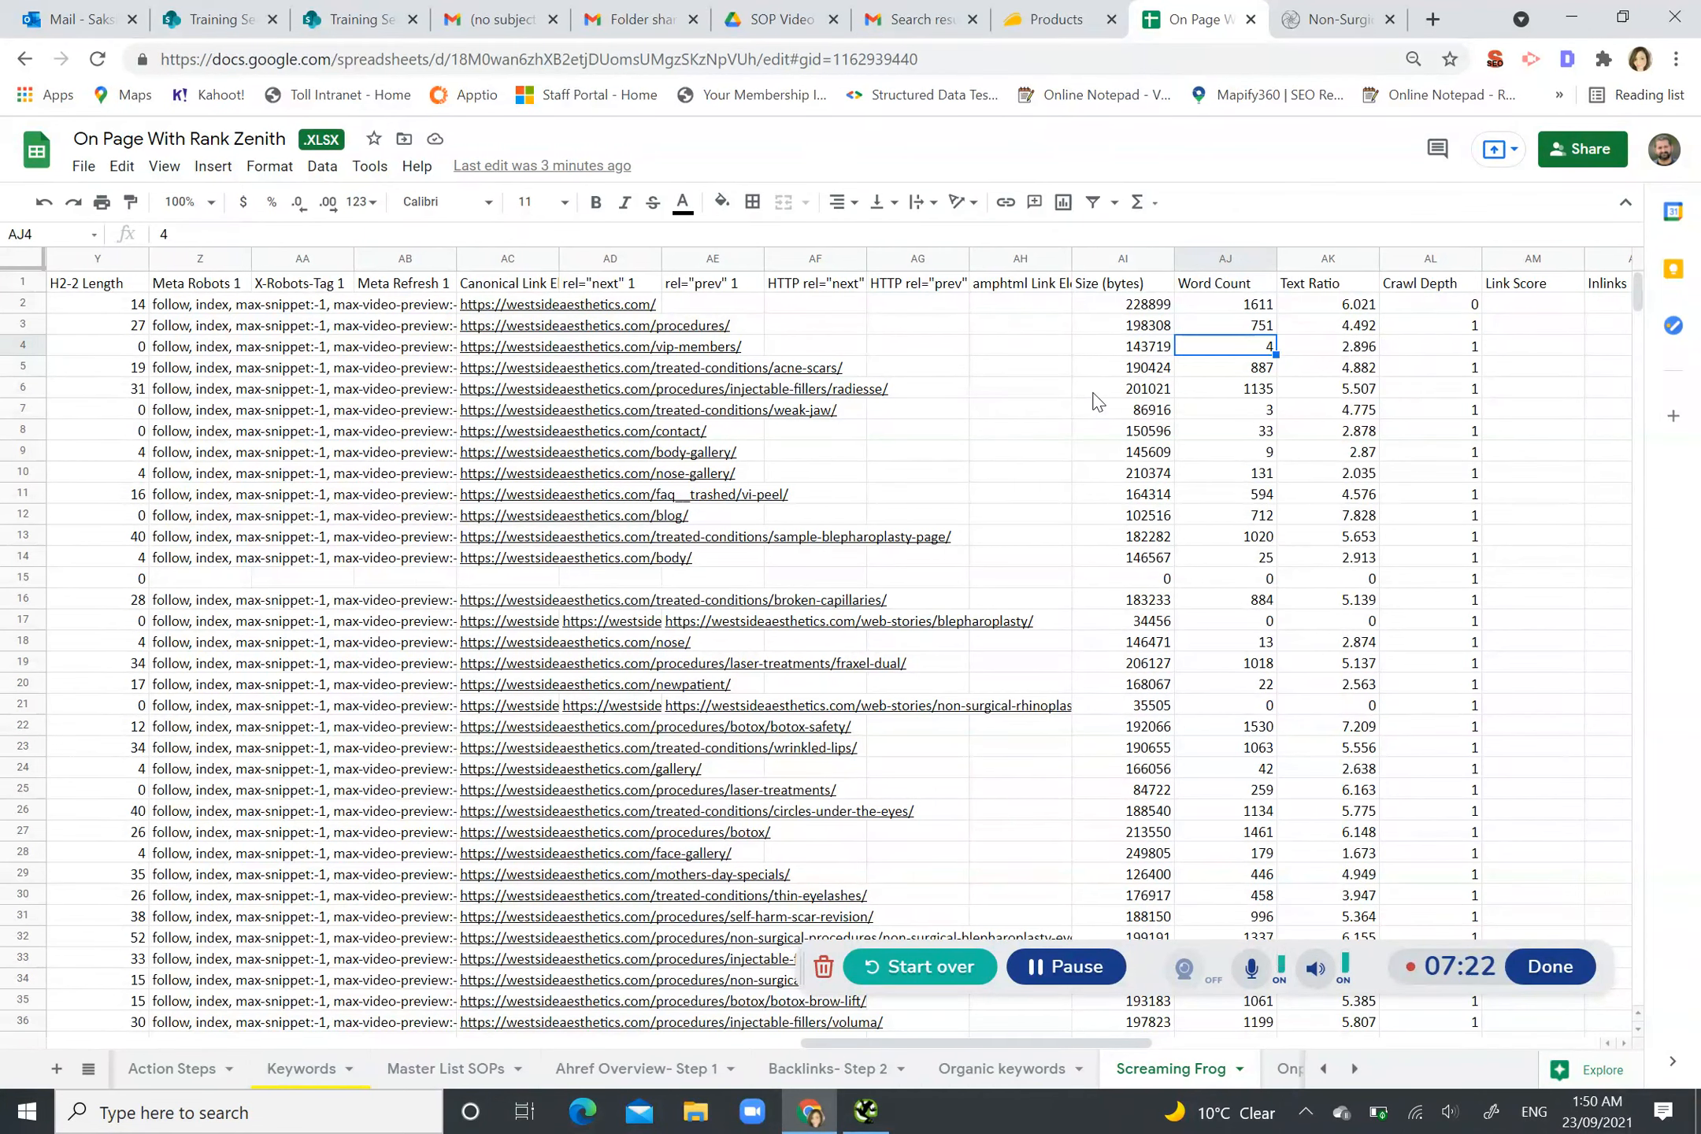
pyautogui.press('Down')
pyautogui.press('Down')
pyautogui.press('Down')
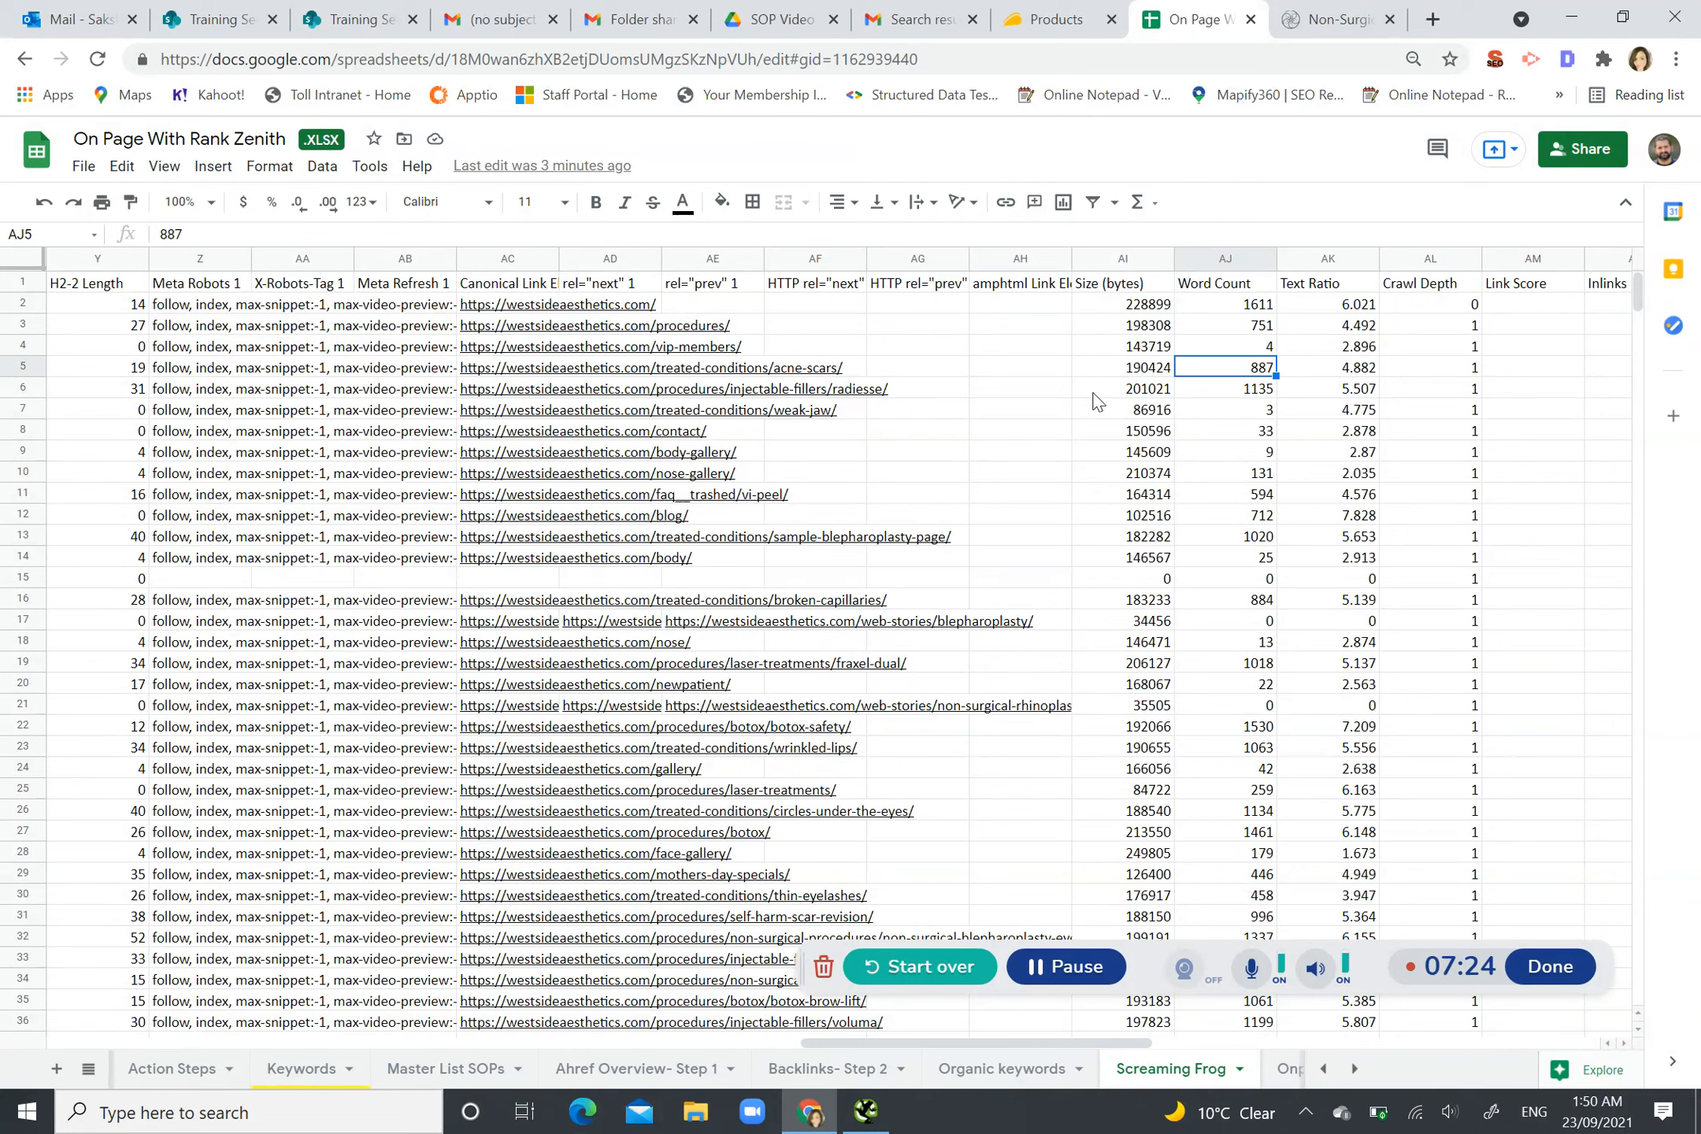
pyautogui.press('Down')
pyautogui.press('Up')
pyautogui.press('Up')
pyautogui.press('Down')
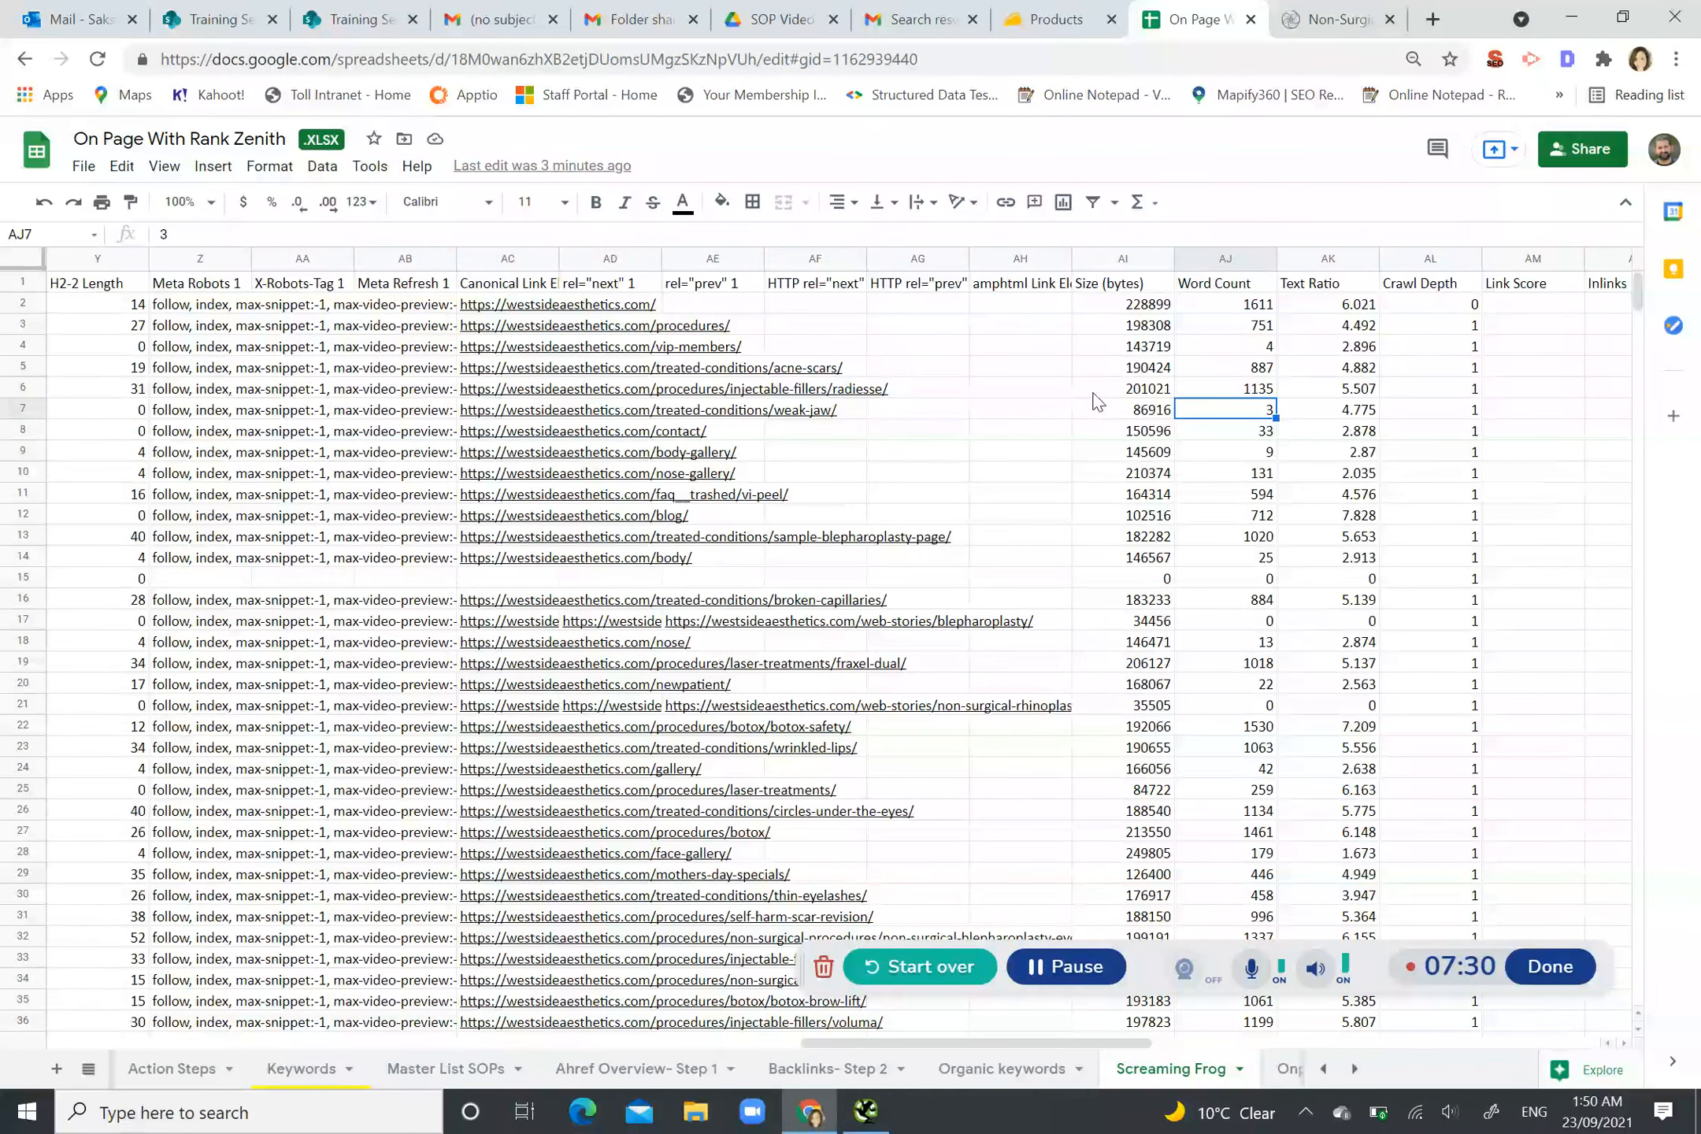
pyautogui.press('Down')
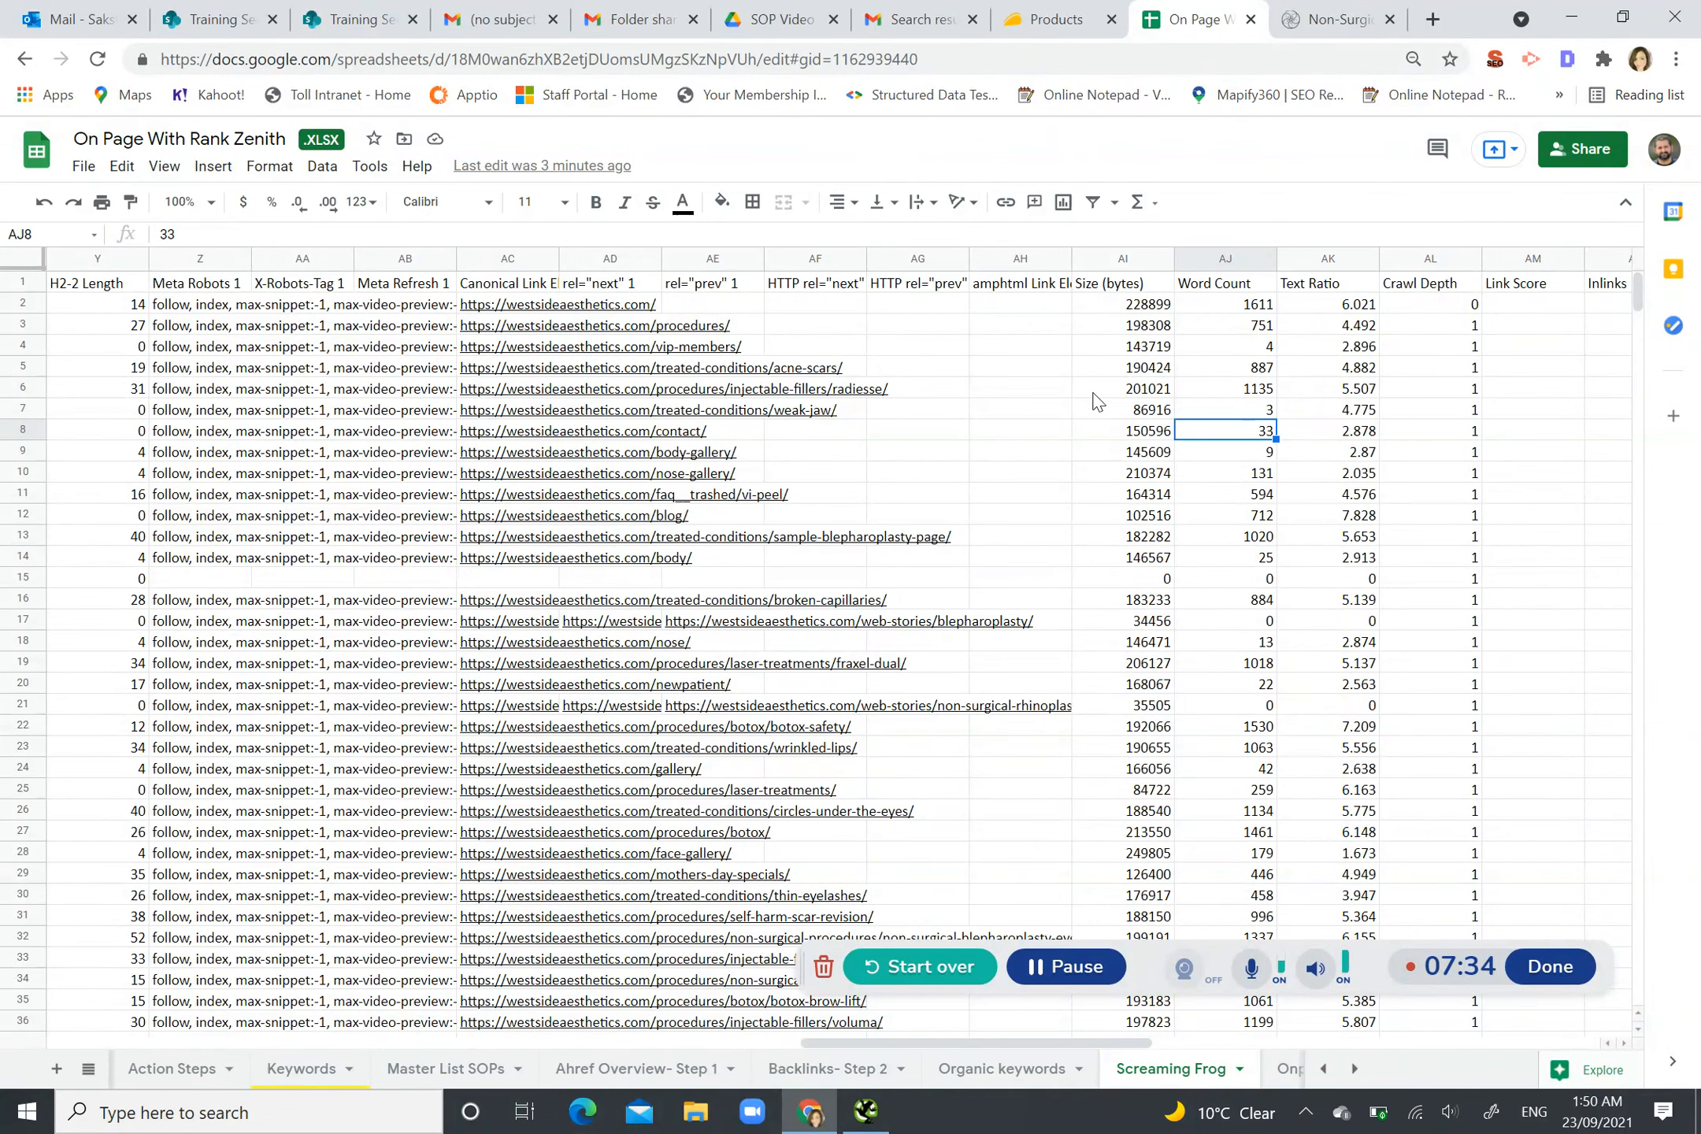
pyautogui.press('Down')
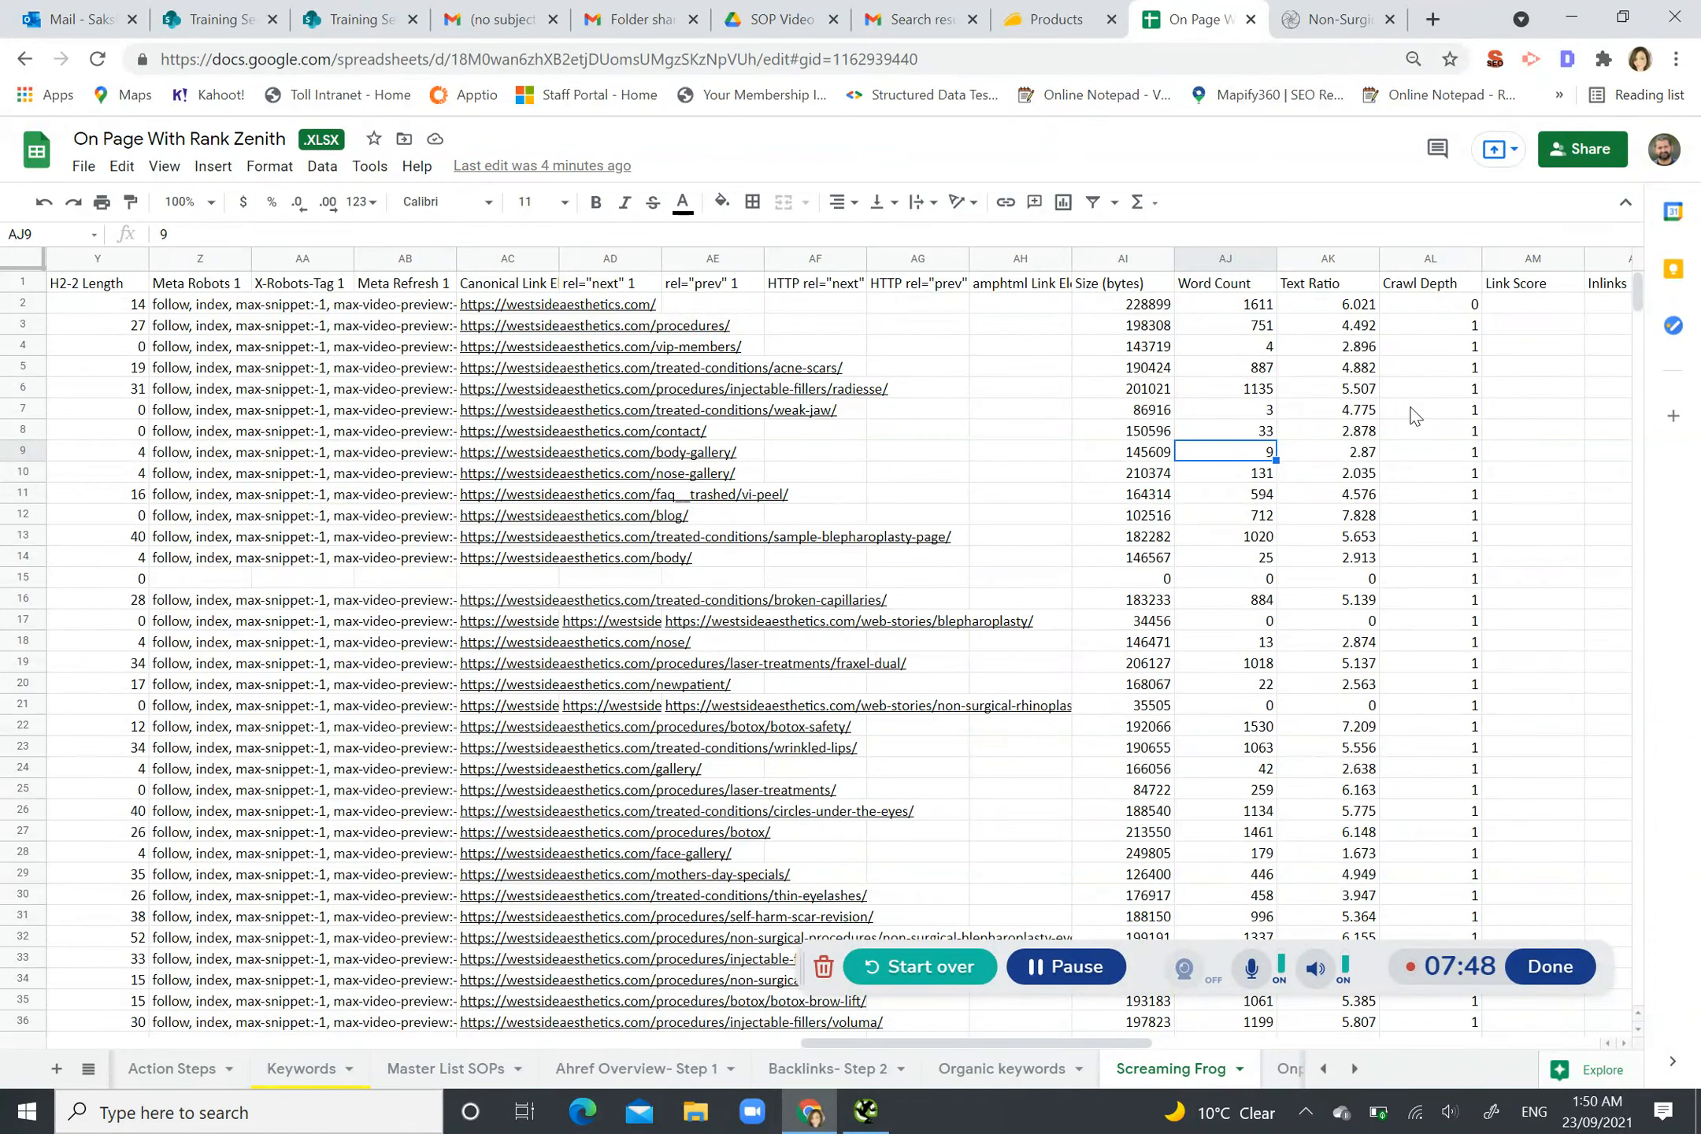
# Step: Review the body gallery row from Text Ratio through the inlink, outlink and duplicate columns up to Spelling Errors
pyautogui.press('Right')
pyautogui.press('Right')
pyautogui.press('Right')
pyautogui.press('Right')
pyautogui.press('Right')
pyautogui.press('Right')
pyautogui.press('Right')
pyautogui.press('Right')
pyautogui.press('Right')
pyautogui.press('Right')
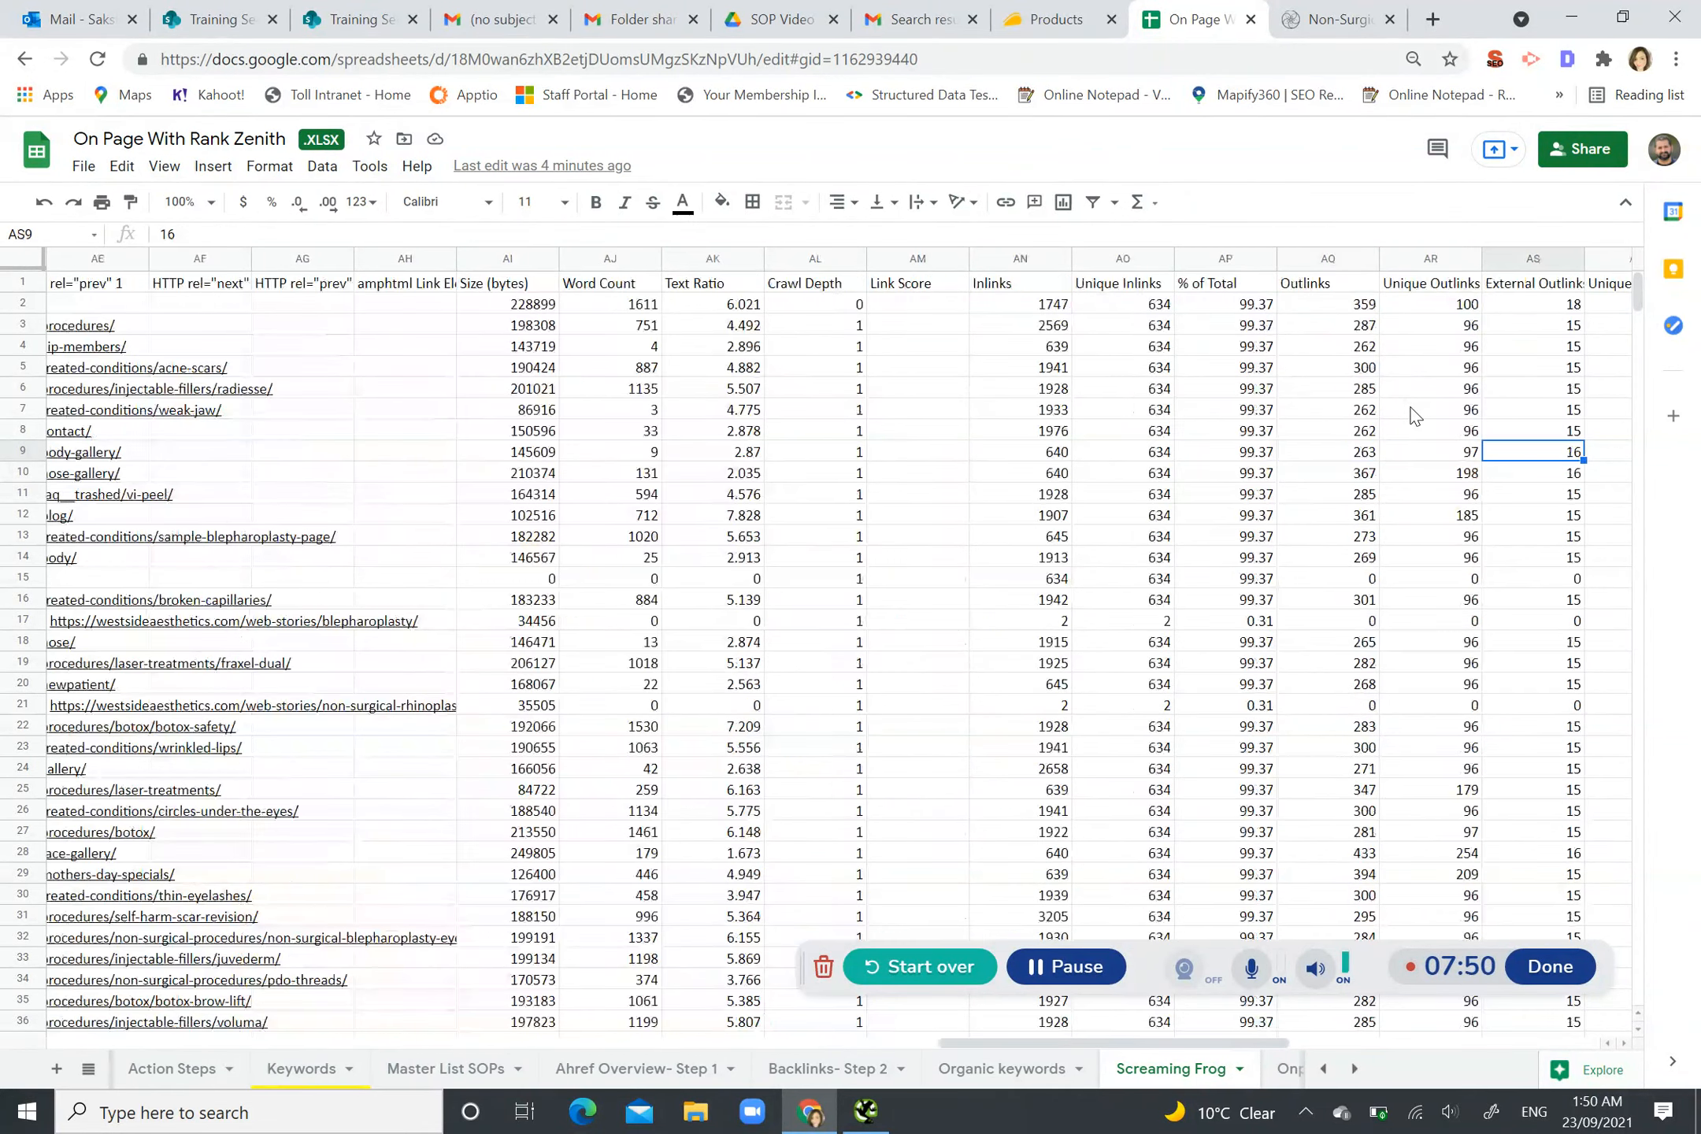
pyautogui.press('Right')
pyautogui.press('Right')
pyautogui.press('Right')
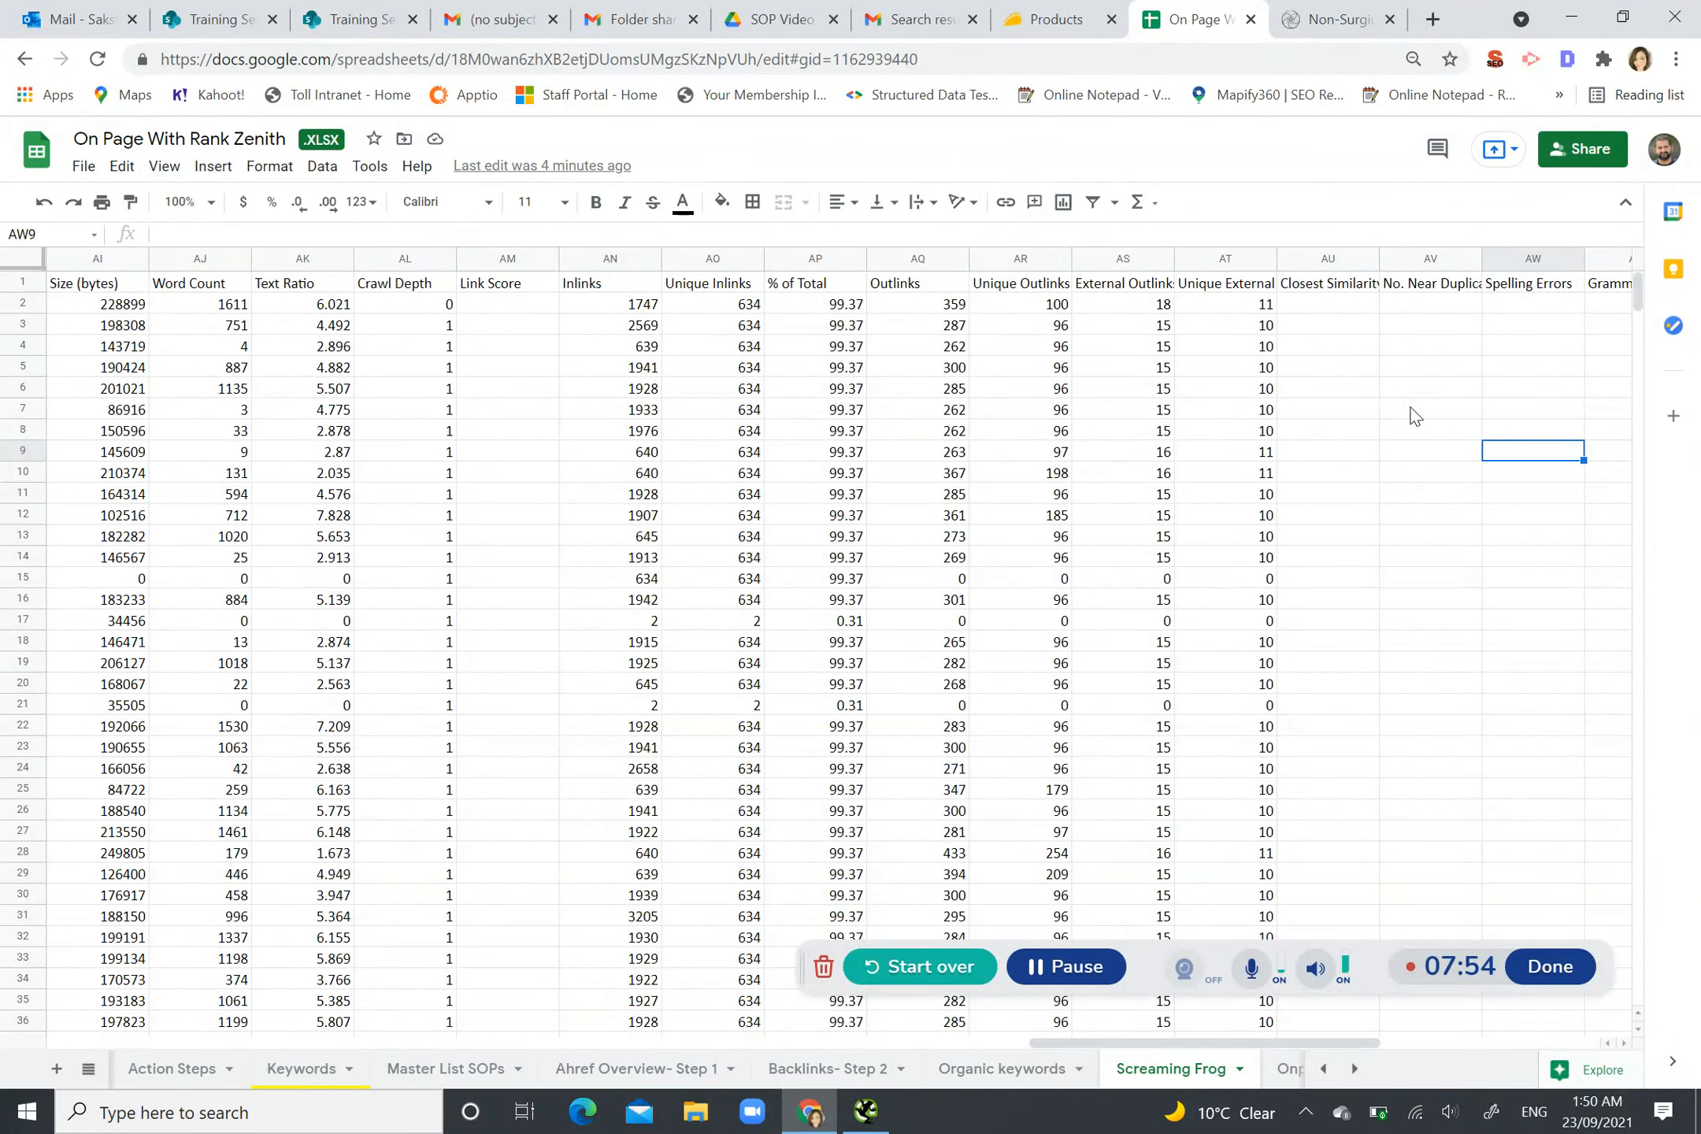
pyautogui.press('Left')
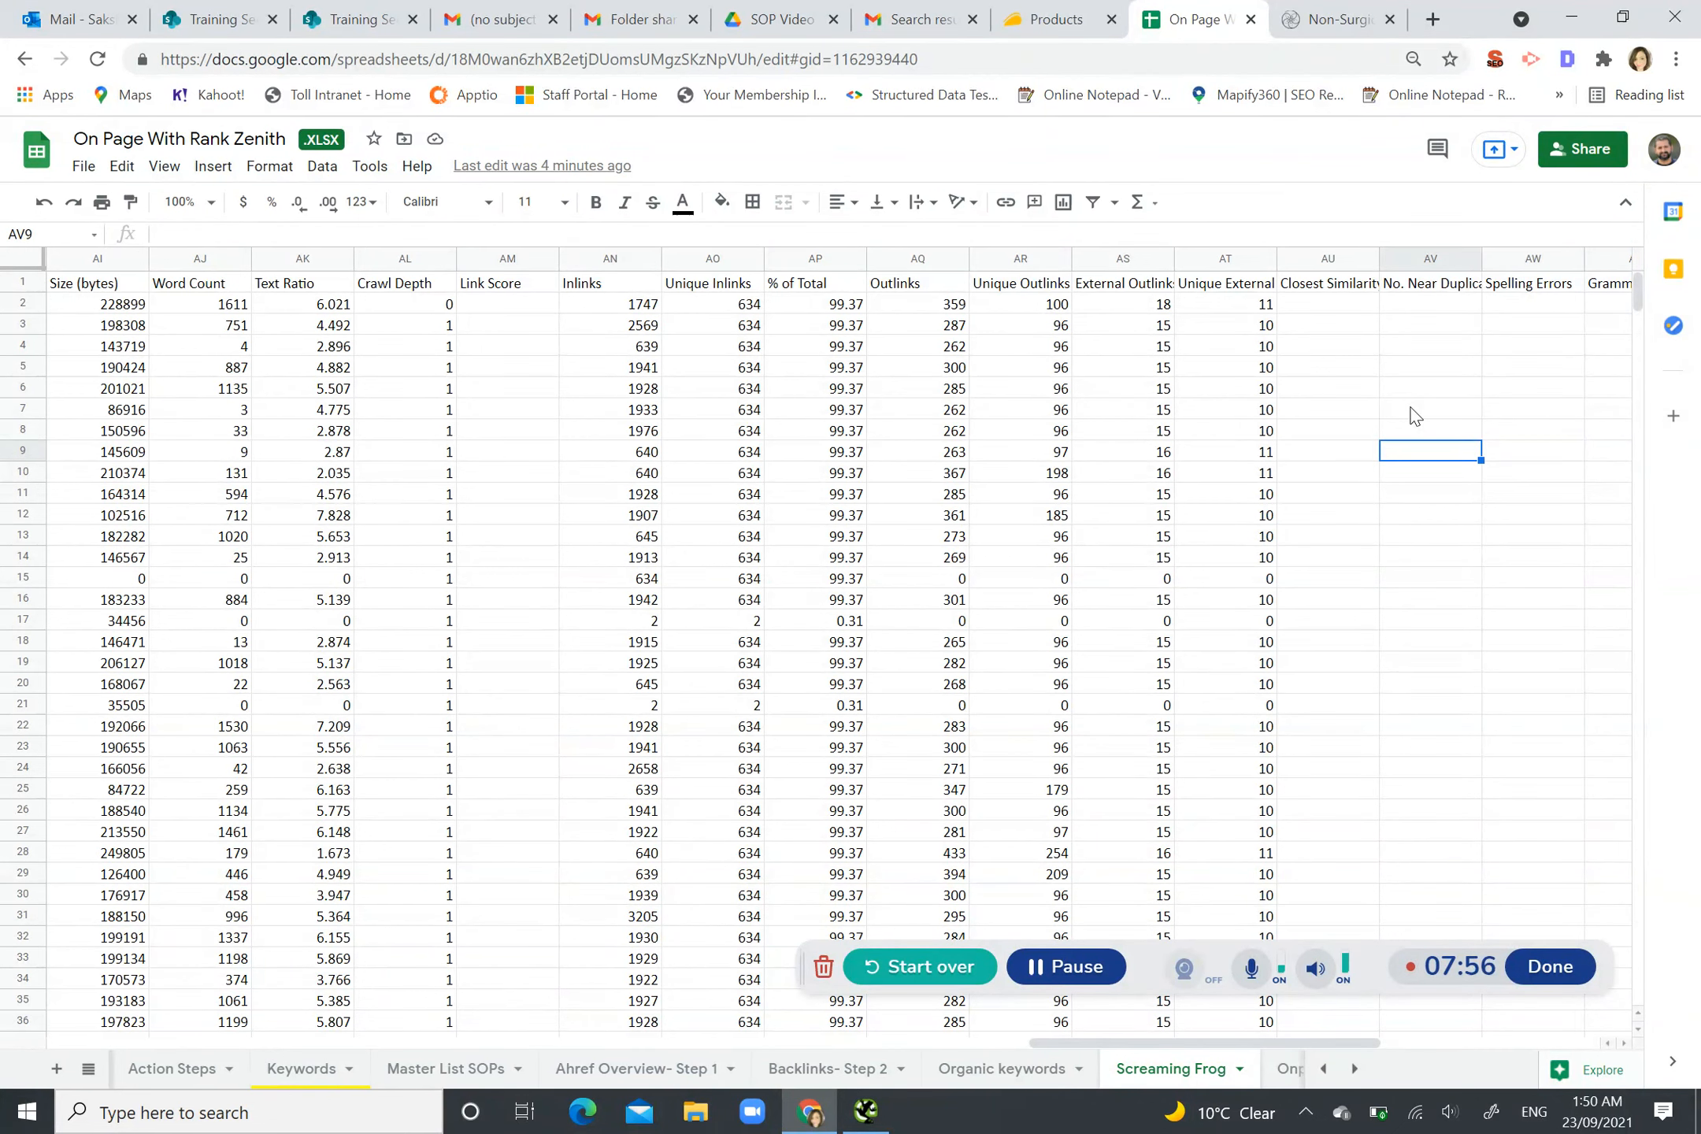
pyautogui.press('Up')
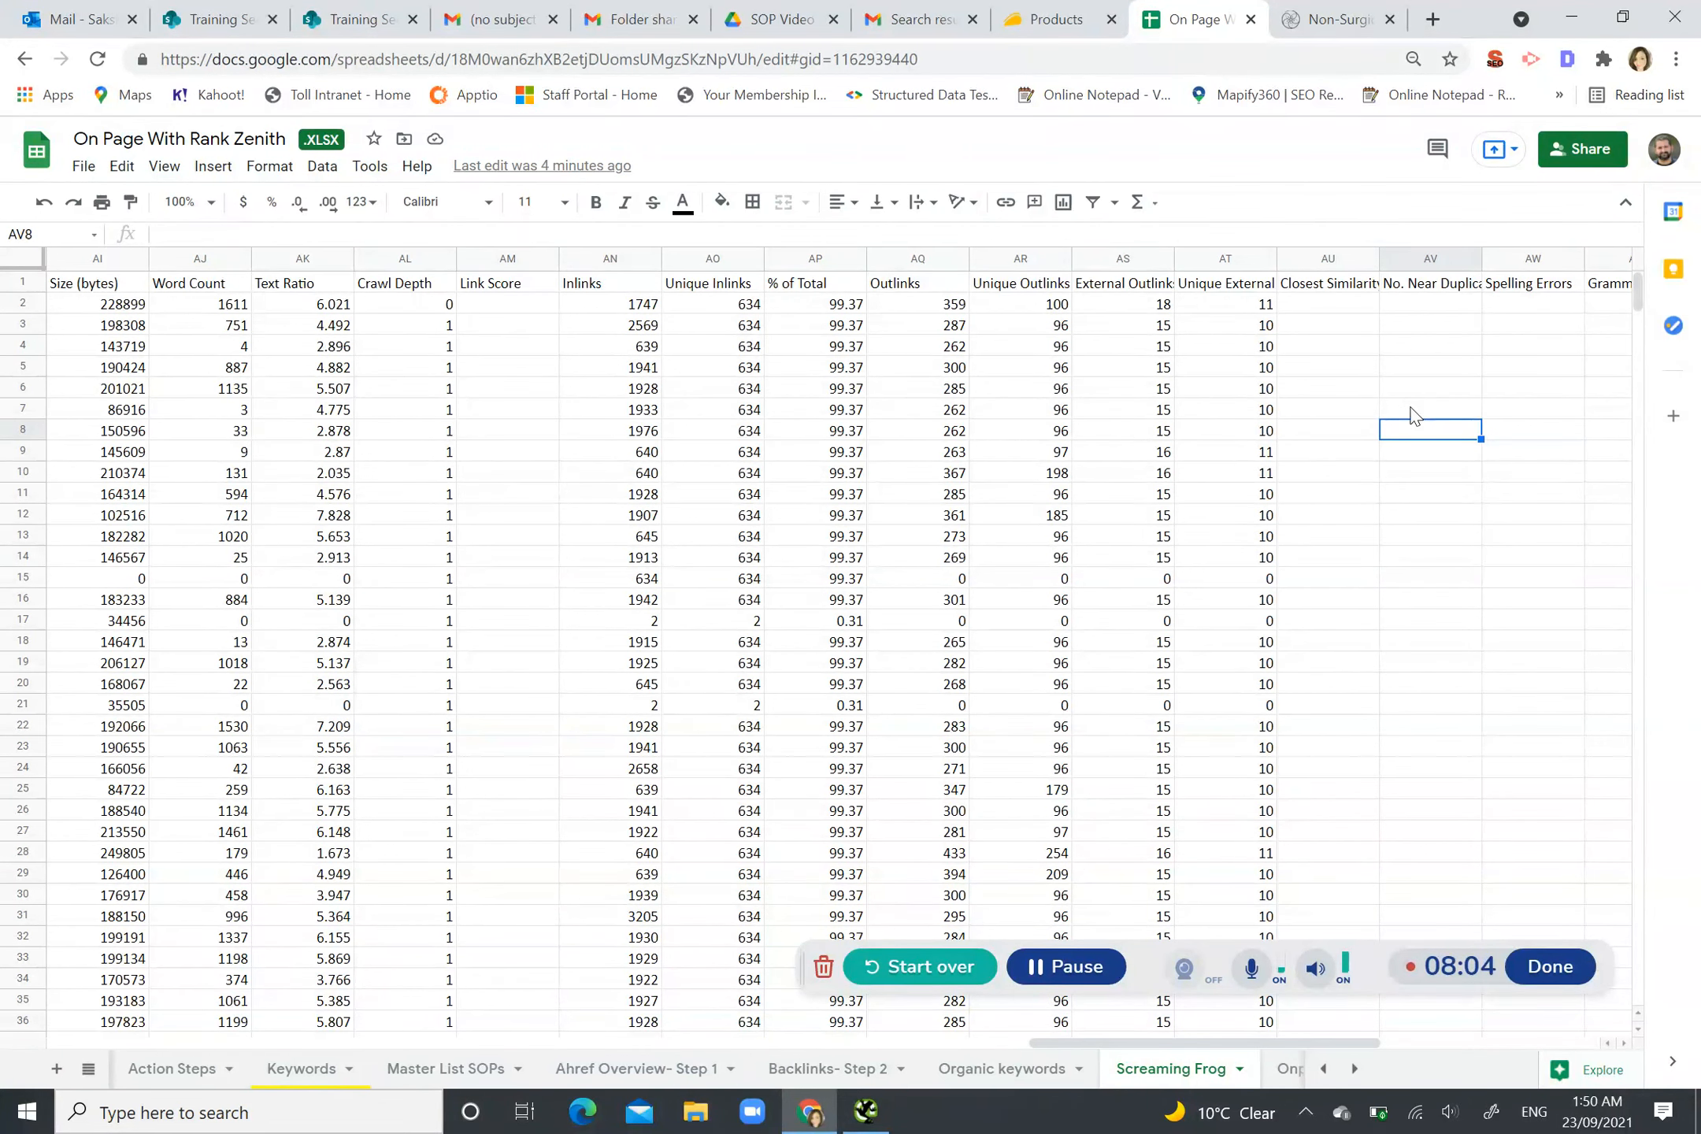
# Step: Check the homepage's Inlinks, Unique Inlinks and Outlinks values
pyautogui.click(638, 321)
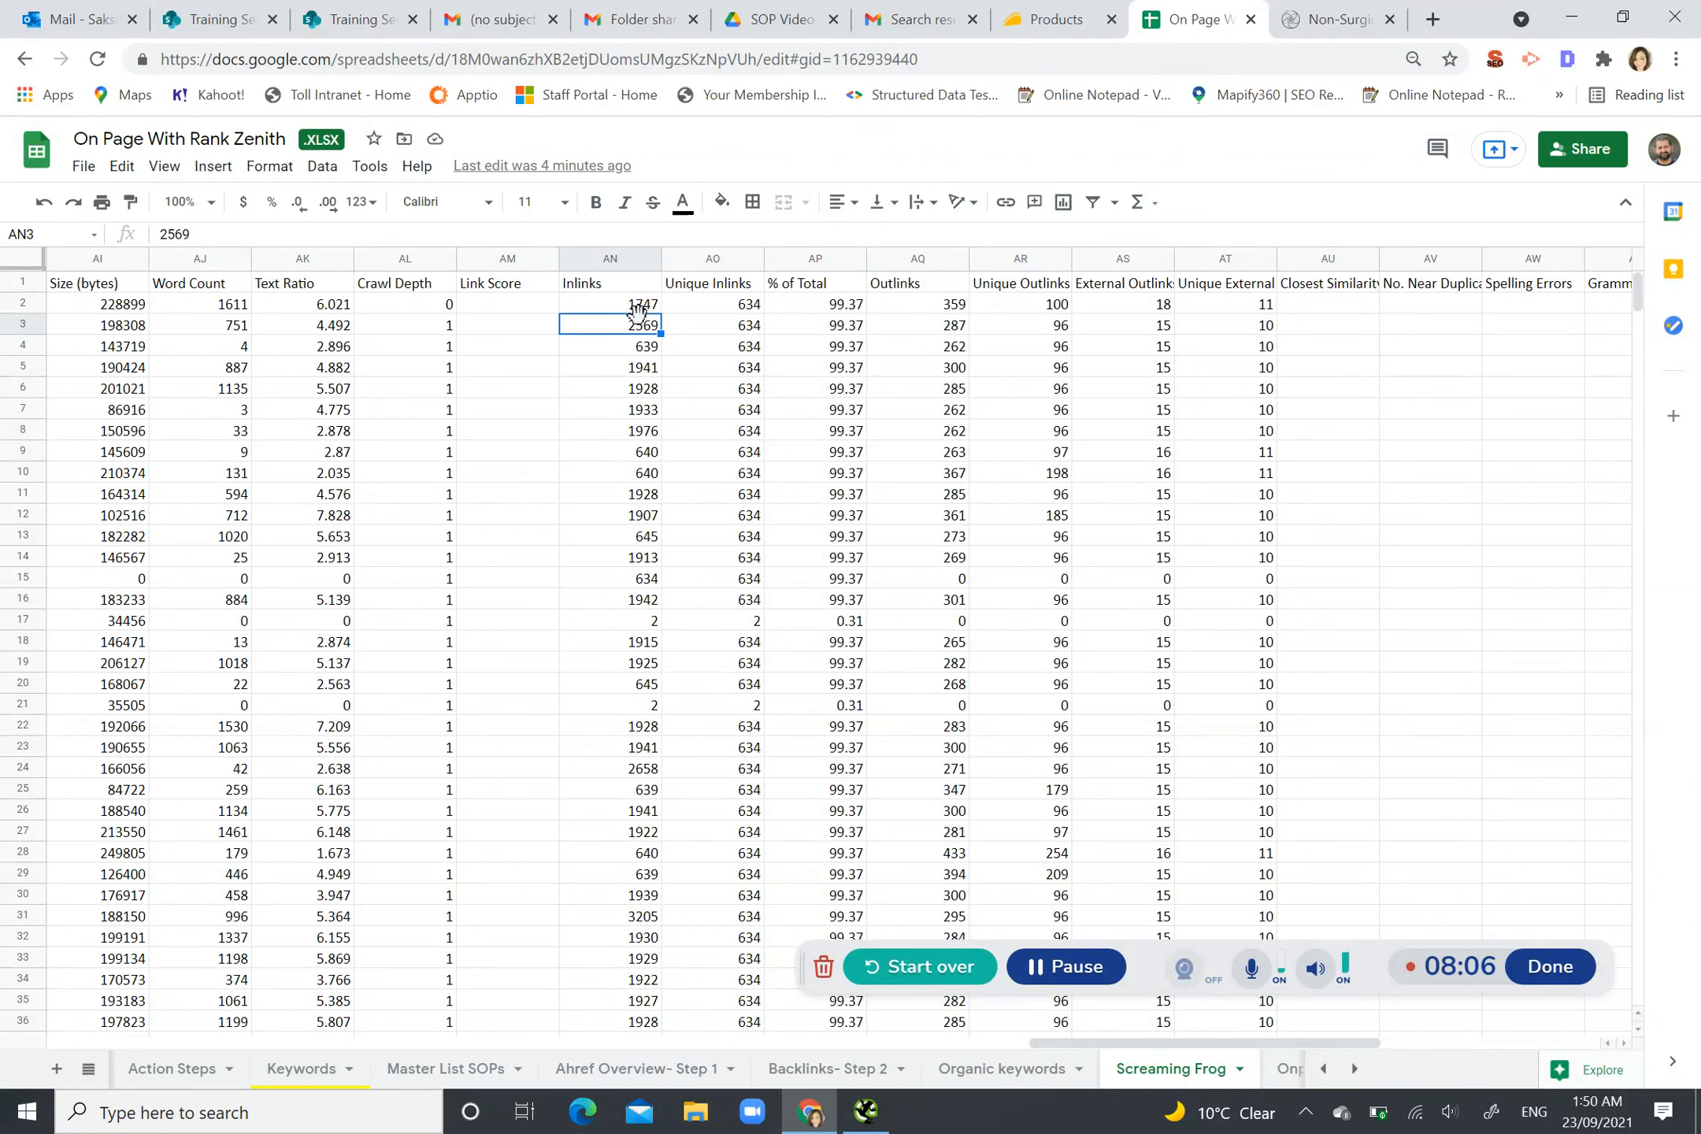
pyautogui.click(638, 305)
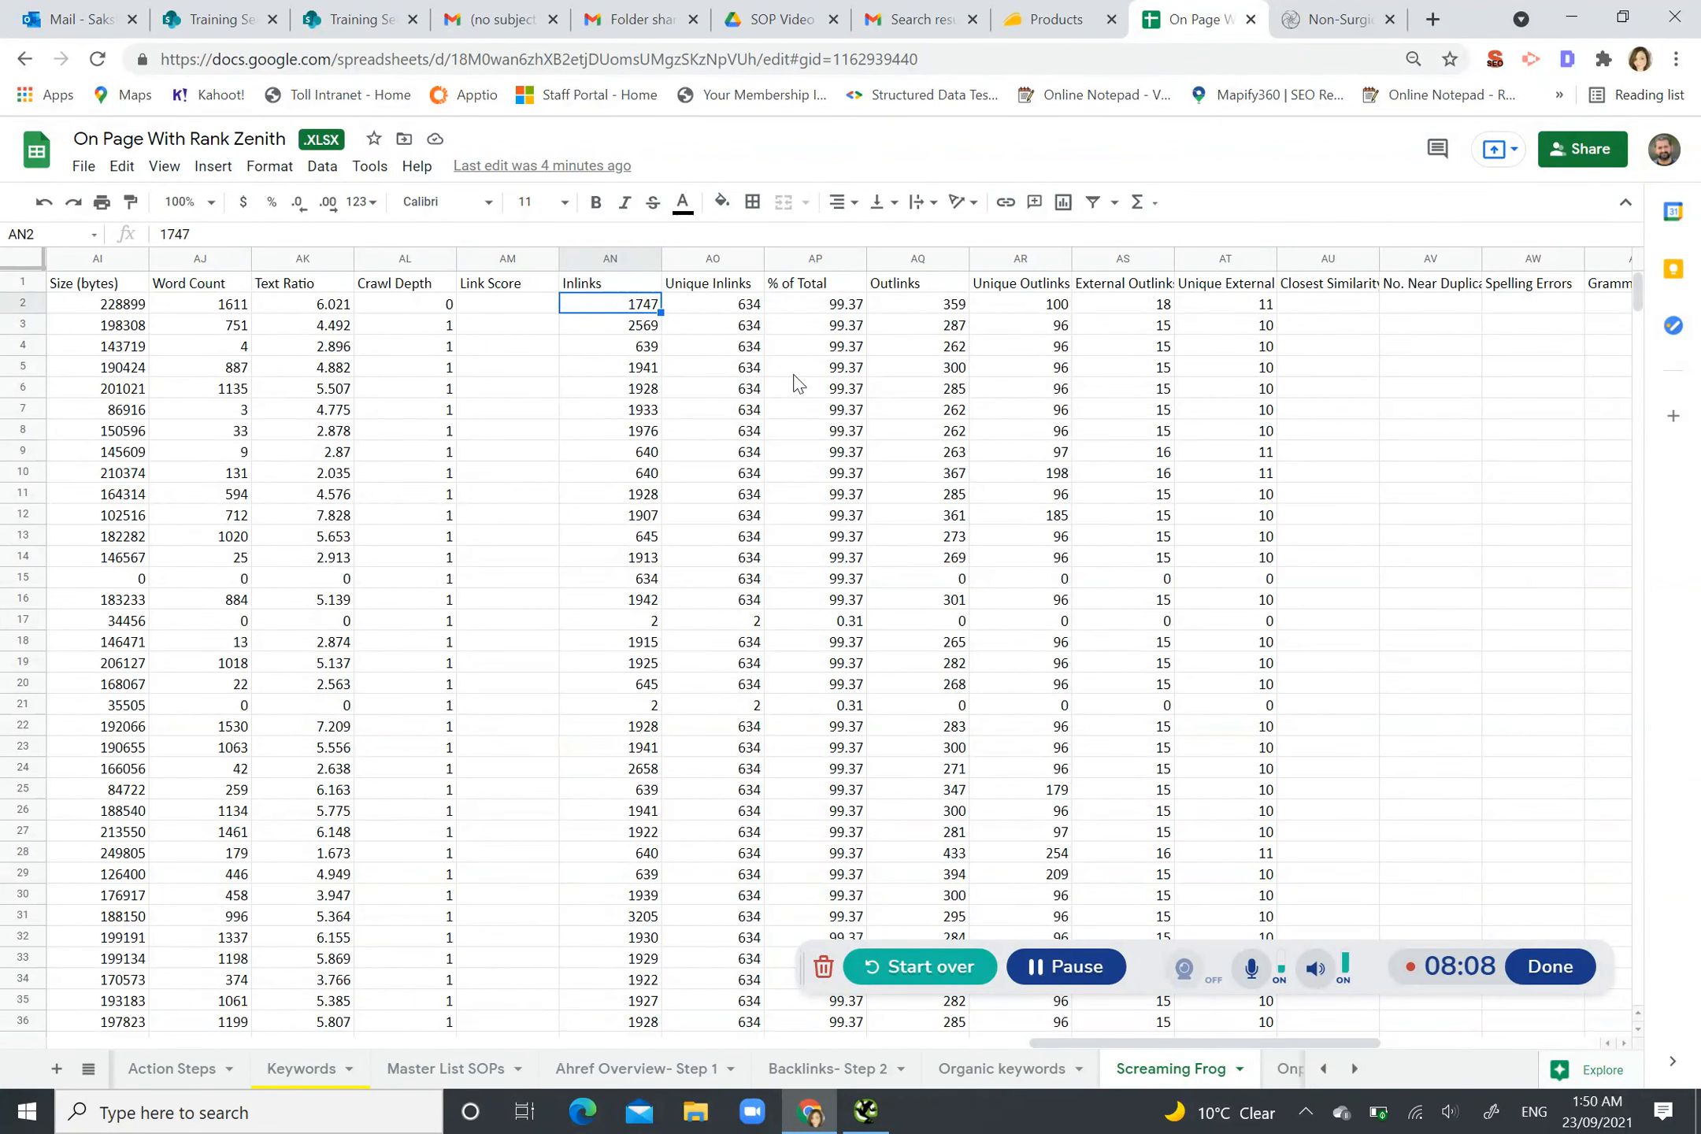
pyautogui.click(731, 308)
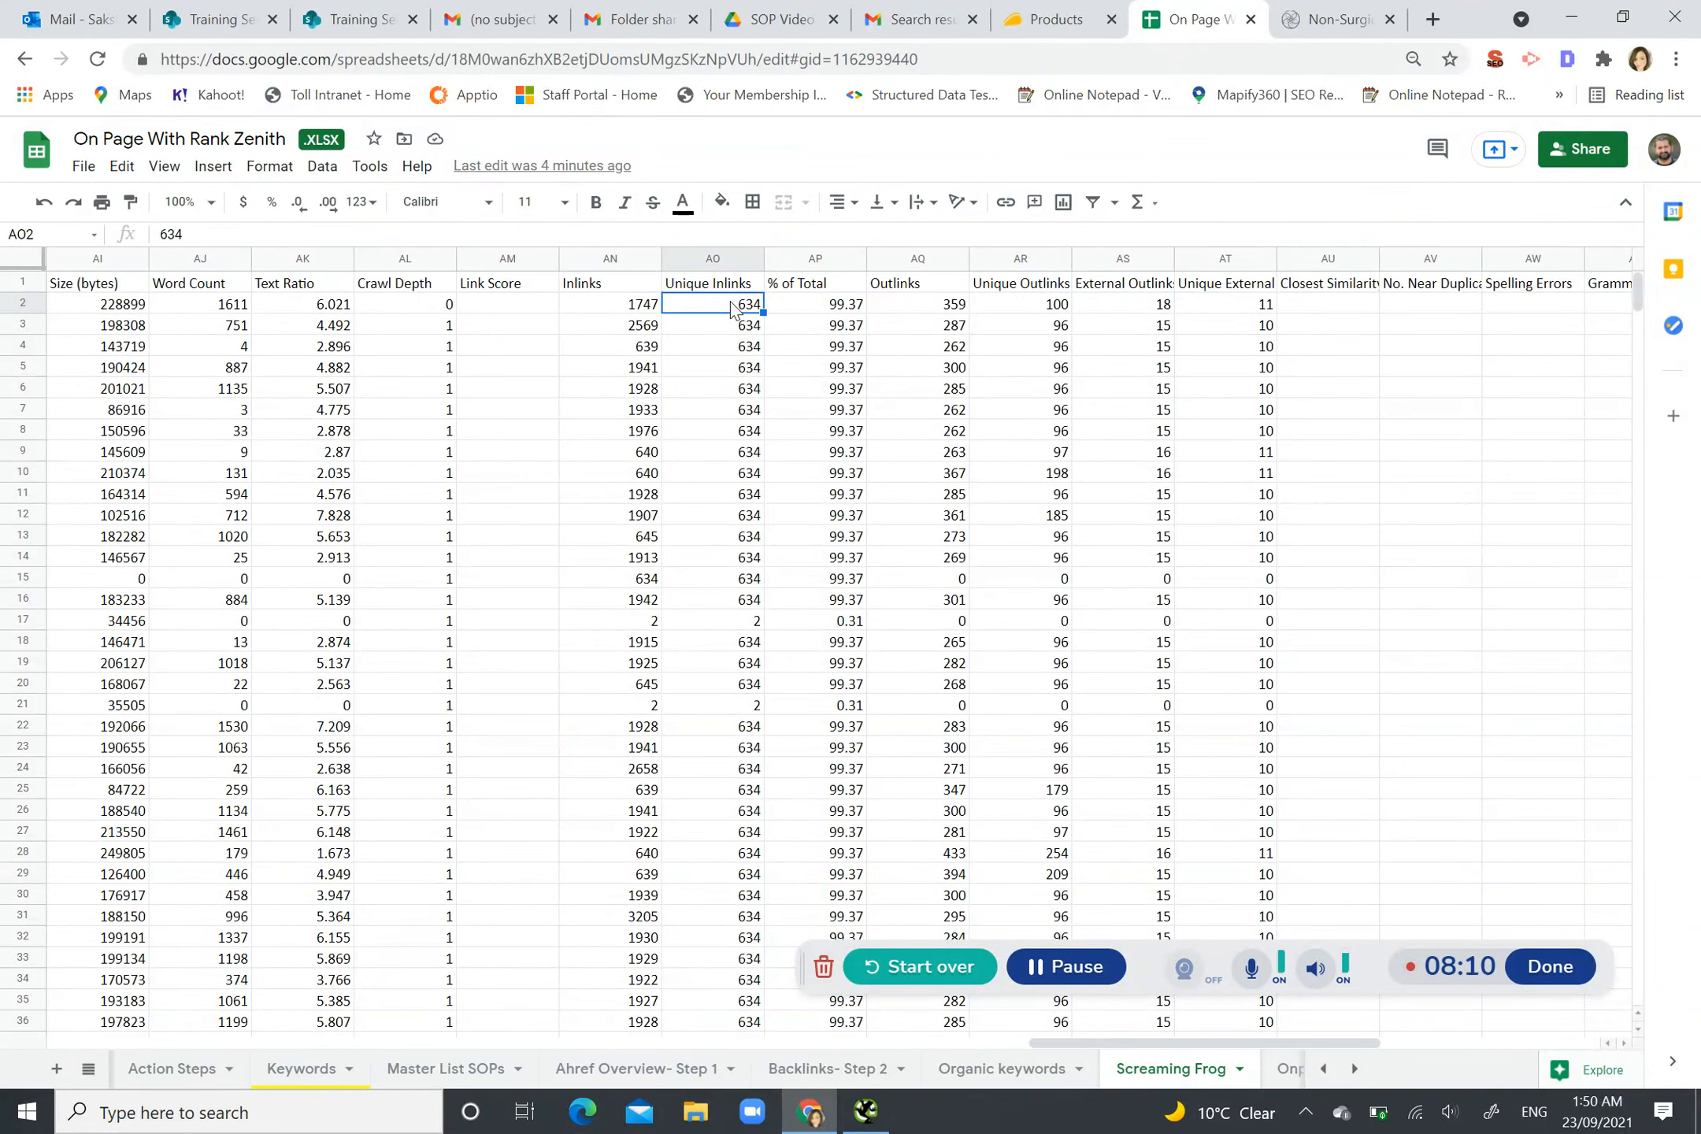
pyautogui.click(937, 311)
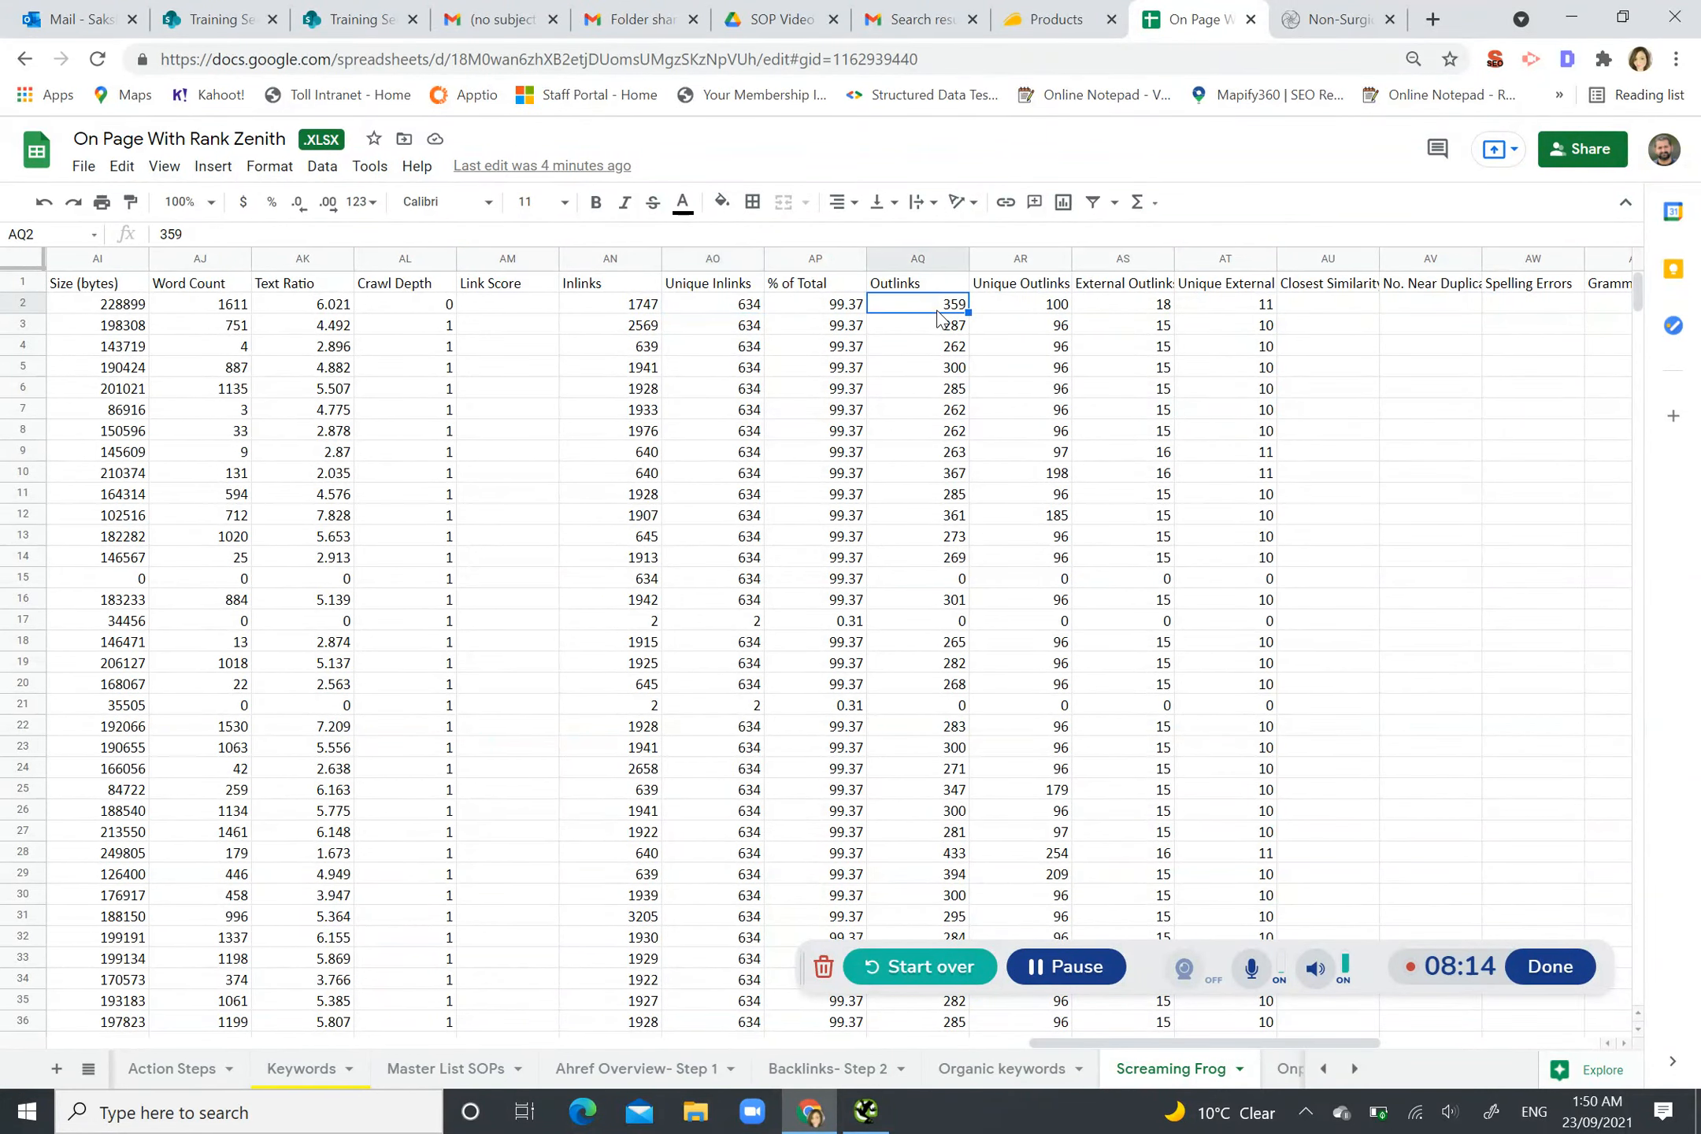
# Step: Follow the homepage row through the remaining columns, from Unique Outlinks past Hash, Response Time and redirects to Crawl Timestamp
pyautogui.press('Right')
pyautogui.press('Right')
pyautogui.press('Right')
pyautogui.press('Right')
pyautogui.press('Right')
pyautogui.press('Right')
pyautogui.press('Right')
pyautogui.press('Right')
pyautogui.press('Right')
pyautogui.press('Right')
pyautogui.press('Right')
pyautogui.press('Right')
pyautogui.press('Right')
pyautogui.press('Right')
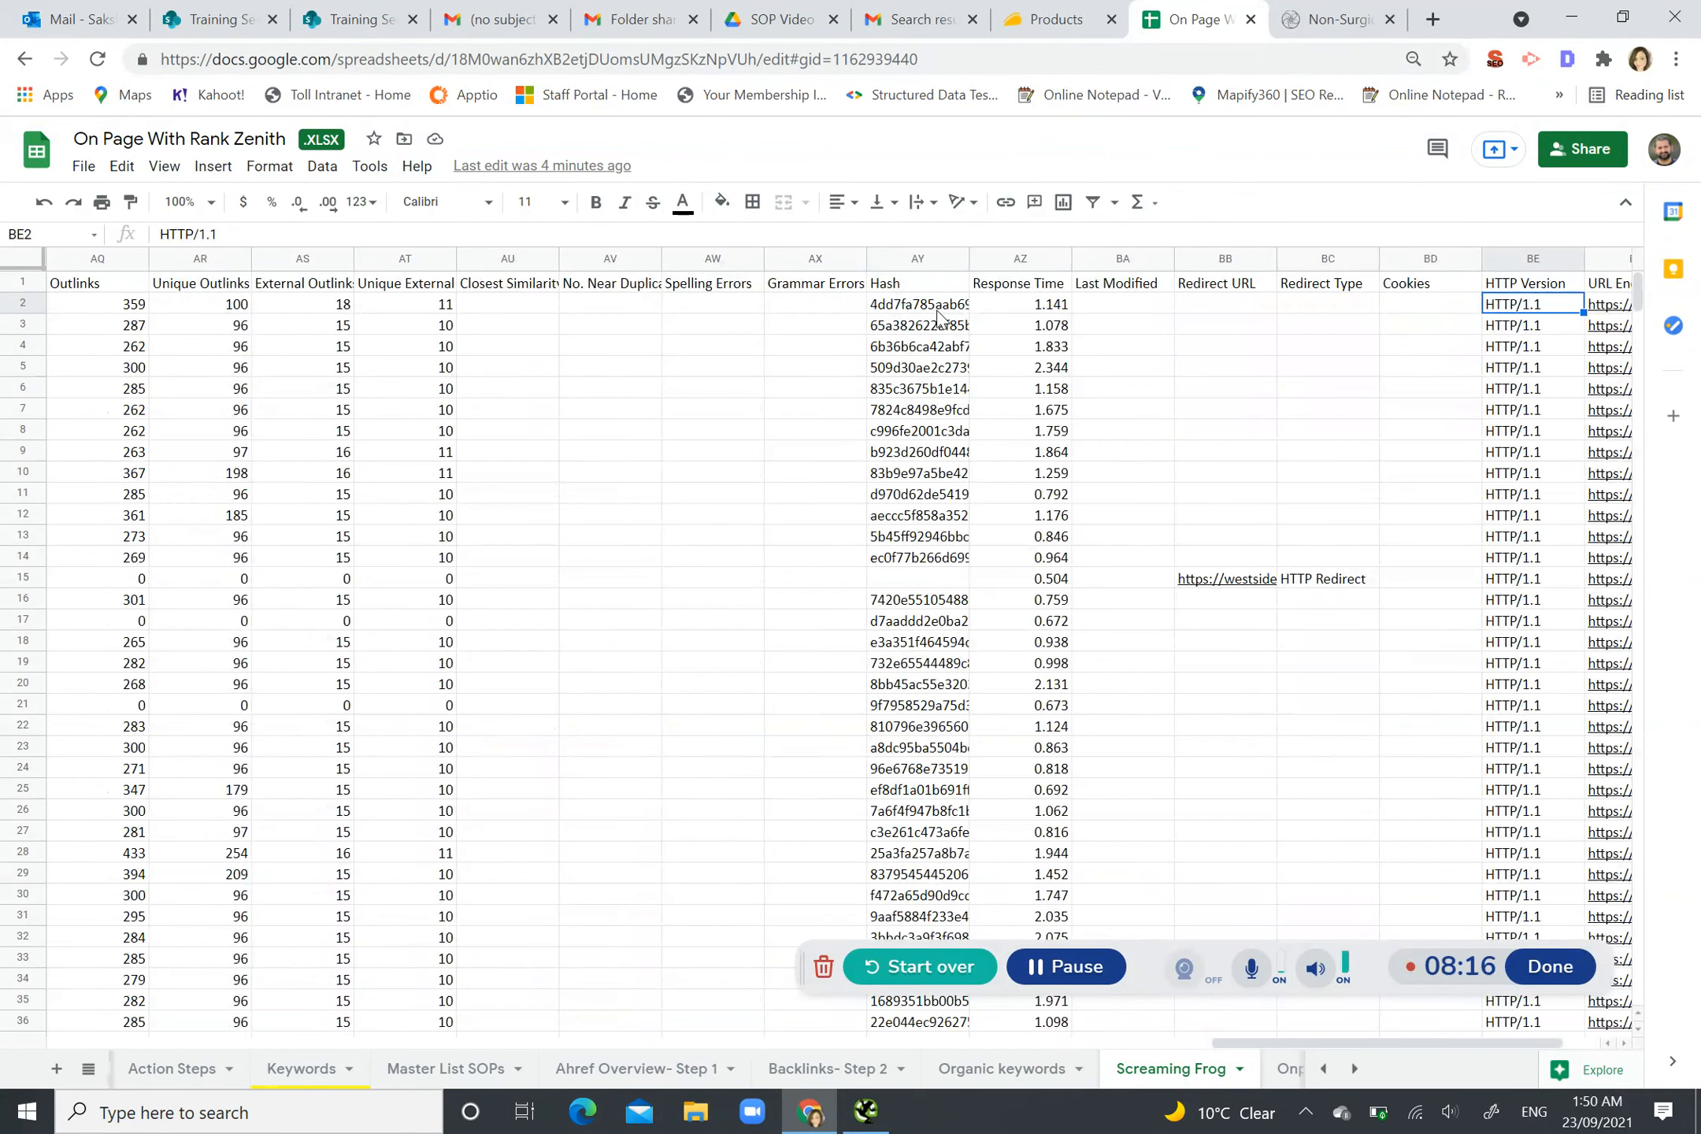
pyautogui.press('Right')
pyautogui.press('Right')
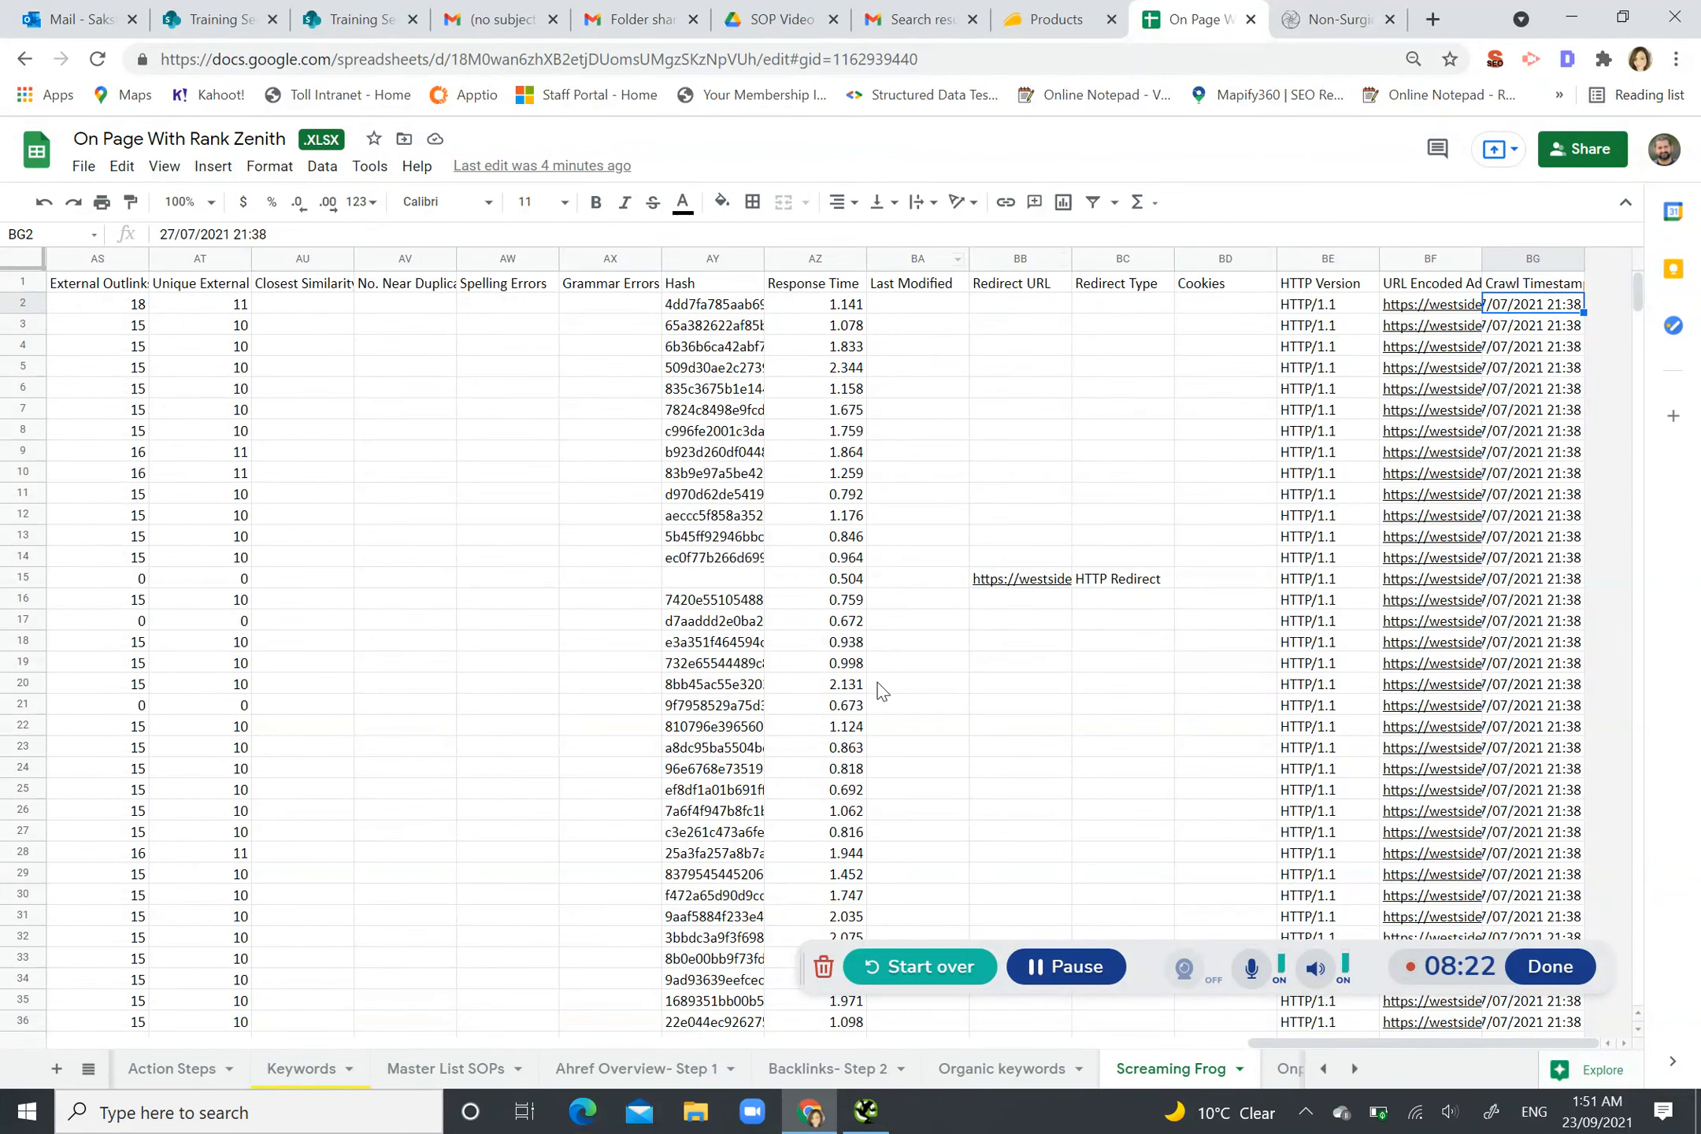
# Step: Switch to Screaming Frog SEO Spider and filter the internal URL list to HTML
pyautogui.click(880, 1115)
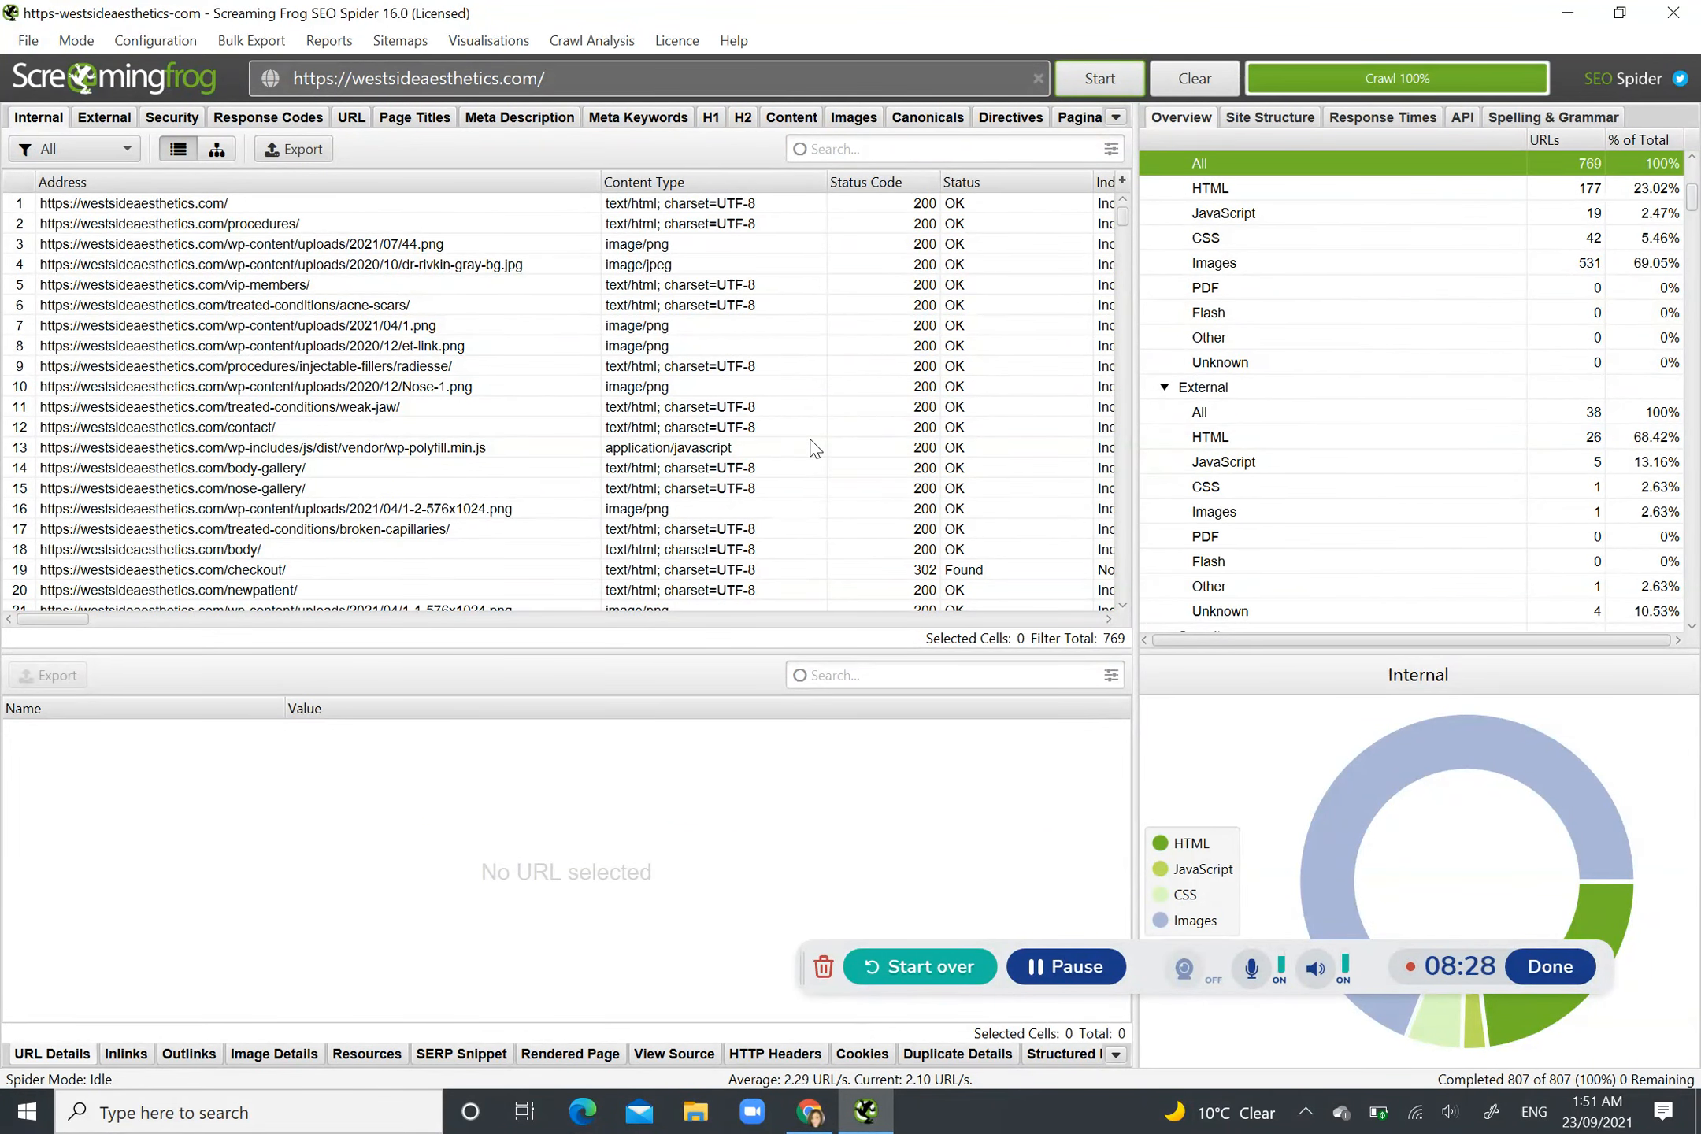
pyautogui.click(123, 150)
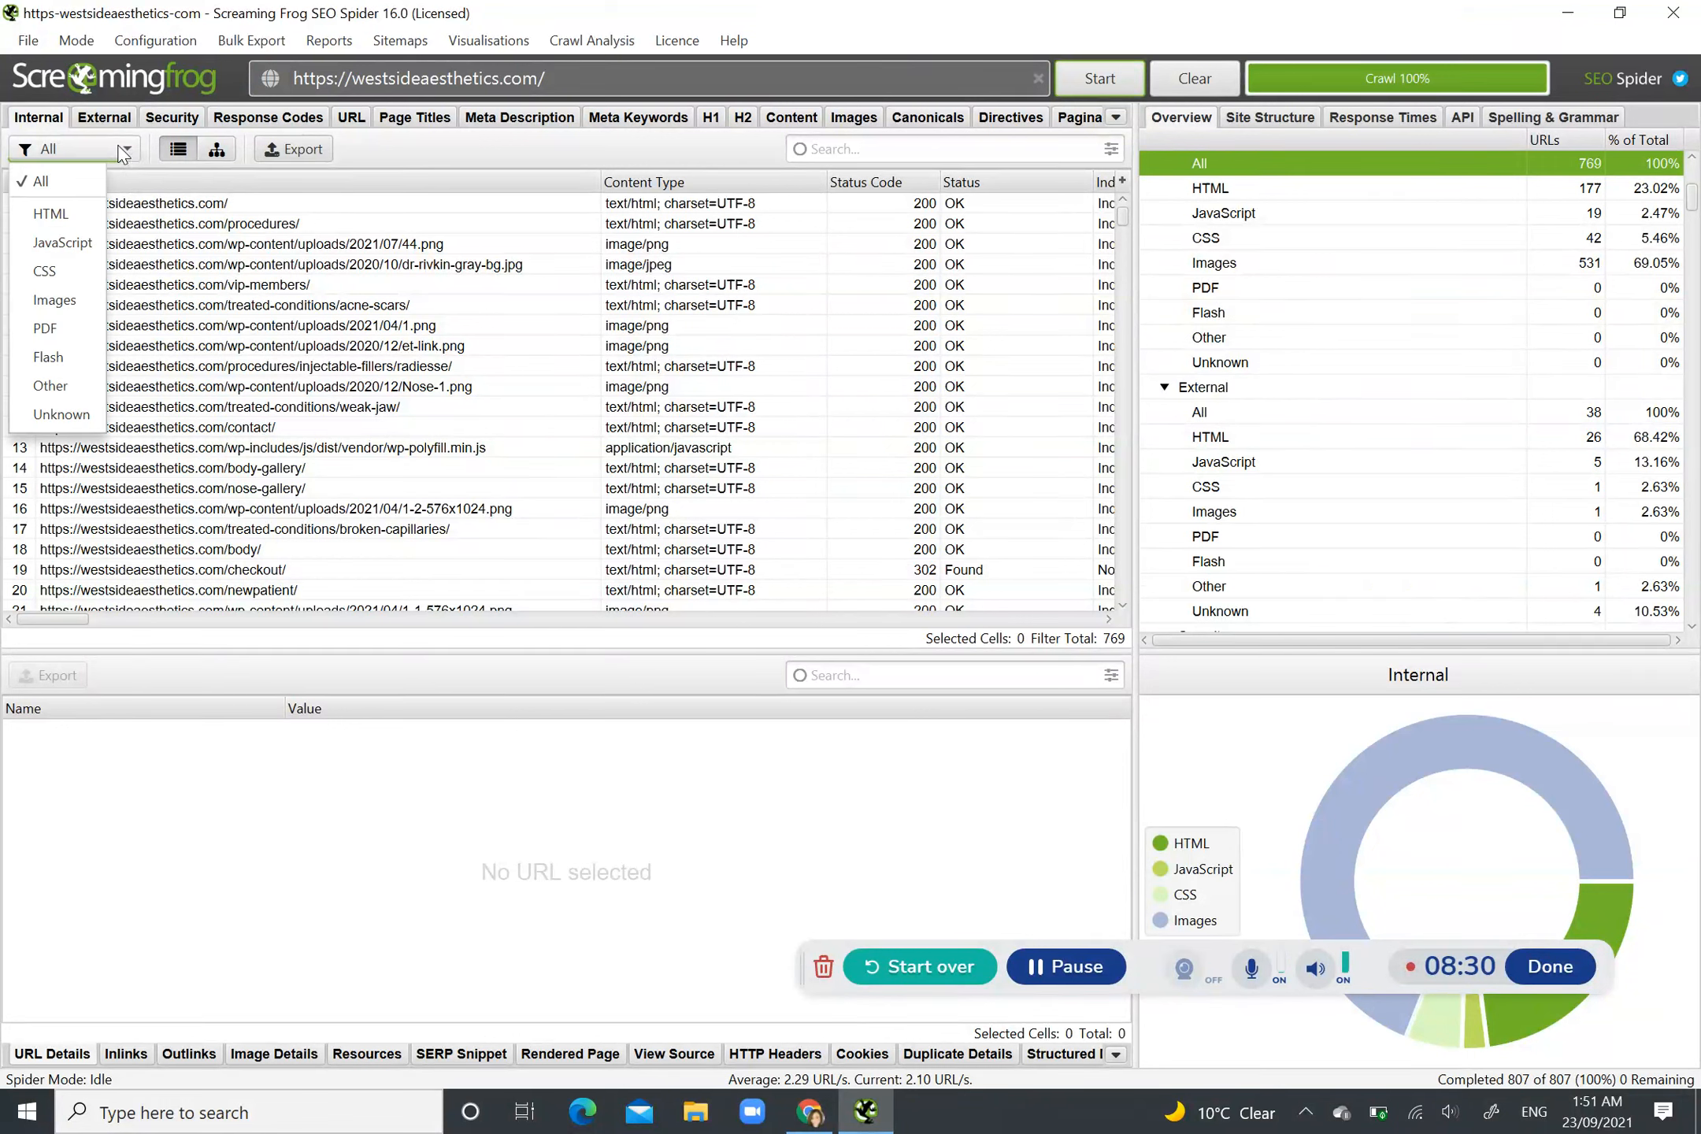
pyautogui.click(79, 217)
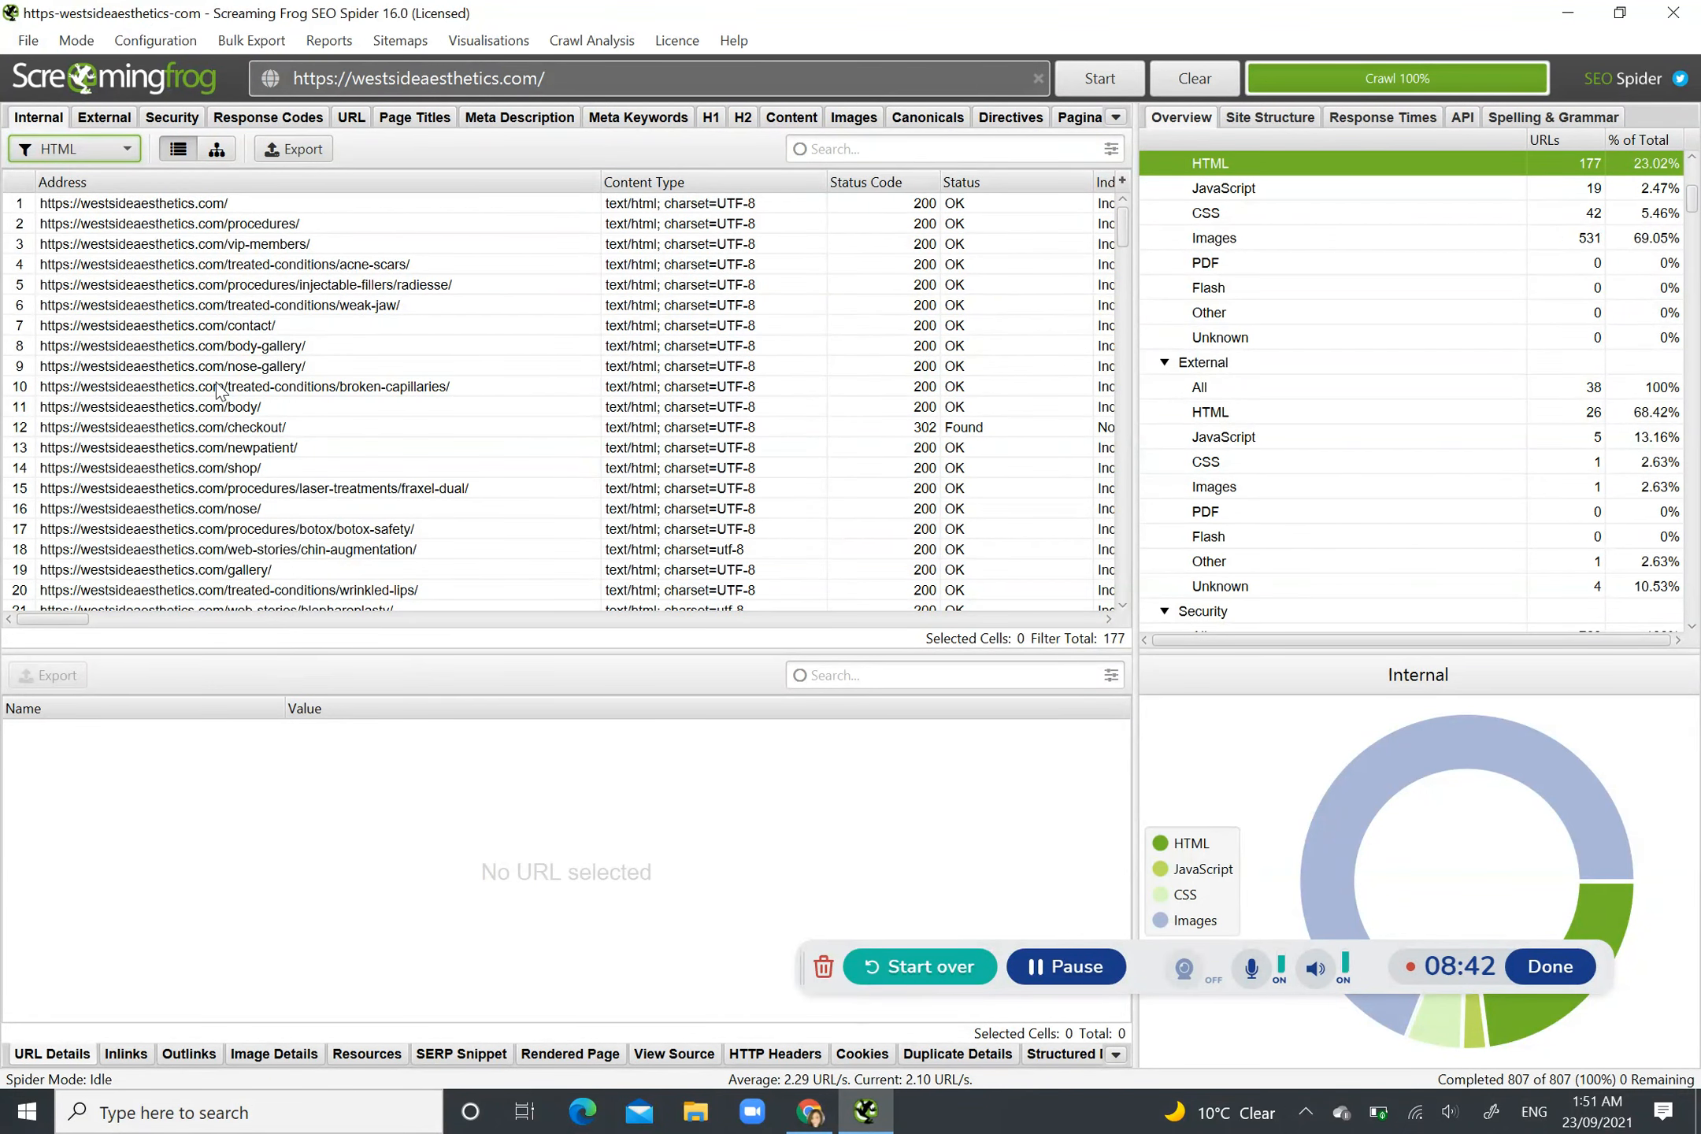
pyautogui.click(228, 205)
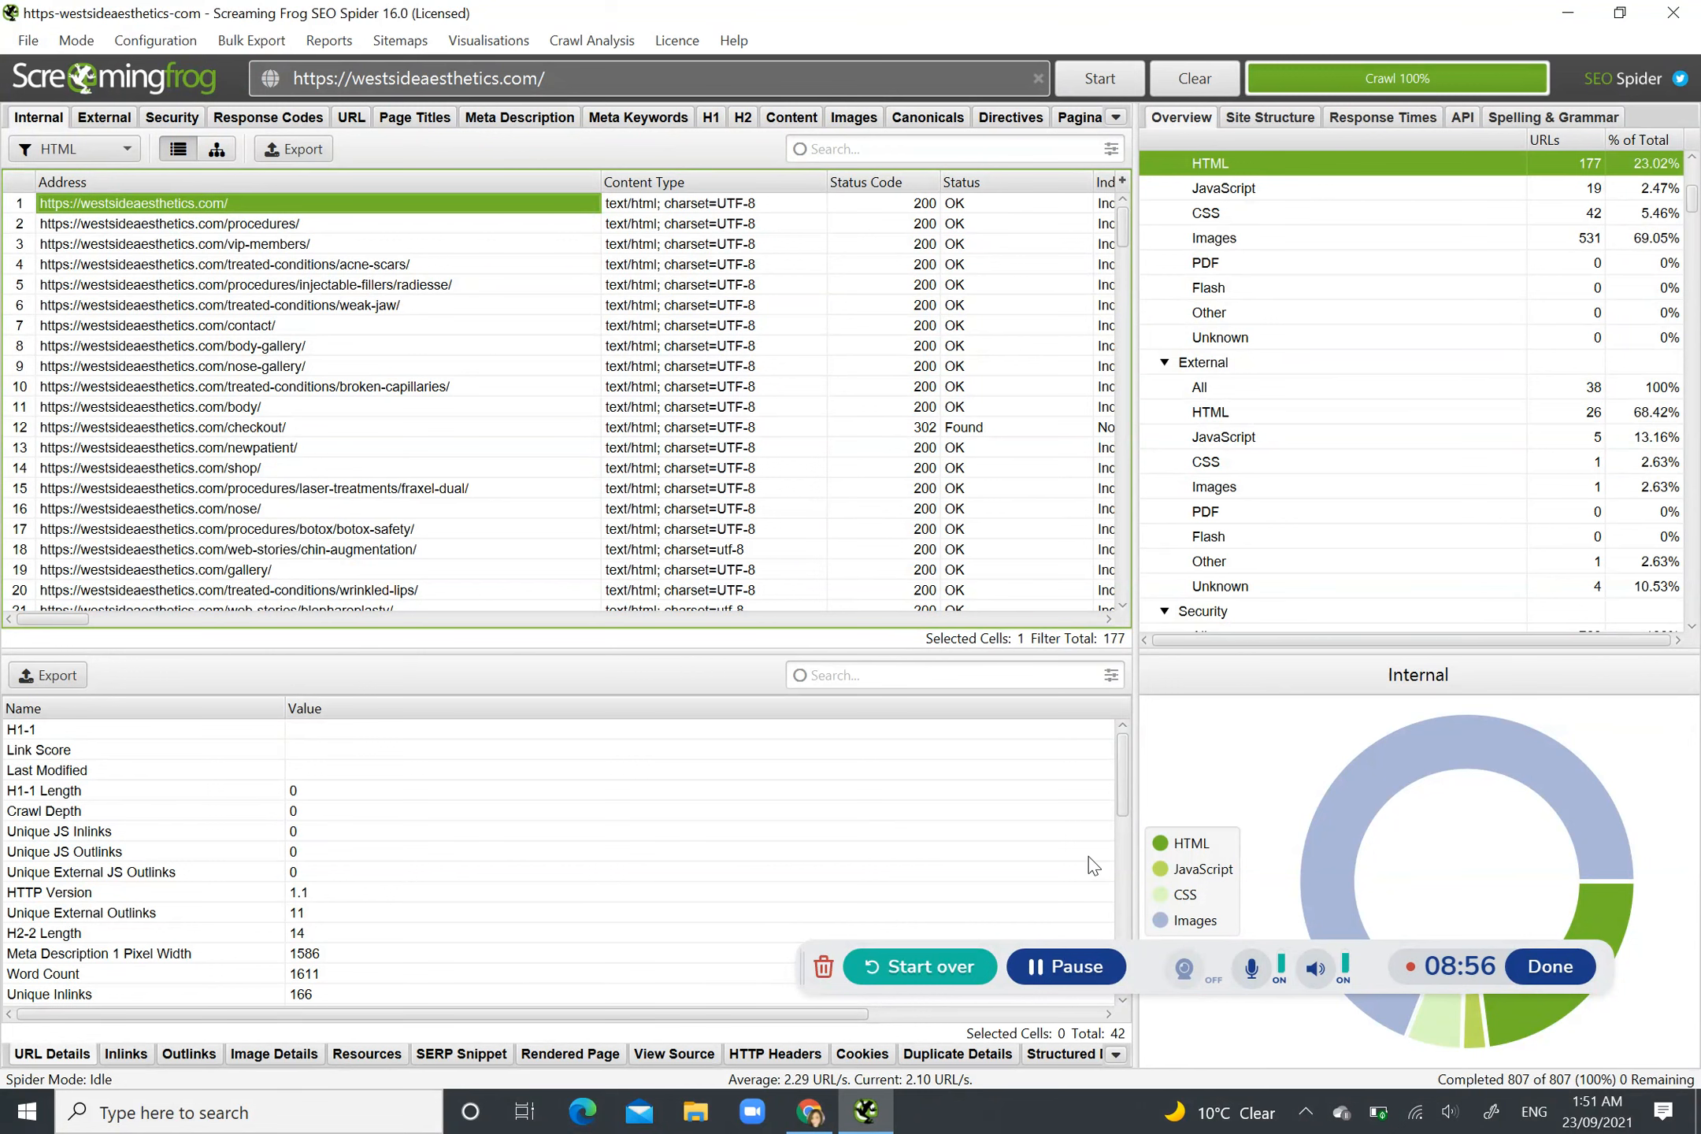
pyautogui.moveTo(1120, 787); pyautogui.dragTo(1131, 839)
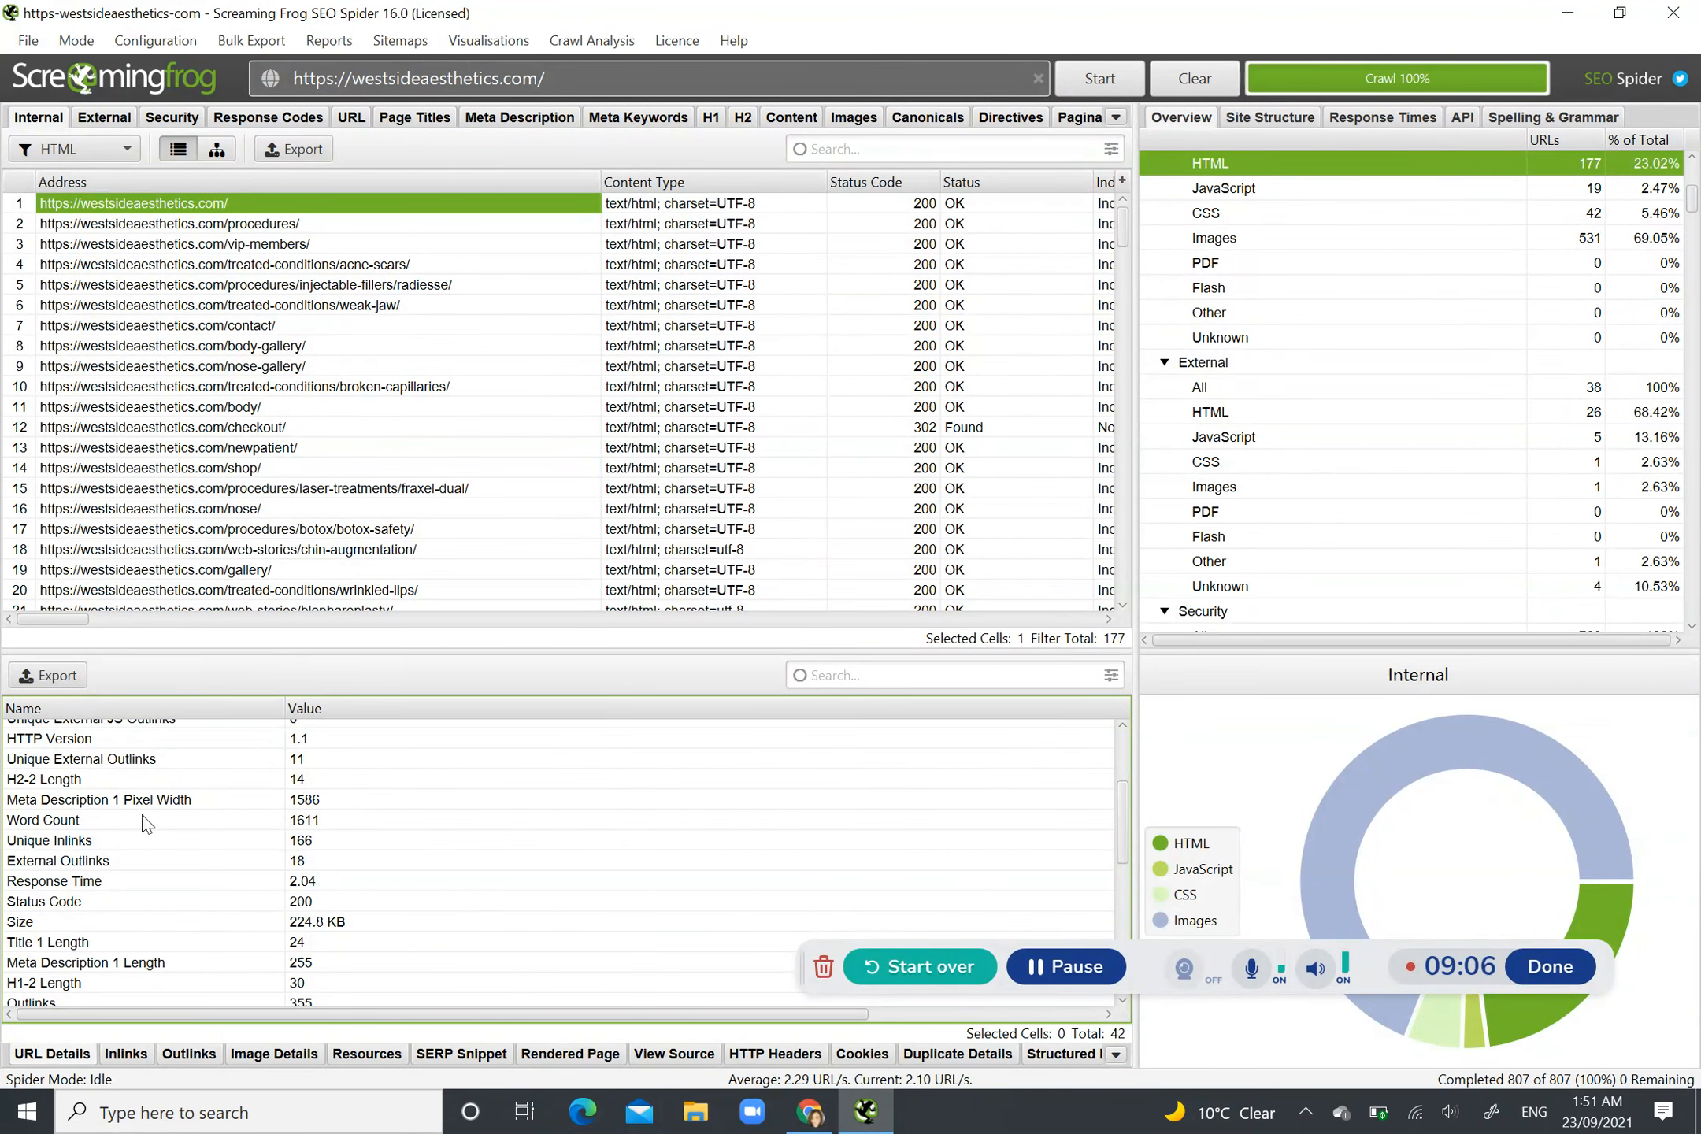
pyautogui.click(338, 821)
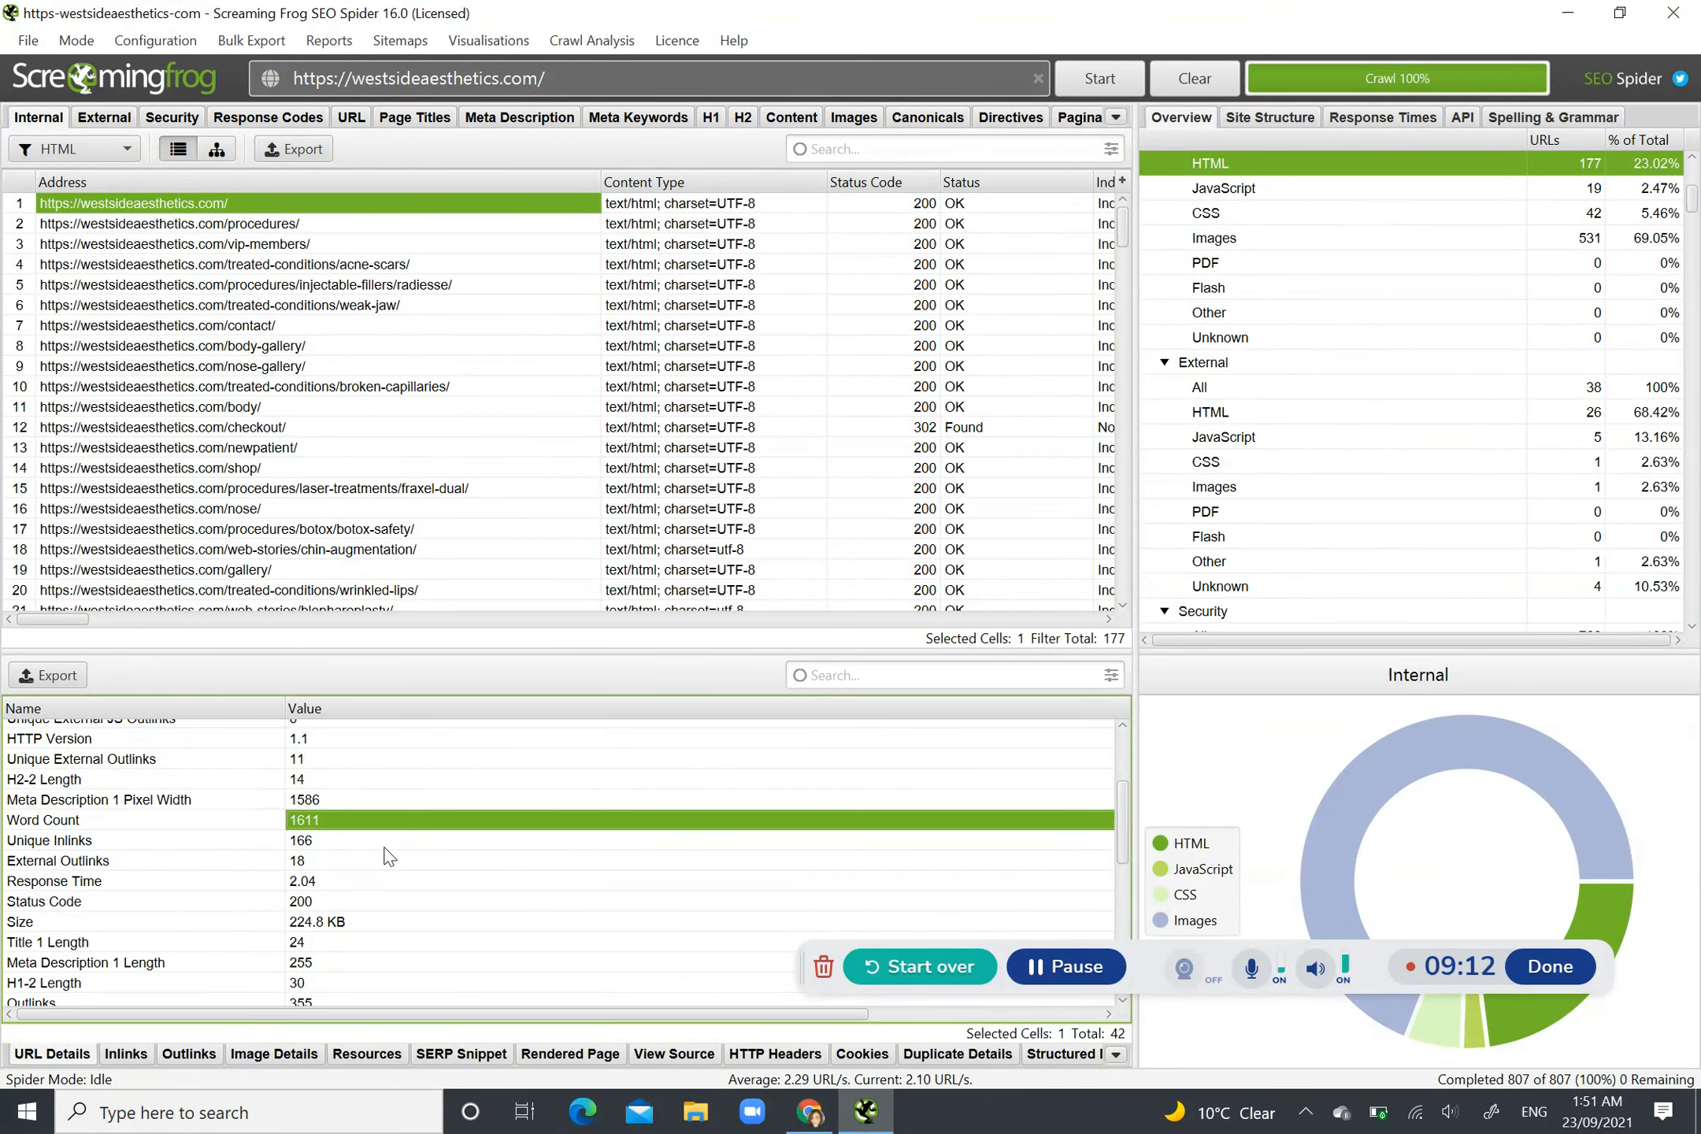
# Step: Examine the homepage's inlinks with their anchor texts, and its outlinks across the anchor text, follow and status columns
pyautogui.click(141, 1057)
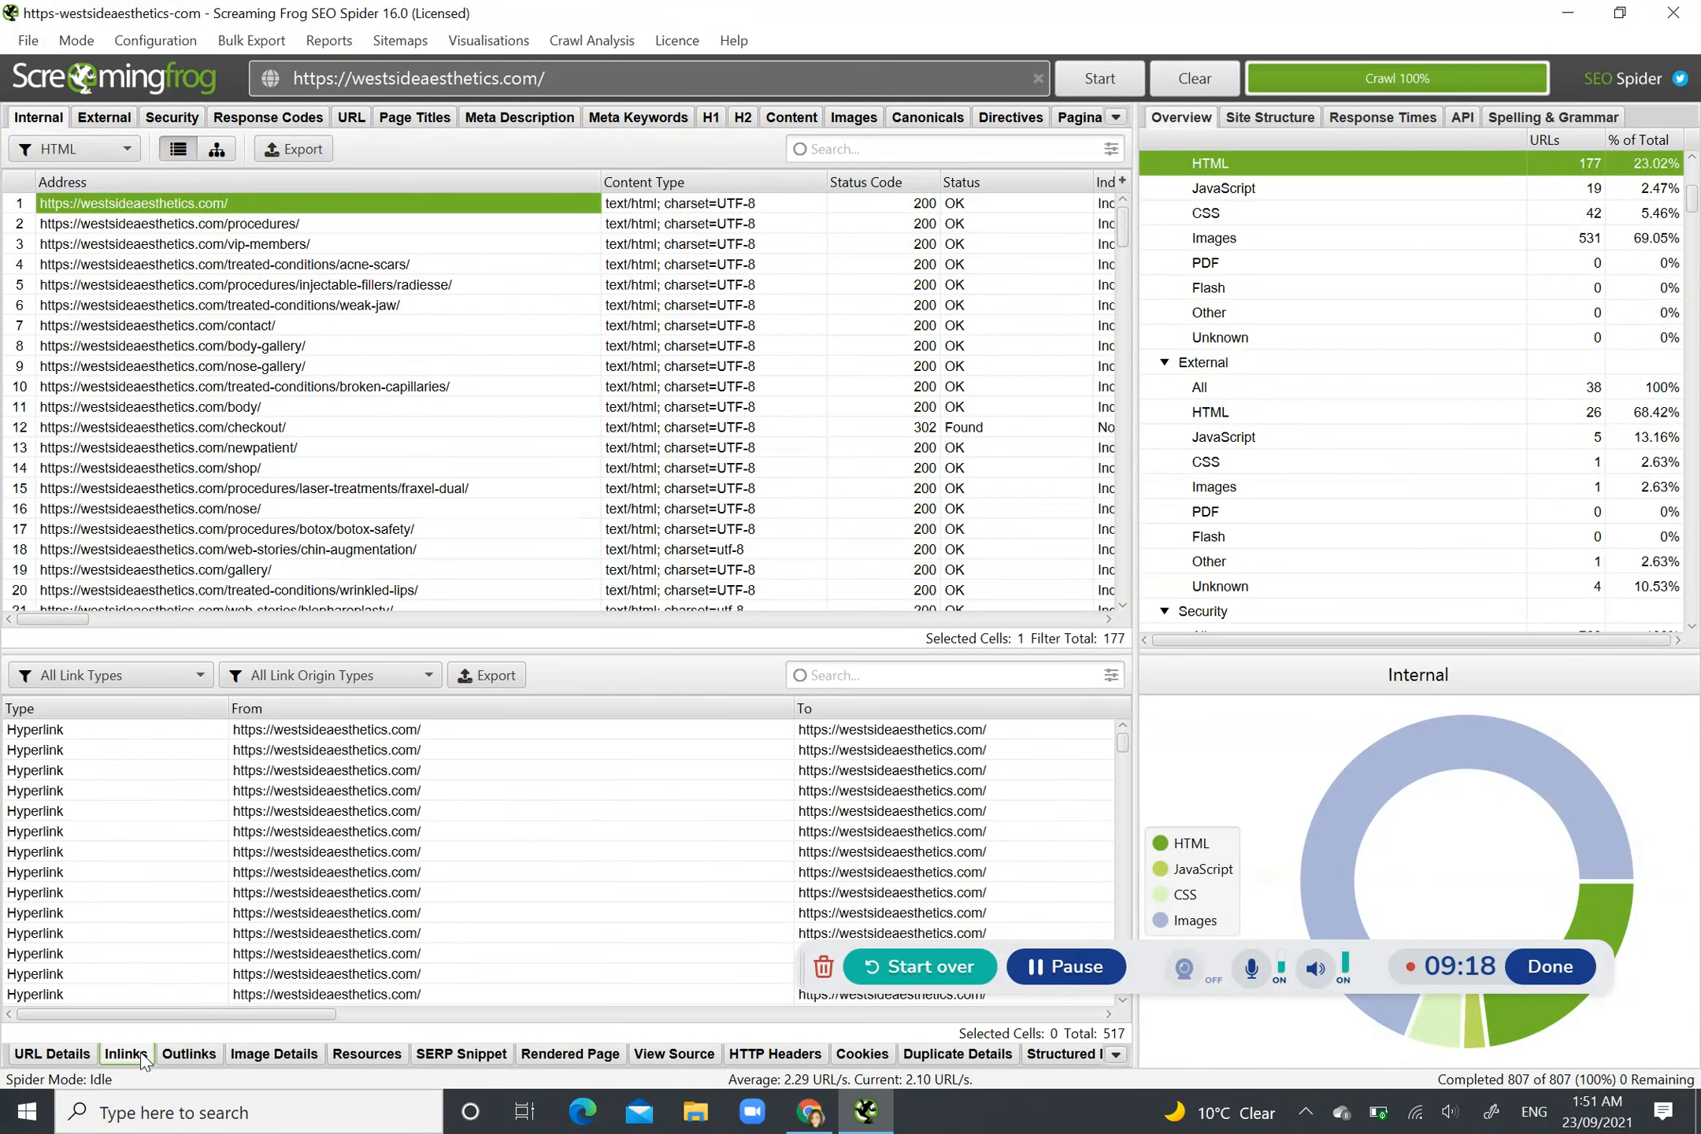
pyautogui.moveTo(307, 1018); pyautogui.dragTo(513, 850)
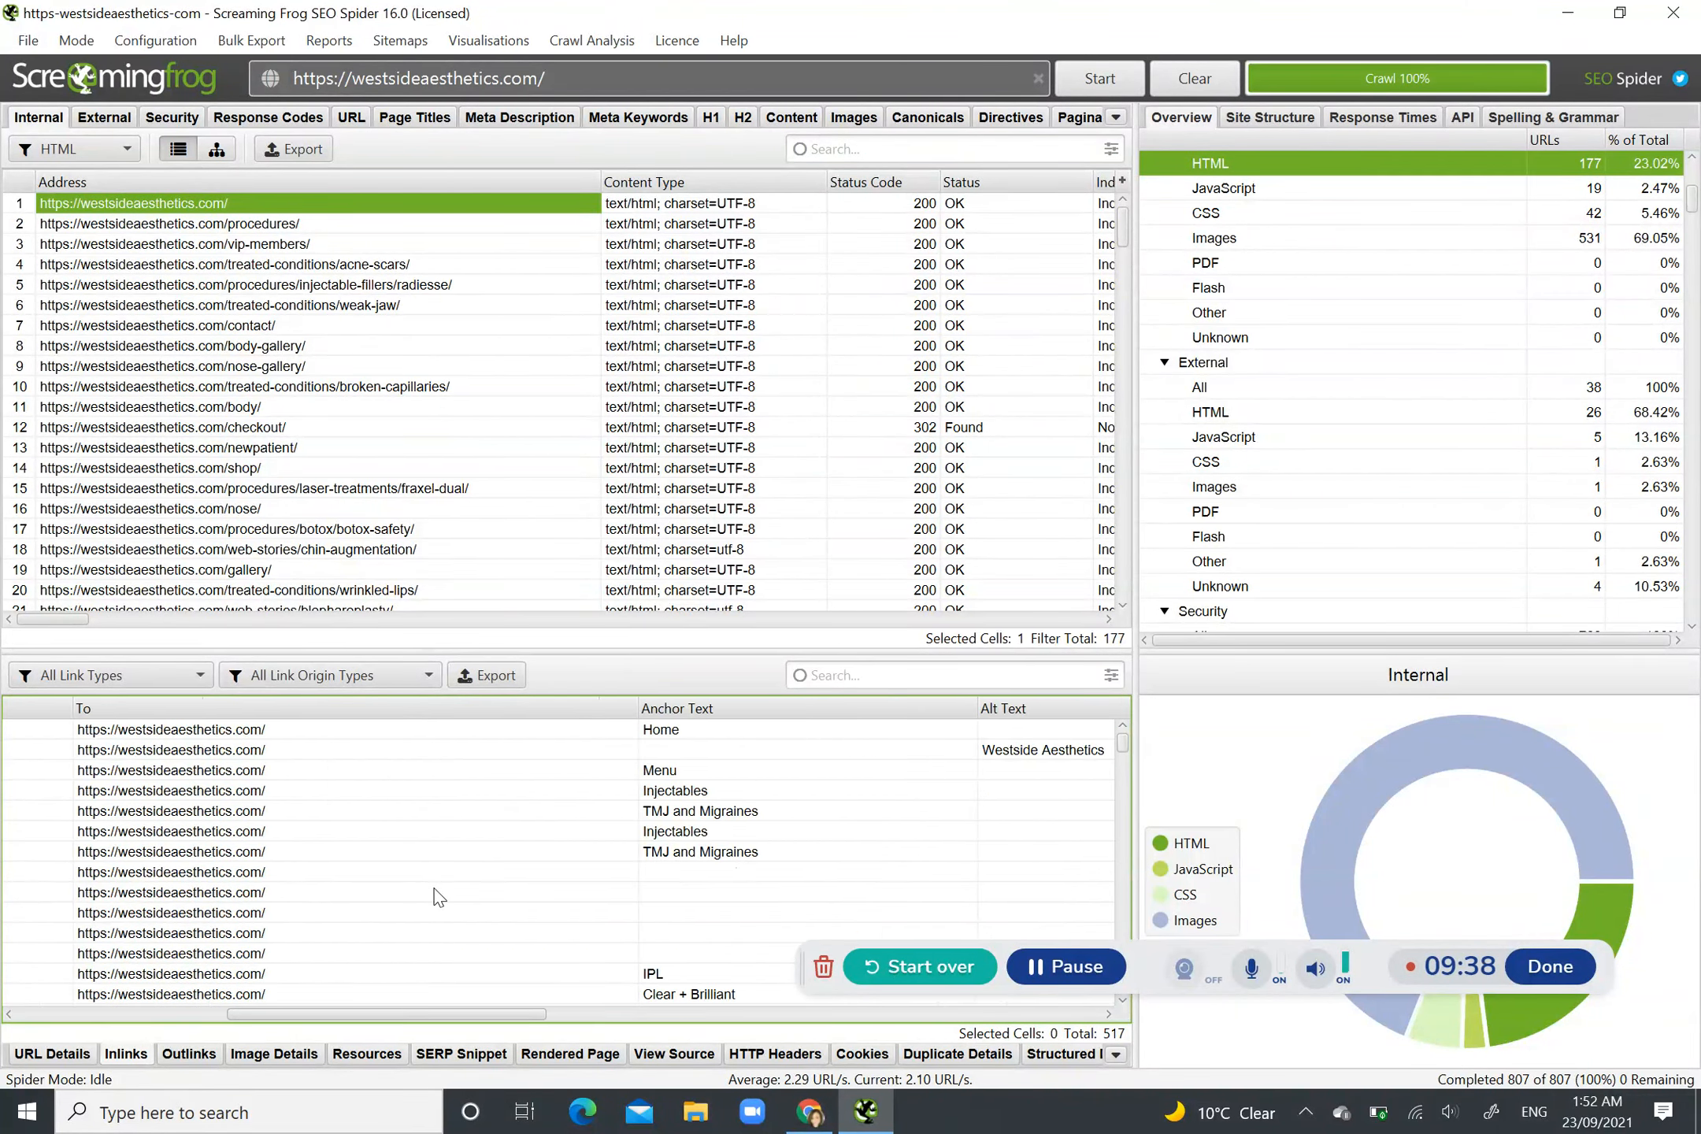
pyautogui.click(193, 1055)
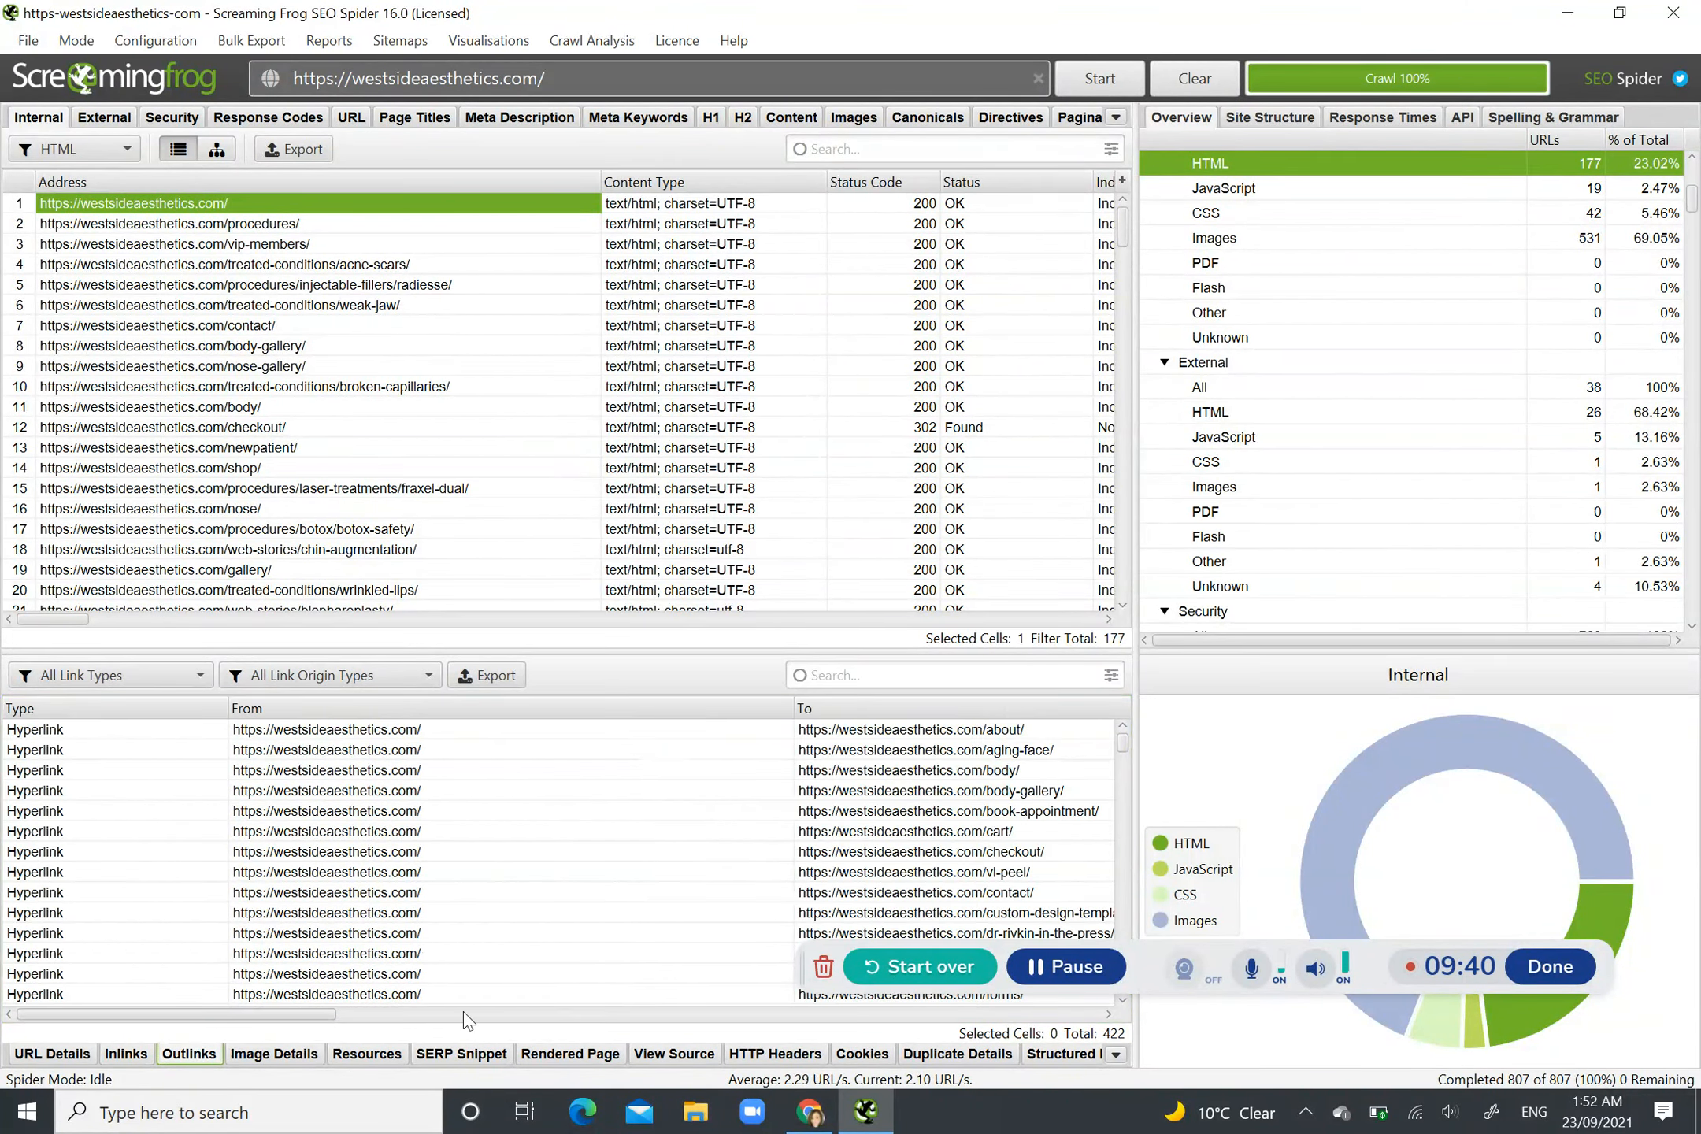
pyautogui.click(314, 1021)
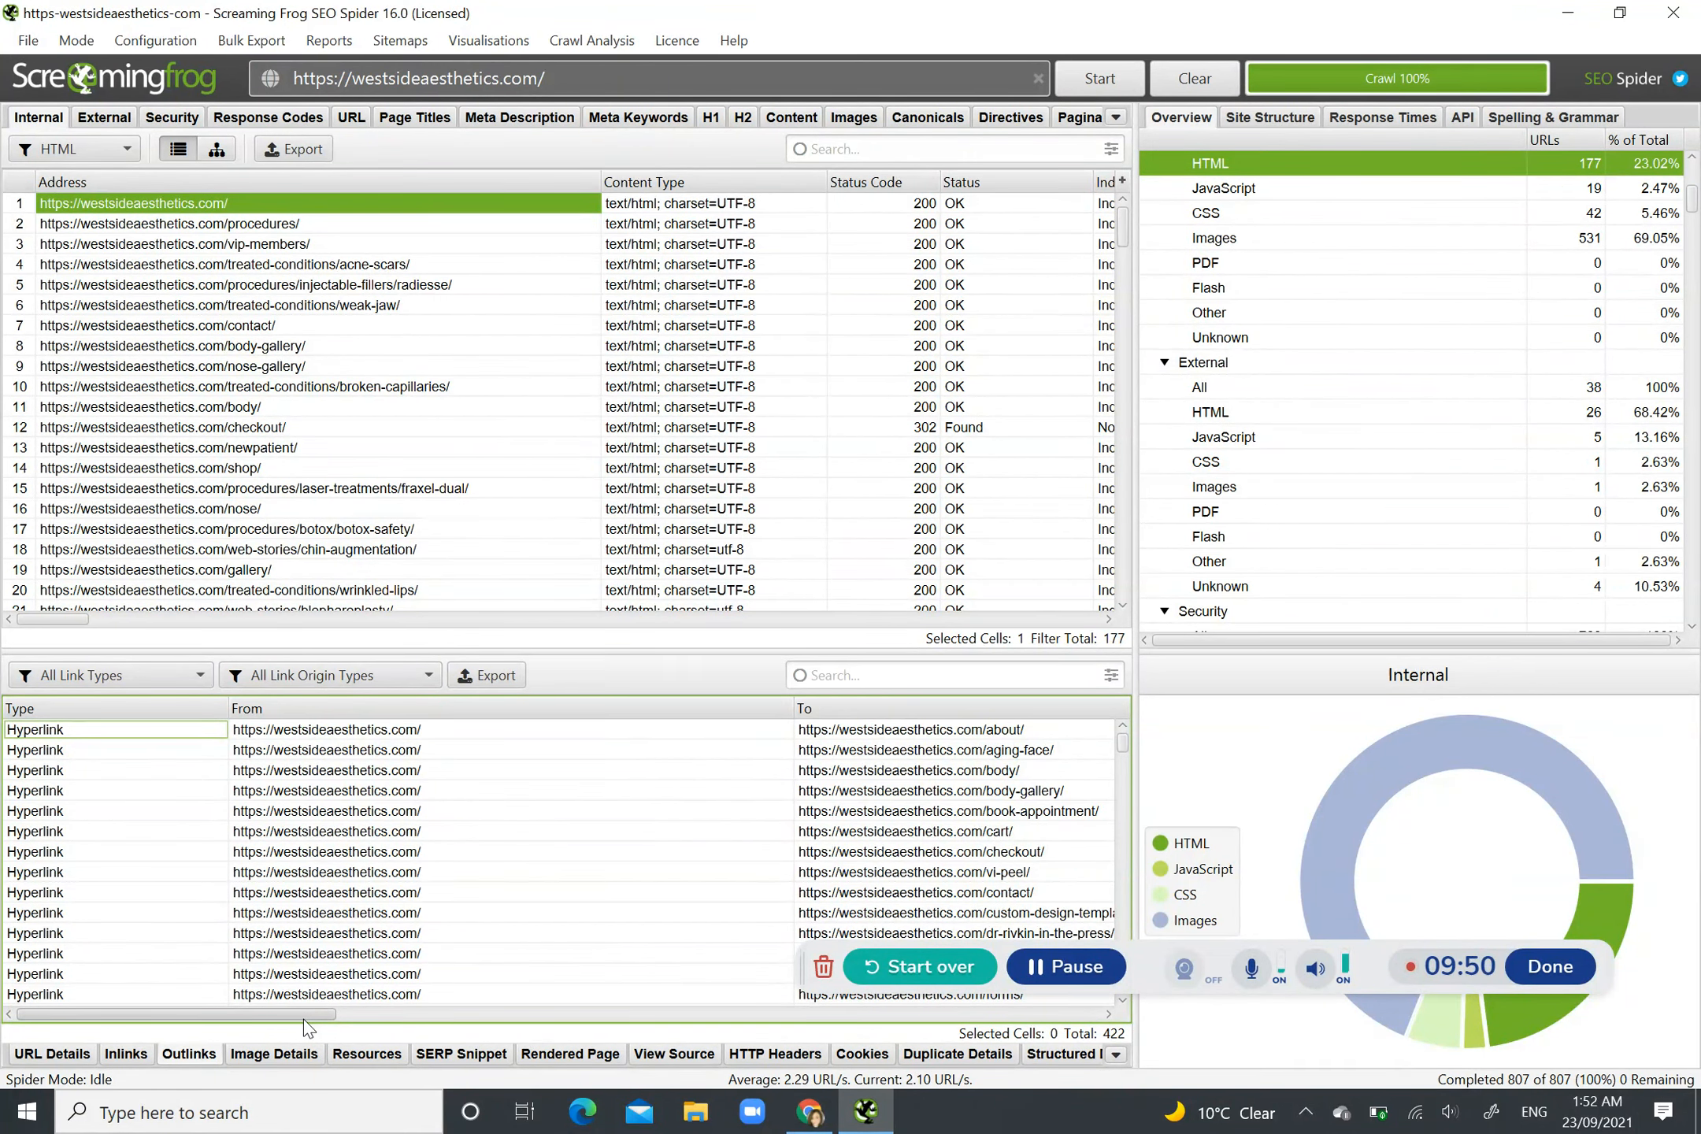
pyautogui.moveTo(303, 1019); pyautogui.dragTo(736, 1003)
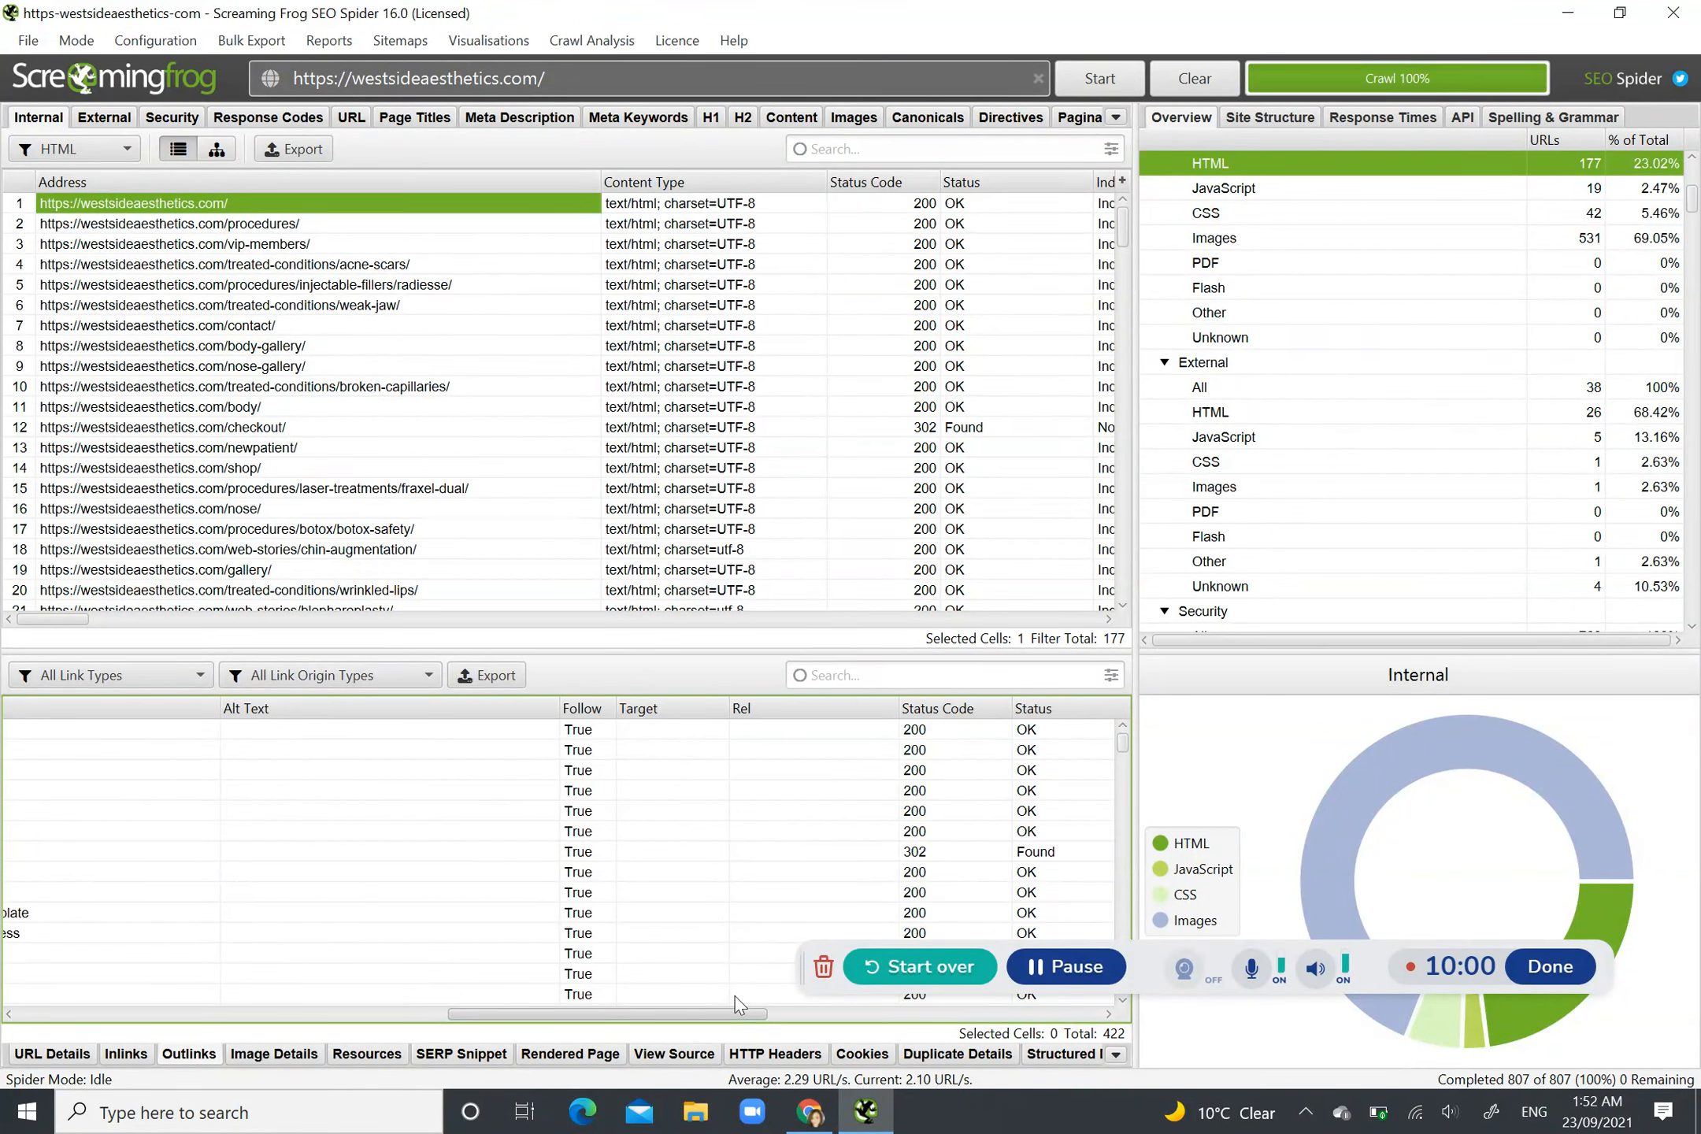
pyautogui.moveTo(738, 1004); pyautogui.dragTo(424, 999)
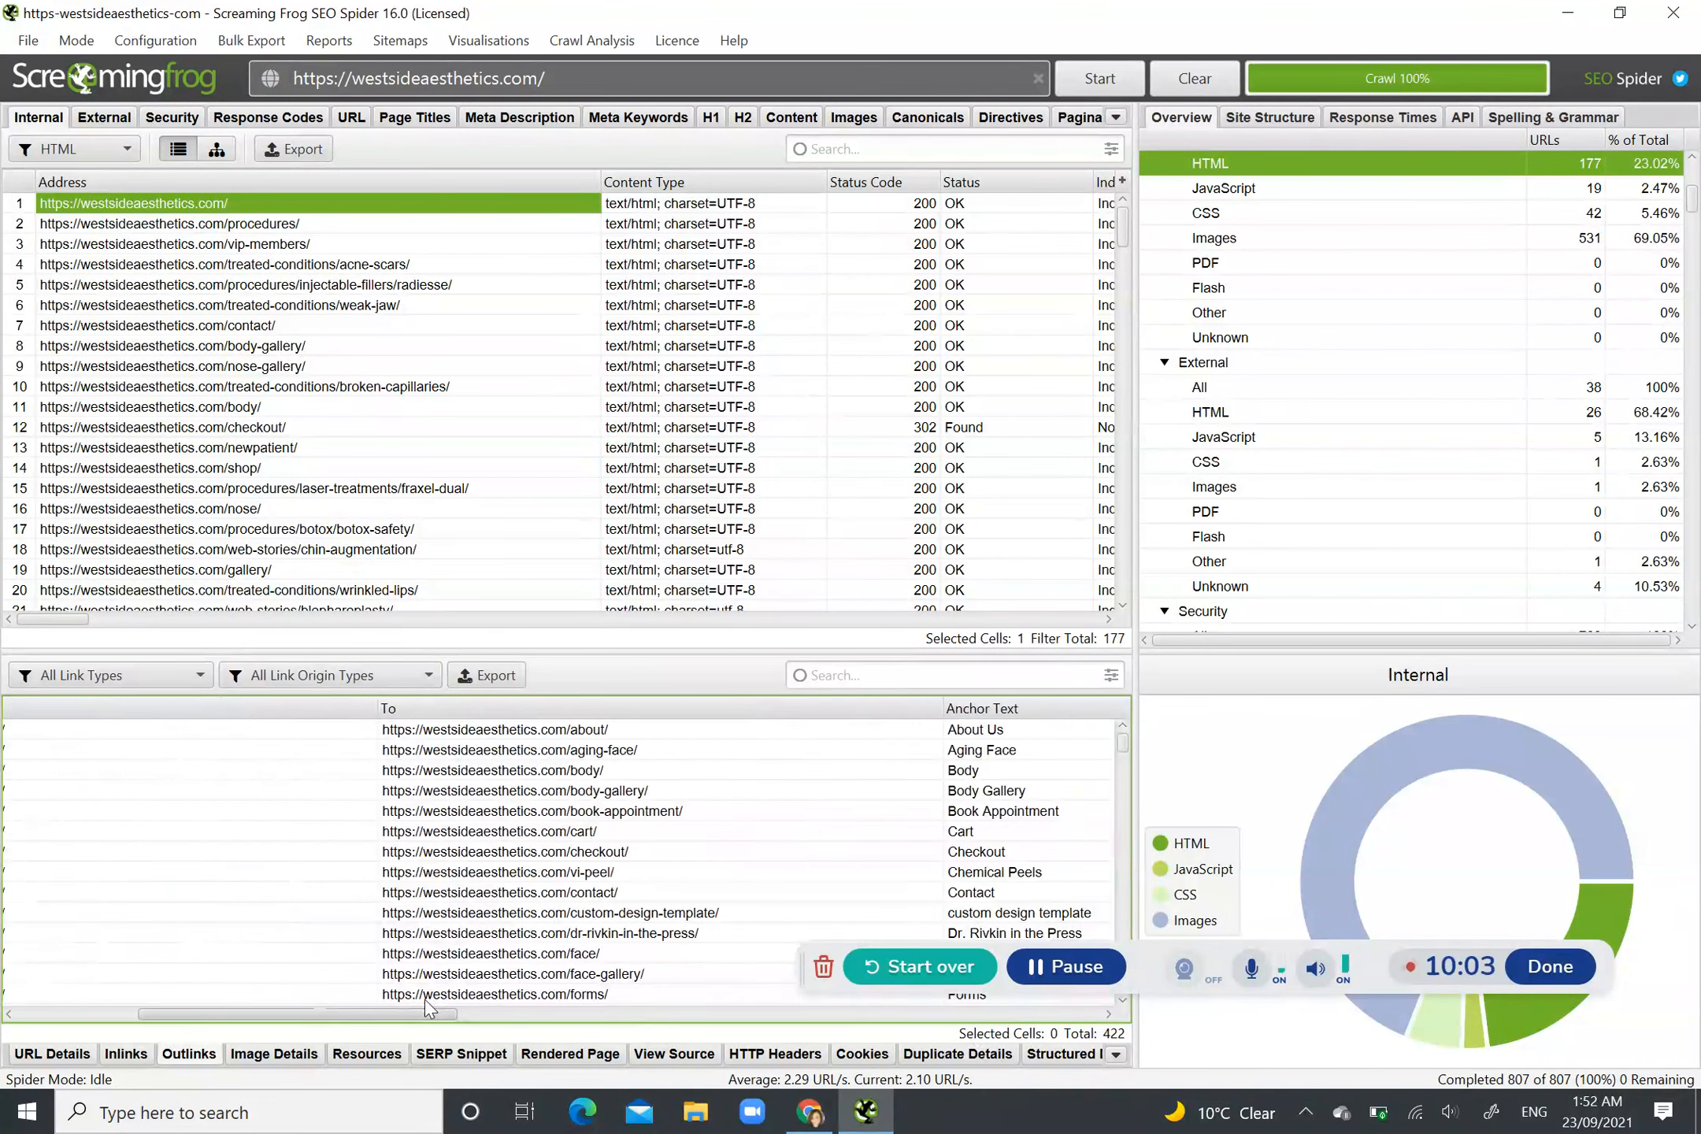
# Step: Check the alt text of the homepage's images down to the last entry, and look through the available URL detail views
pyautogui.click(274, 1055)
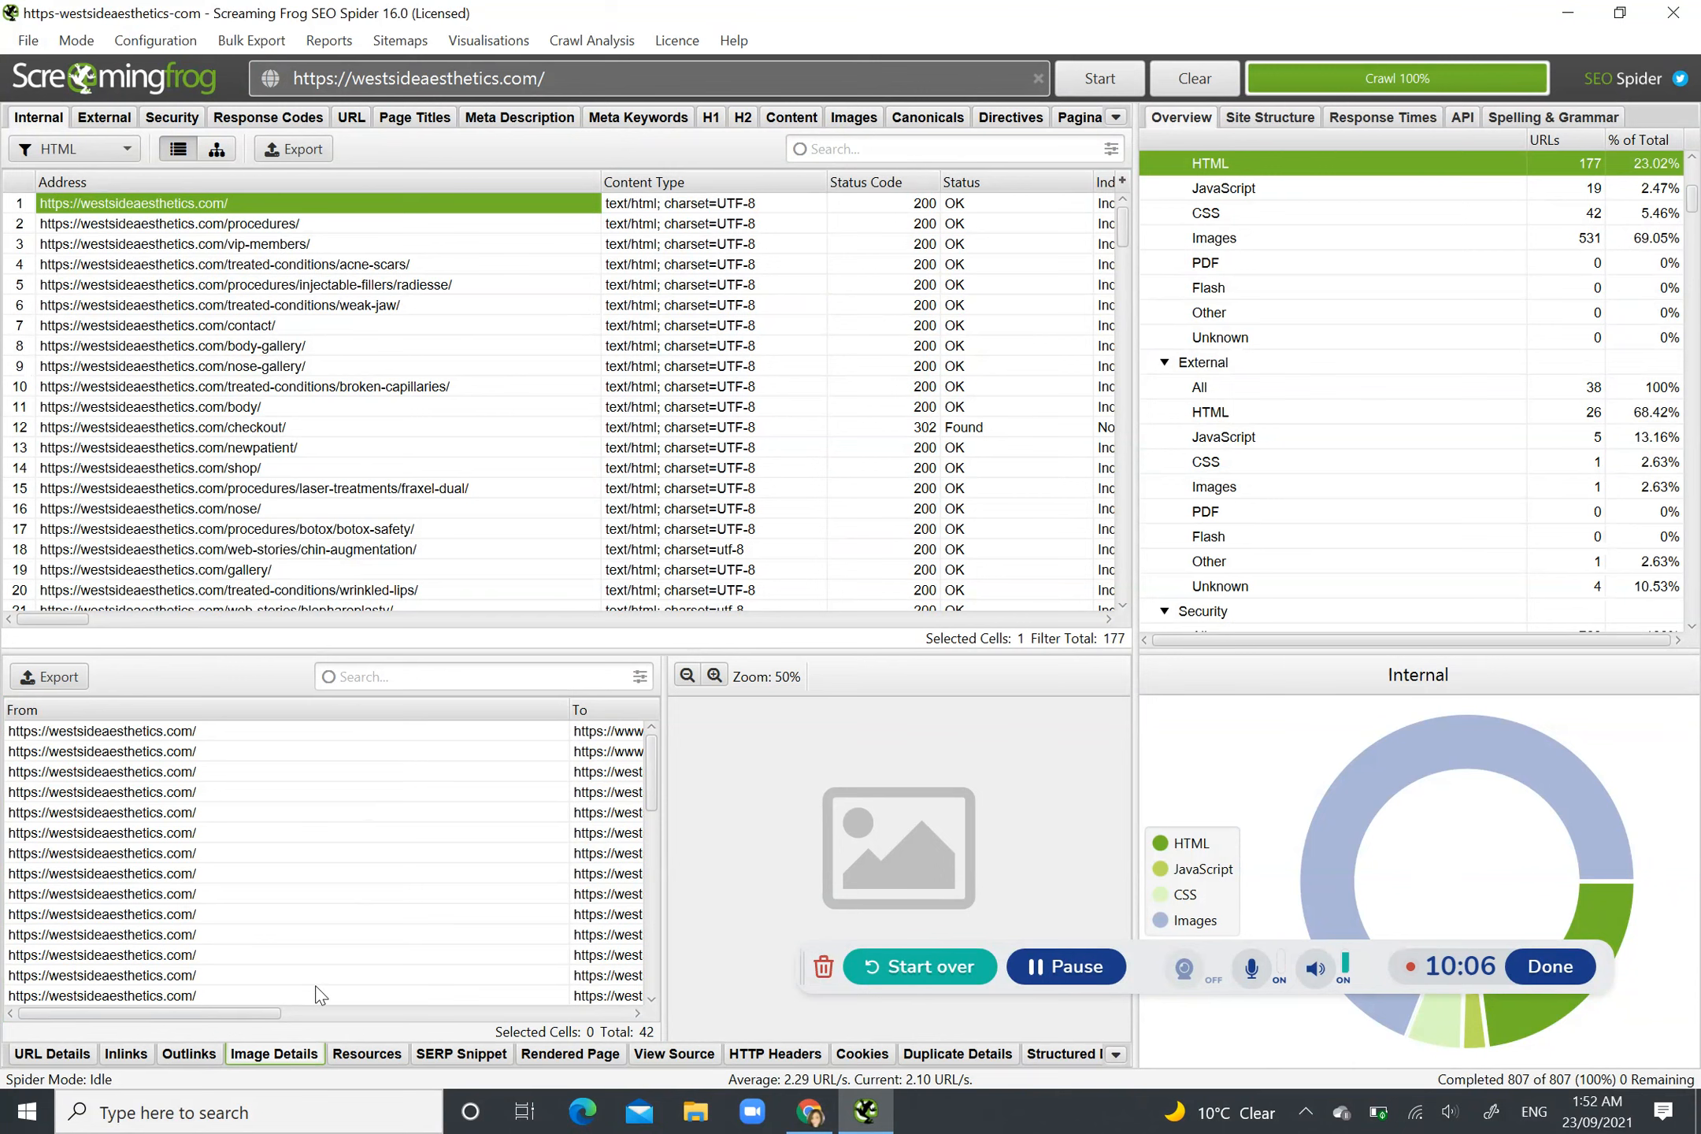
pyautogui.moveTo(237, 1013); pyautogui.dragTo(630, 1020)
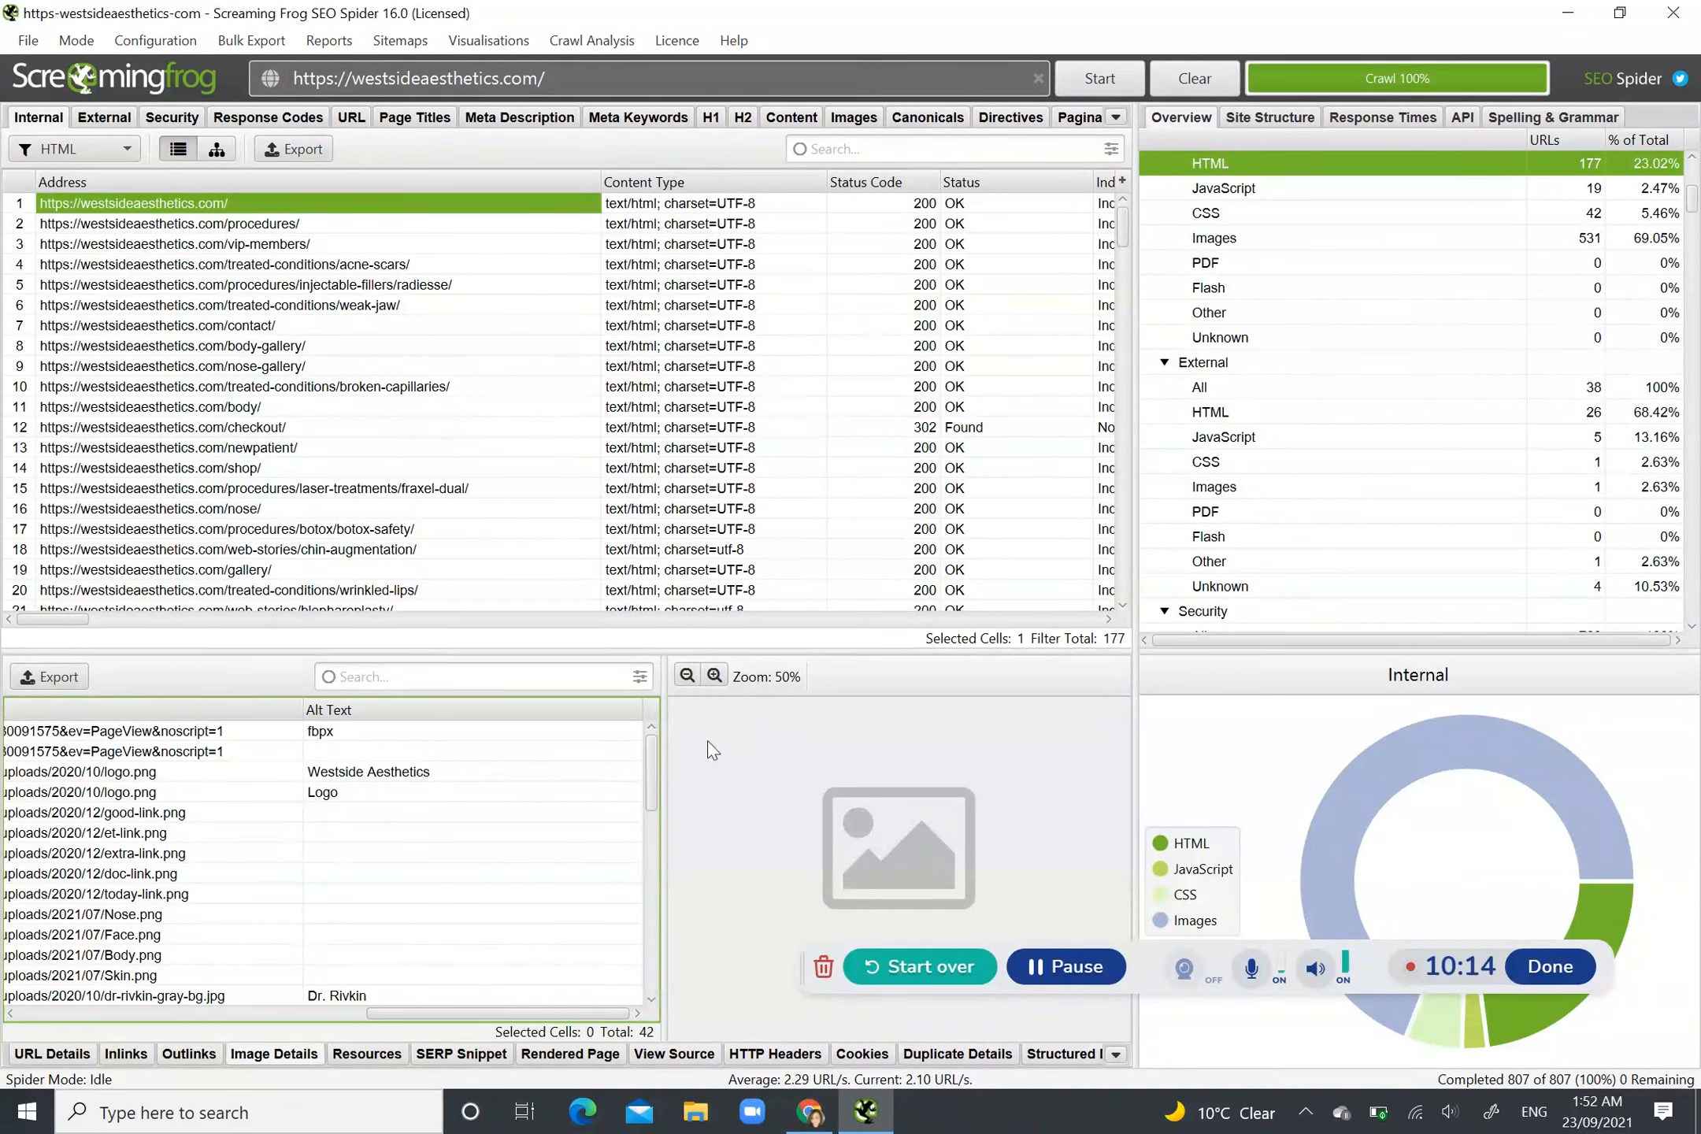
pyautogui.moveTo(653, 777); pyautogui.dragTo(653, 1000)
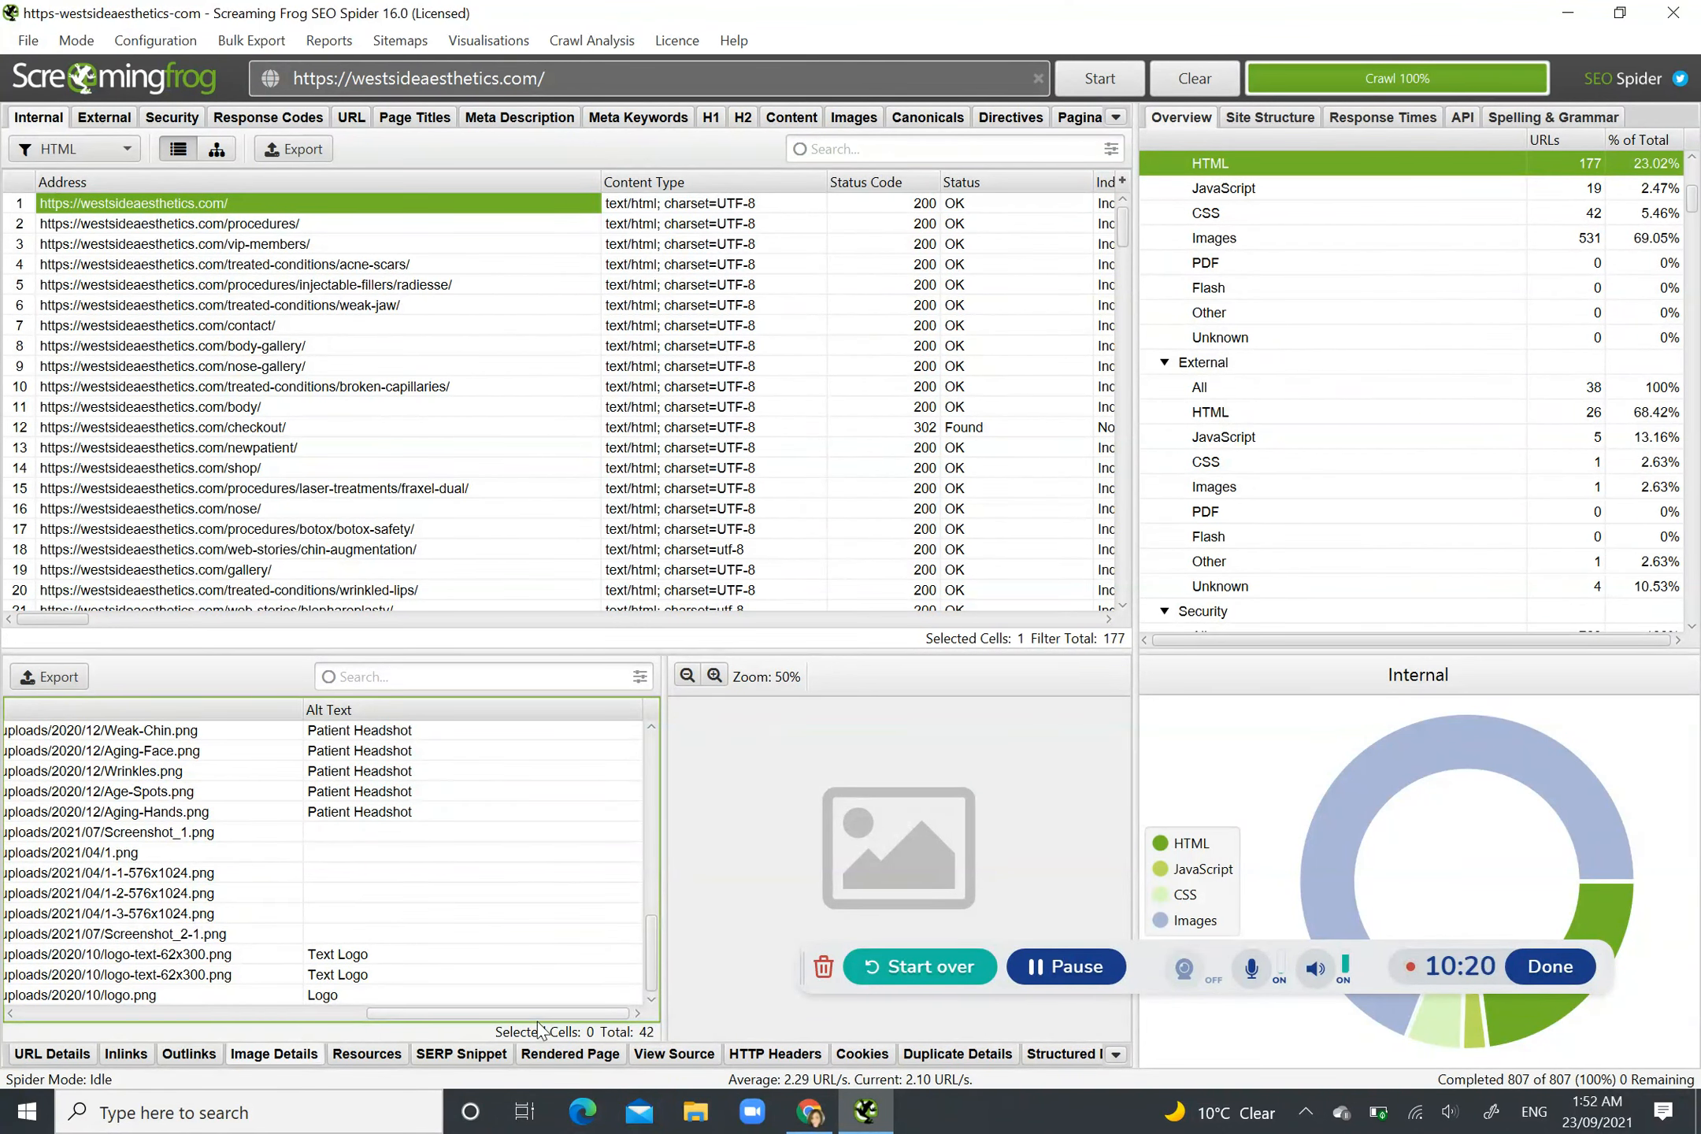
pyautogui.moveTo(537, 1013); pyautogui.dragTo(152, 962)
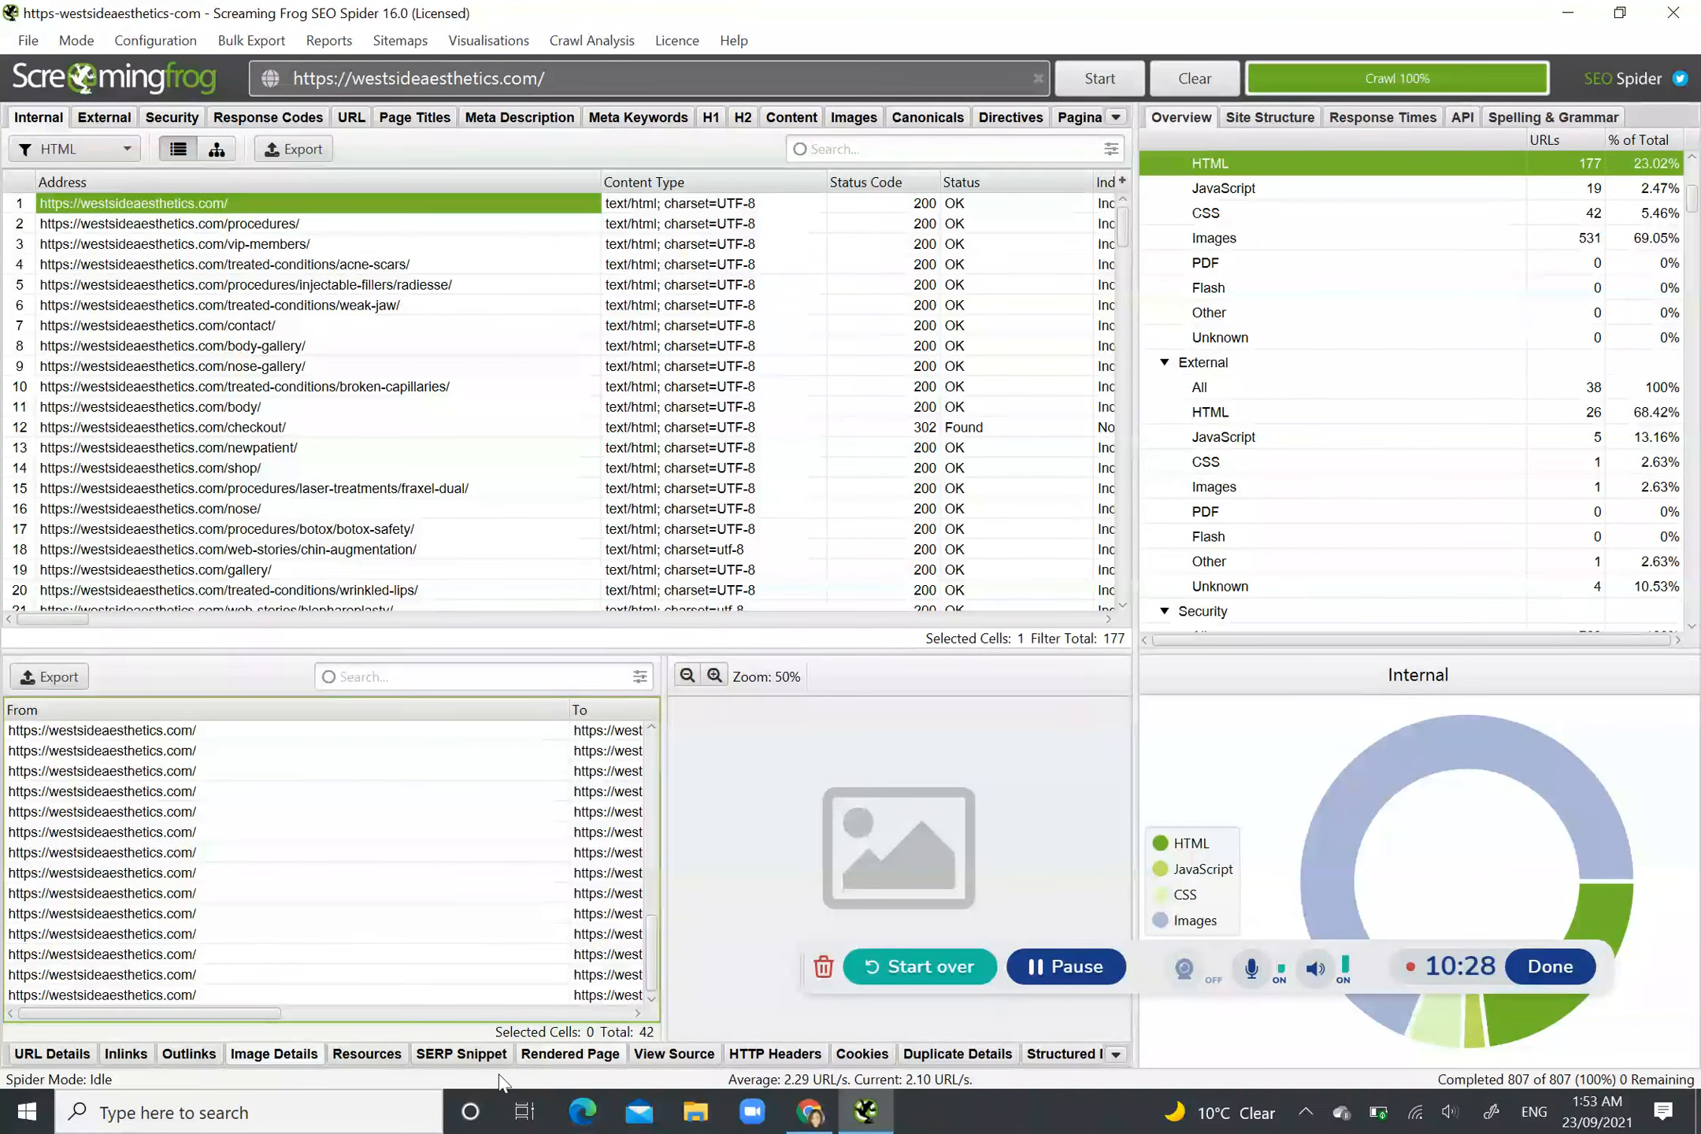
pyautogui.click(1115, 1055)
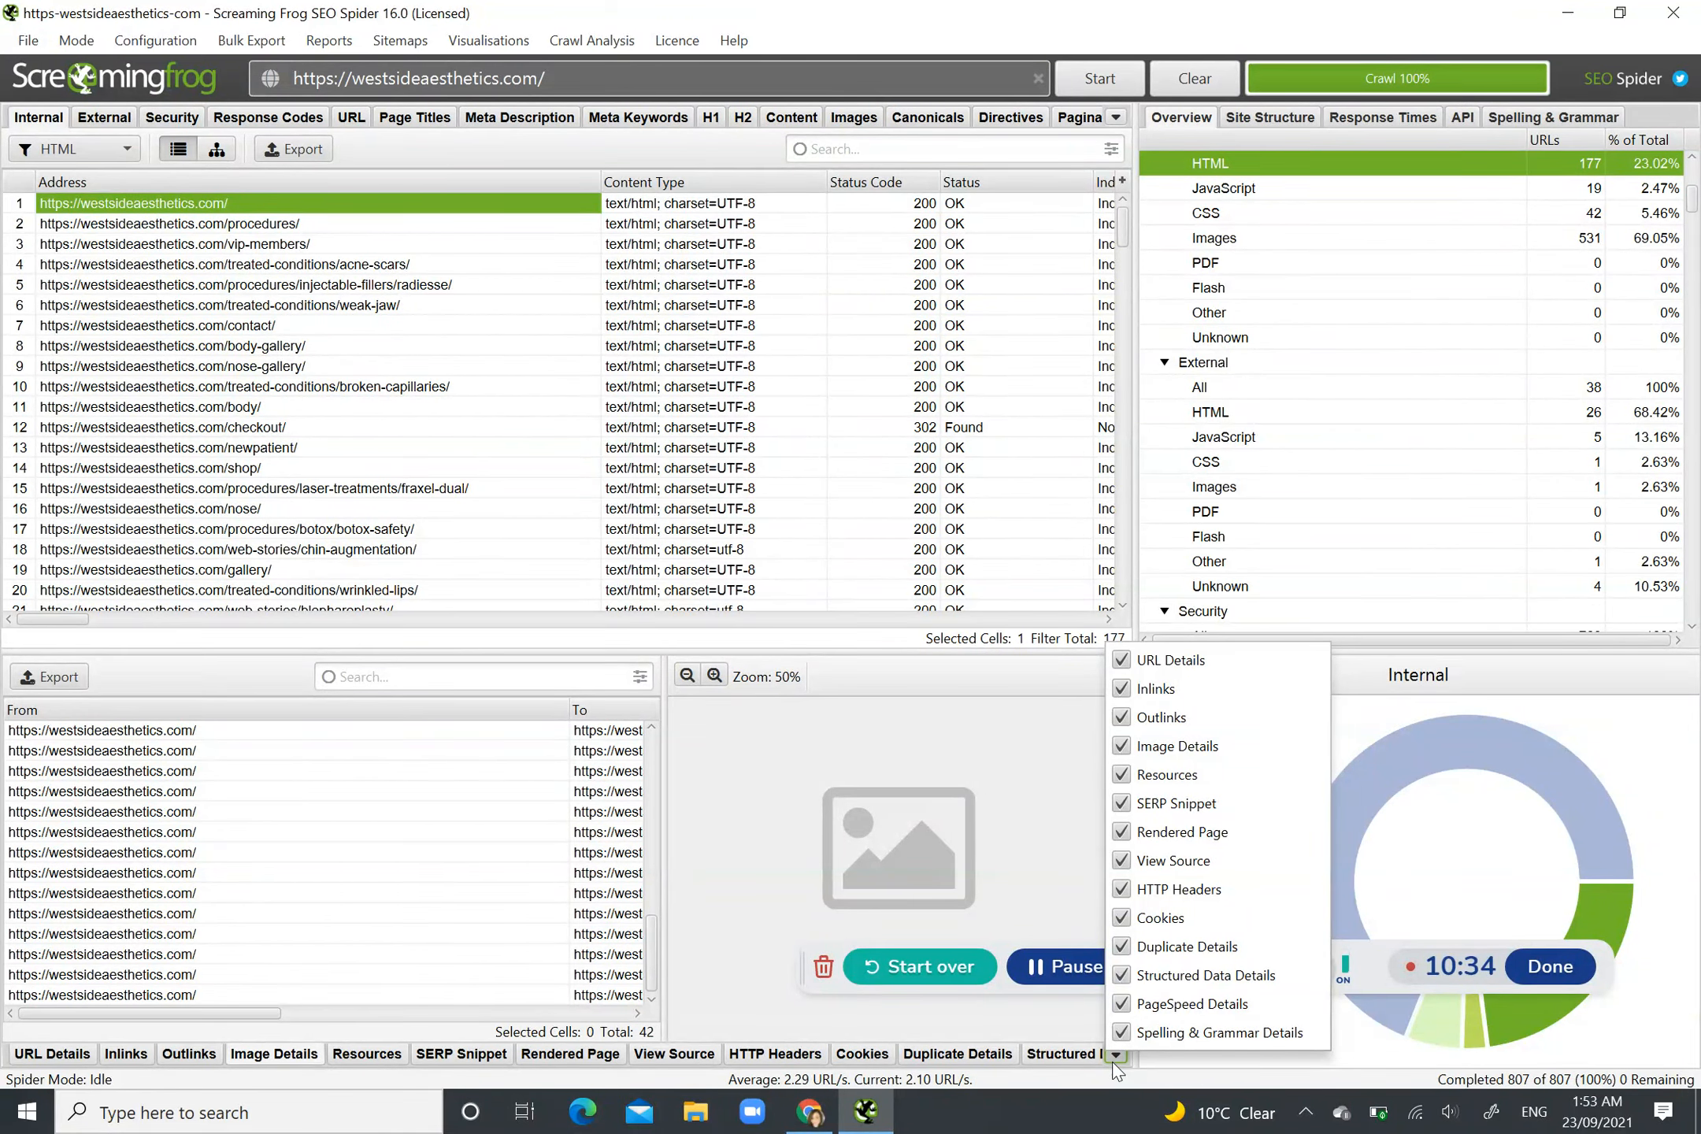
pyautogui.click(1104, 1085)
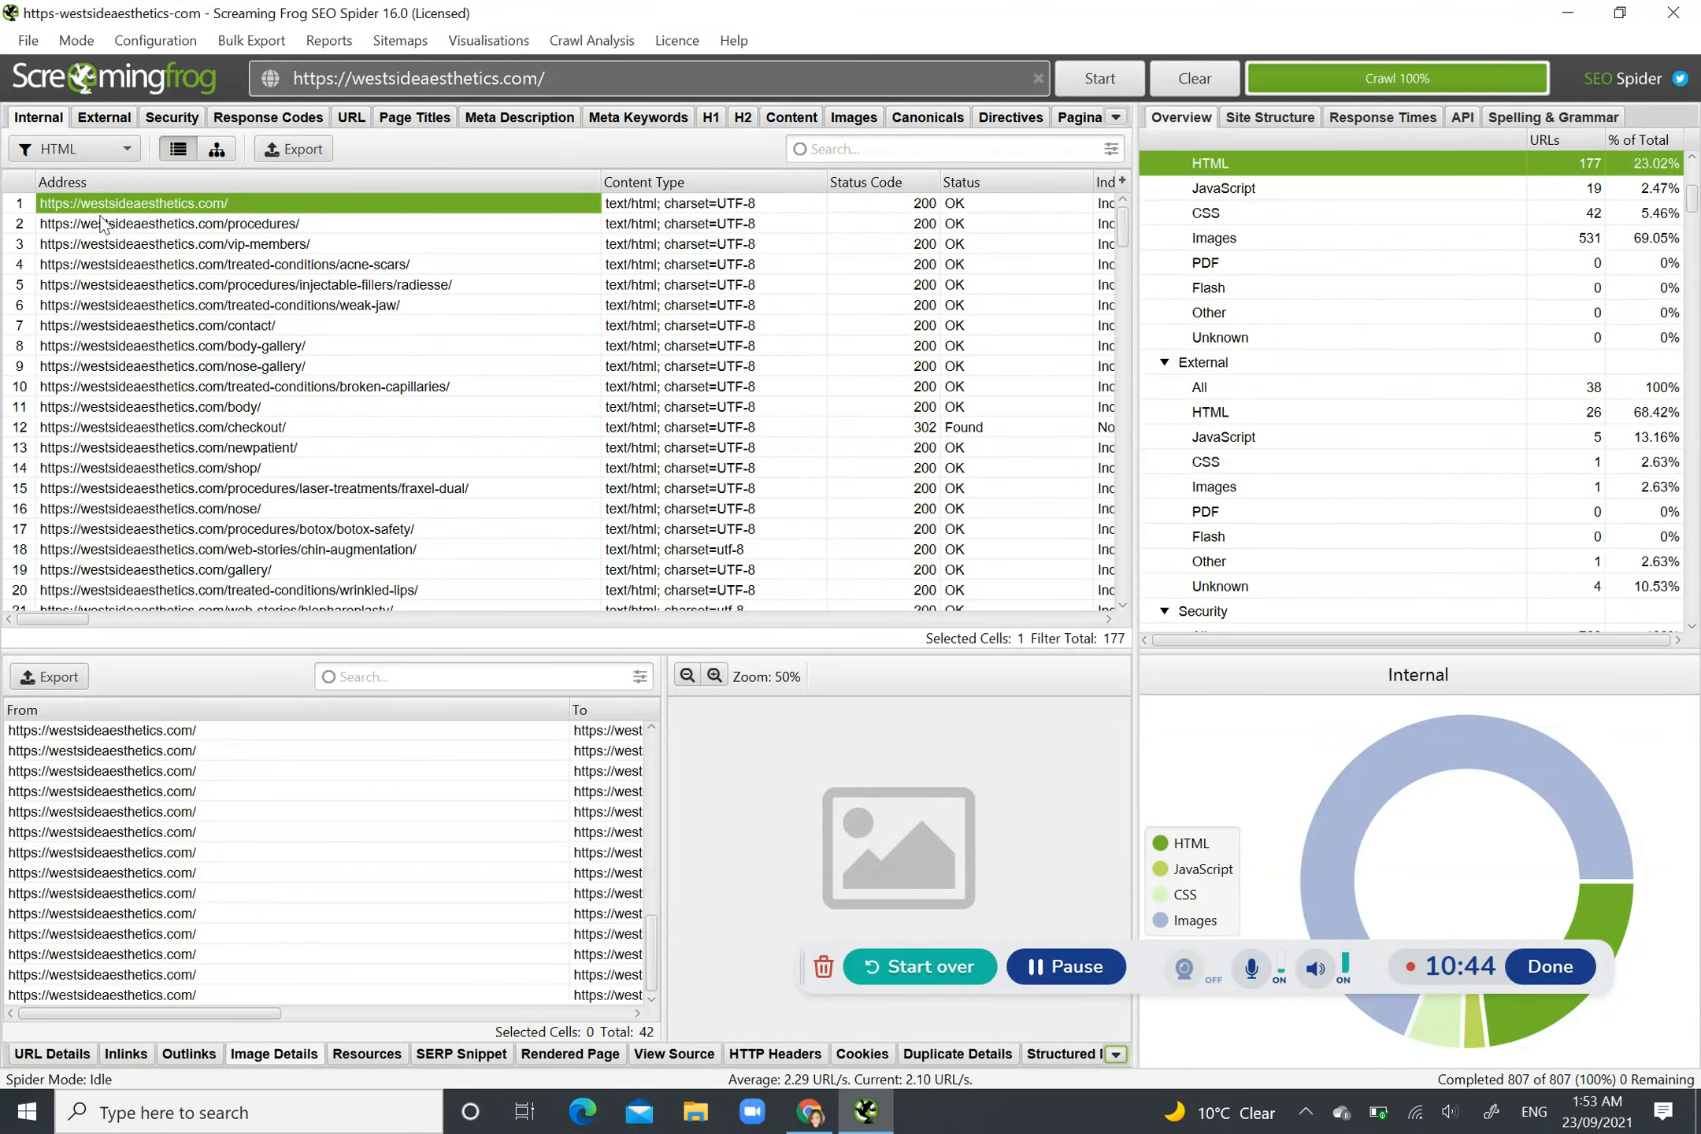
# Step: Review the site's external links with their content type, status code, crawl depth and inlinks
pyautogui.click(108, 120)
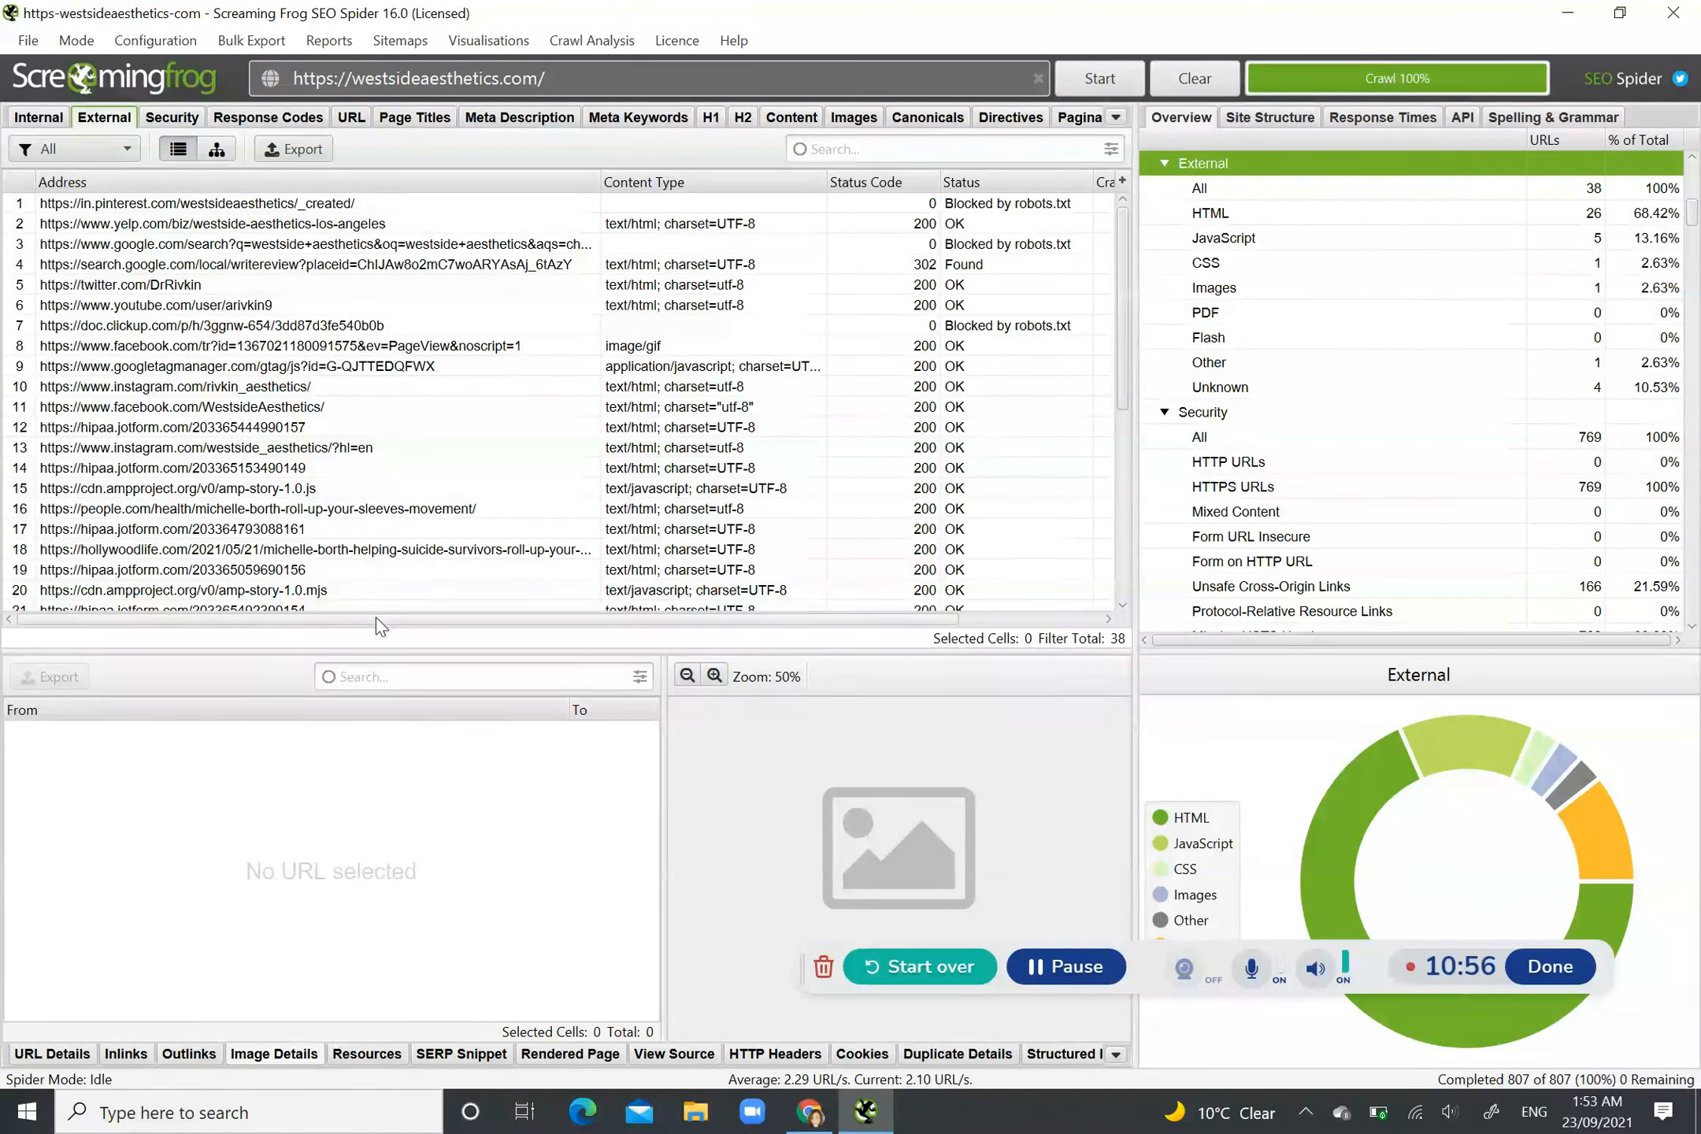
pyautogui.moveTo(376, 618); pyautogui.dragTo(518, 619)
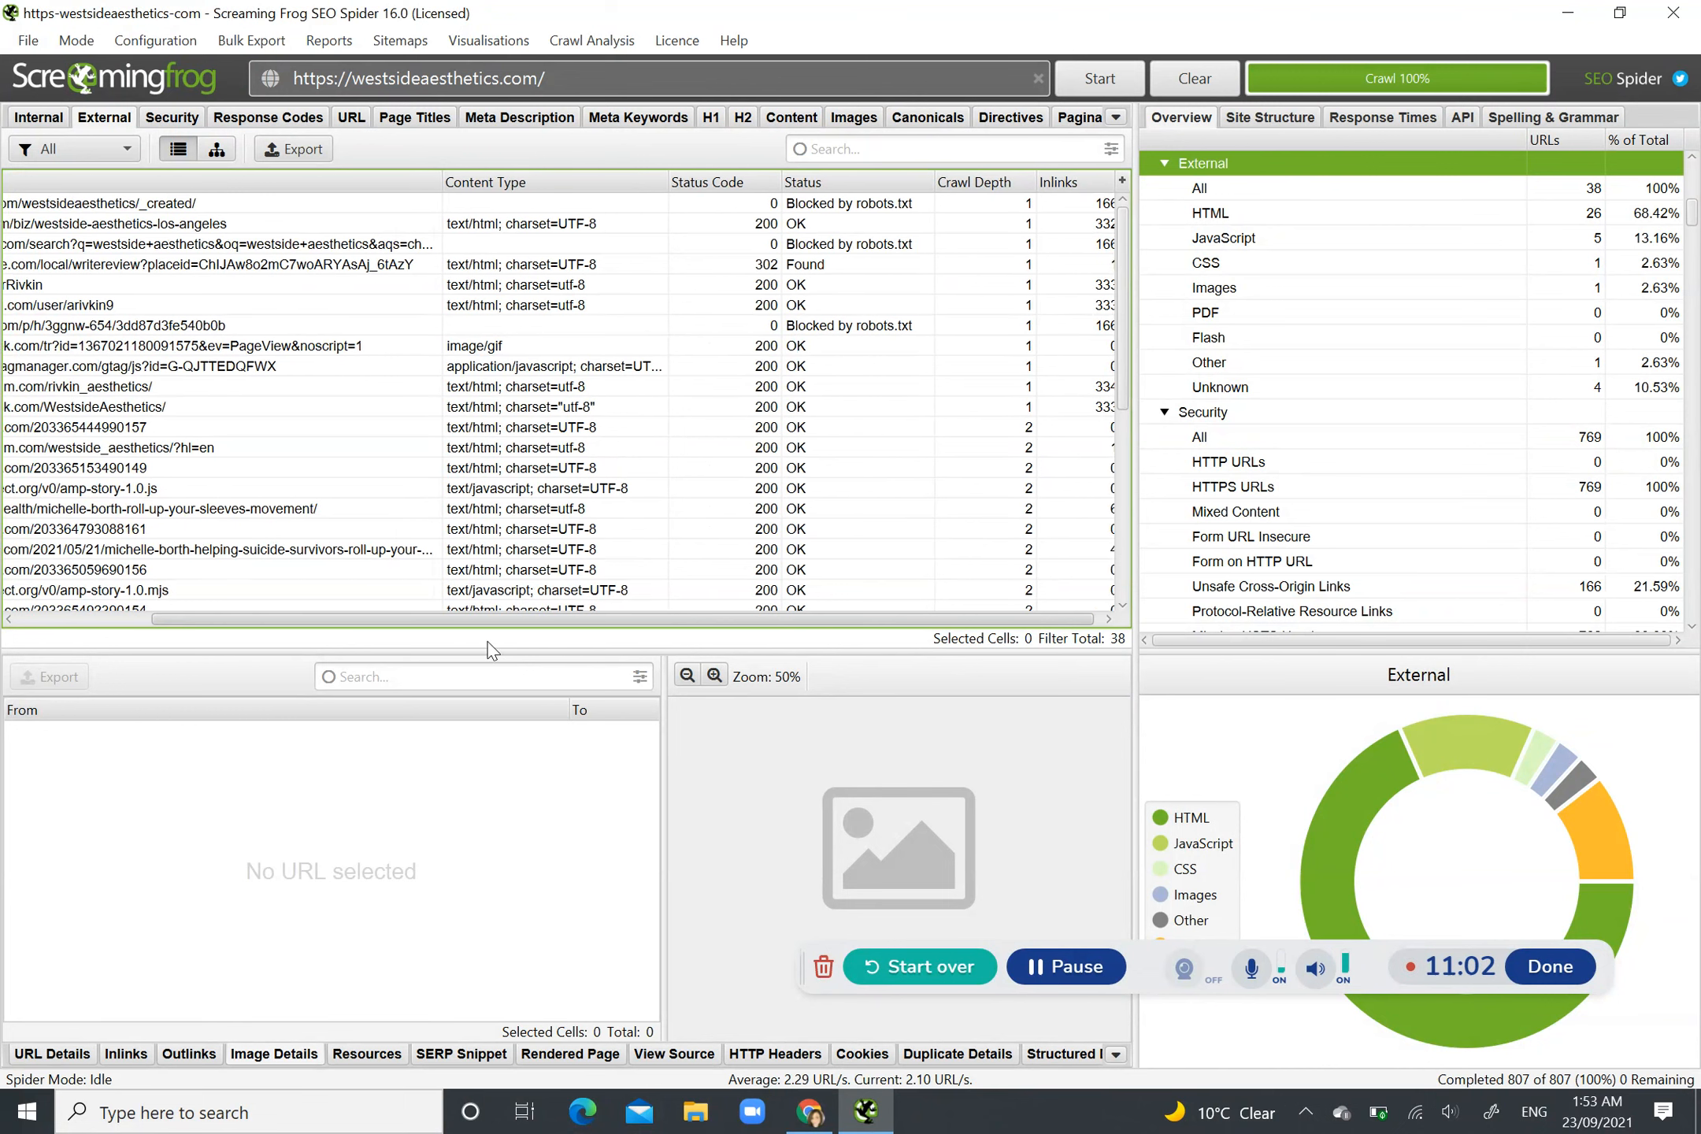
pyautogui.moveTo(472, 618); pyautogui.dragTo(299, 620)
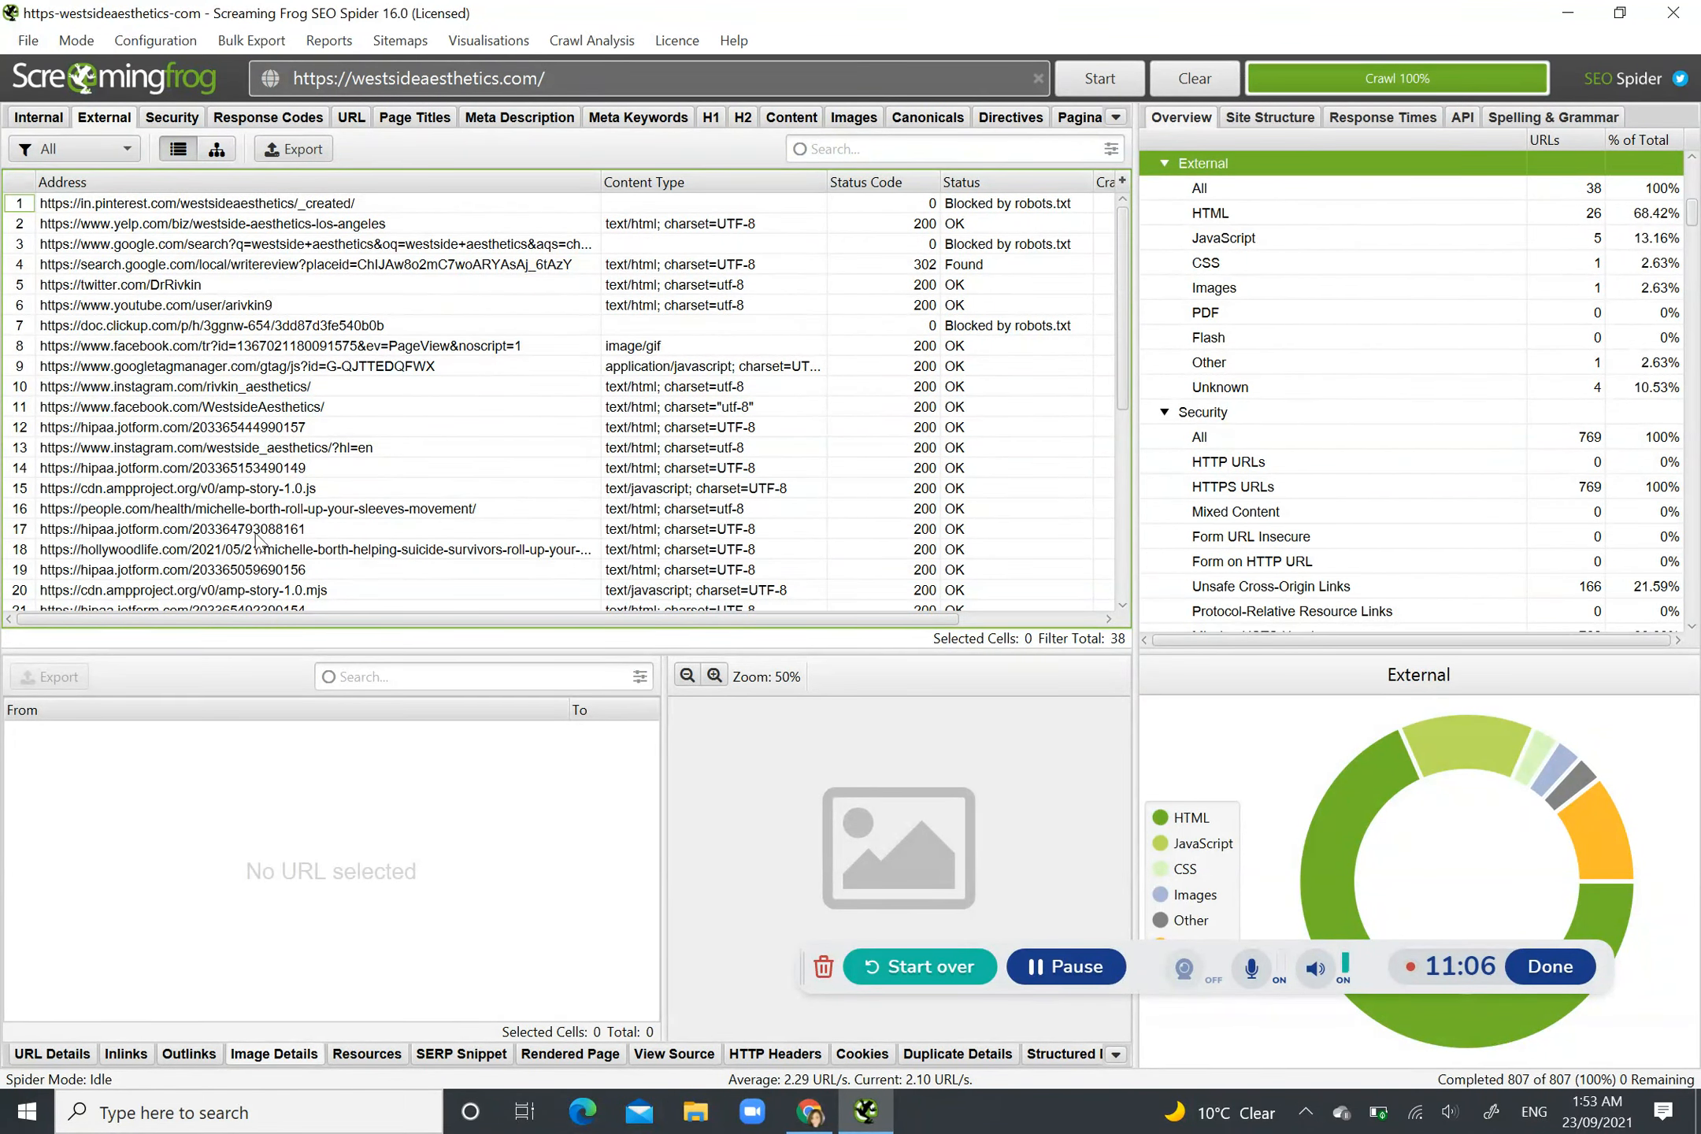
pyautogui.moveTo(1119, 298); pyautogui.dragTo(1097, 266)
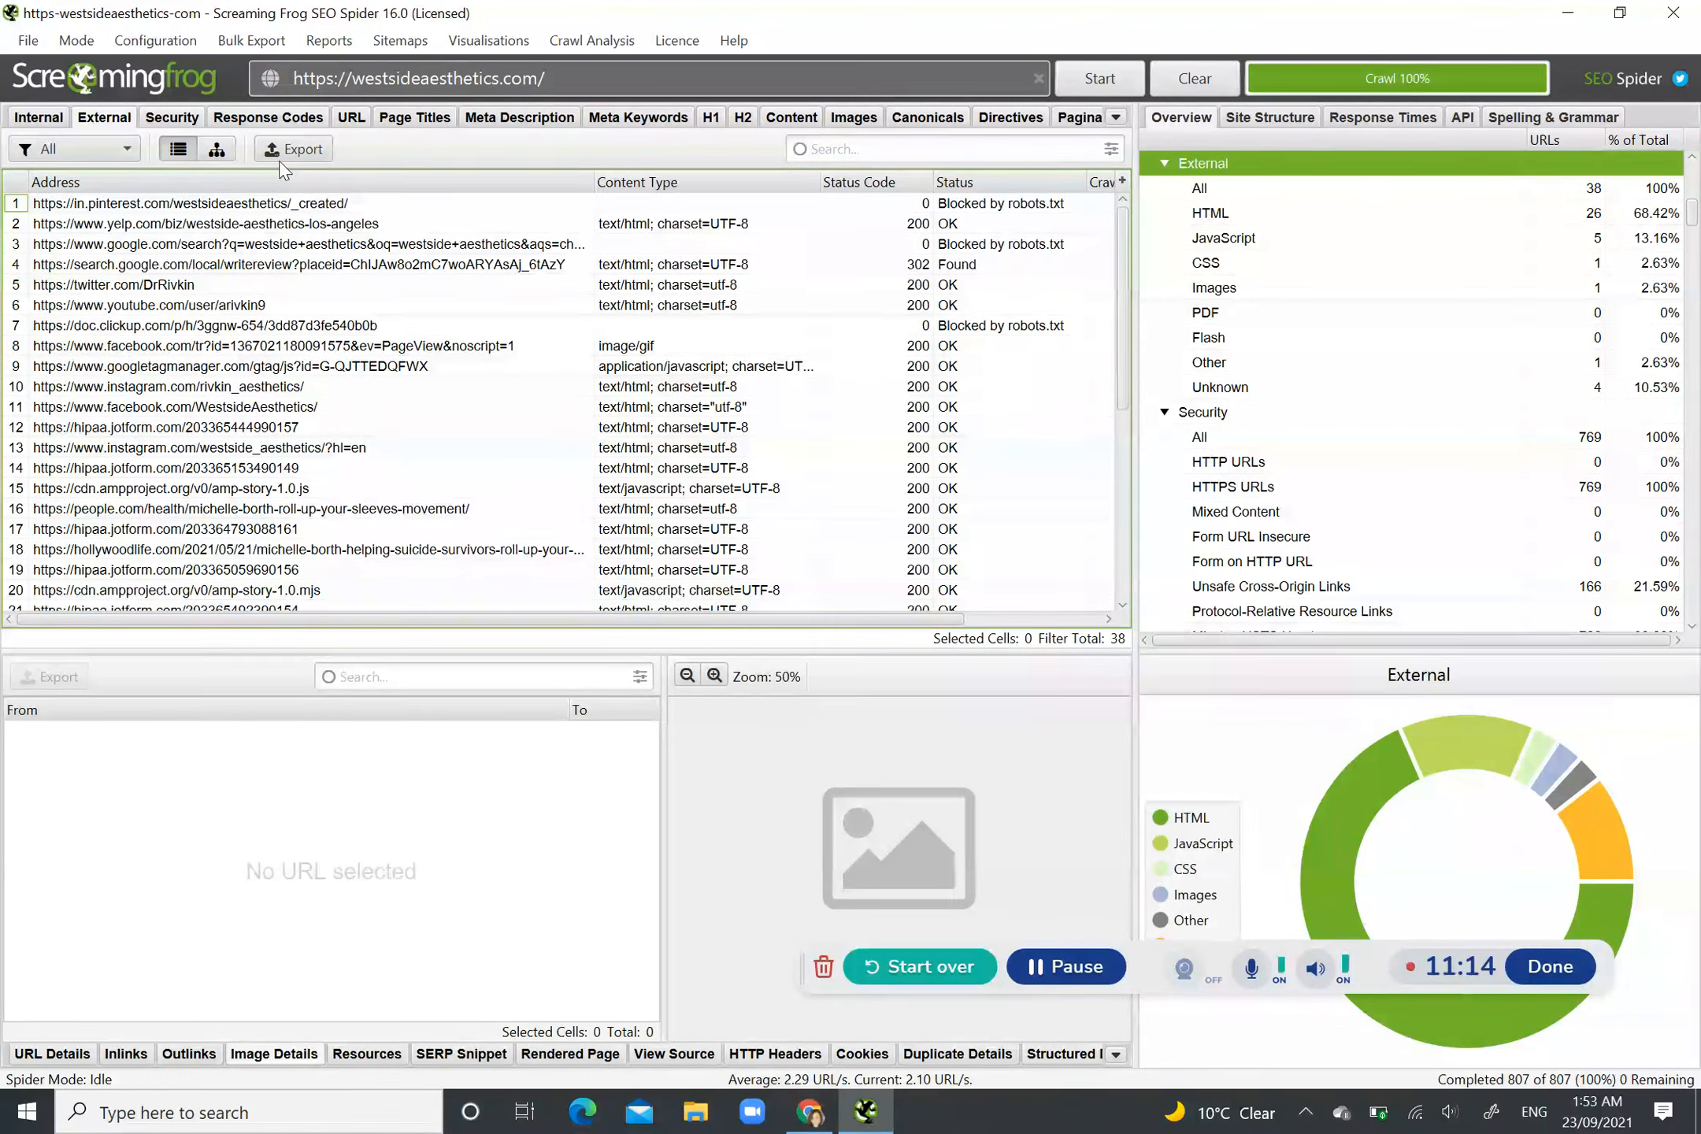
# Step: Look over the crawl's Security, Response Codes and URL reports
pyautogui.click(190, 120)
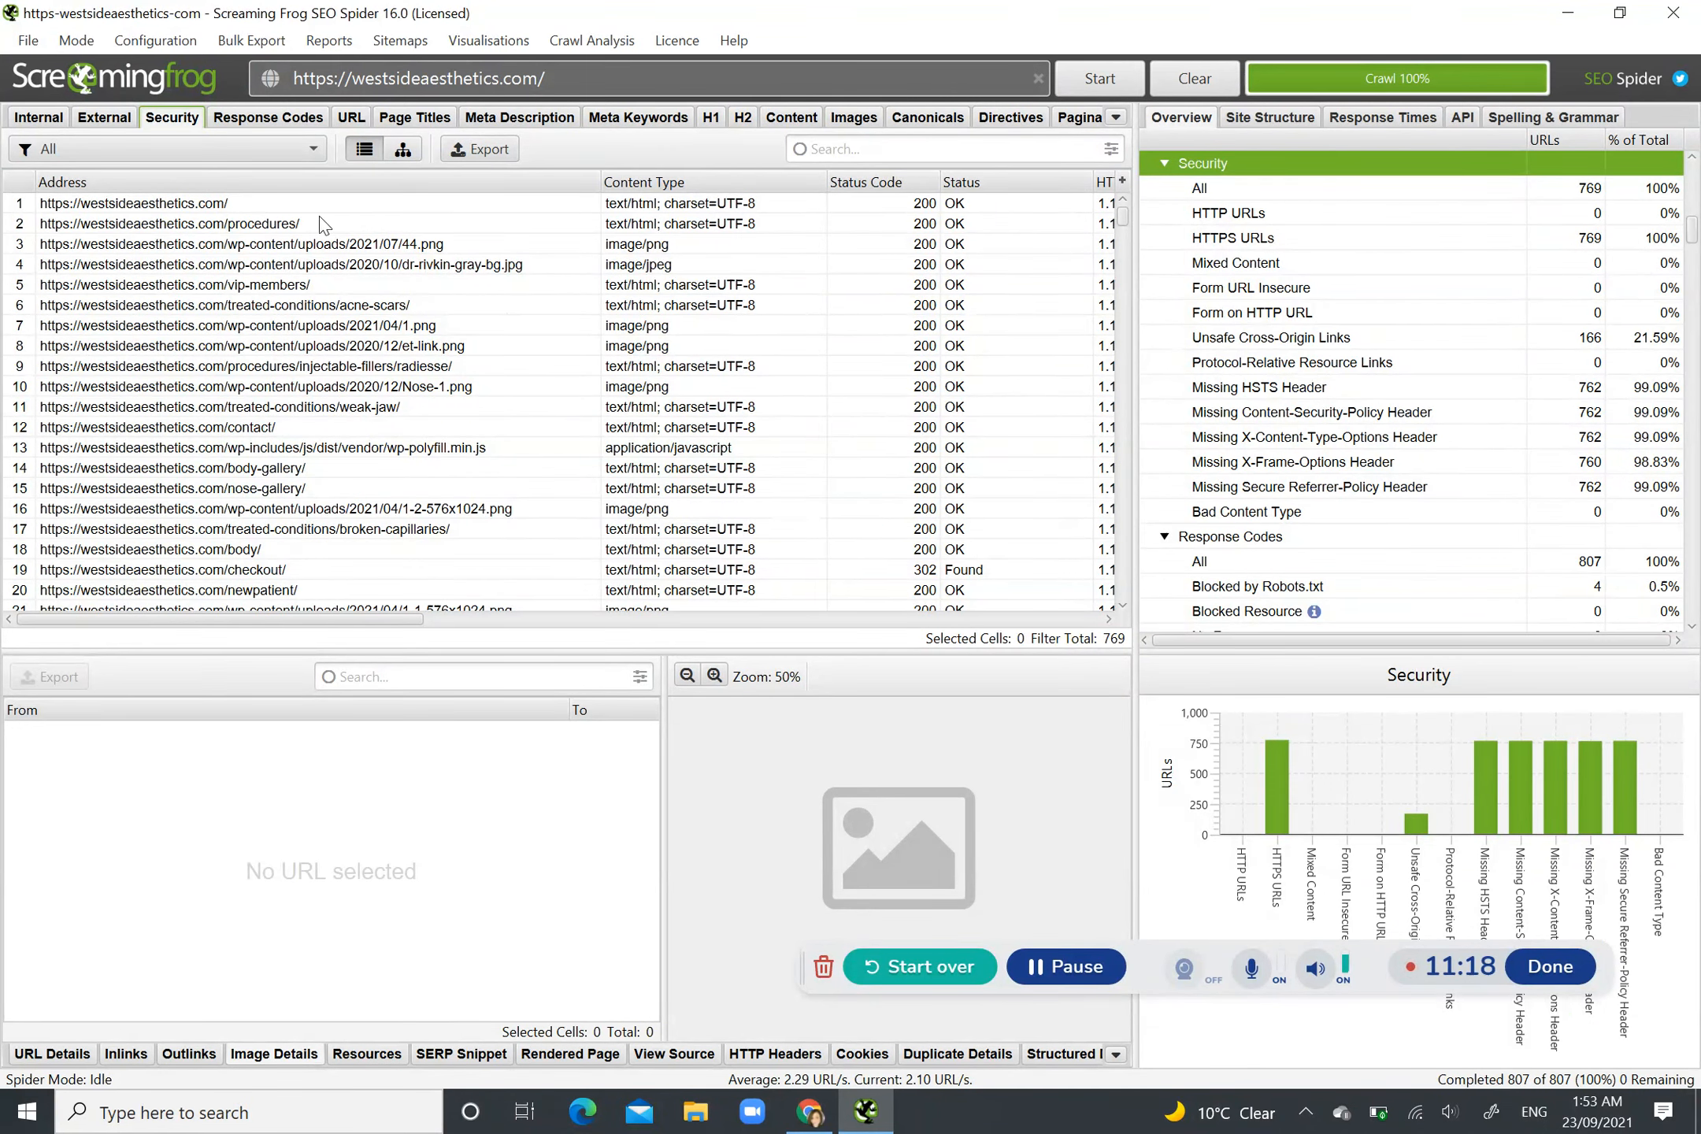
pyautogui.click(283, 126)
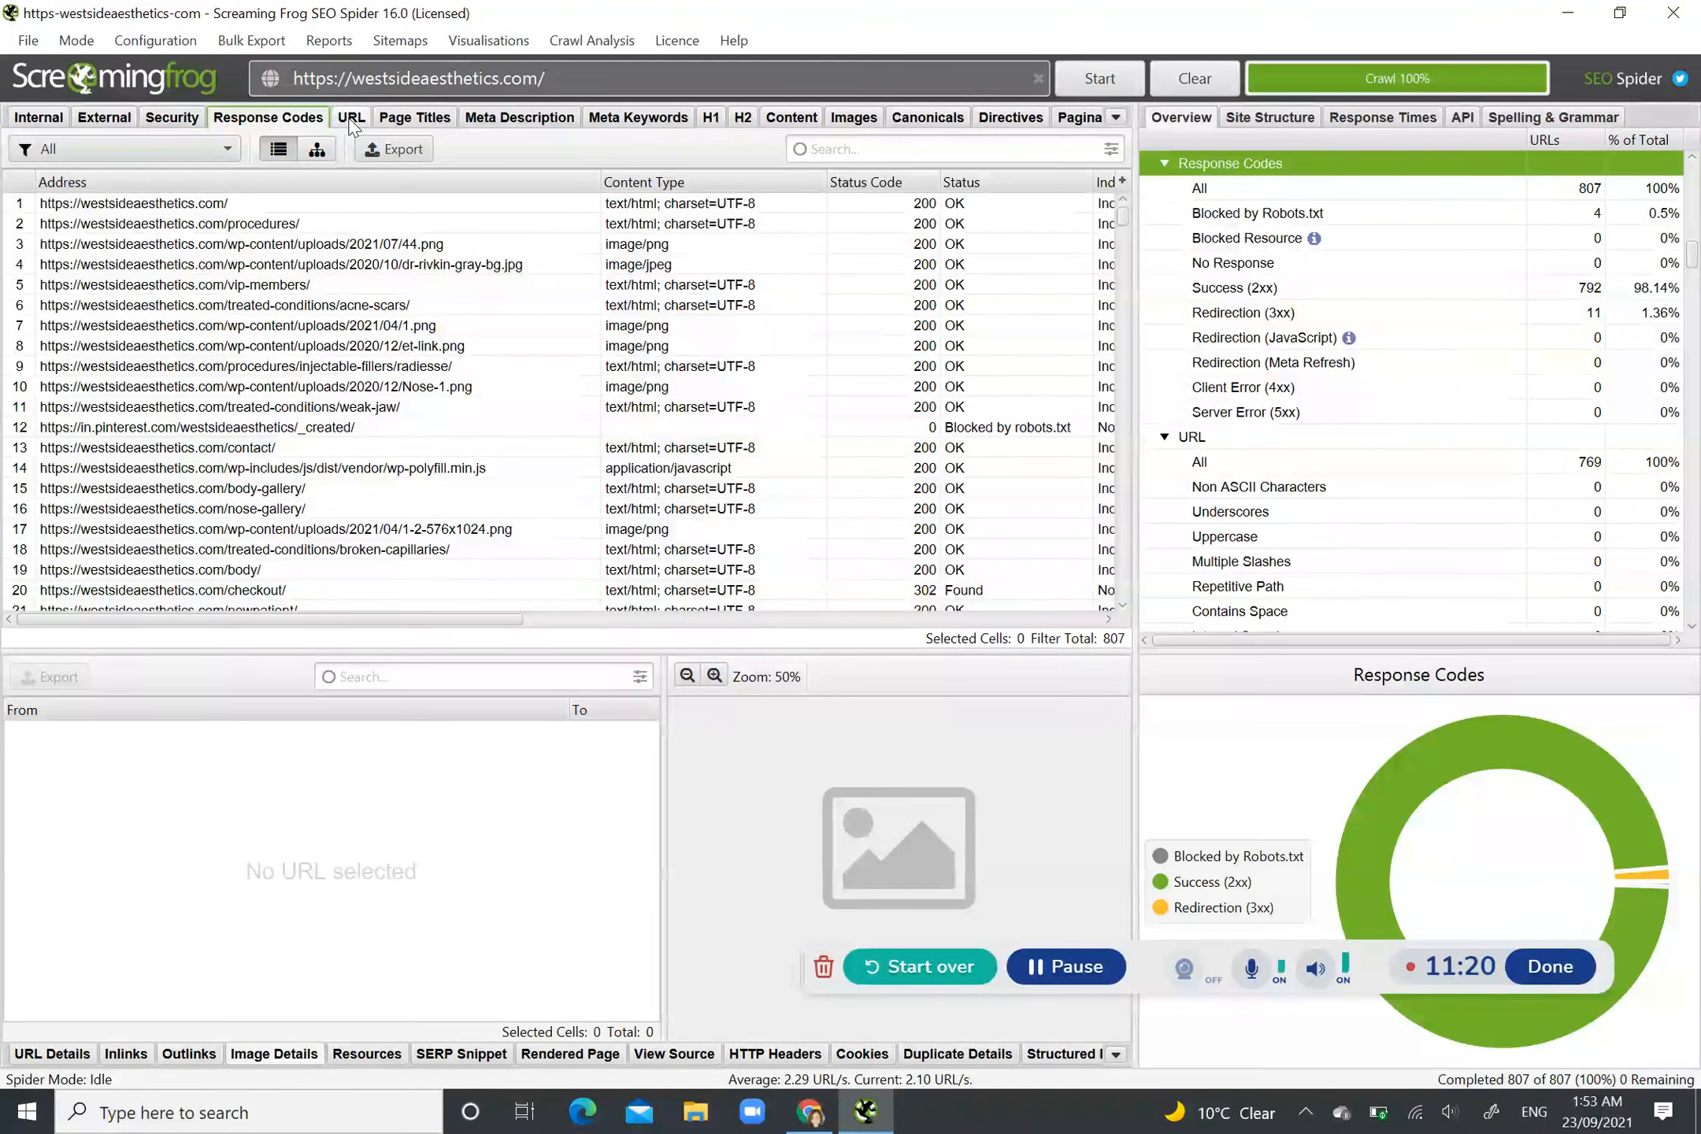
pyautogui.click(351, 120)
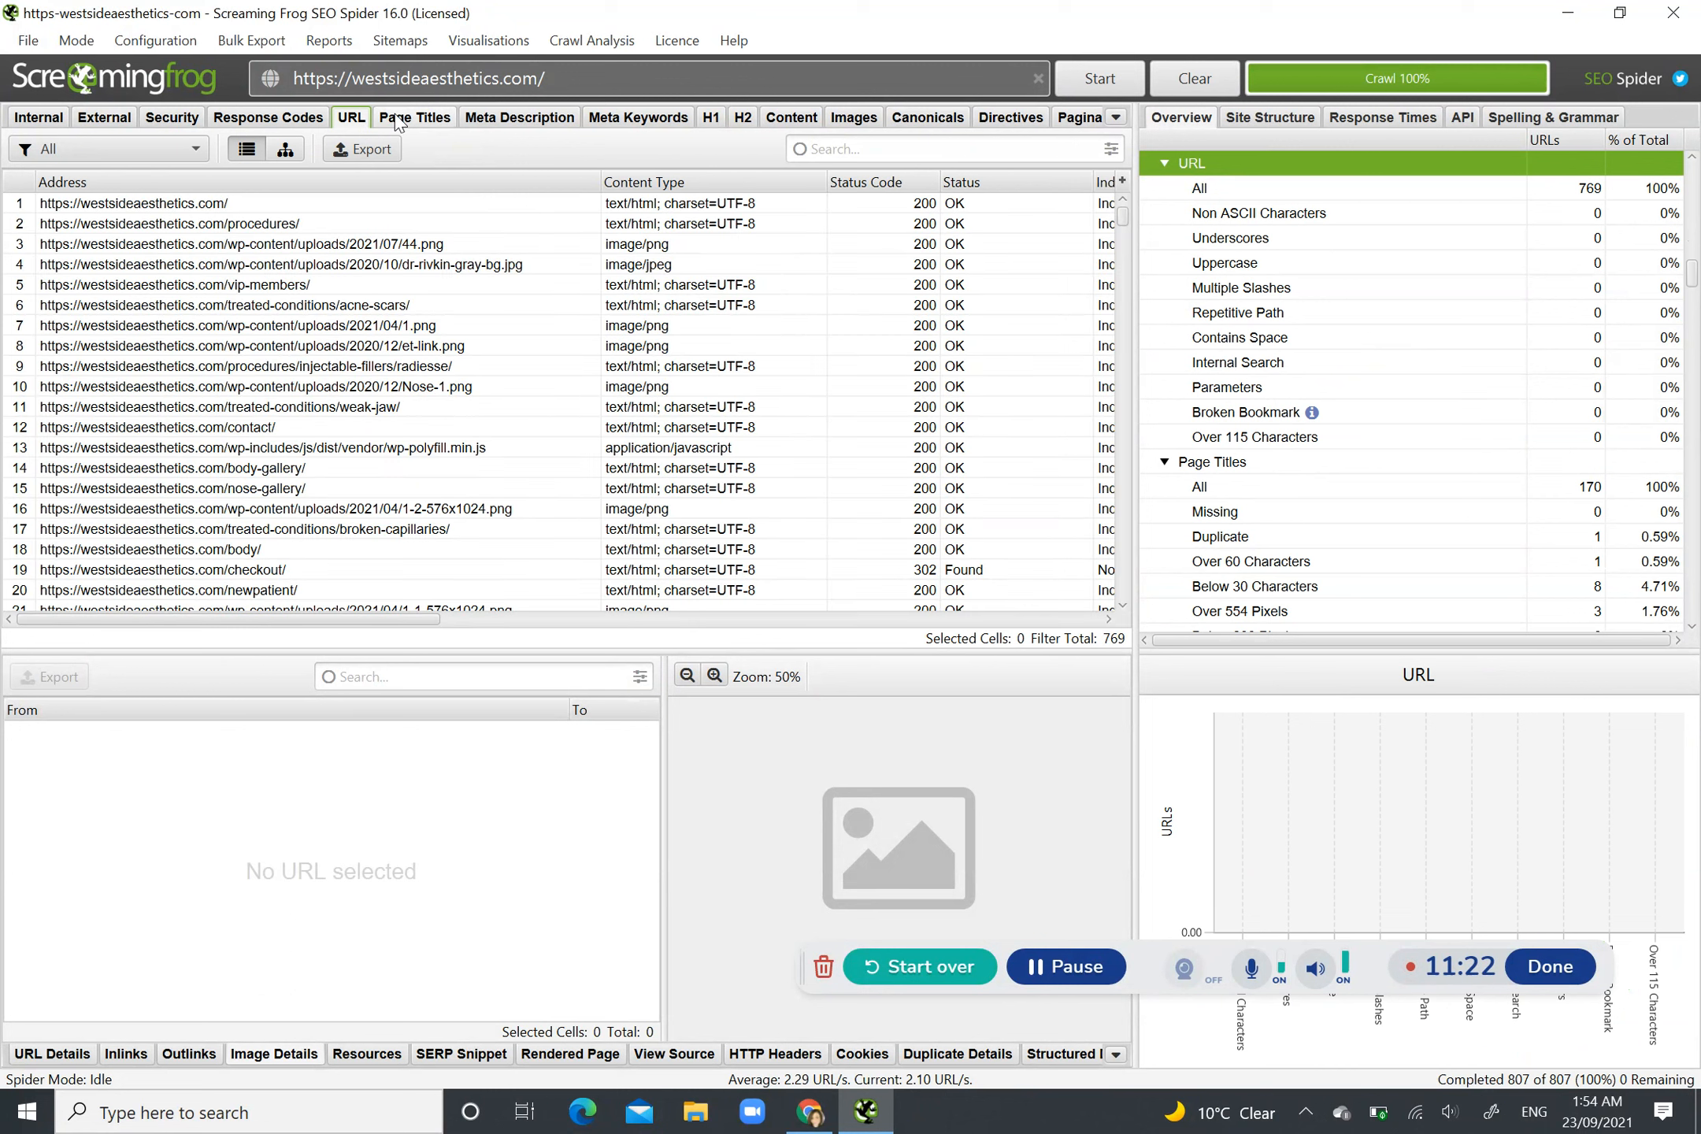
# Step: Review the Page Titles report with each page's title and number of occurrences
pyautogui.click(397, 122)
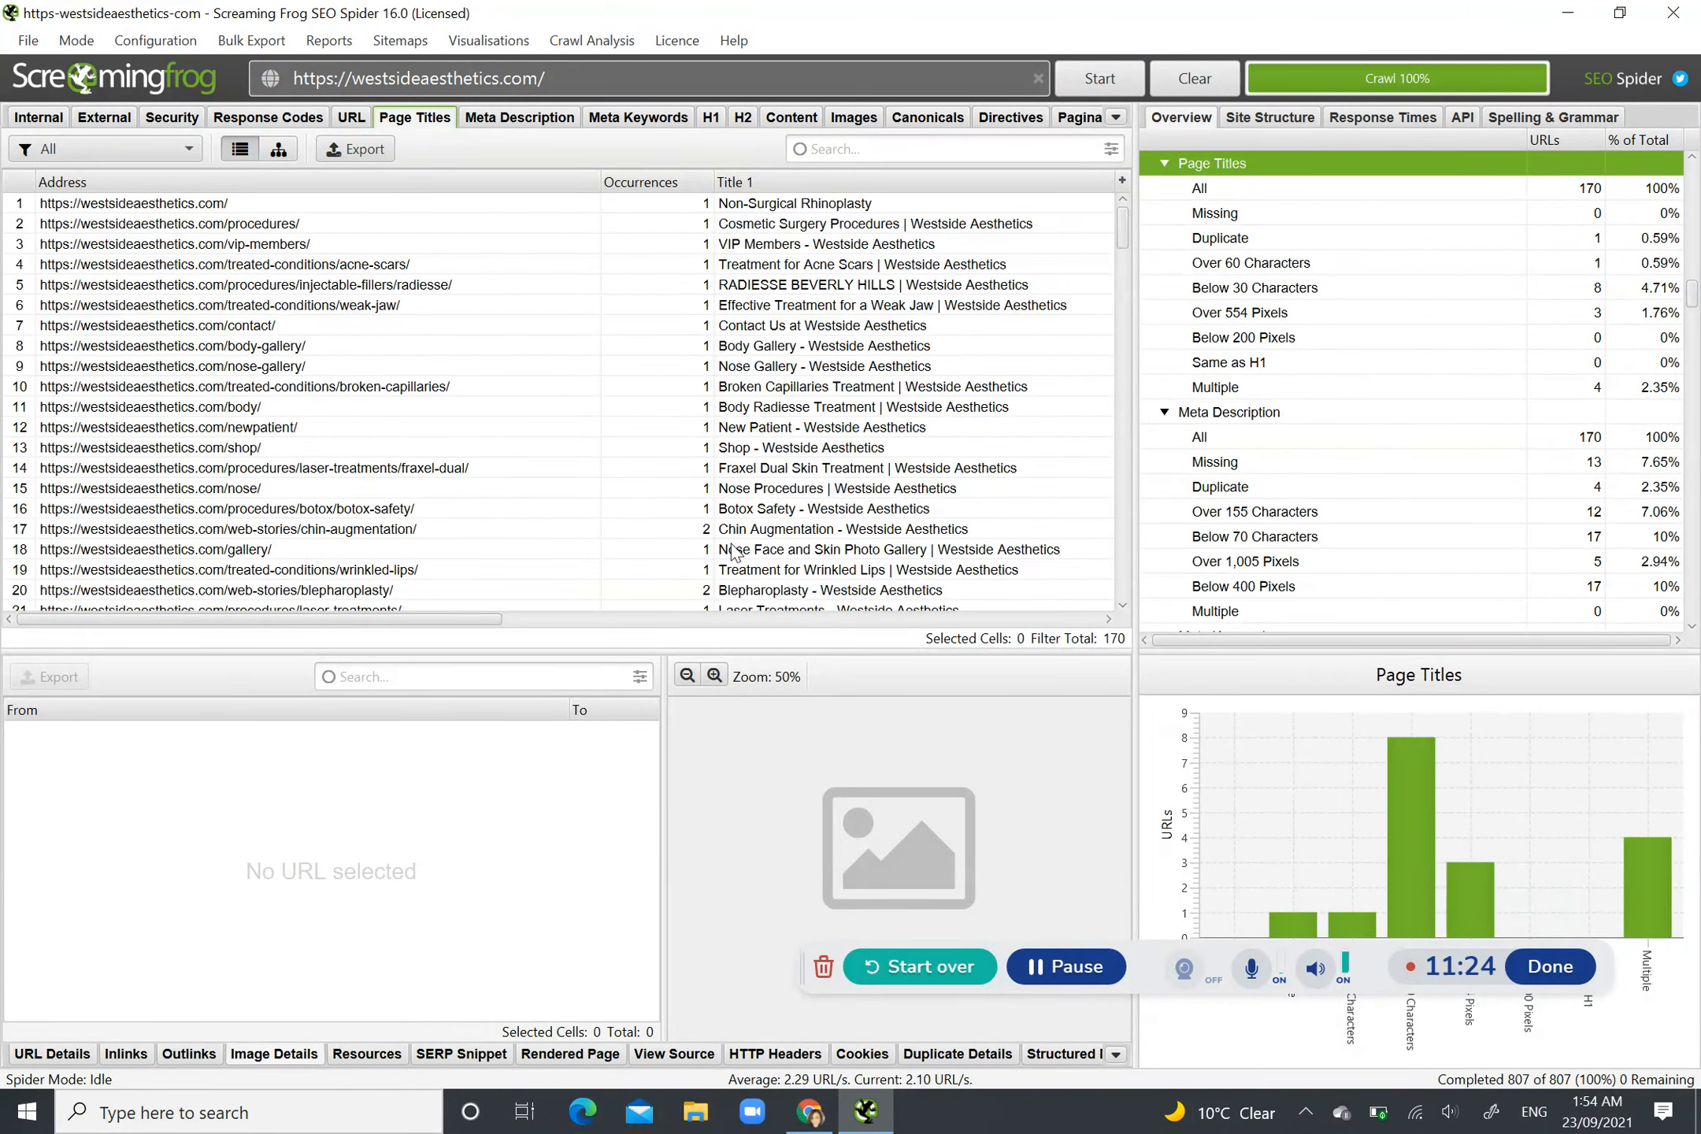
pyautogui.click(479, 615)
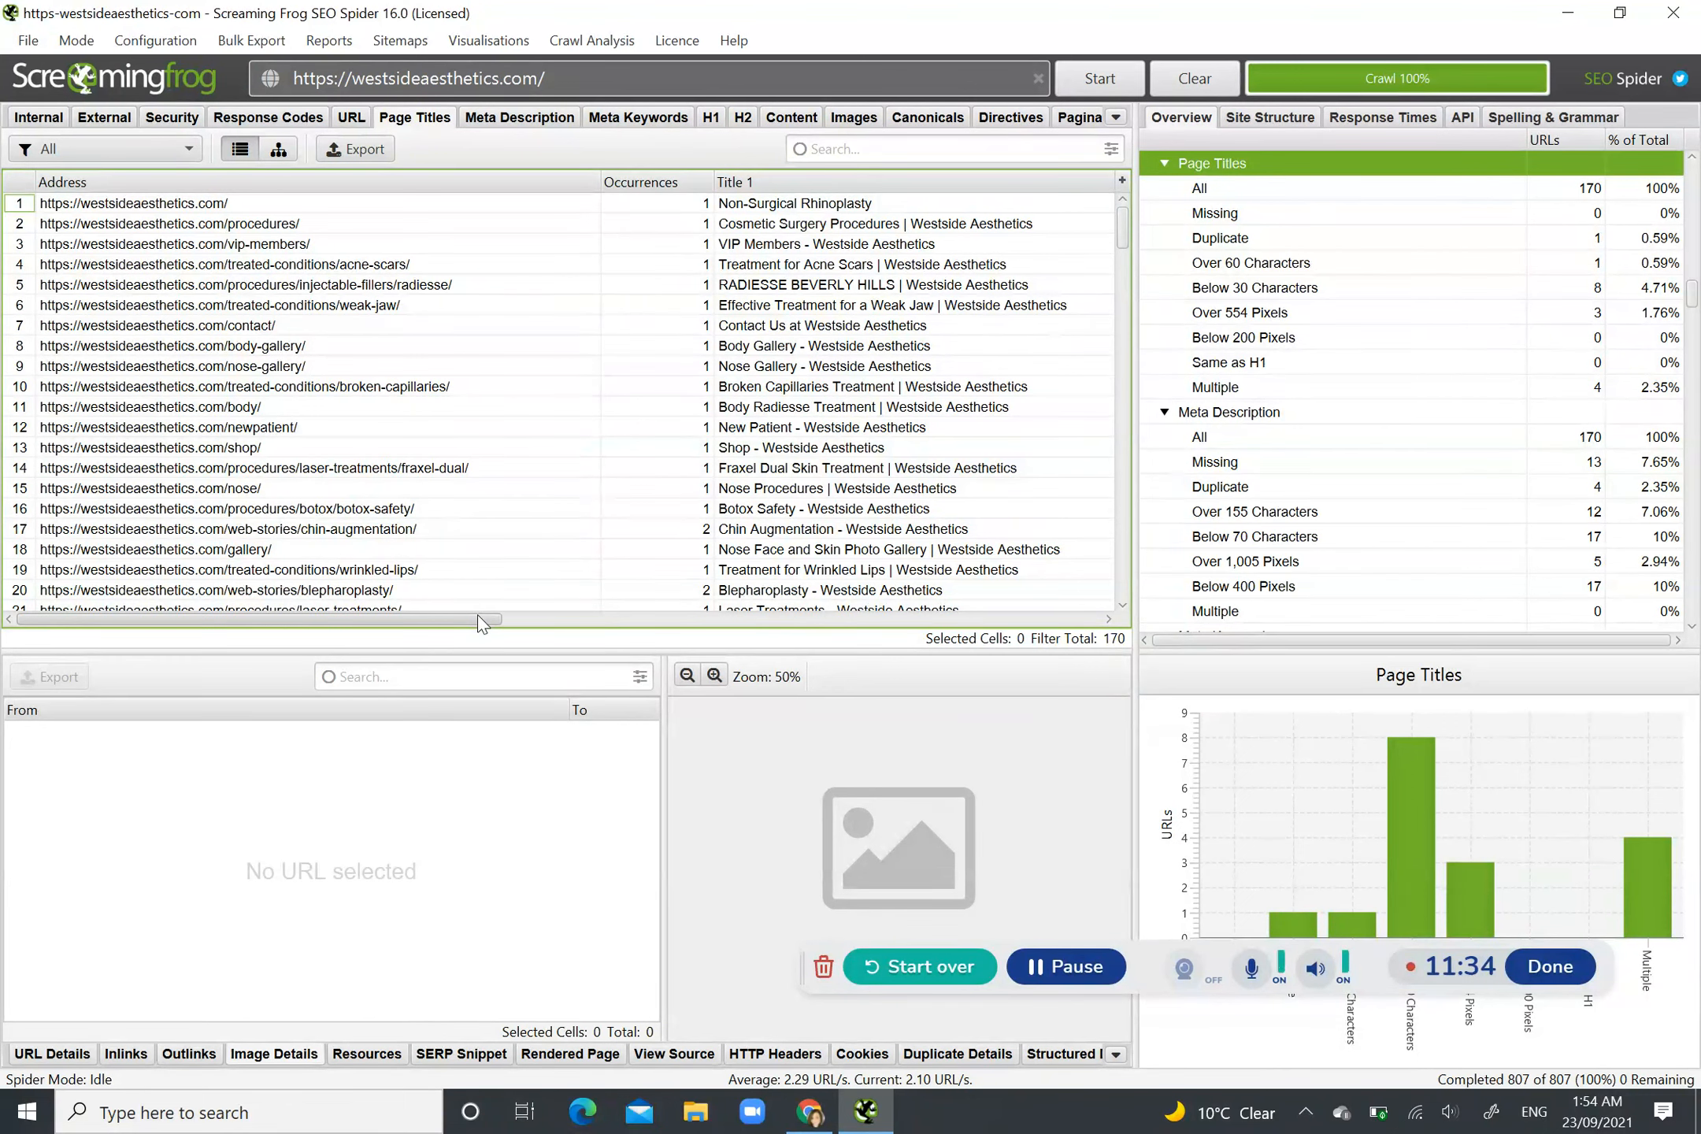
pyautogui.moveTo(478, 619); pyautogui.dragTo(236, 466)
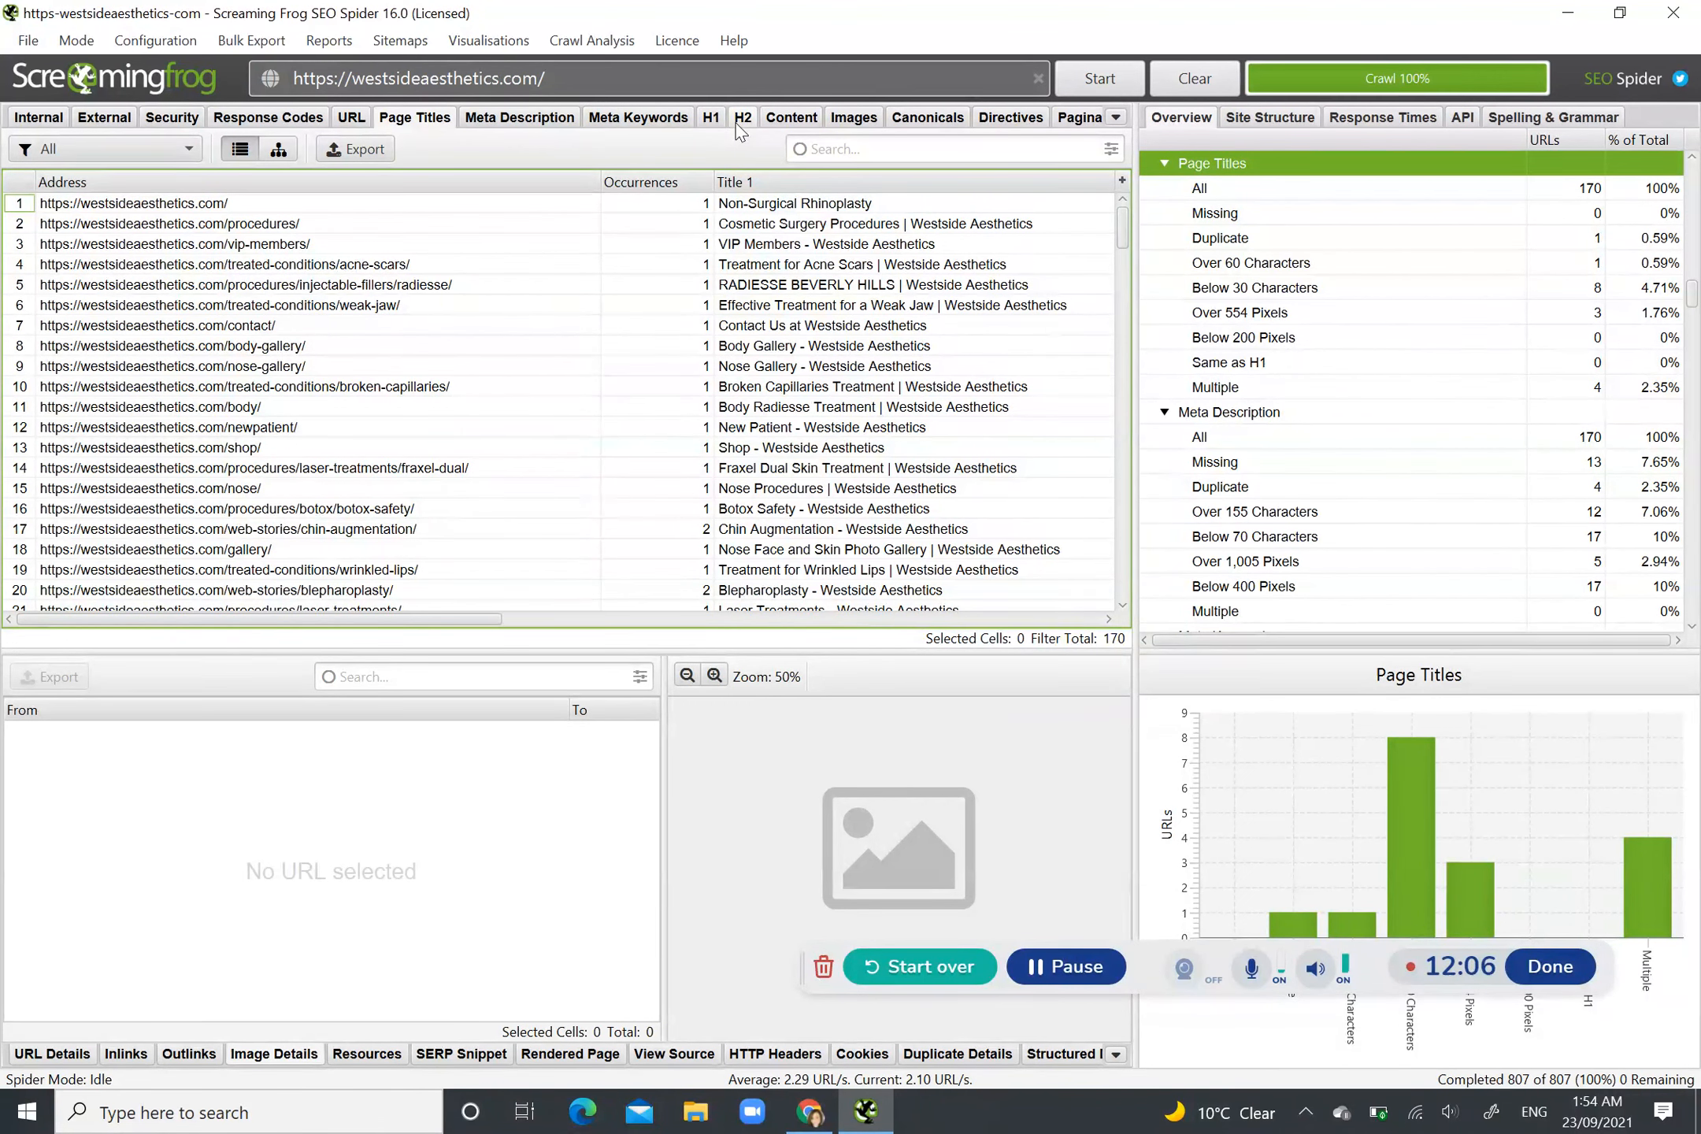
# Step: Review the Content report's word counts, then filter it by Exact Duplicates and by Near Duplicates
pyautogui.click(792, 118)
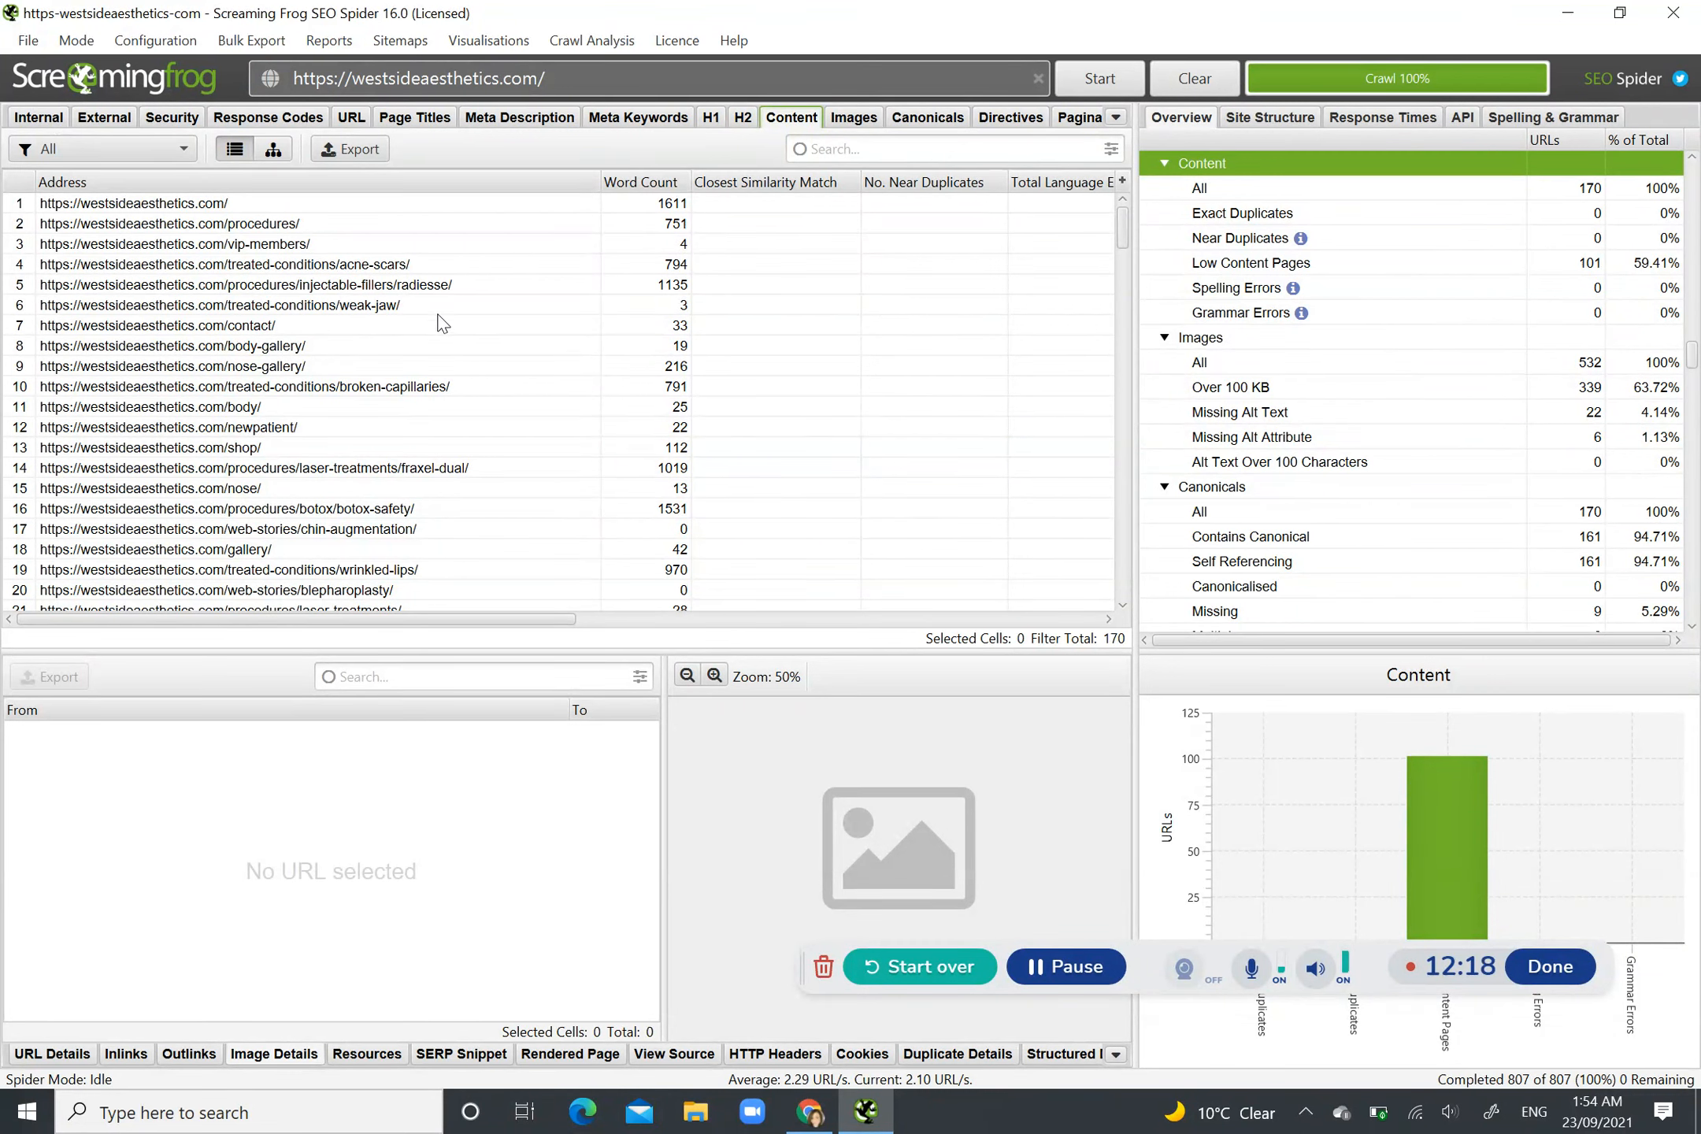
pyautogui.click(180, 150)
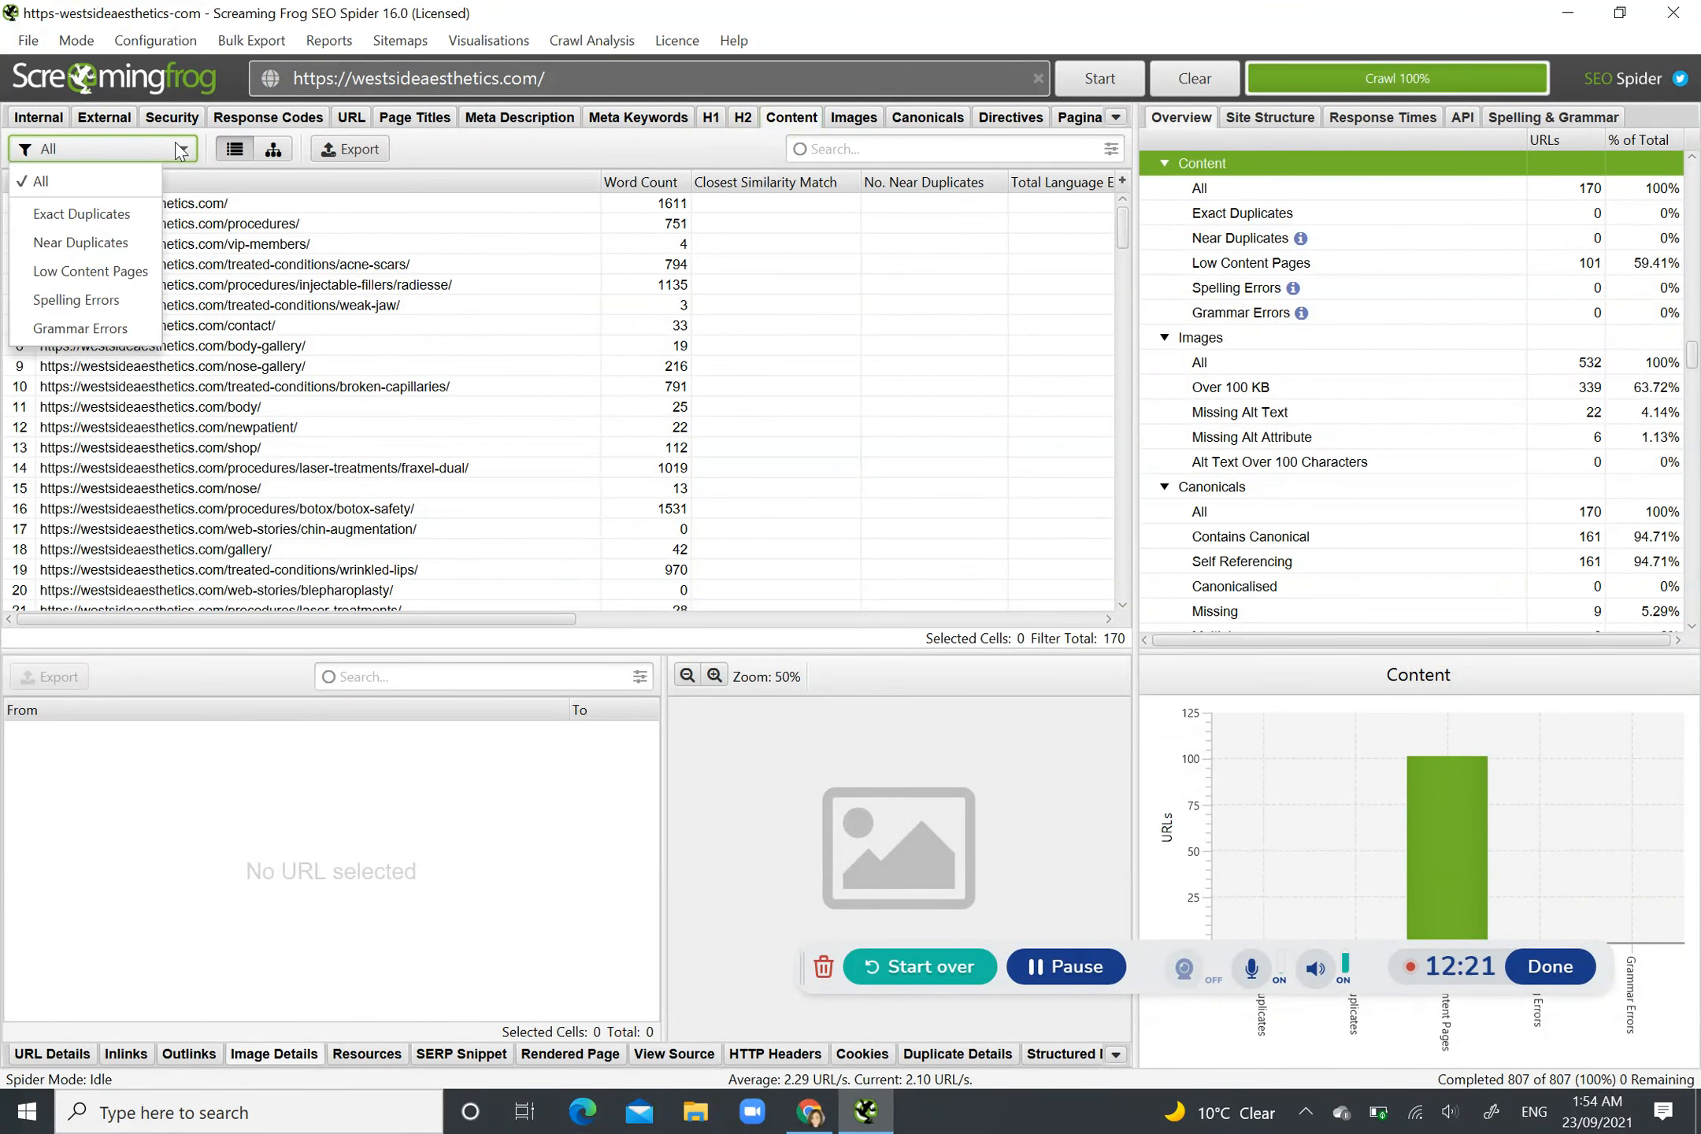
pyautogui.click(127, 209)
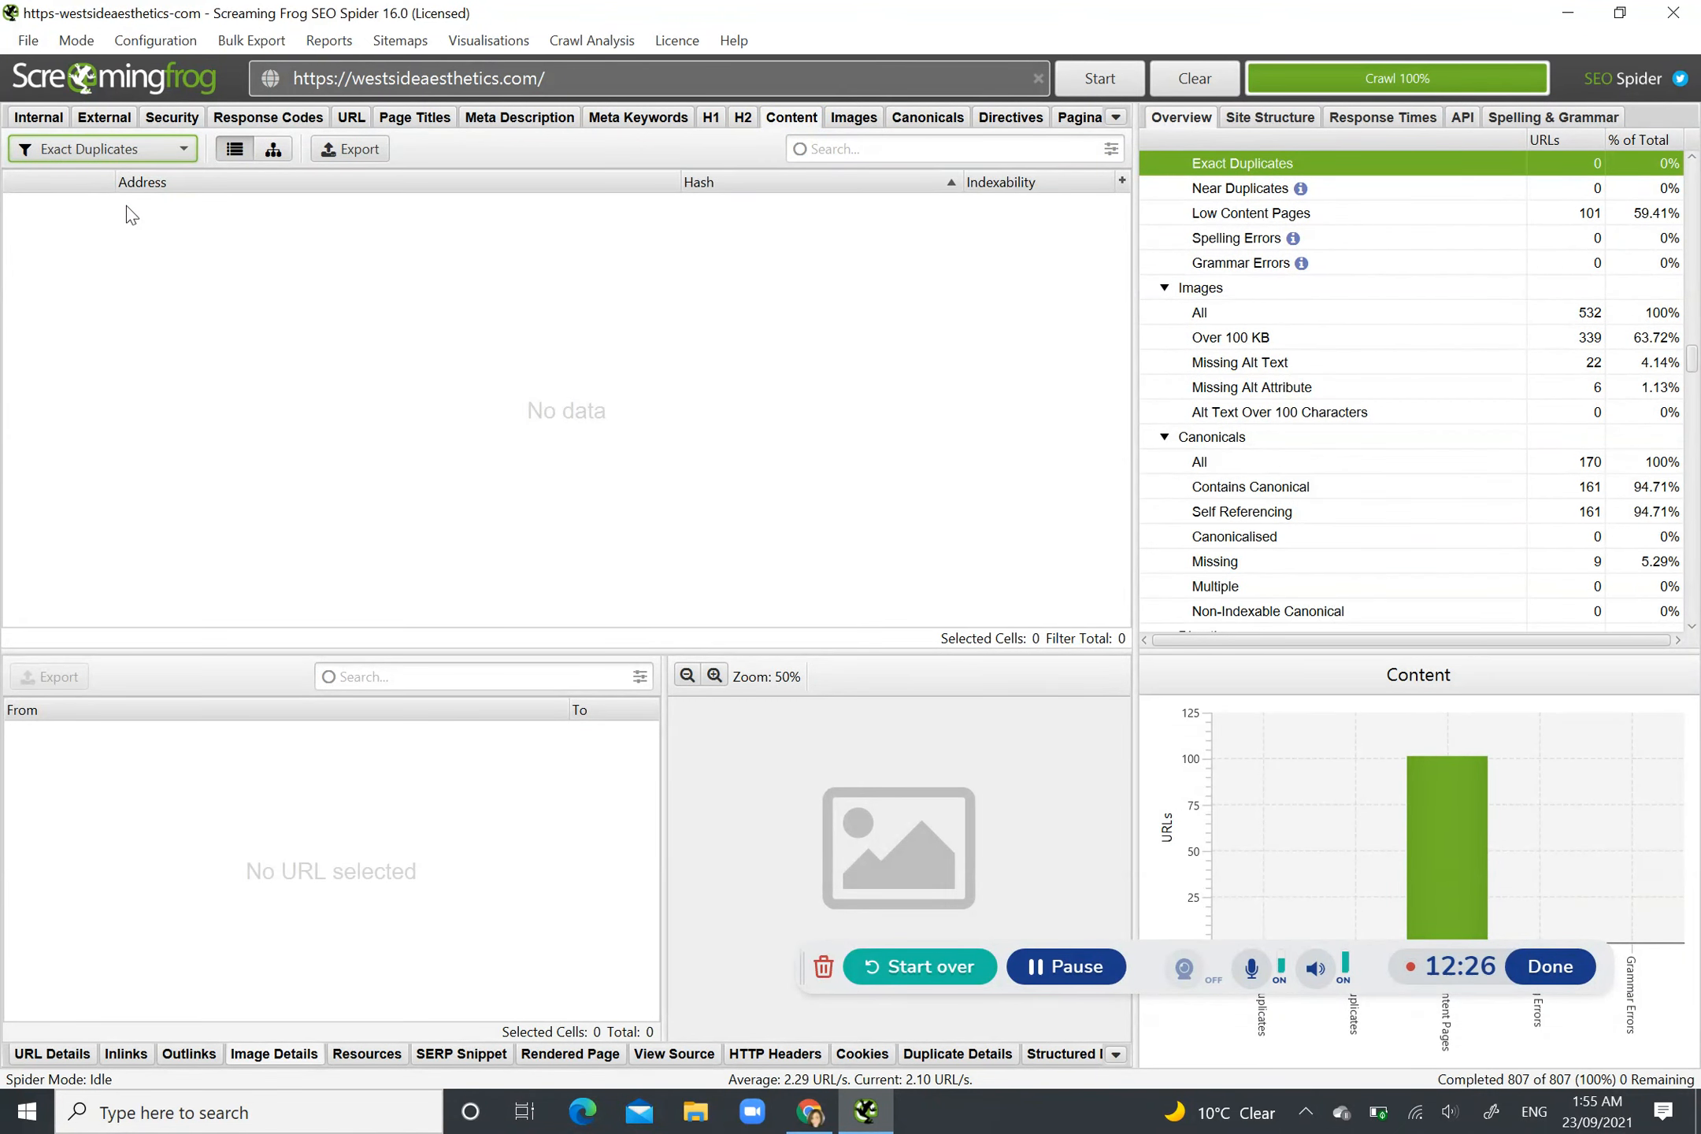
pyautogui.click(174, 158)
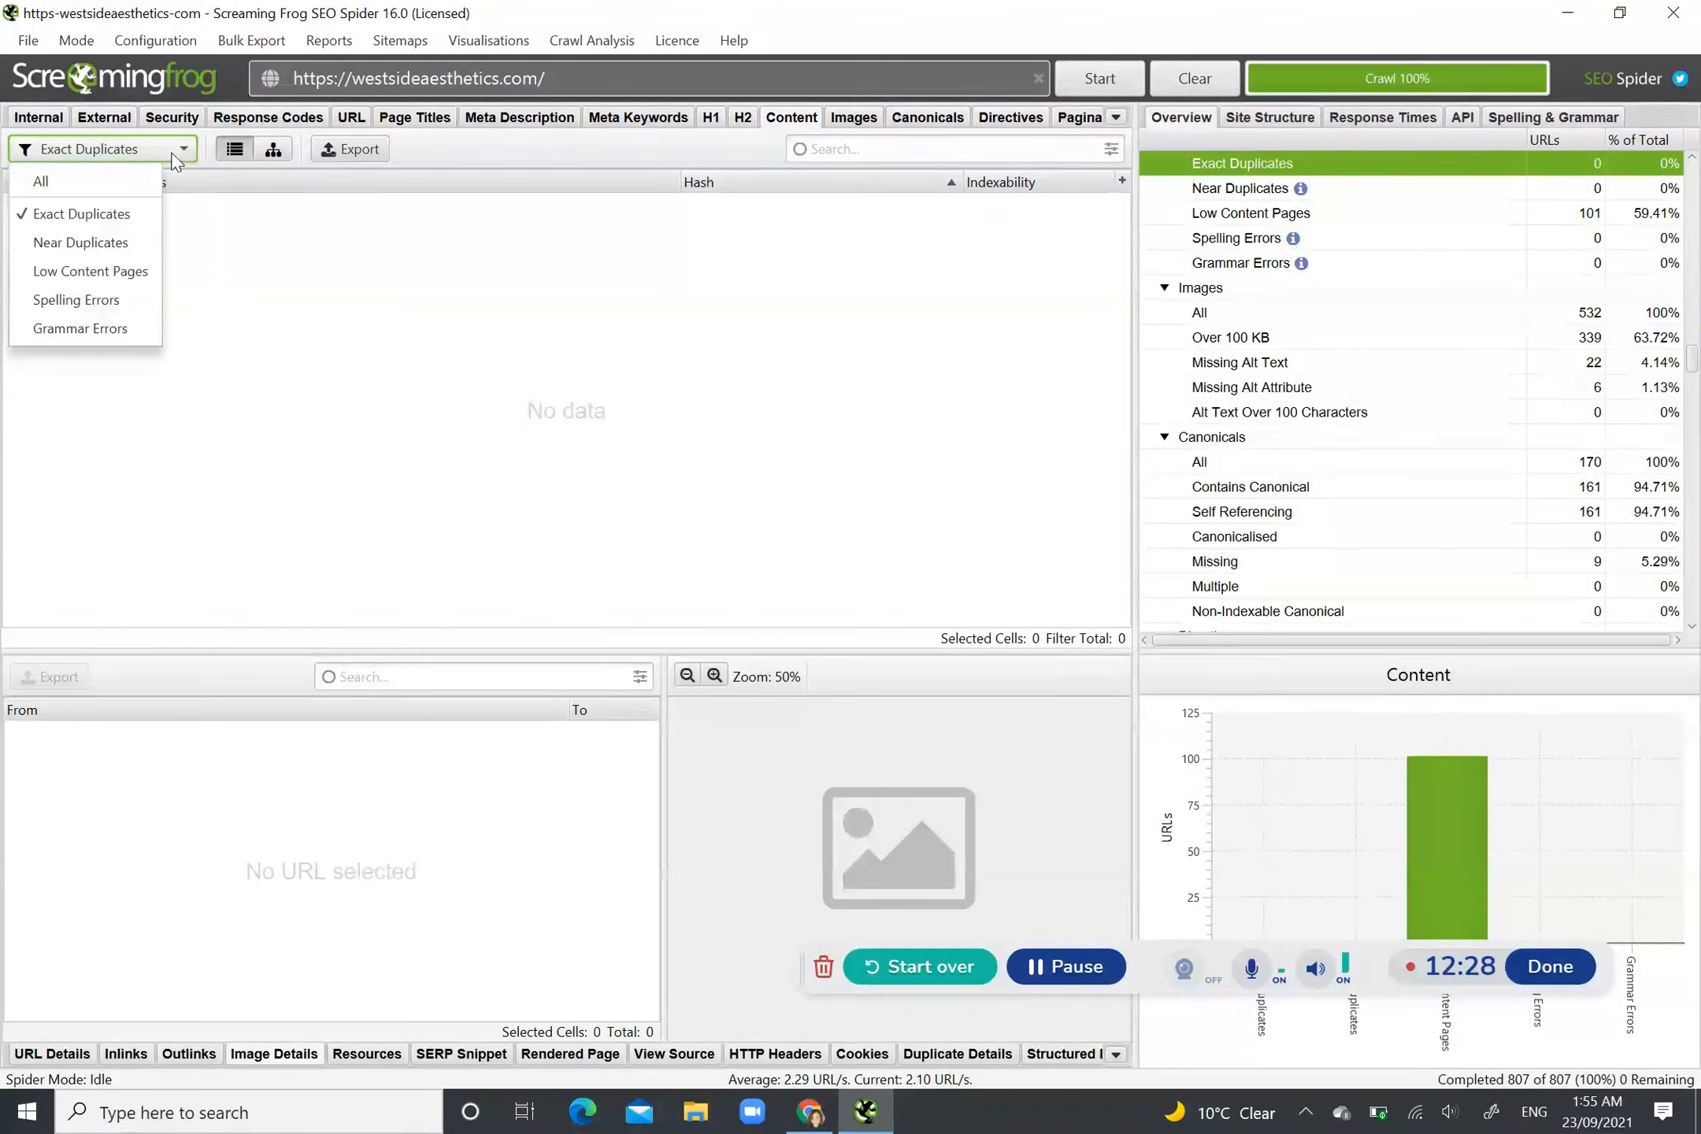
pyautogui.click(142, 248)
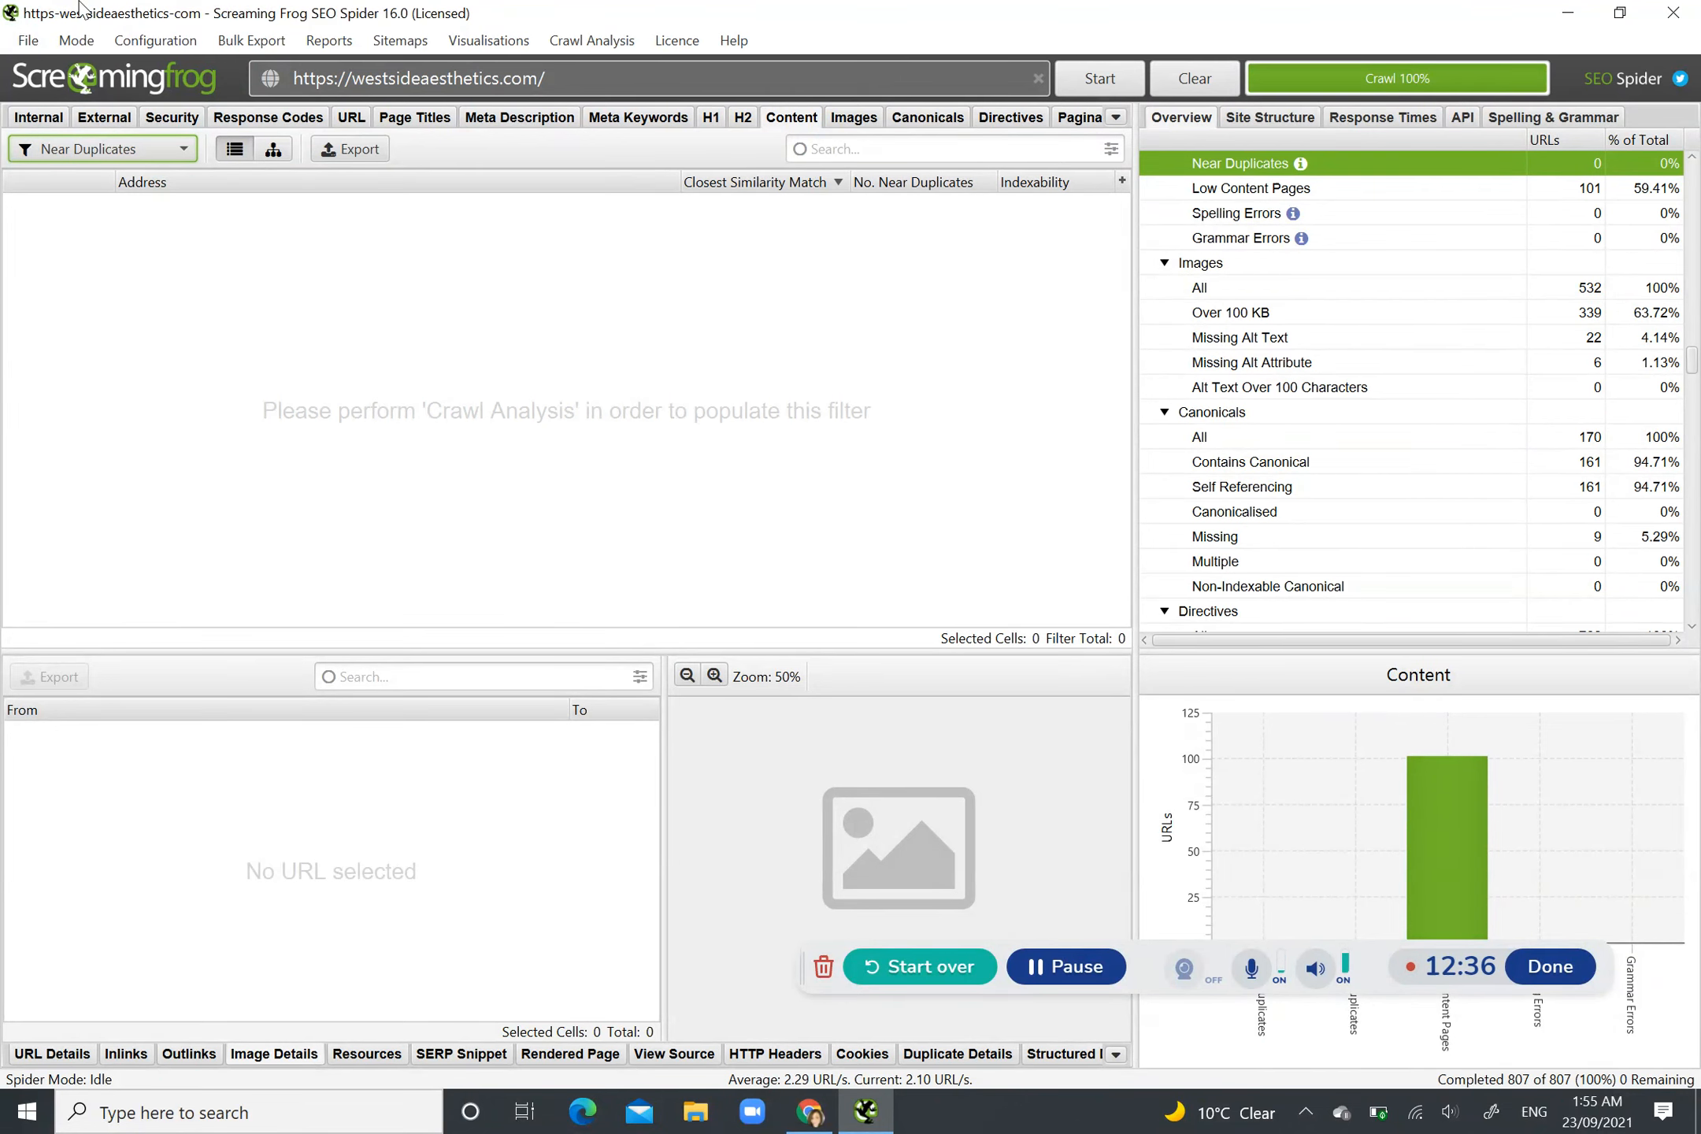
# Step: Filter the Content report to Low Content Pages, check the list to its last entry, and select the web-stories/chin-augmentation page
pyautogui.click(178, 154)
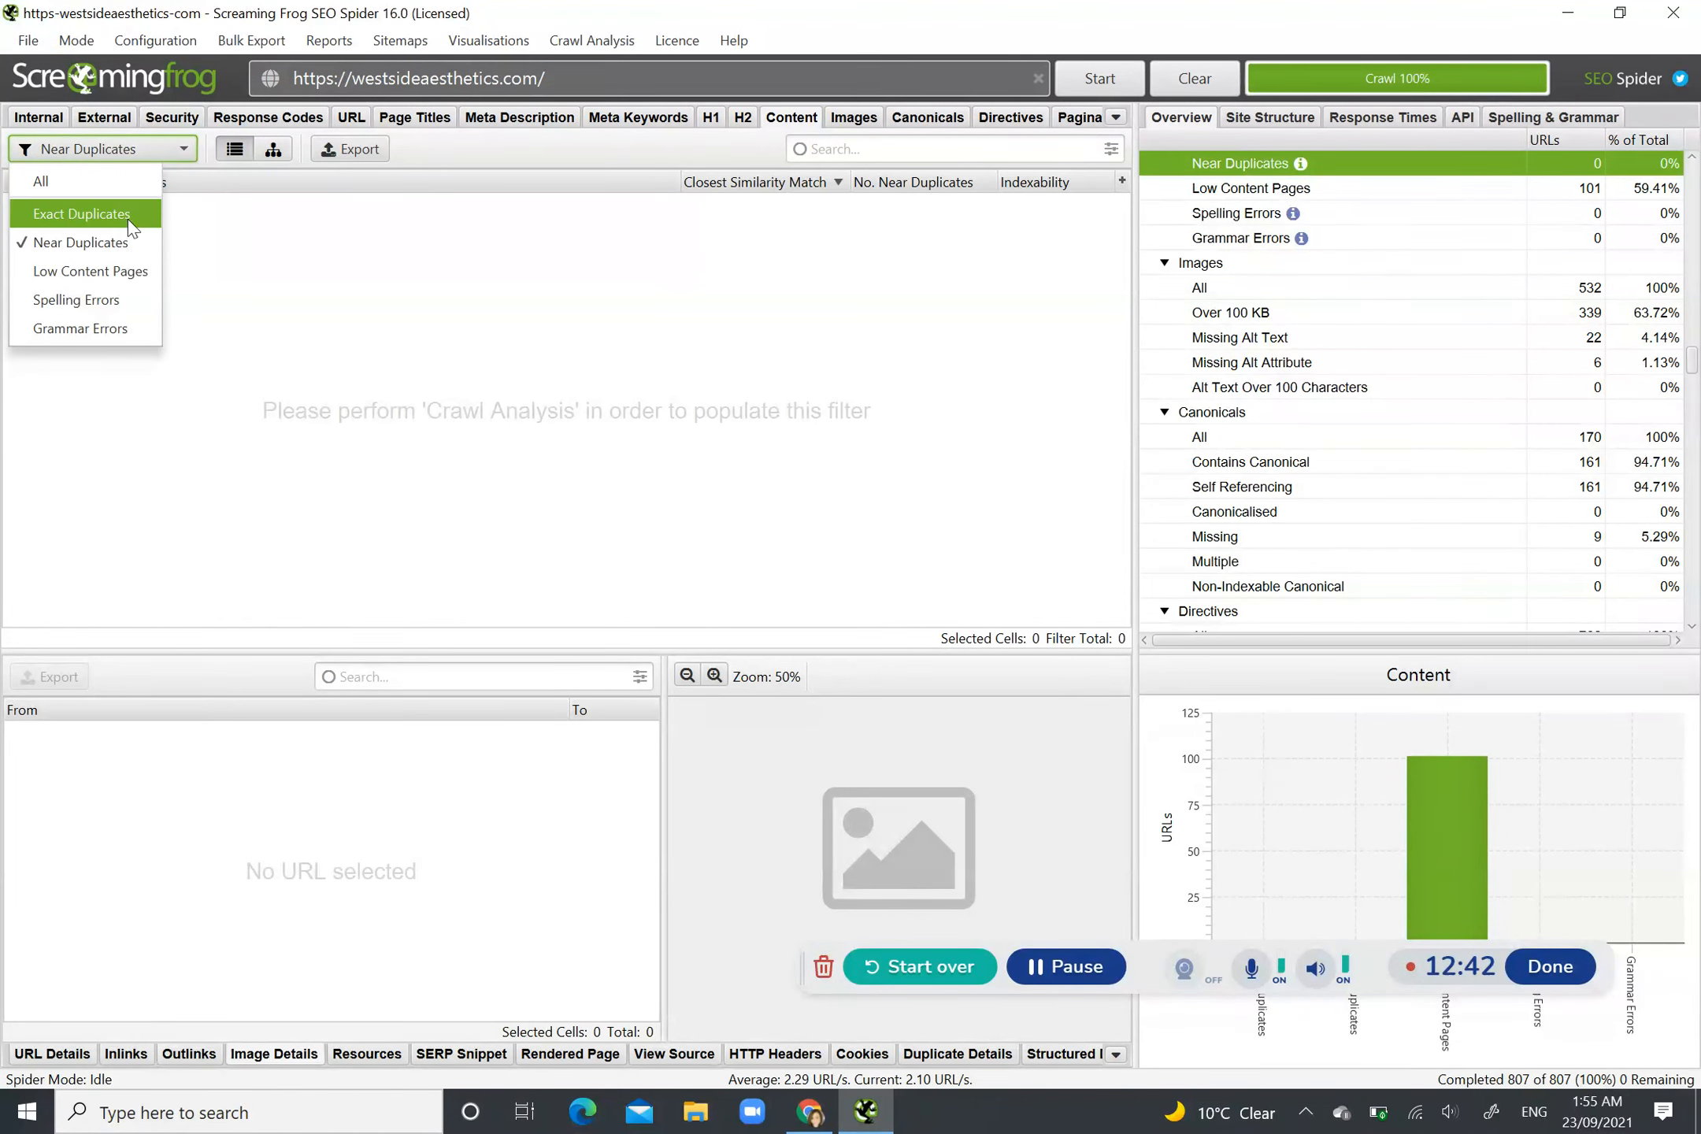
pyautogui.click(130, 274)
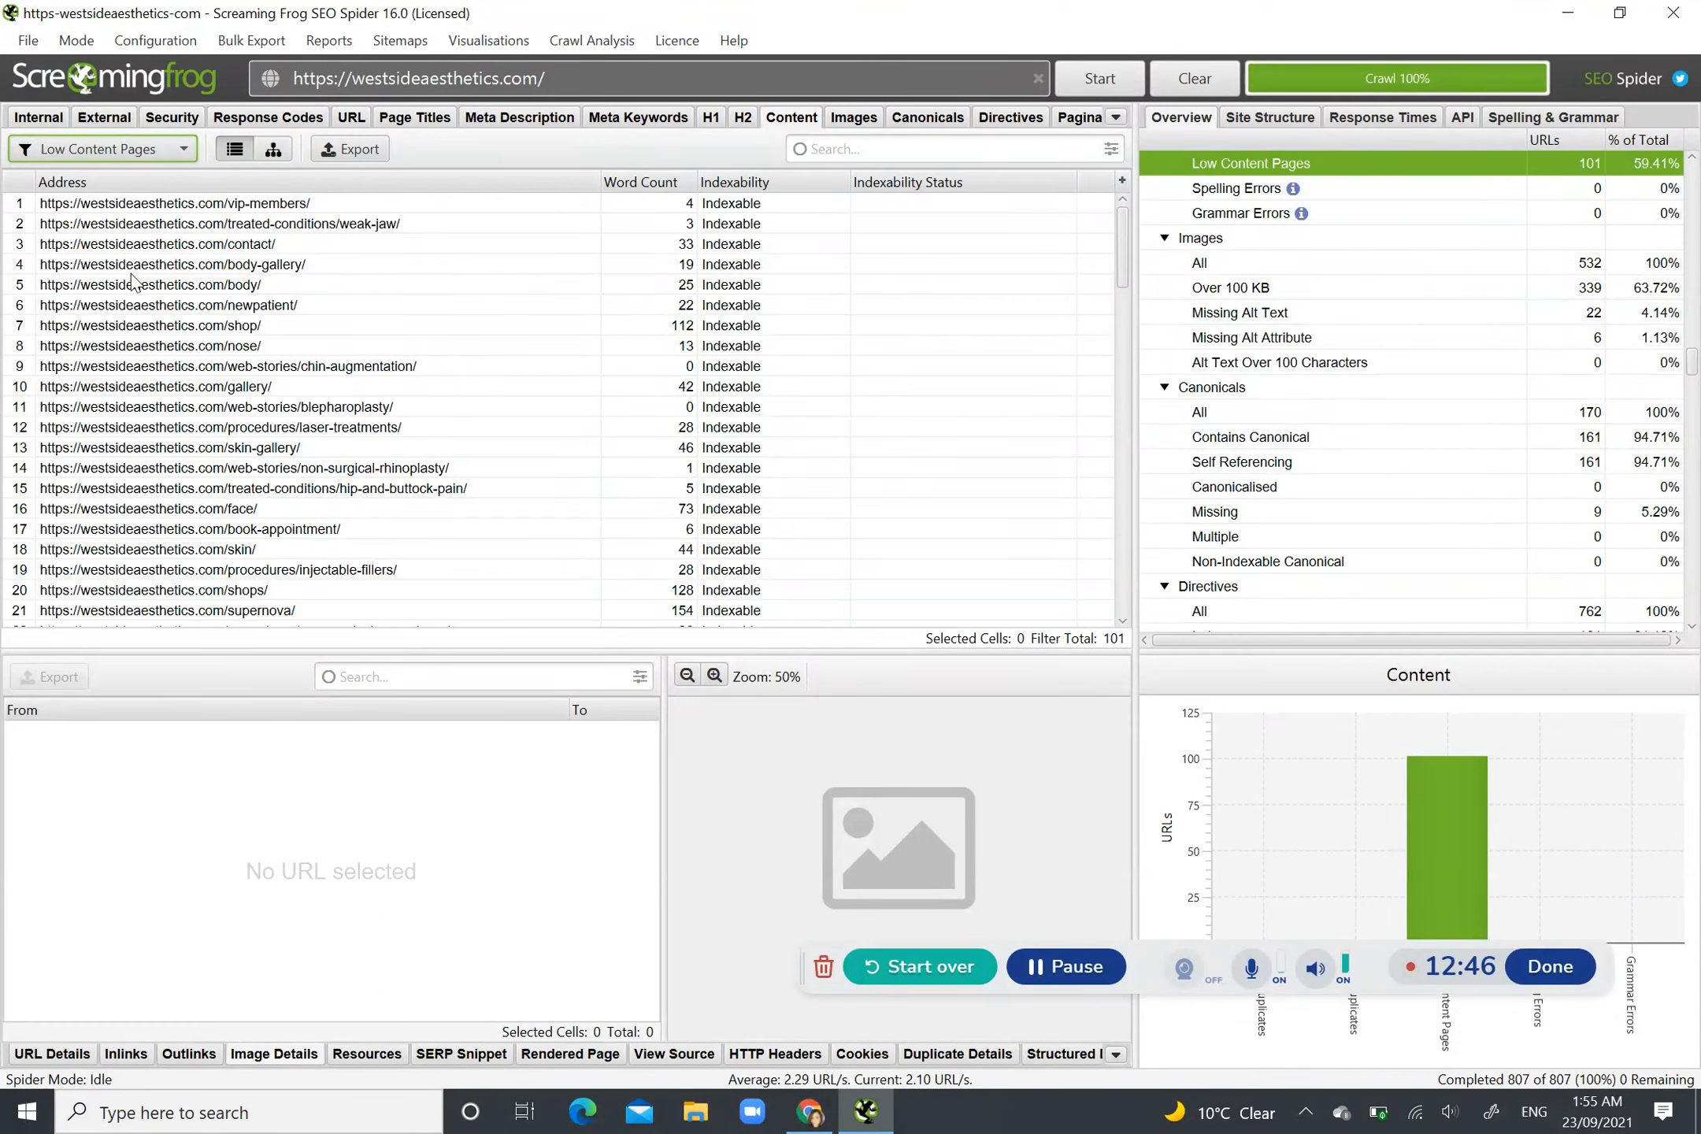
pyautogui.moveTo(1122, 245); pyautogui.dragTo(1077, 201)
pyautogui.scroll(-20, 1066, 247)
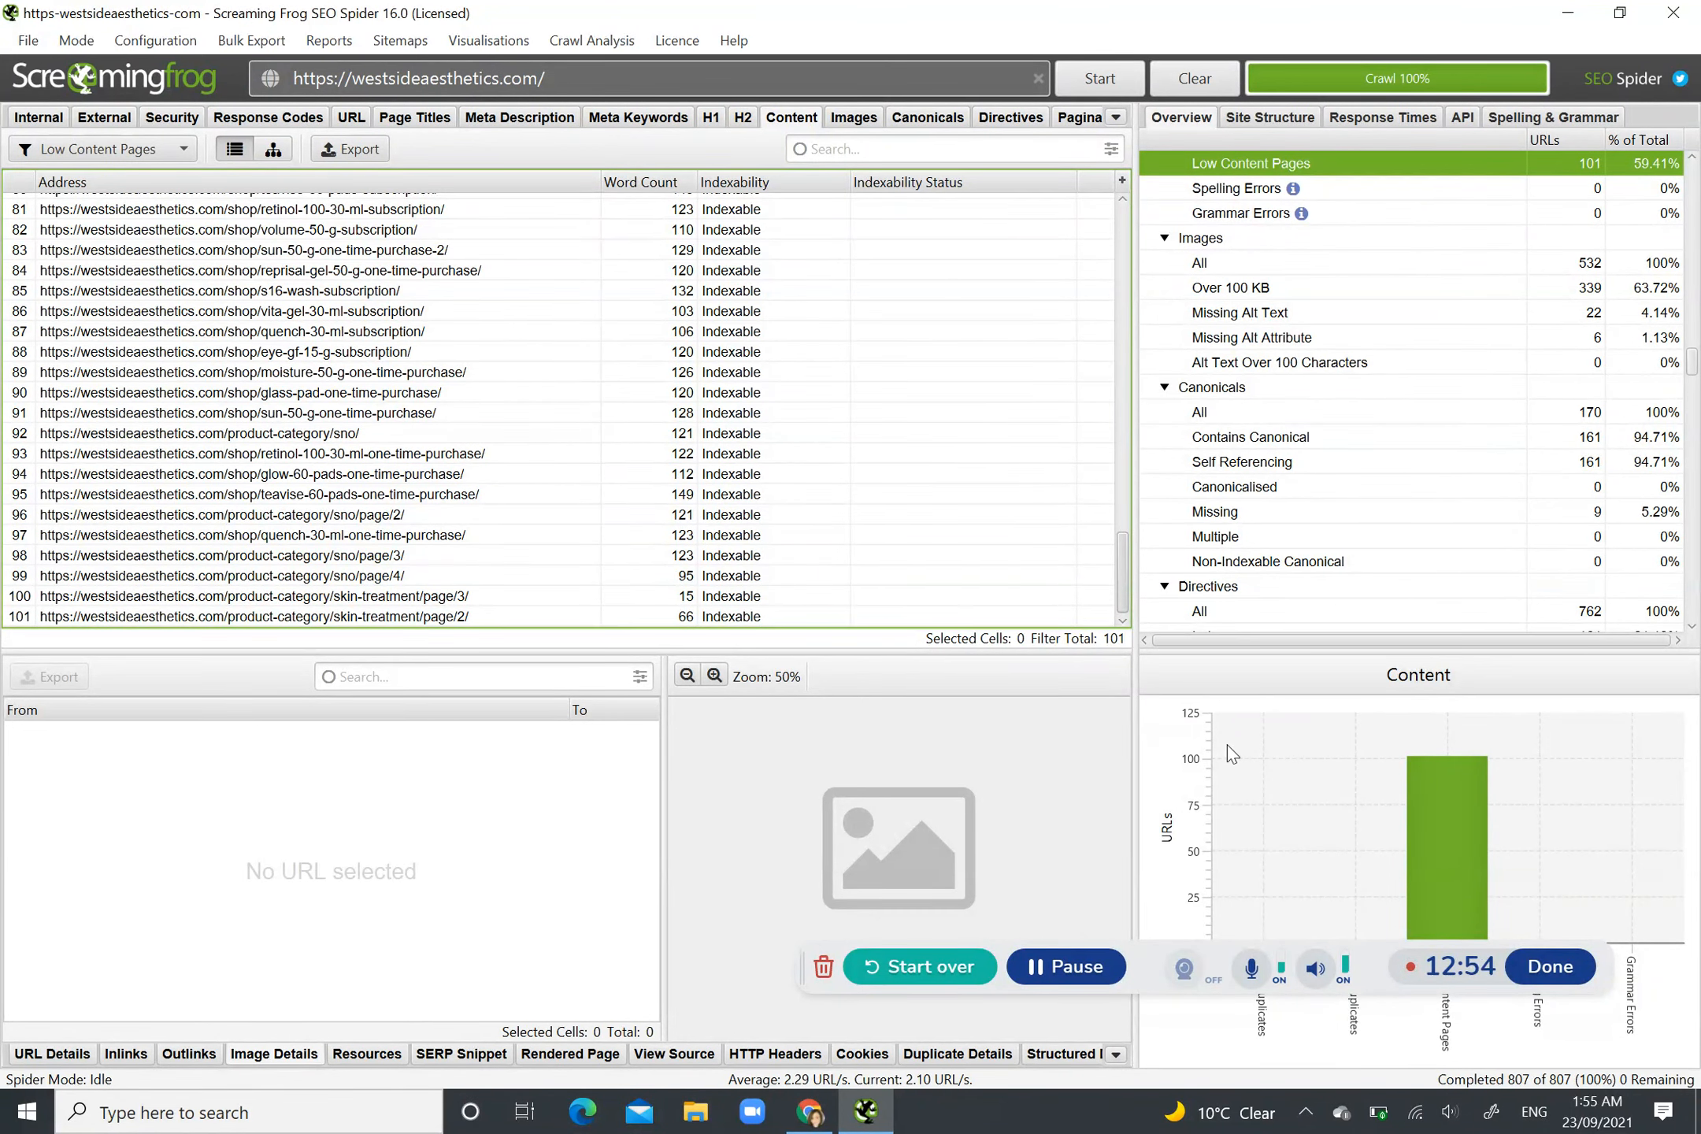
pyautogui.scroll(20, 1087, 315)
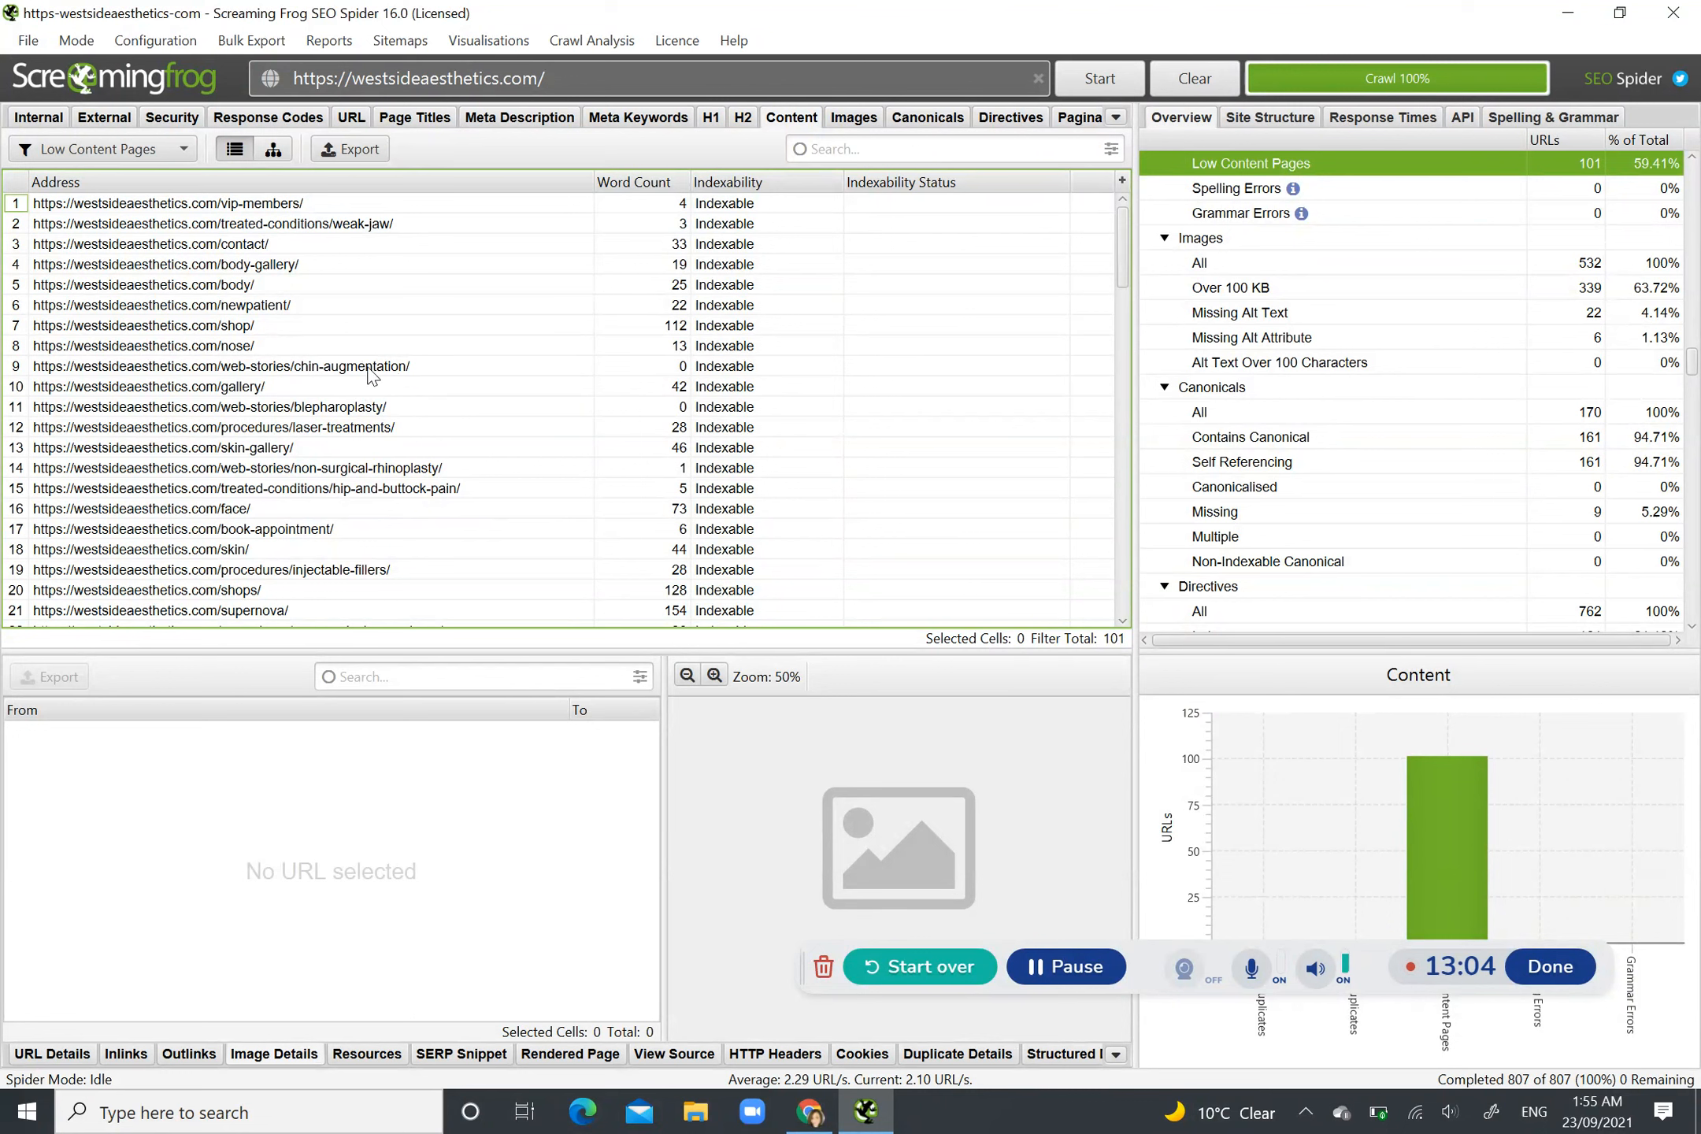
pyautogui.click(403, 367)
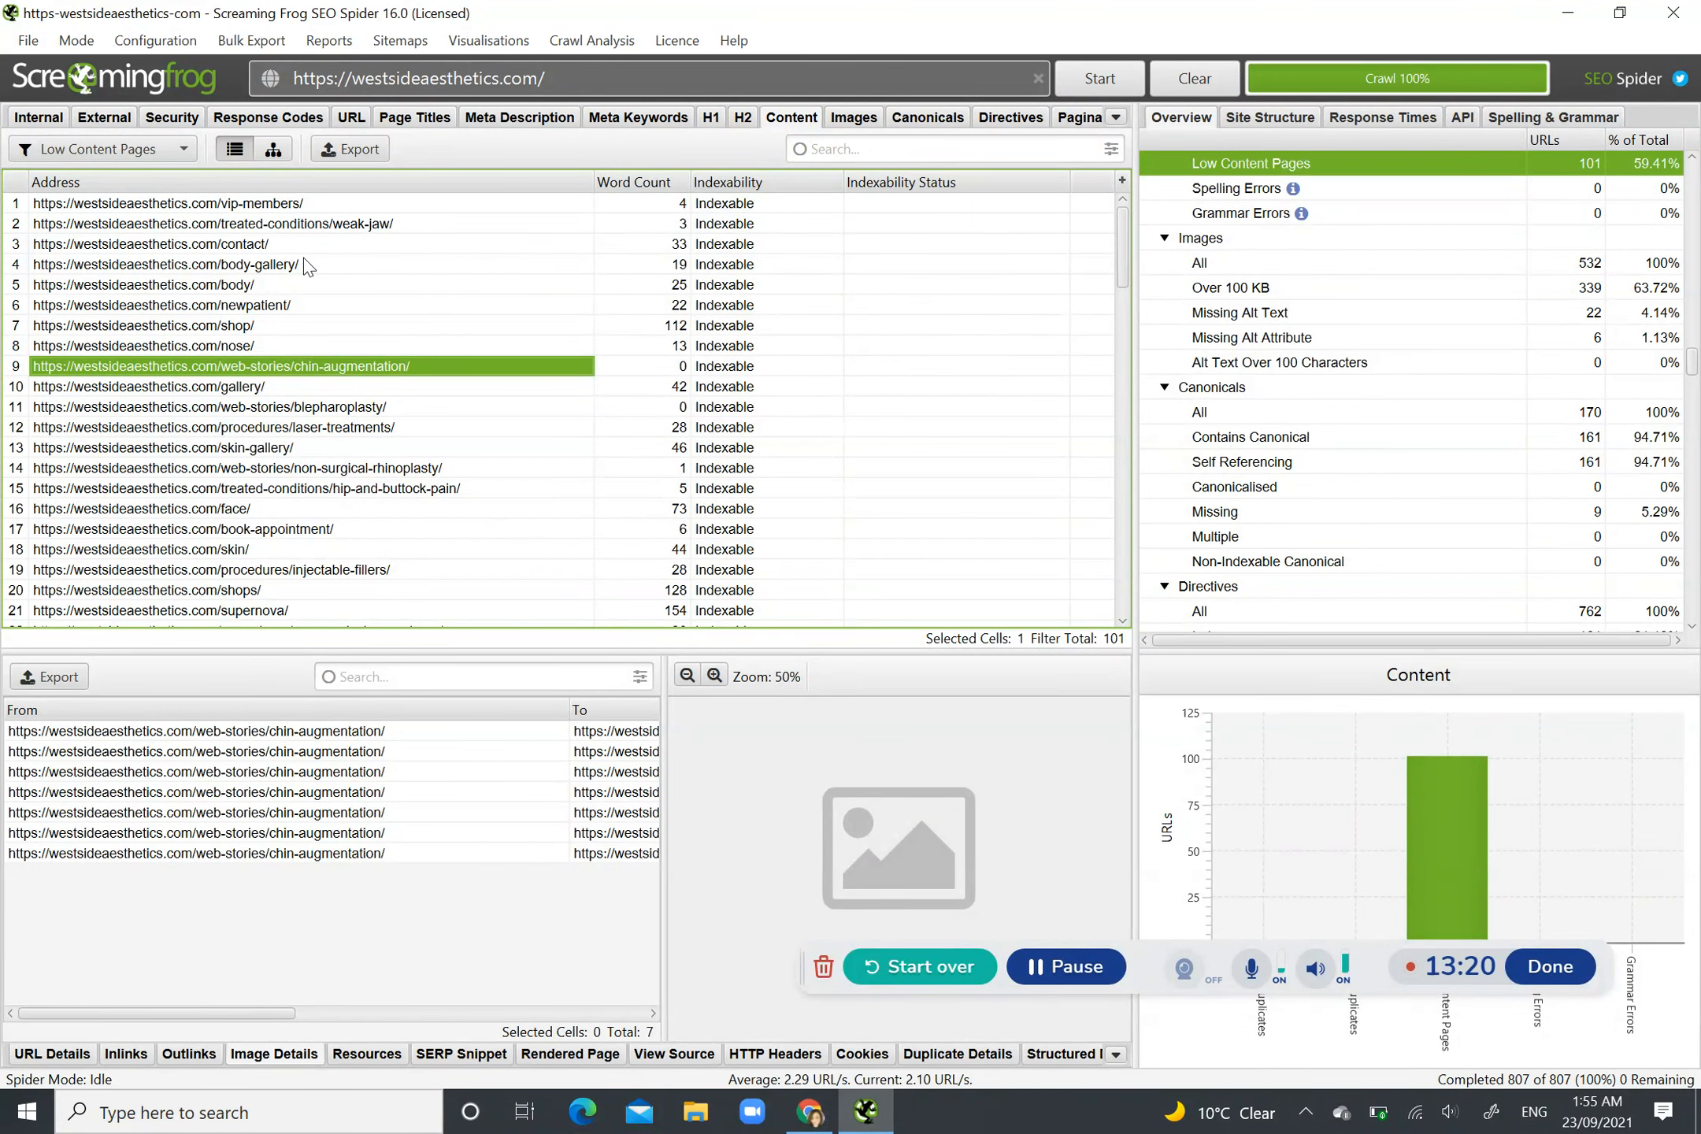
# Step: Filter the Content report by Spelling Errors, then by Grammar Errors
pyautogui.click(180, 157)
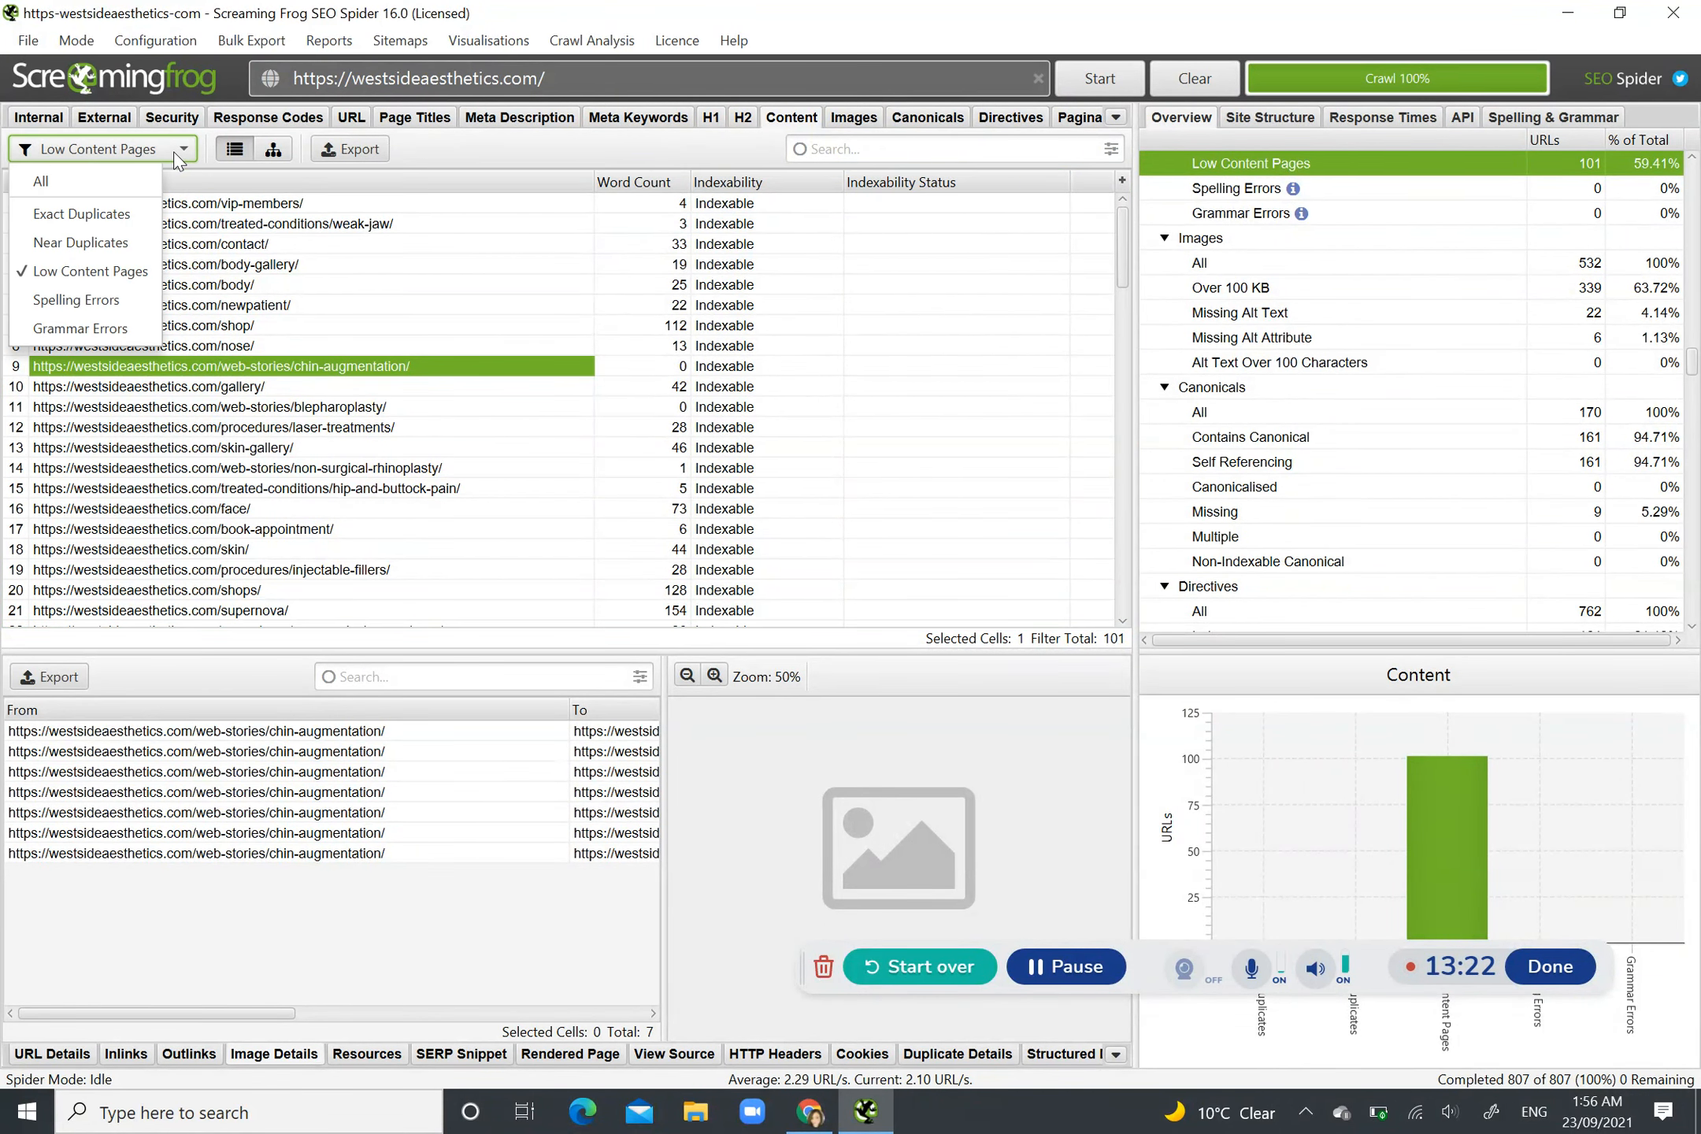
pyautogui.click(125, 300)
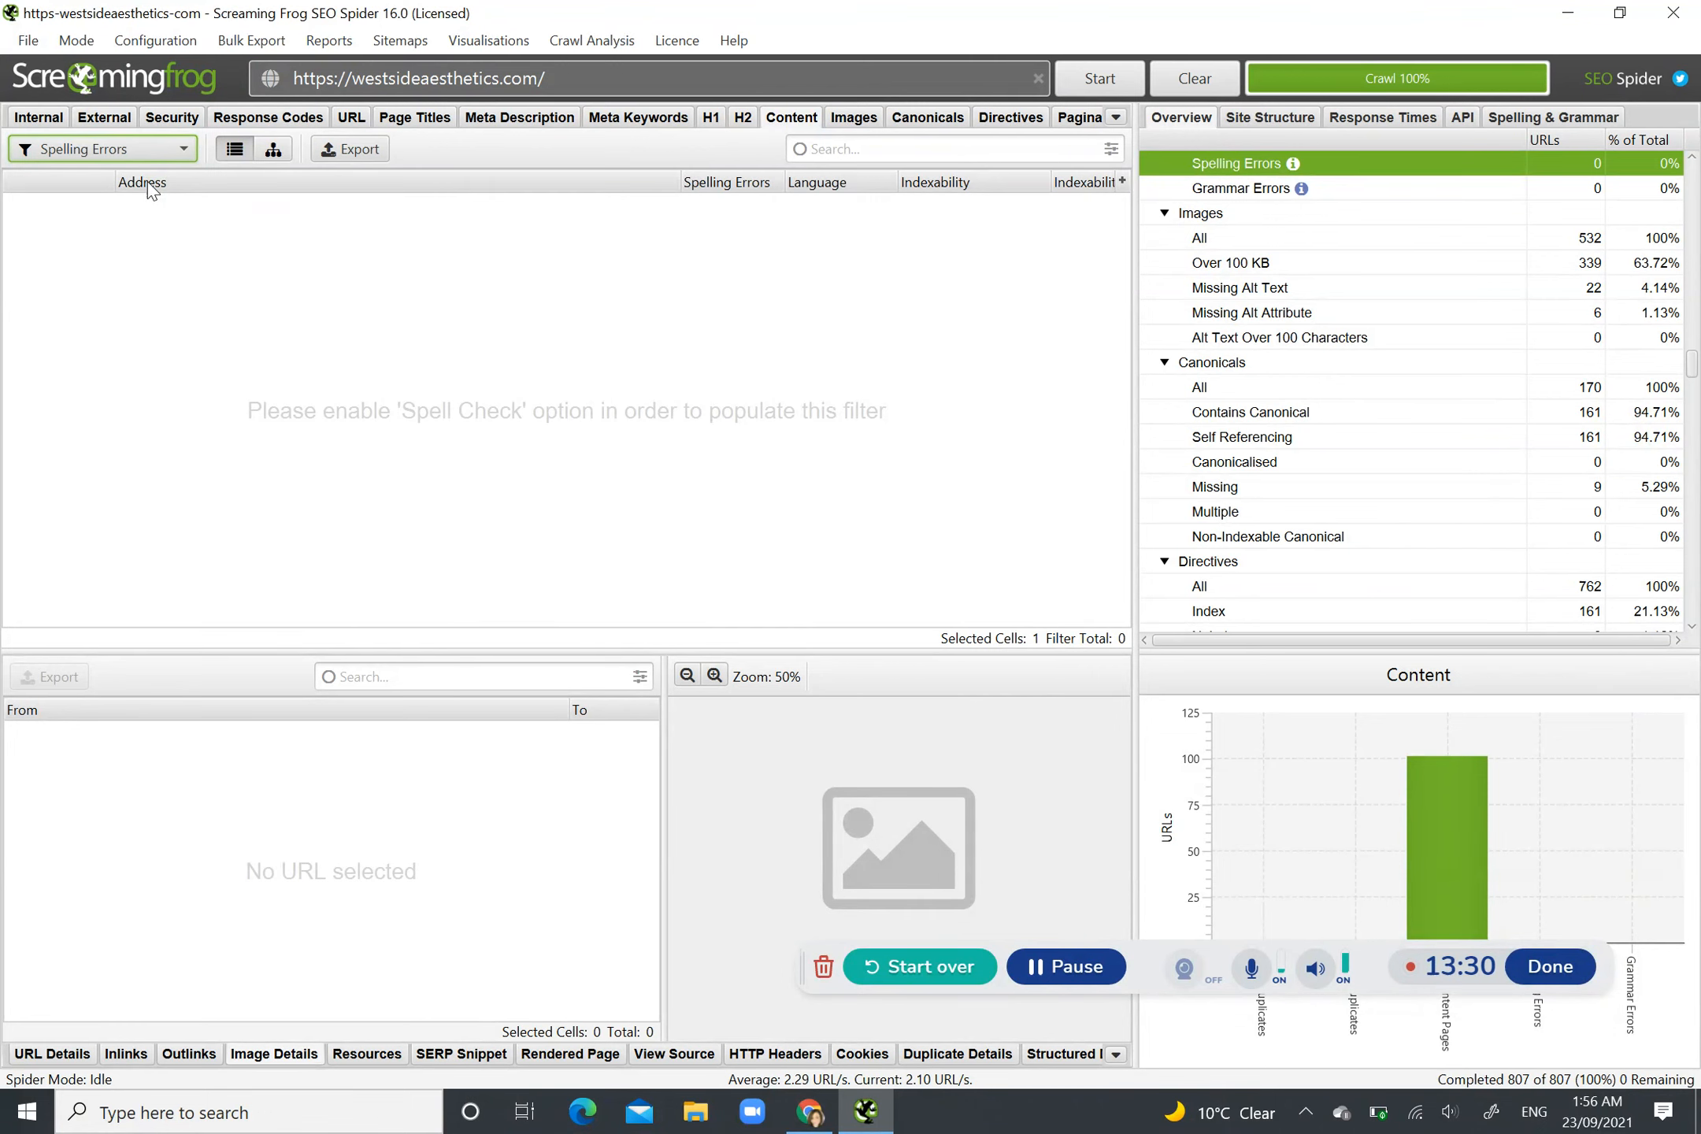
pyautogui.click(172, 152)
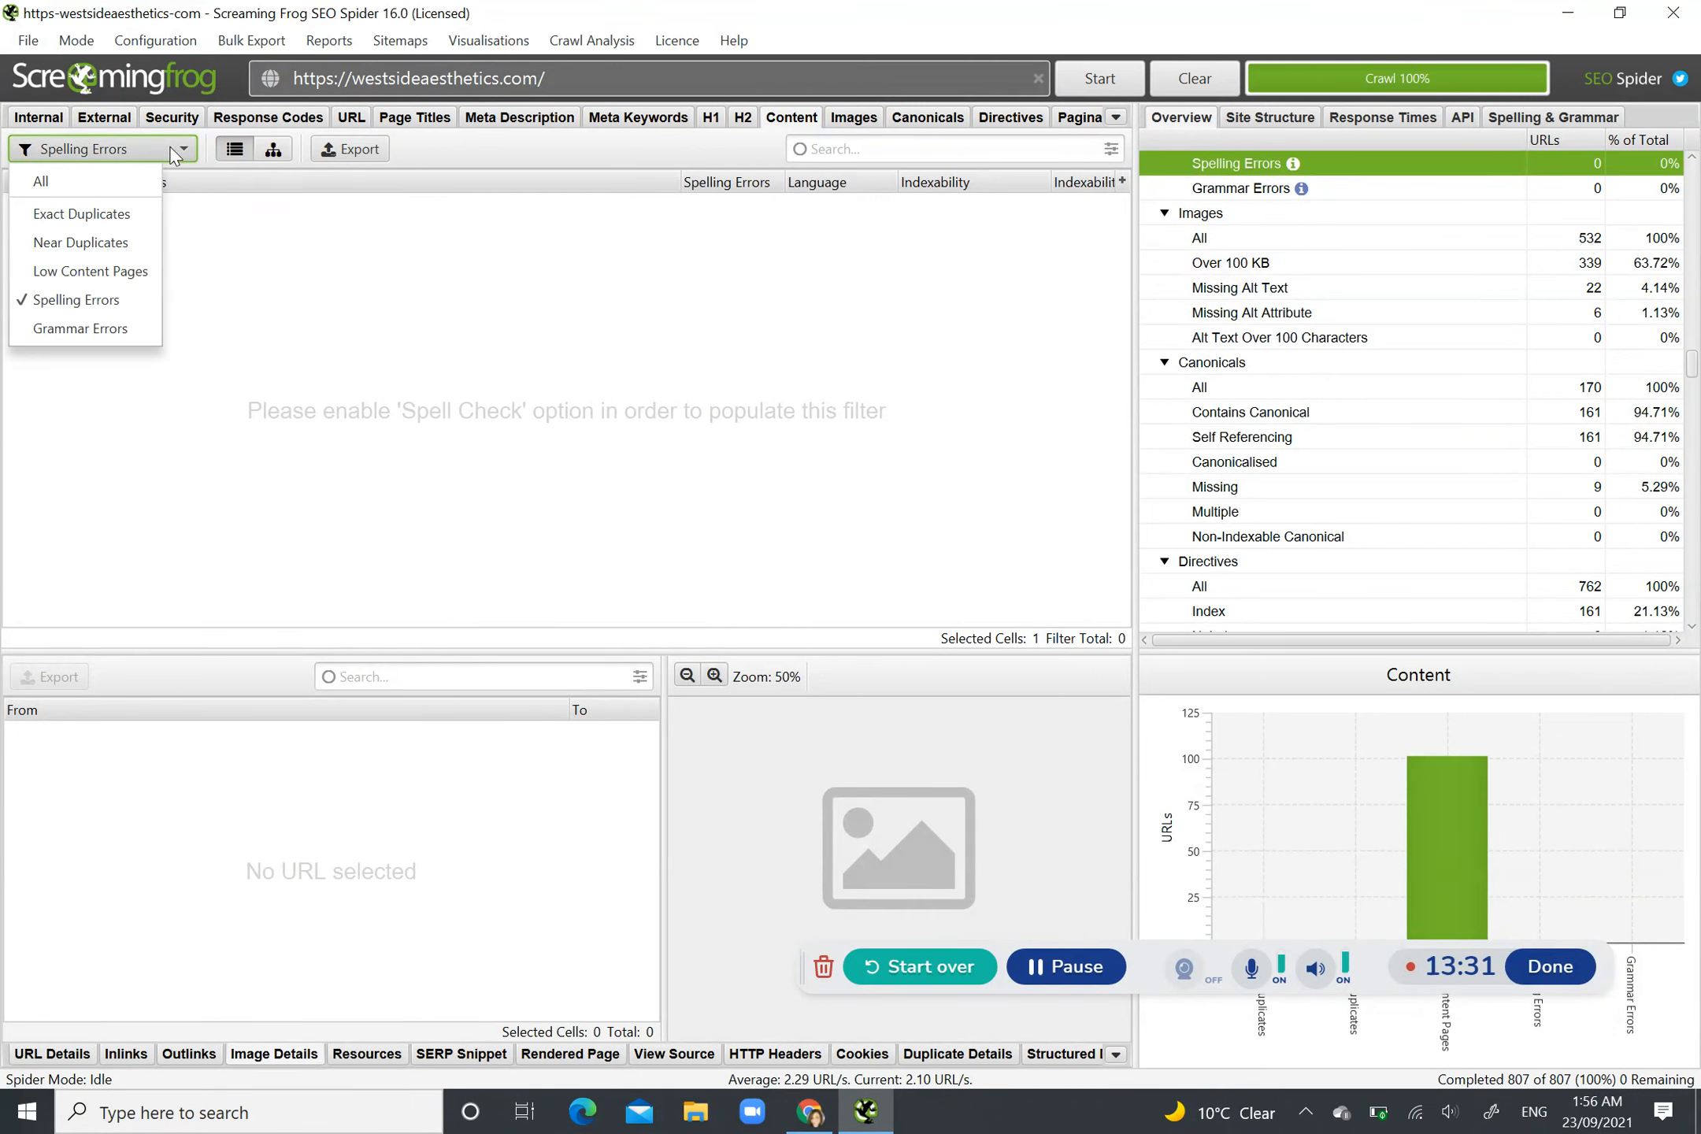
pyautogui.click(118, 328)
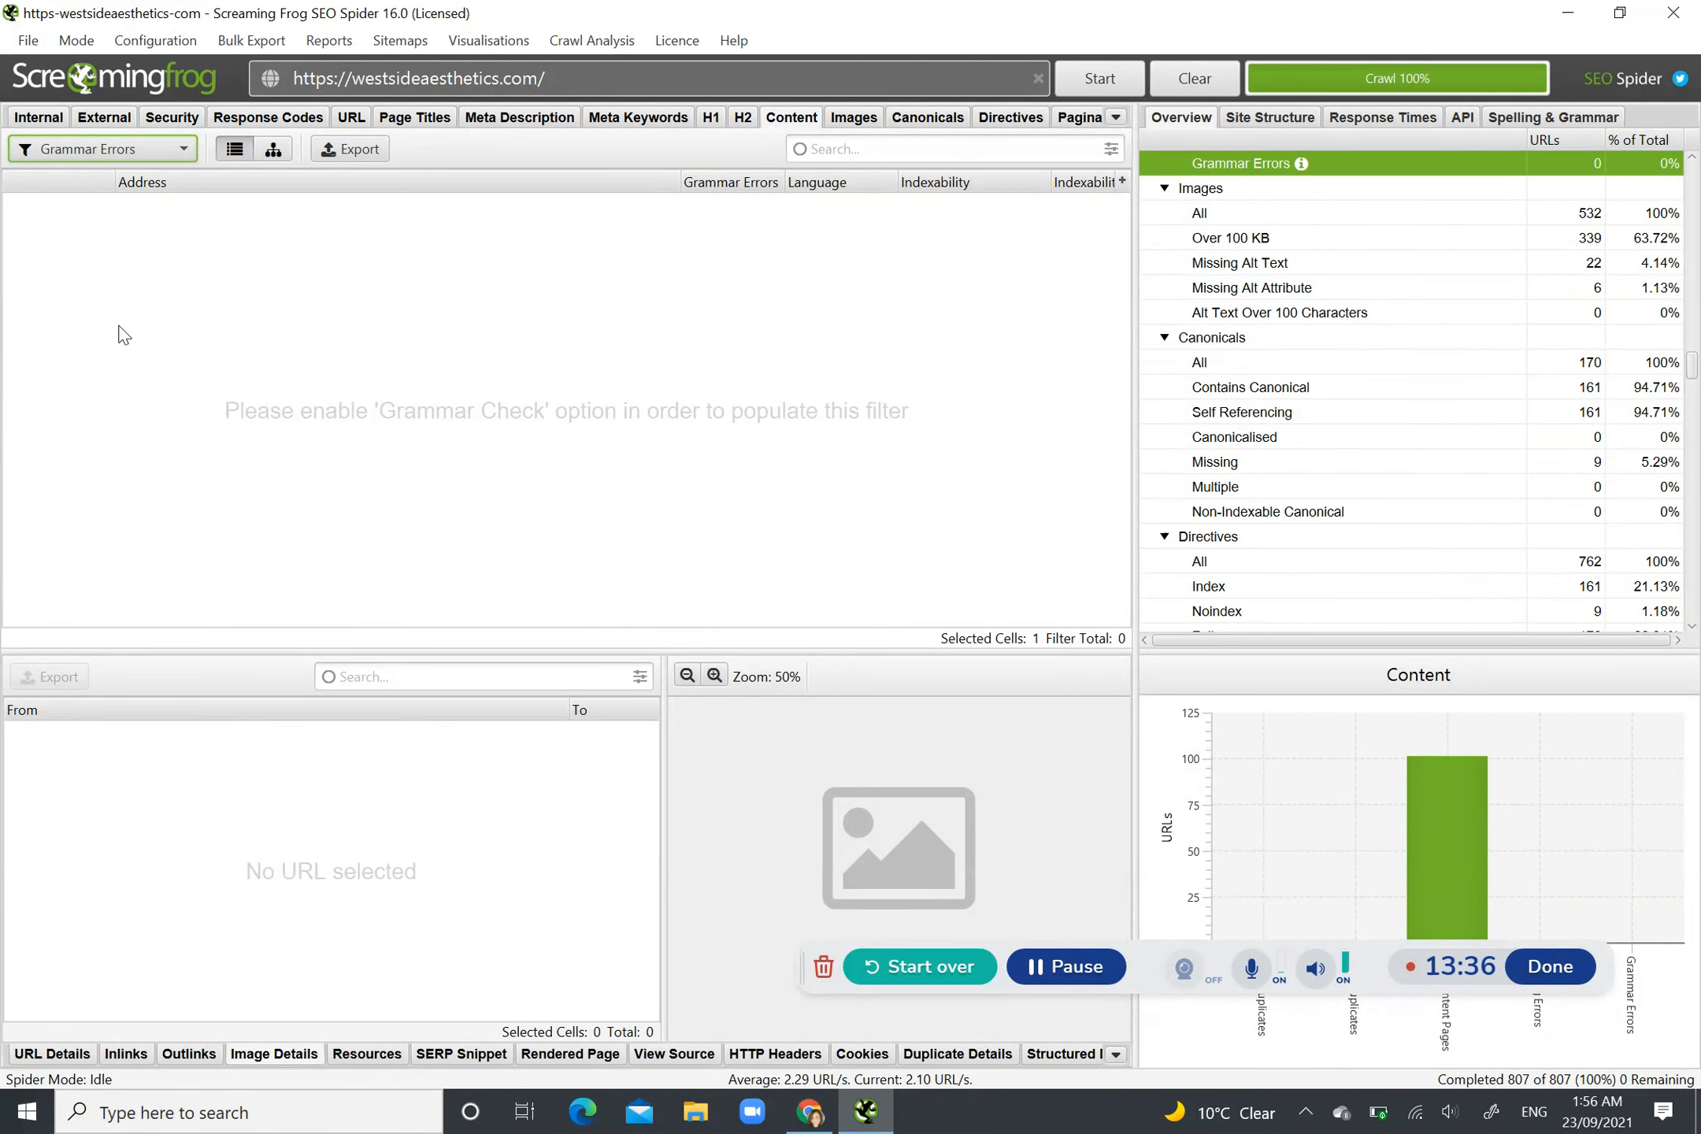
# Step: Review the Images report across its content type, size, IMG inlinks and indexability columns
pyautogui.click(862, 126)
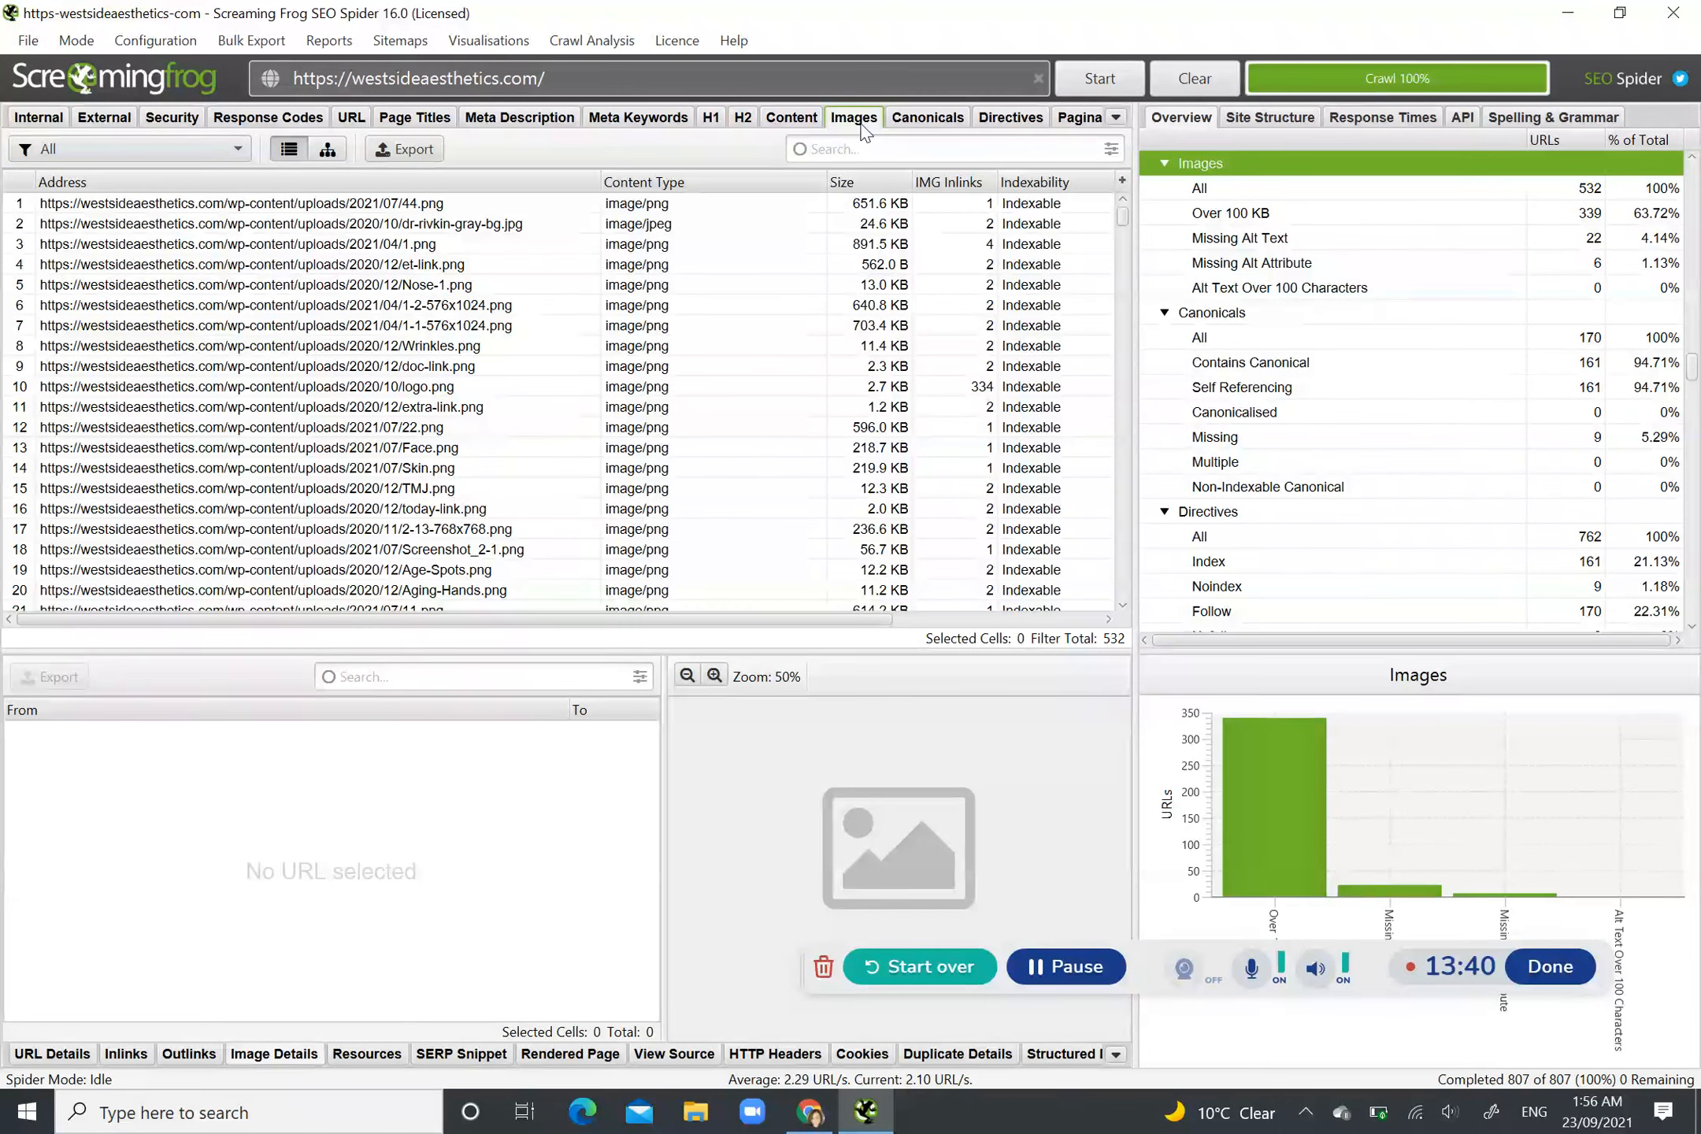
pyautogui.moveTo(771, 620); pyautogui.dragTo(1032, 661)
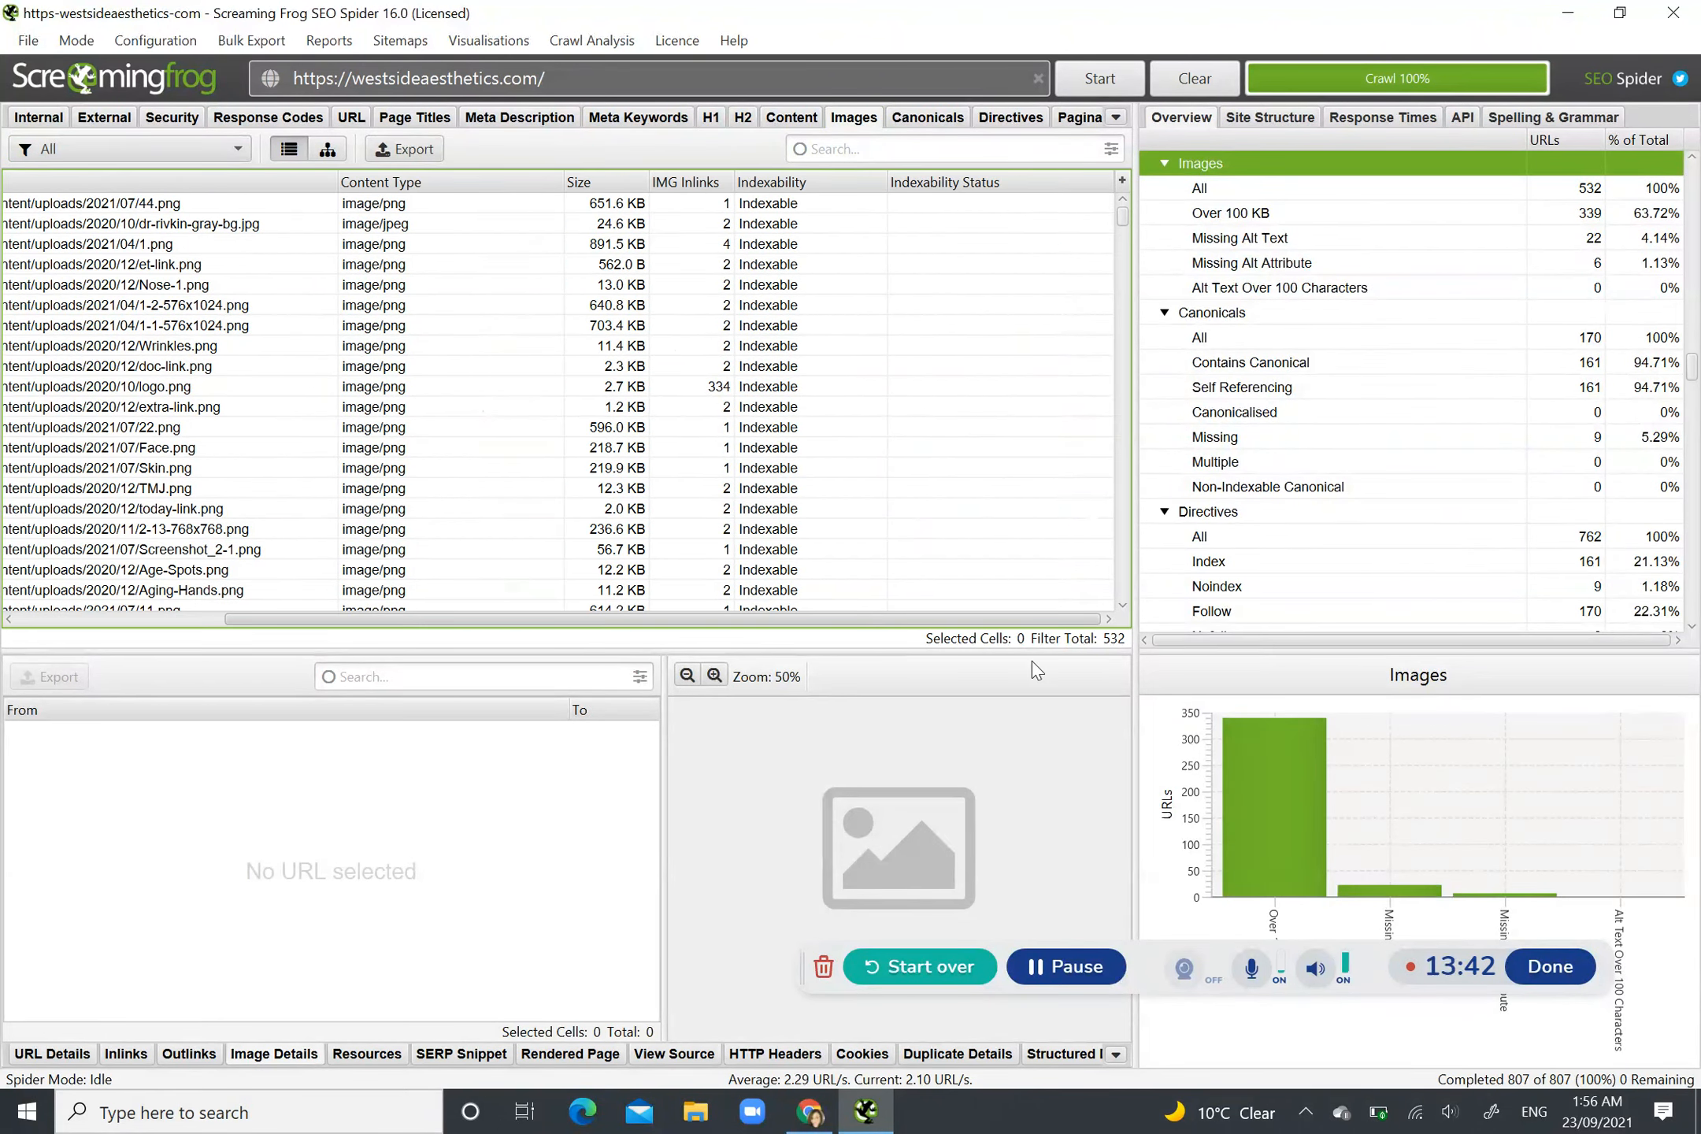
pyautogui.hscroll(-5, 628, 548)
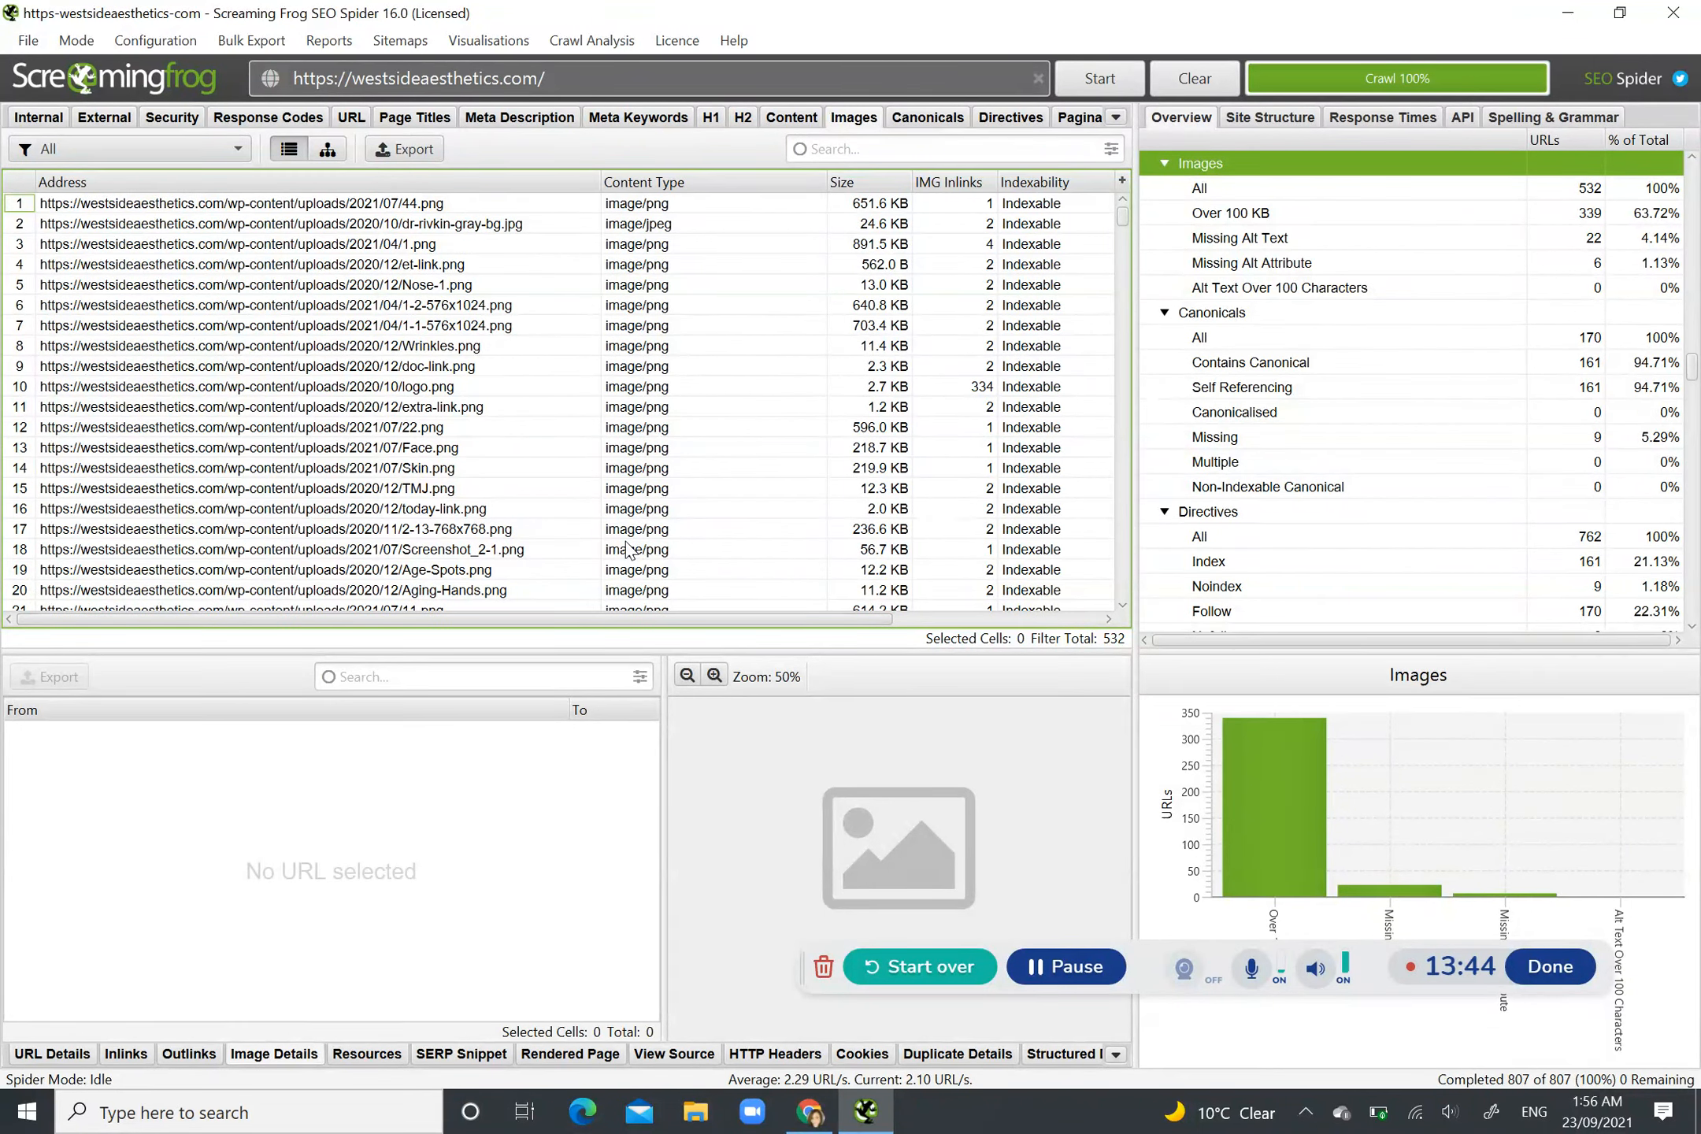
# Step: Review the Canonicals report across the canonical link and rel="next"/"prev" columns, followed by the Pagination report
pyautogui.click(945, 120)
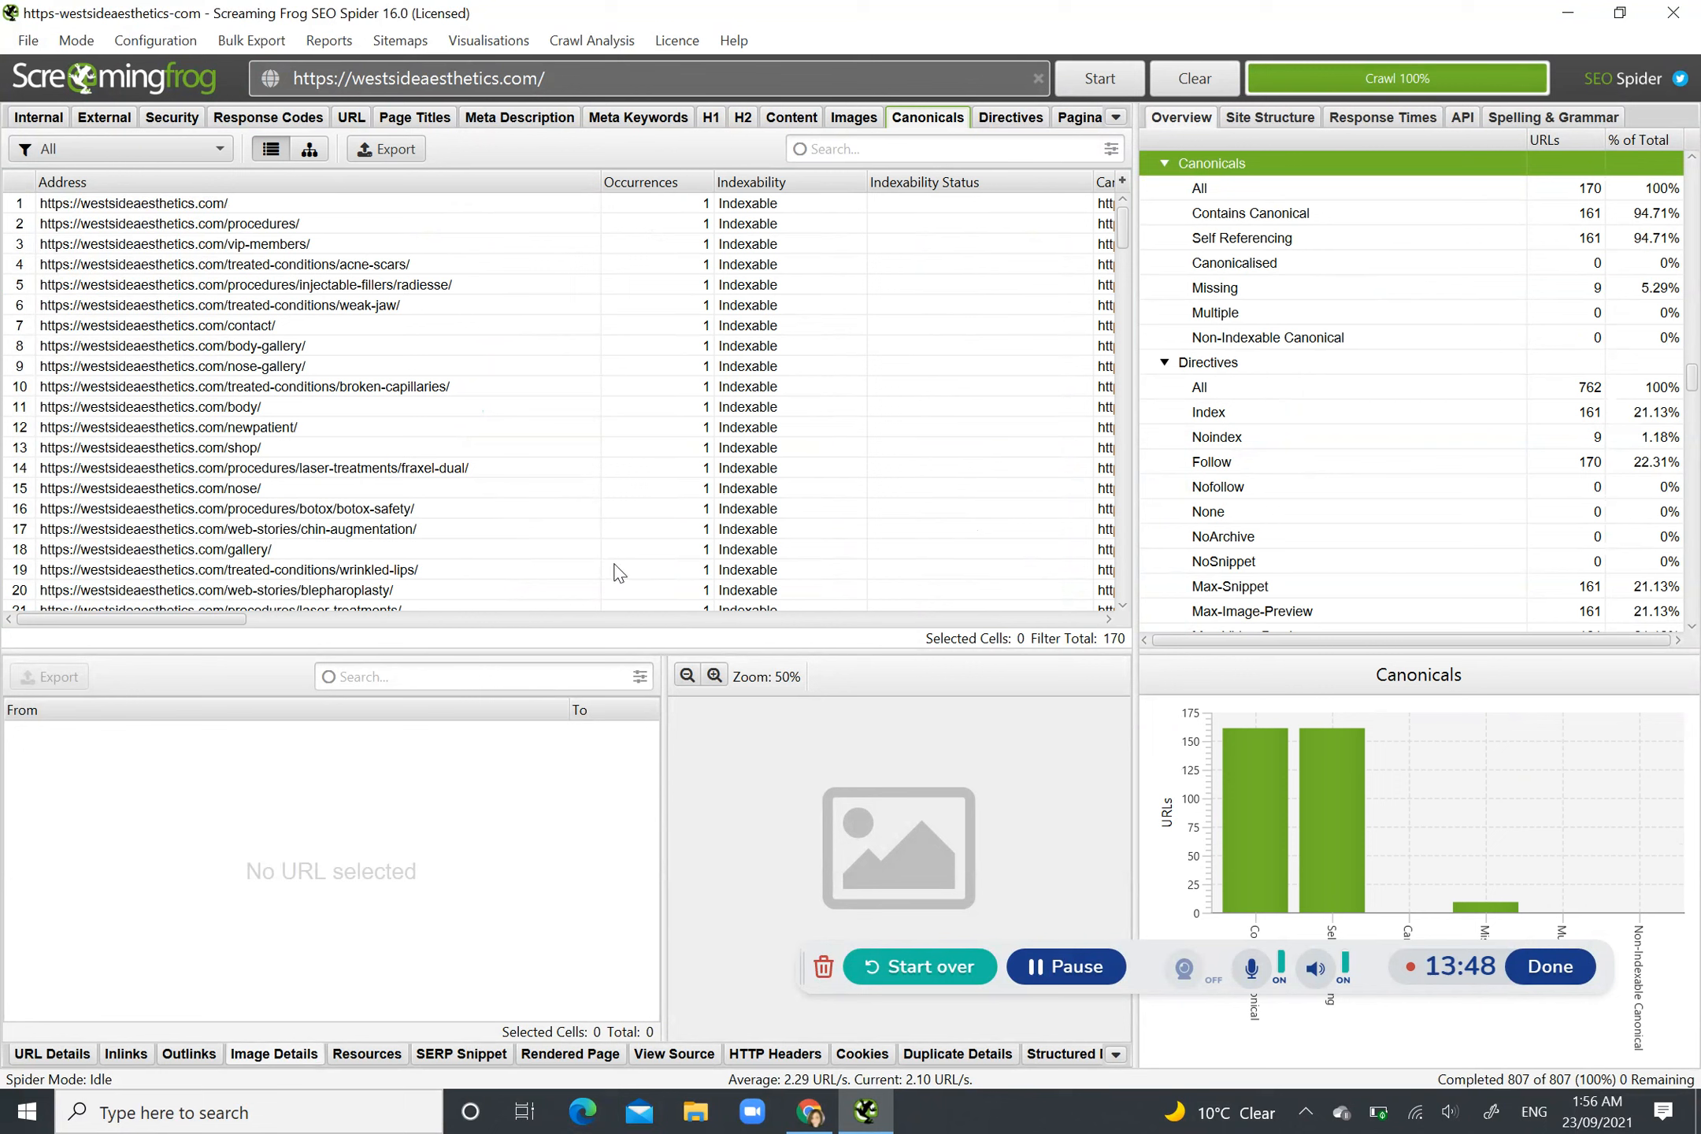
pyautogui.moveTo(223, 622); pyautogui.dragTo(28, 489)
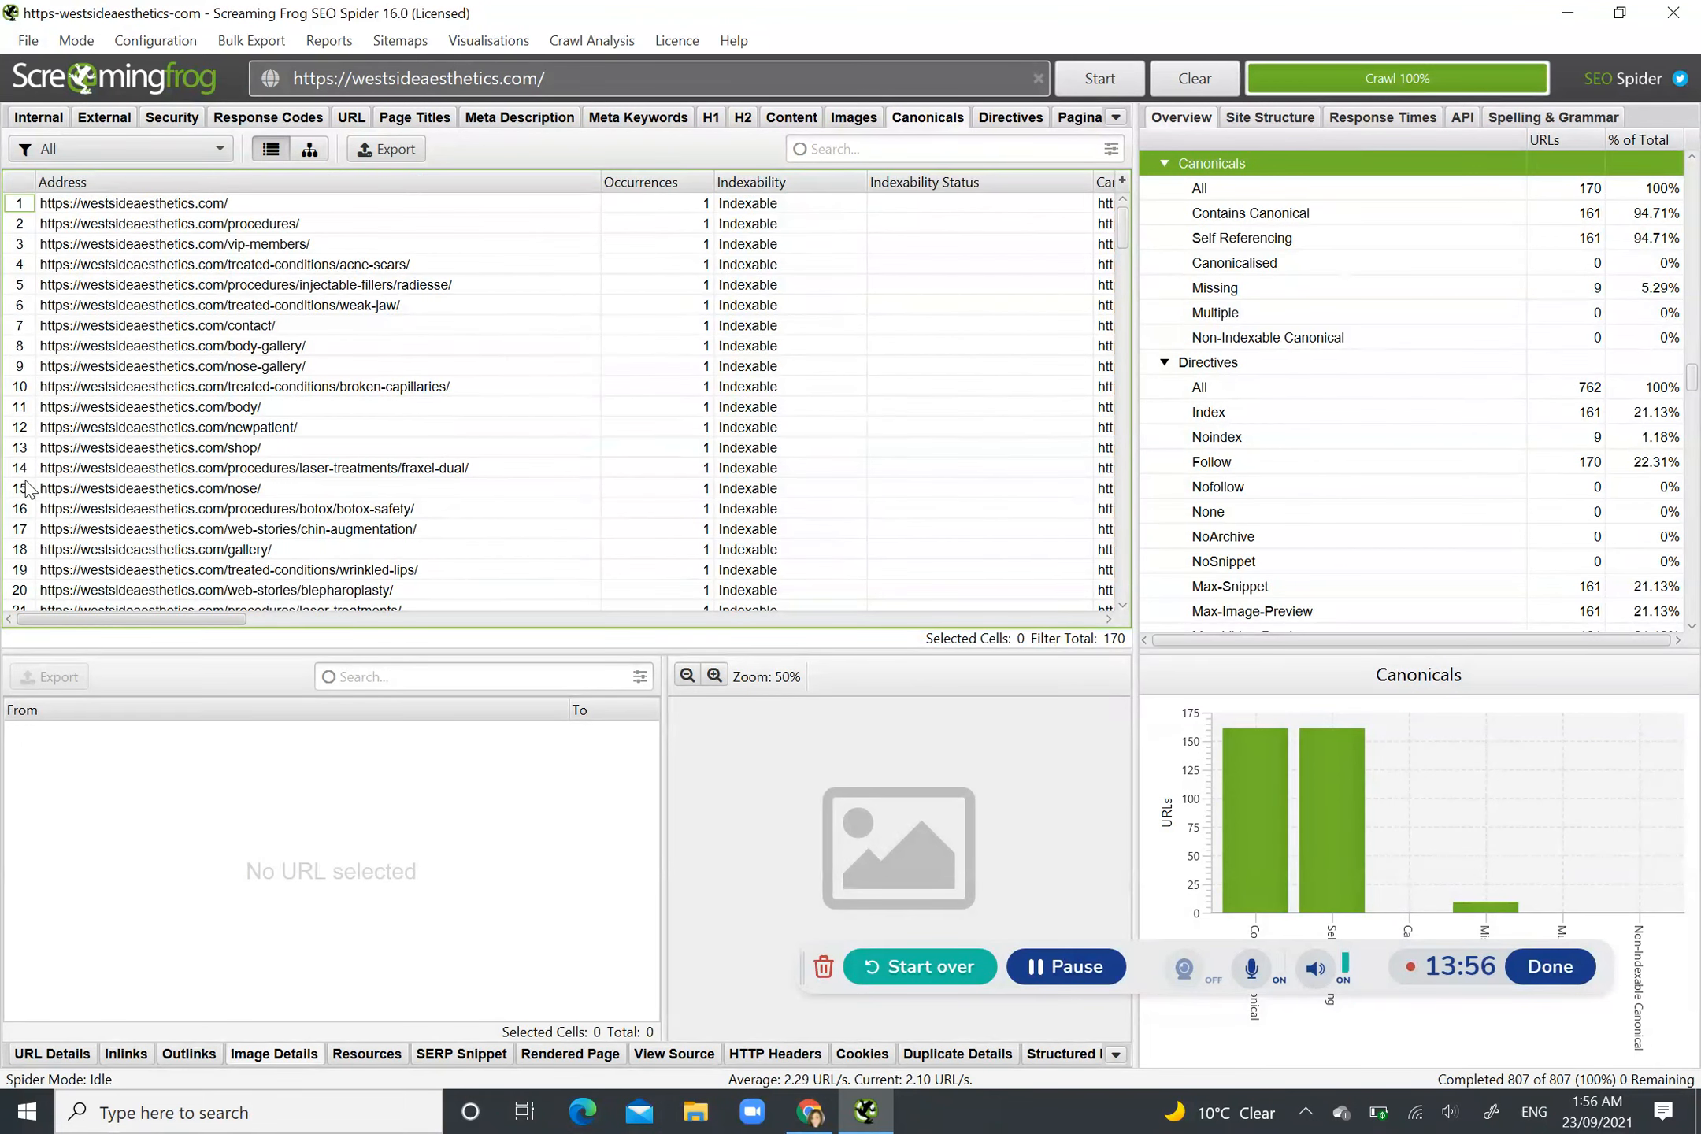
pyautogui.hscroll(5, 260, 543)
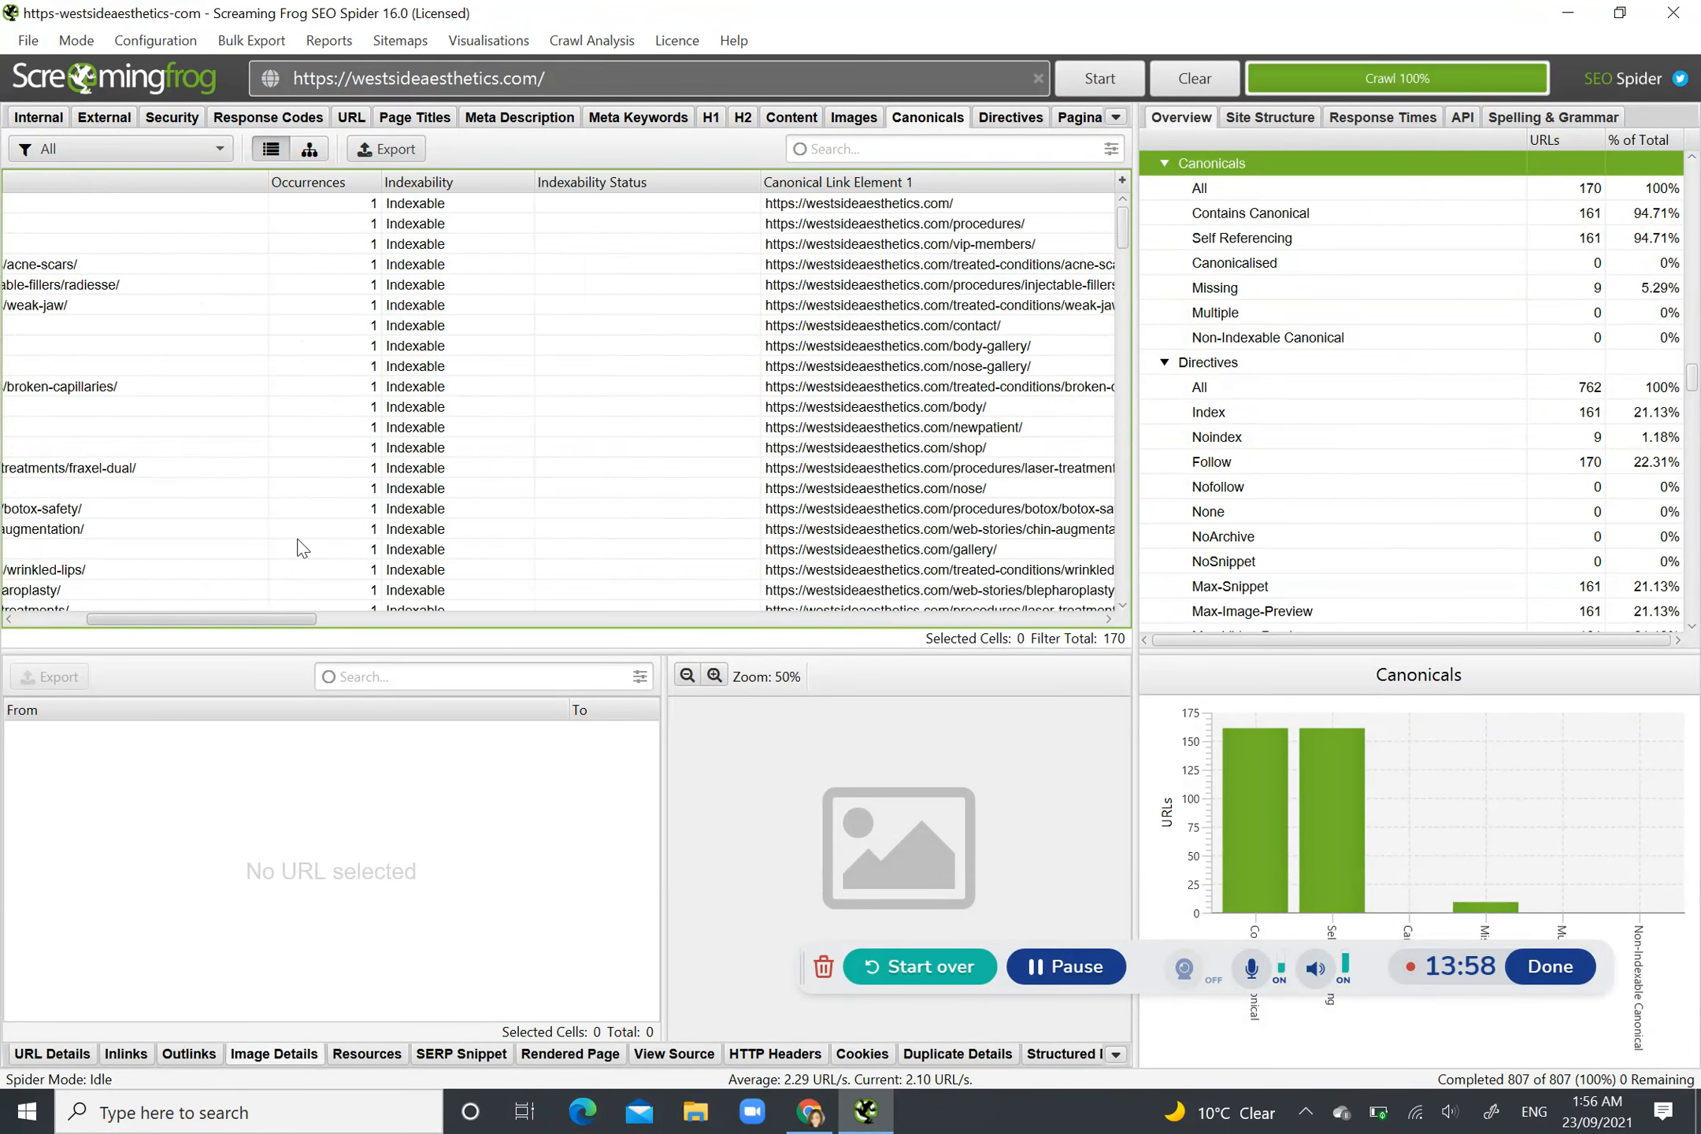
pyautogui.moveTo(366, 551); pyautogui.dragTo(771, 721)
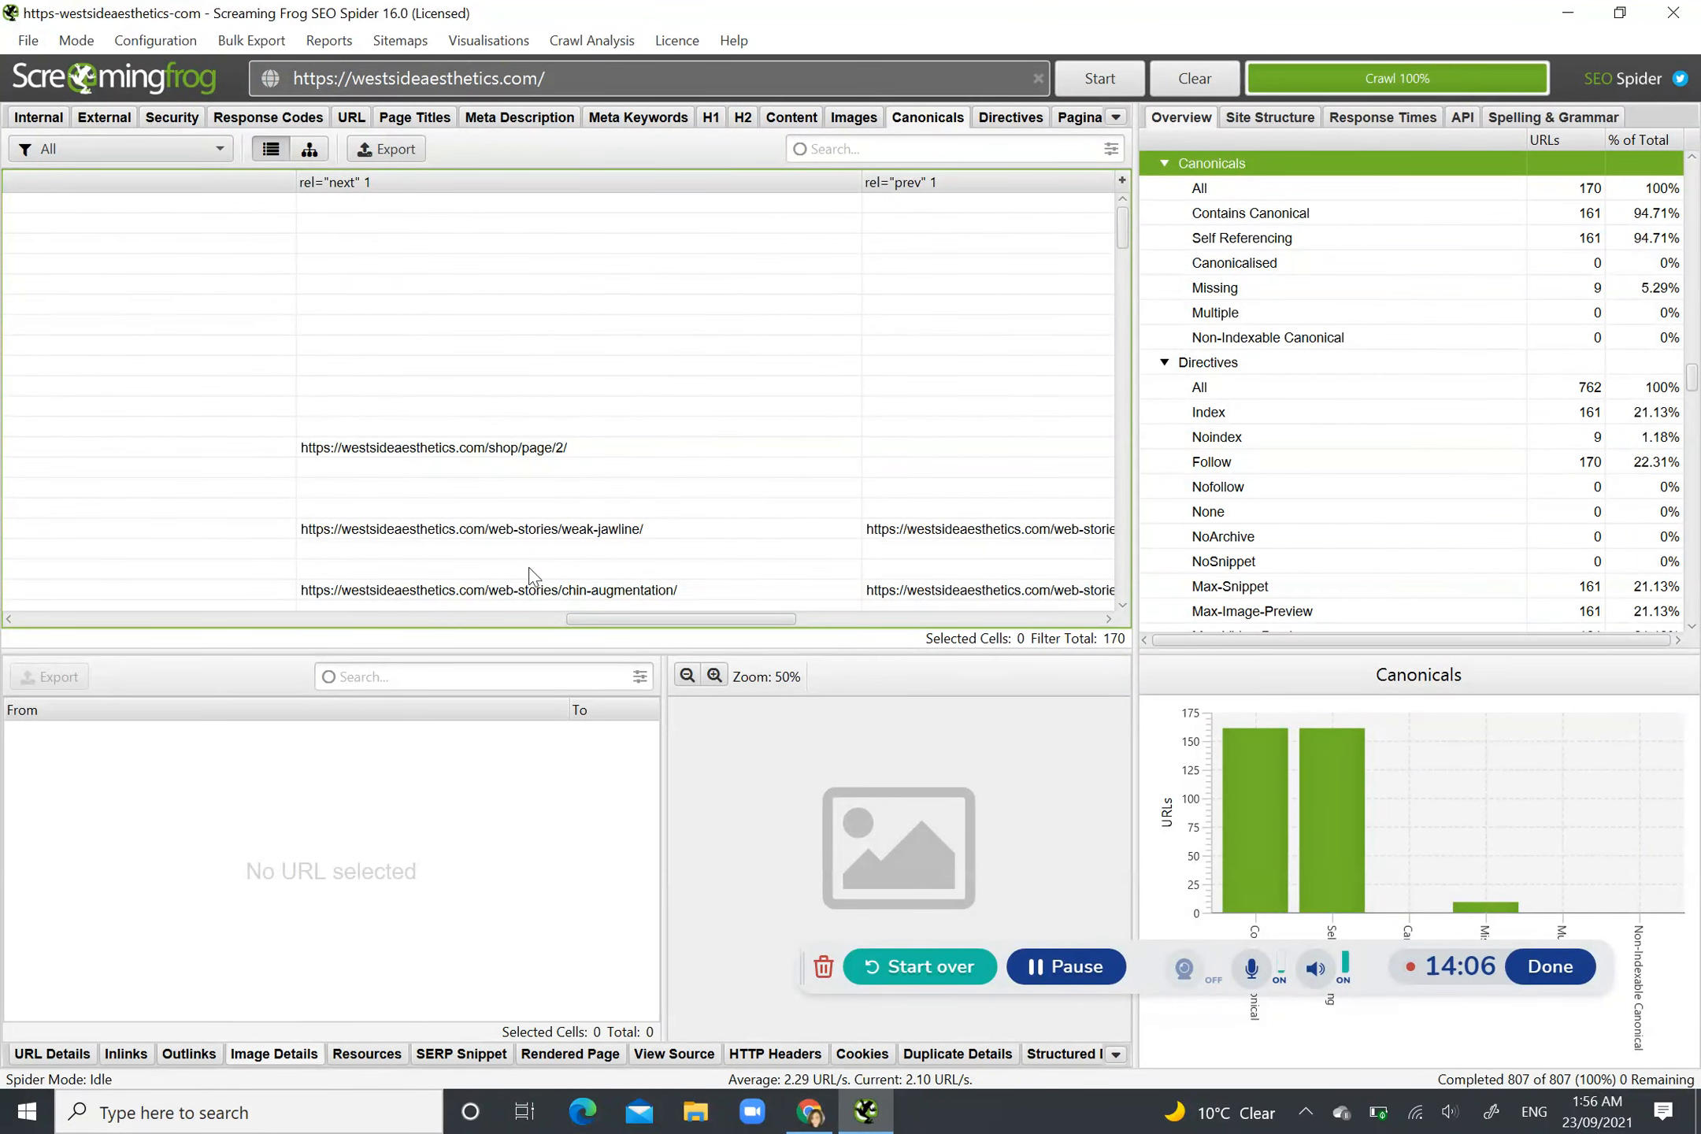
pyautogui.moveTo(626, 616); pyautogui.dragTo(148, 432)
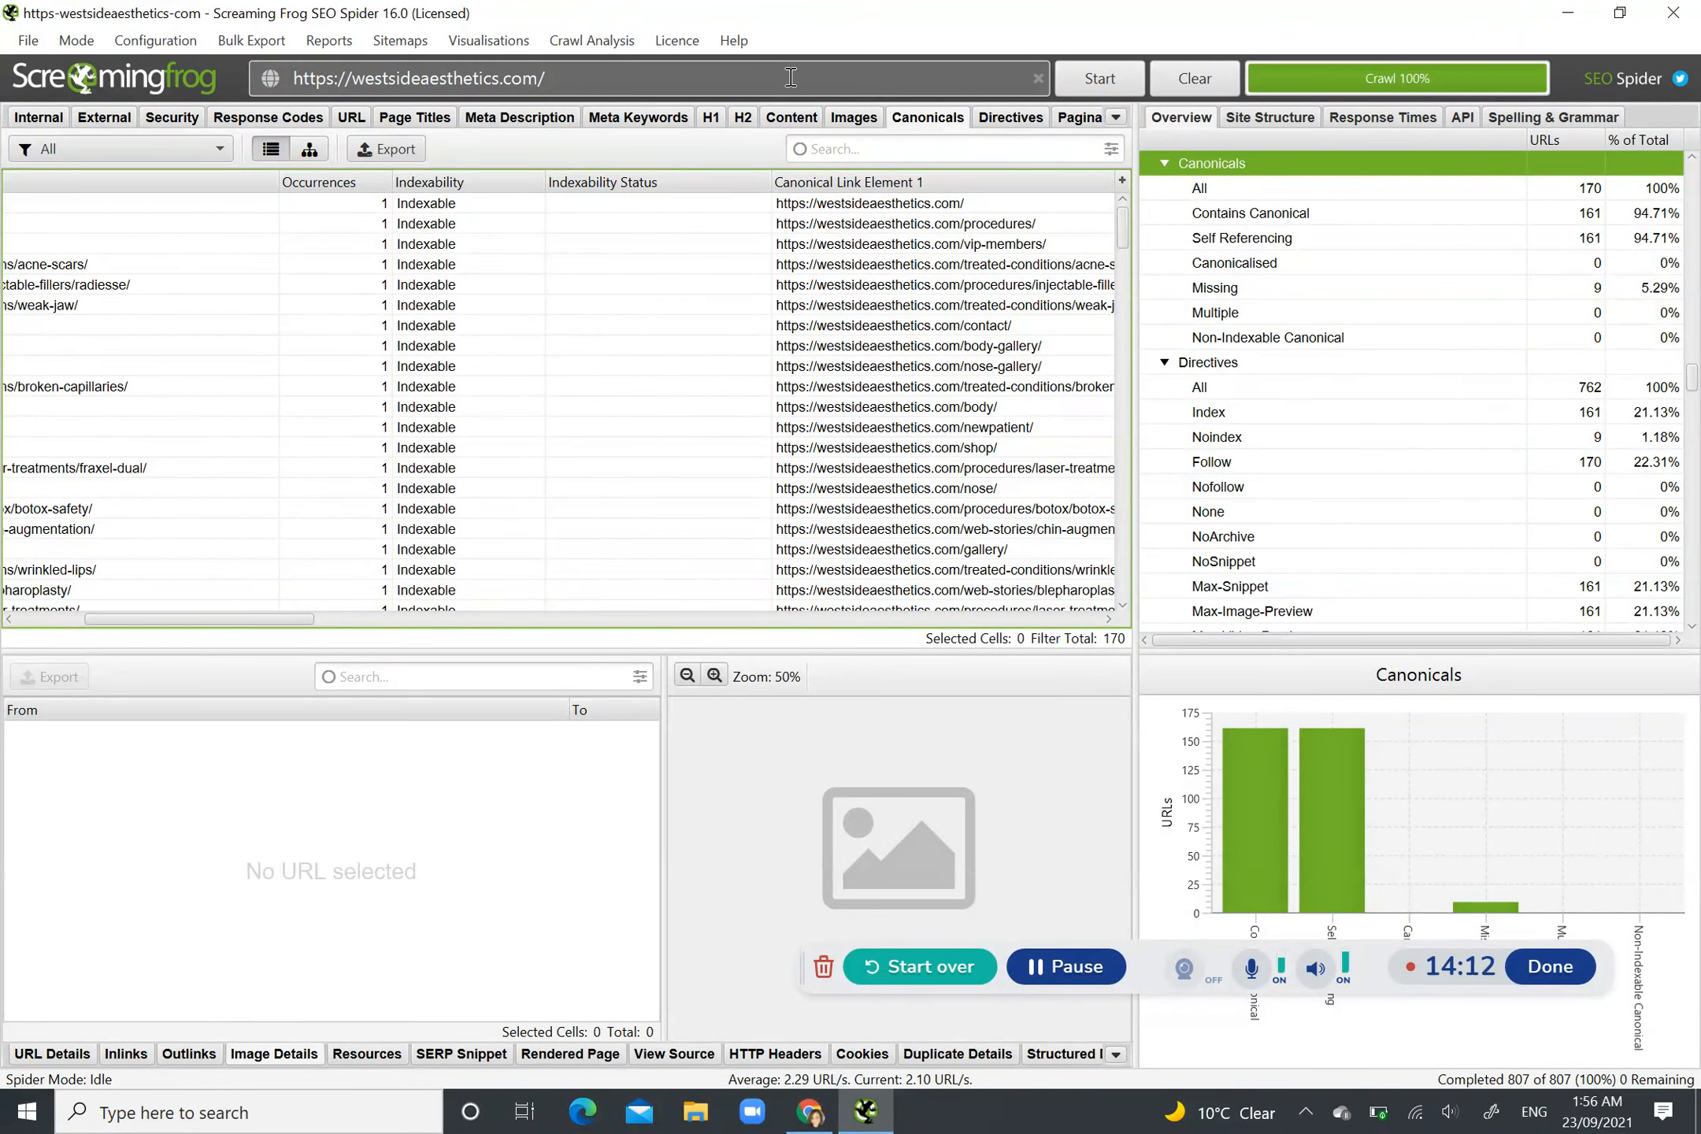
pyautogui.click(1079, 118)
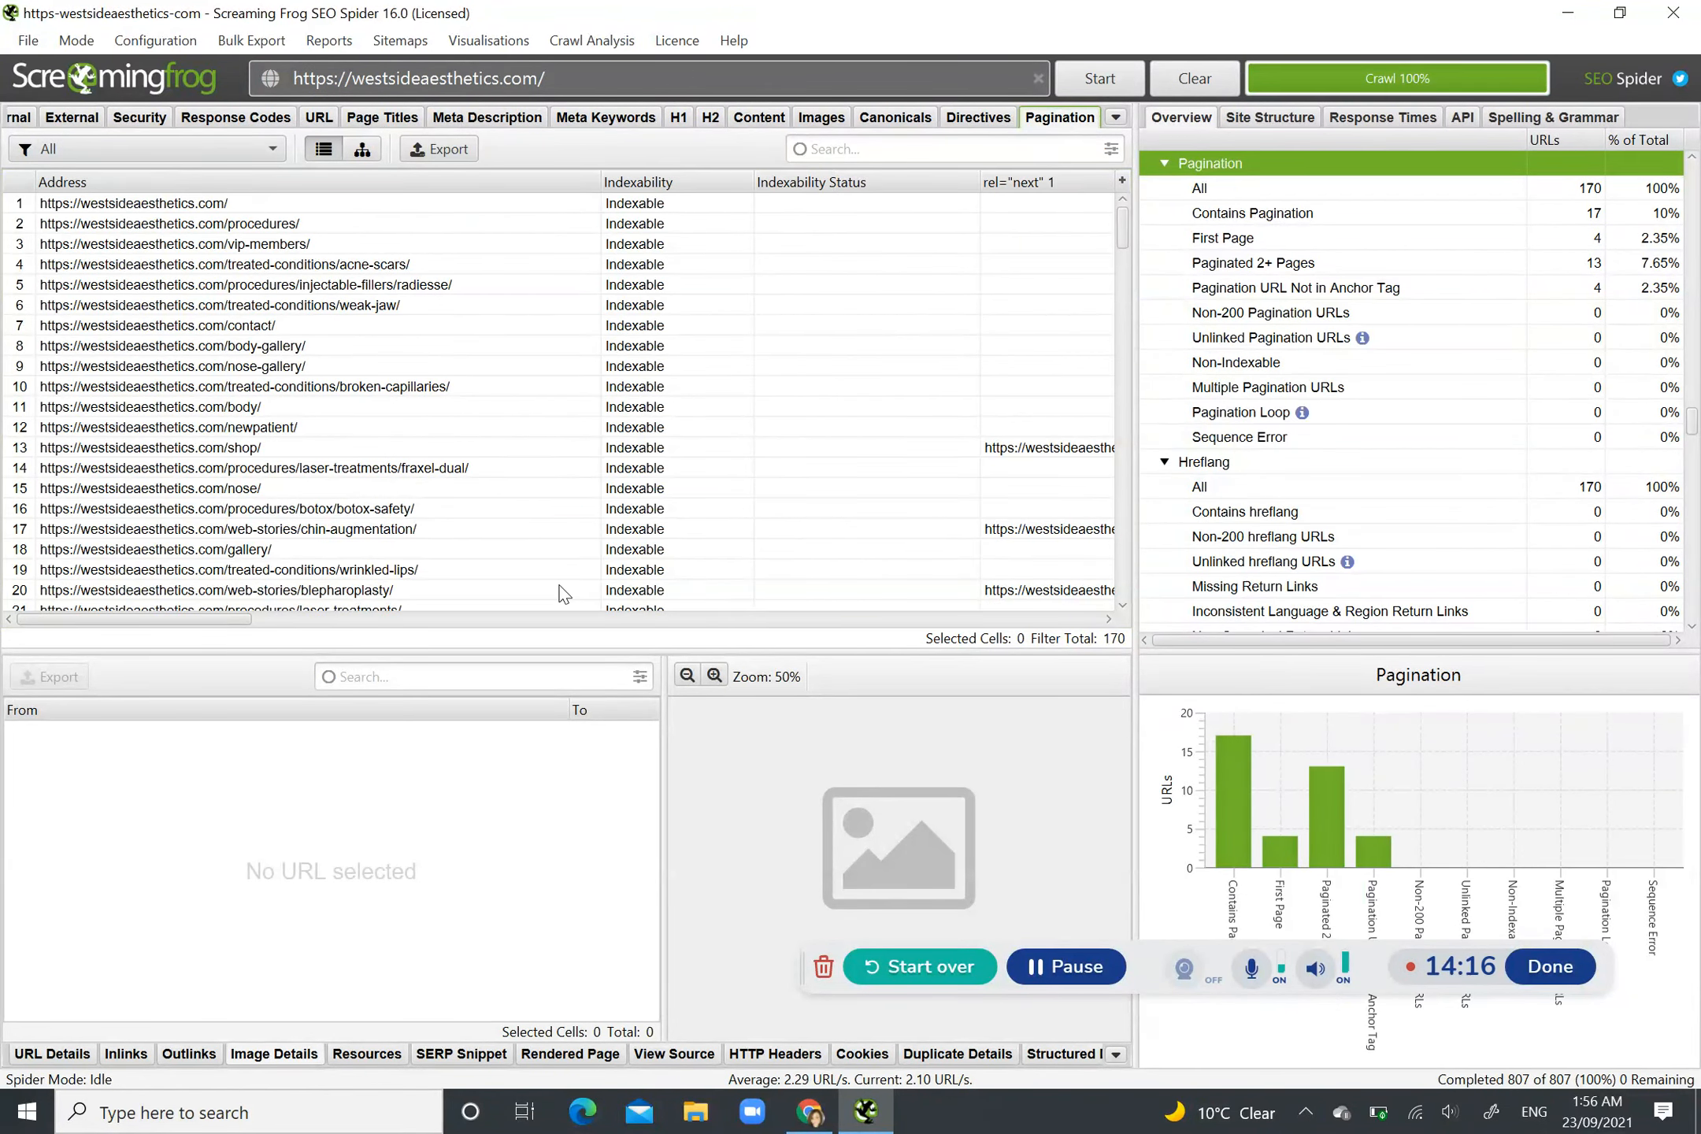
pyautogui.moveTo(211, 621); pyautogui.dragTo(146, 423)
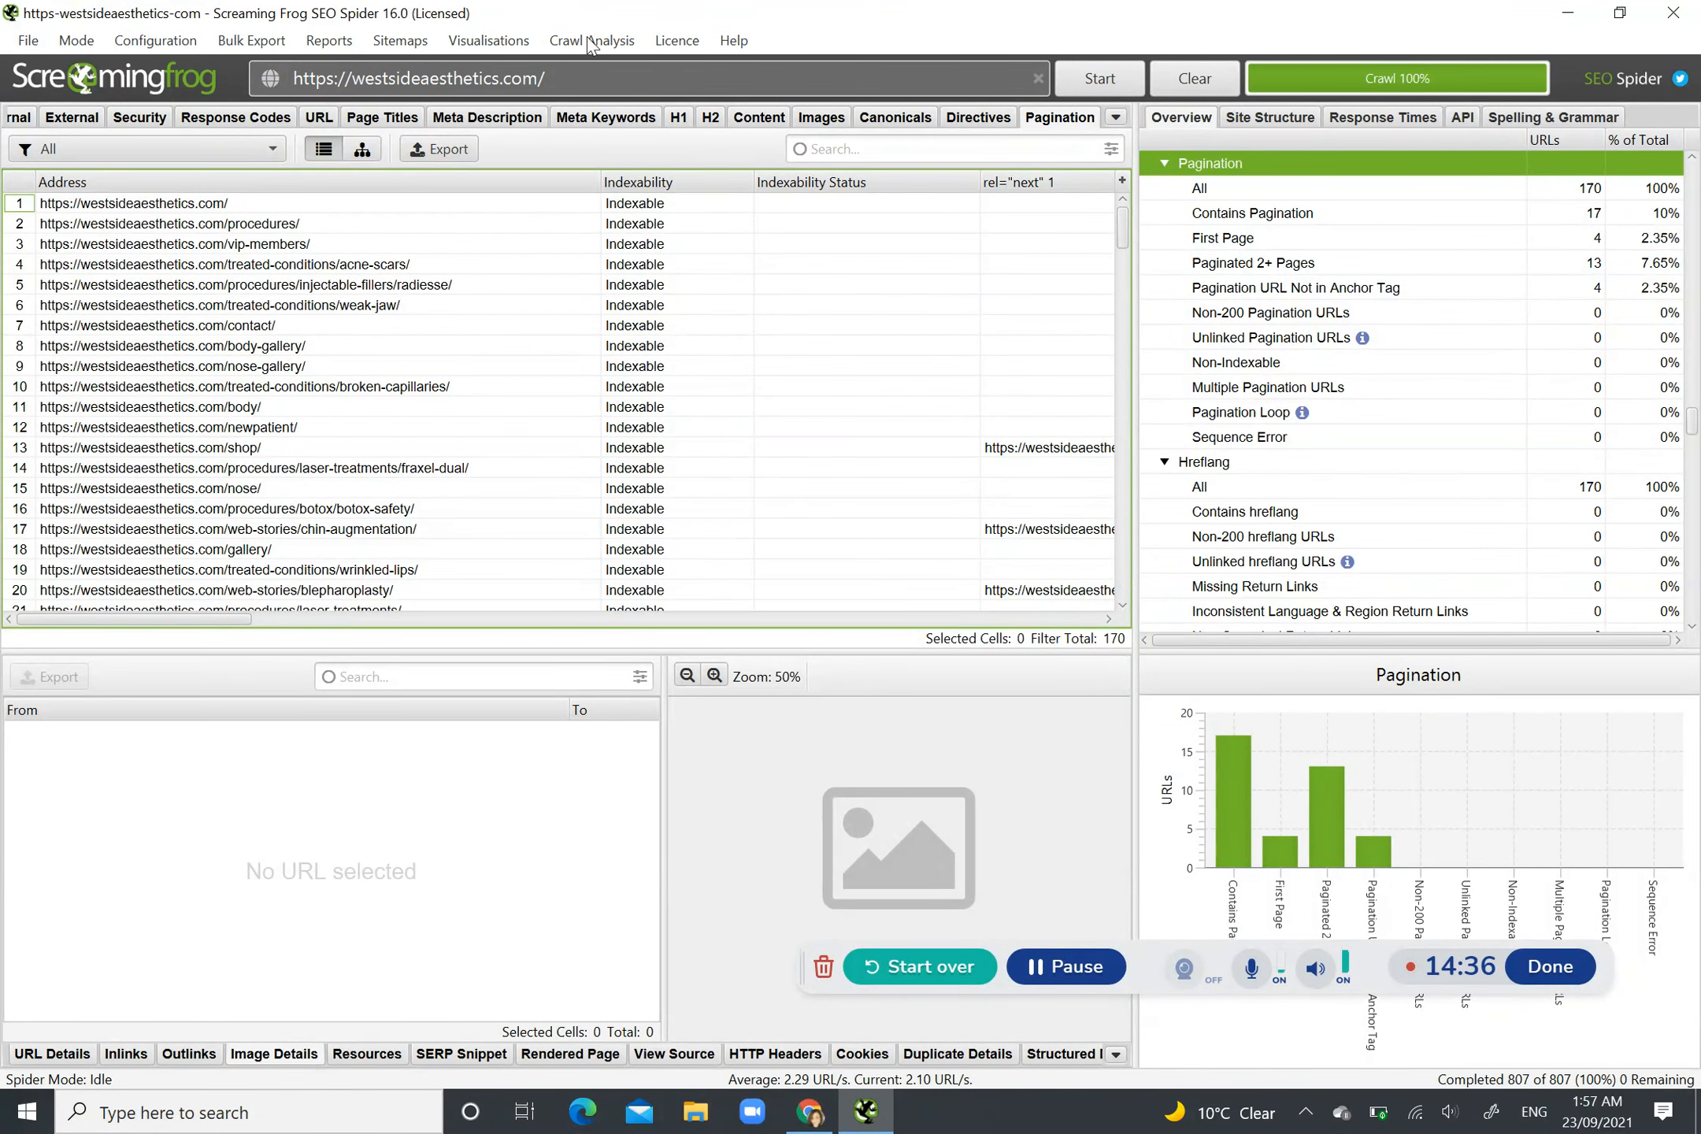
# Step: Open the Crawl Tree Graph visualisation of the site in a maximized window
pyautogui.click(498, 45)
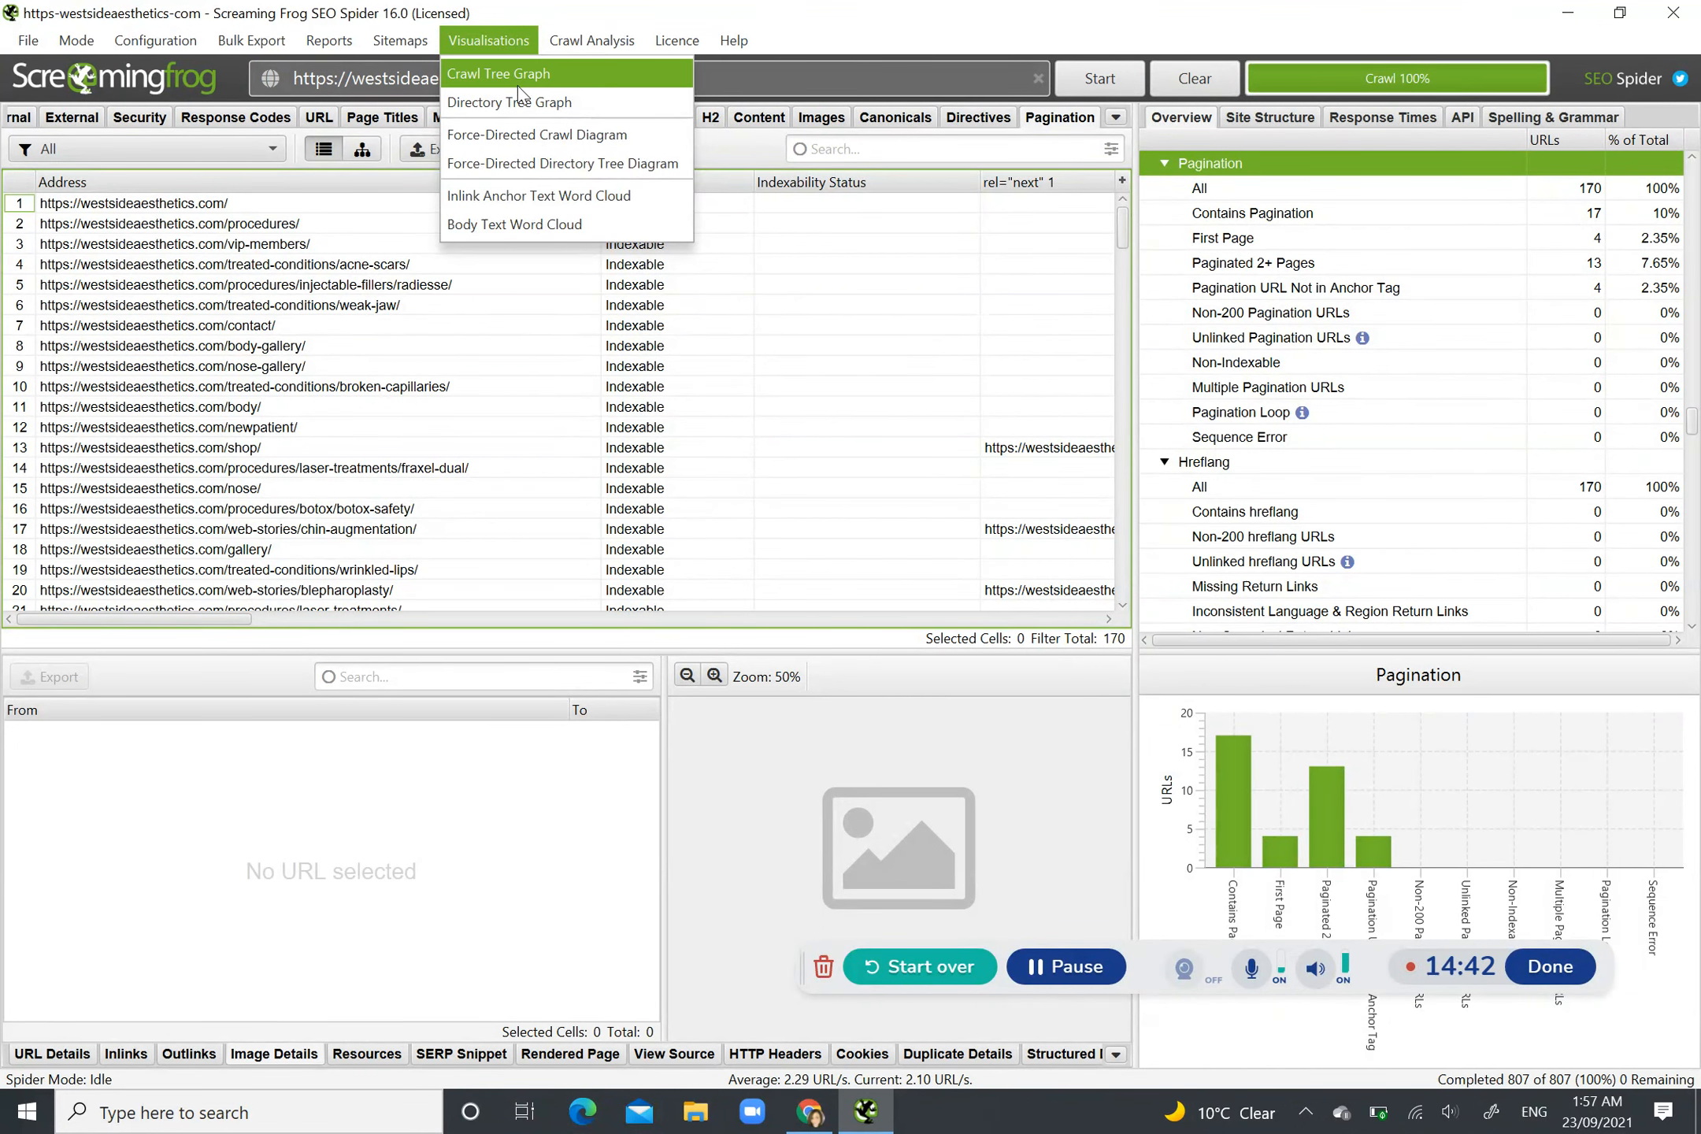
pyautogui.click(555, 74)
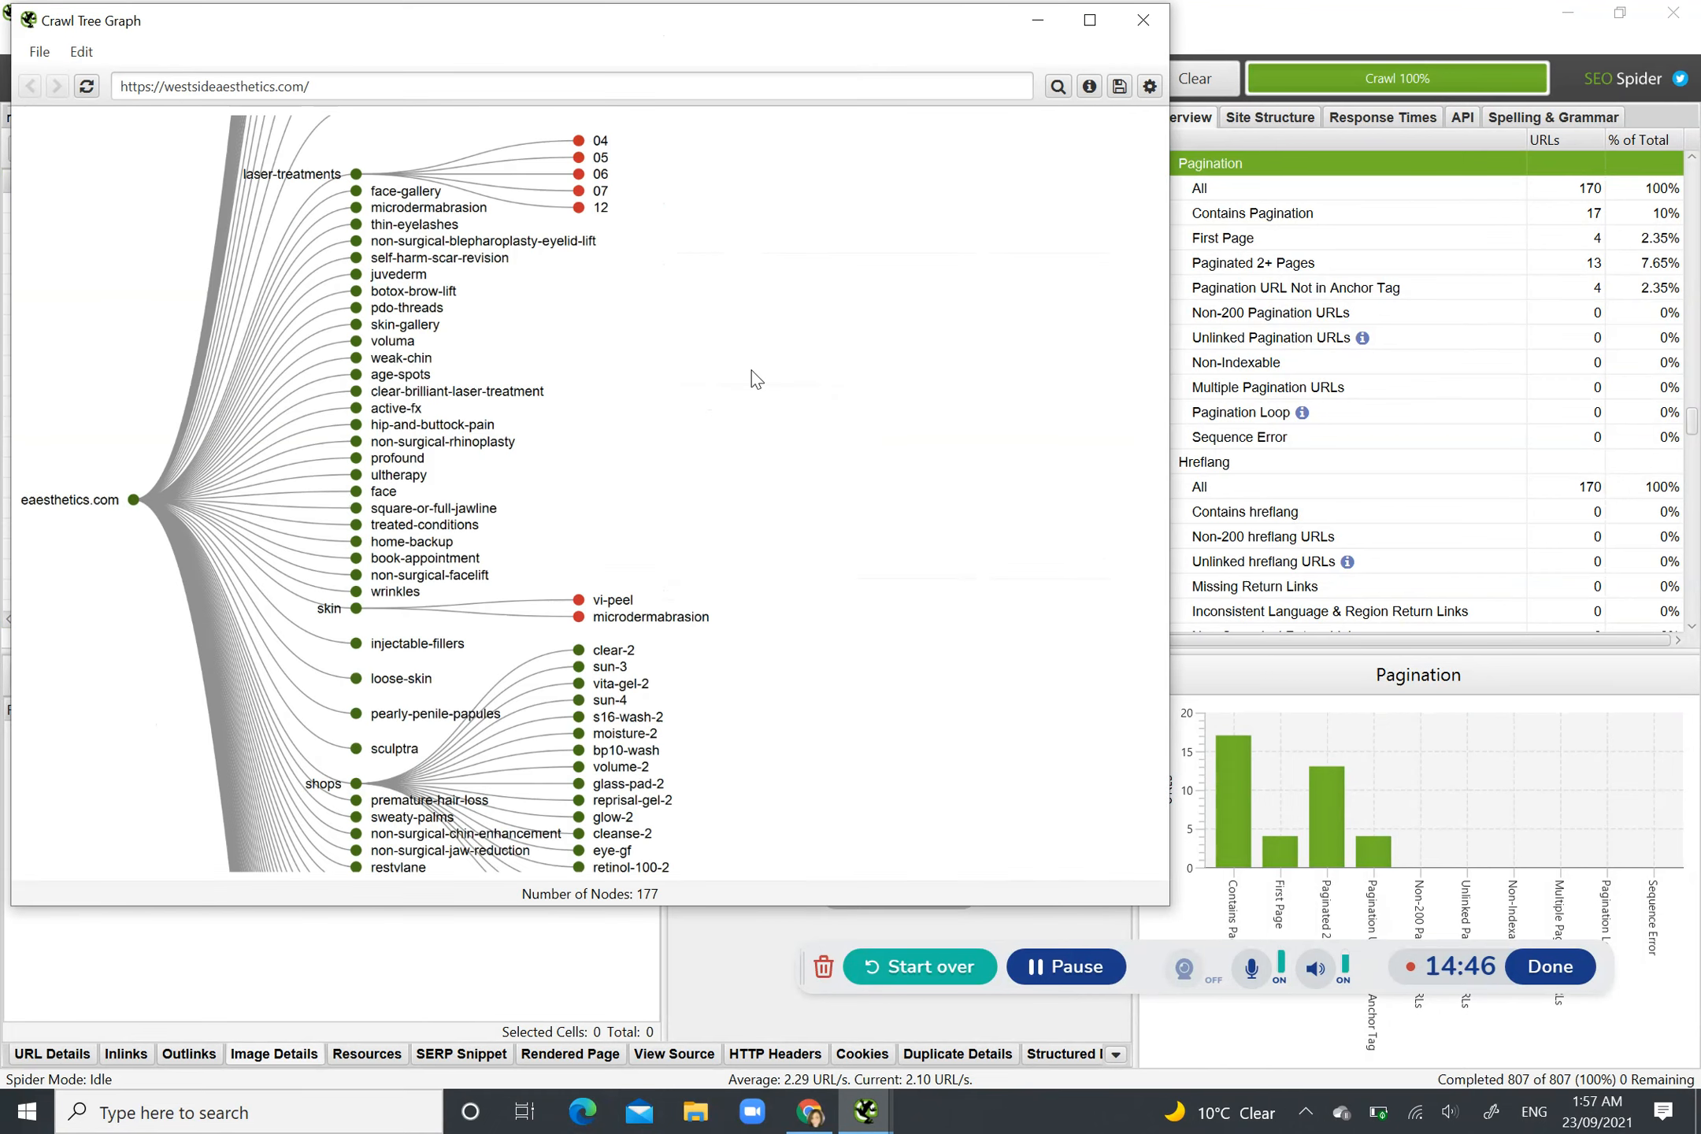
pyautogui.click(1090, 26)
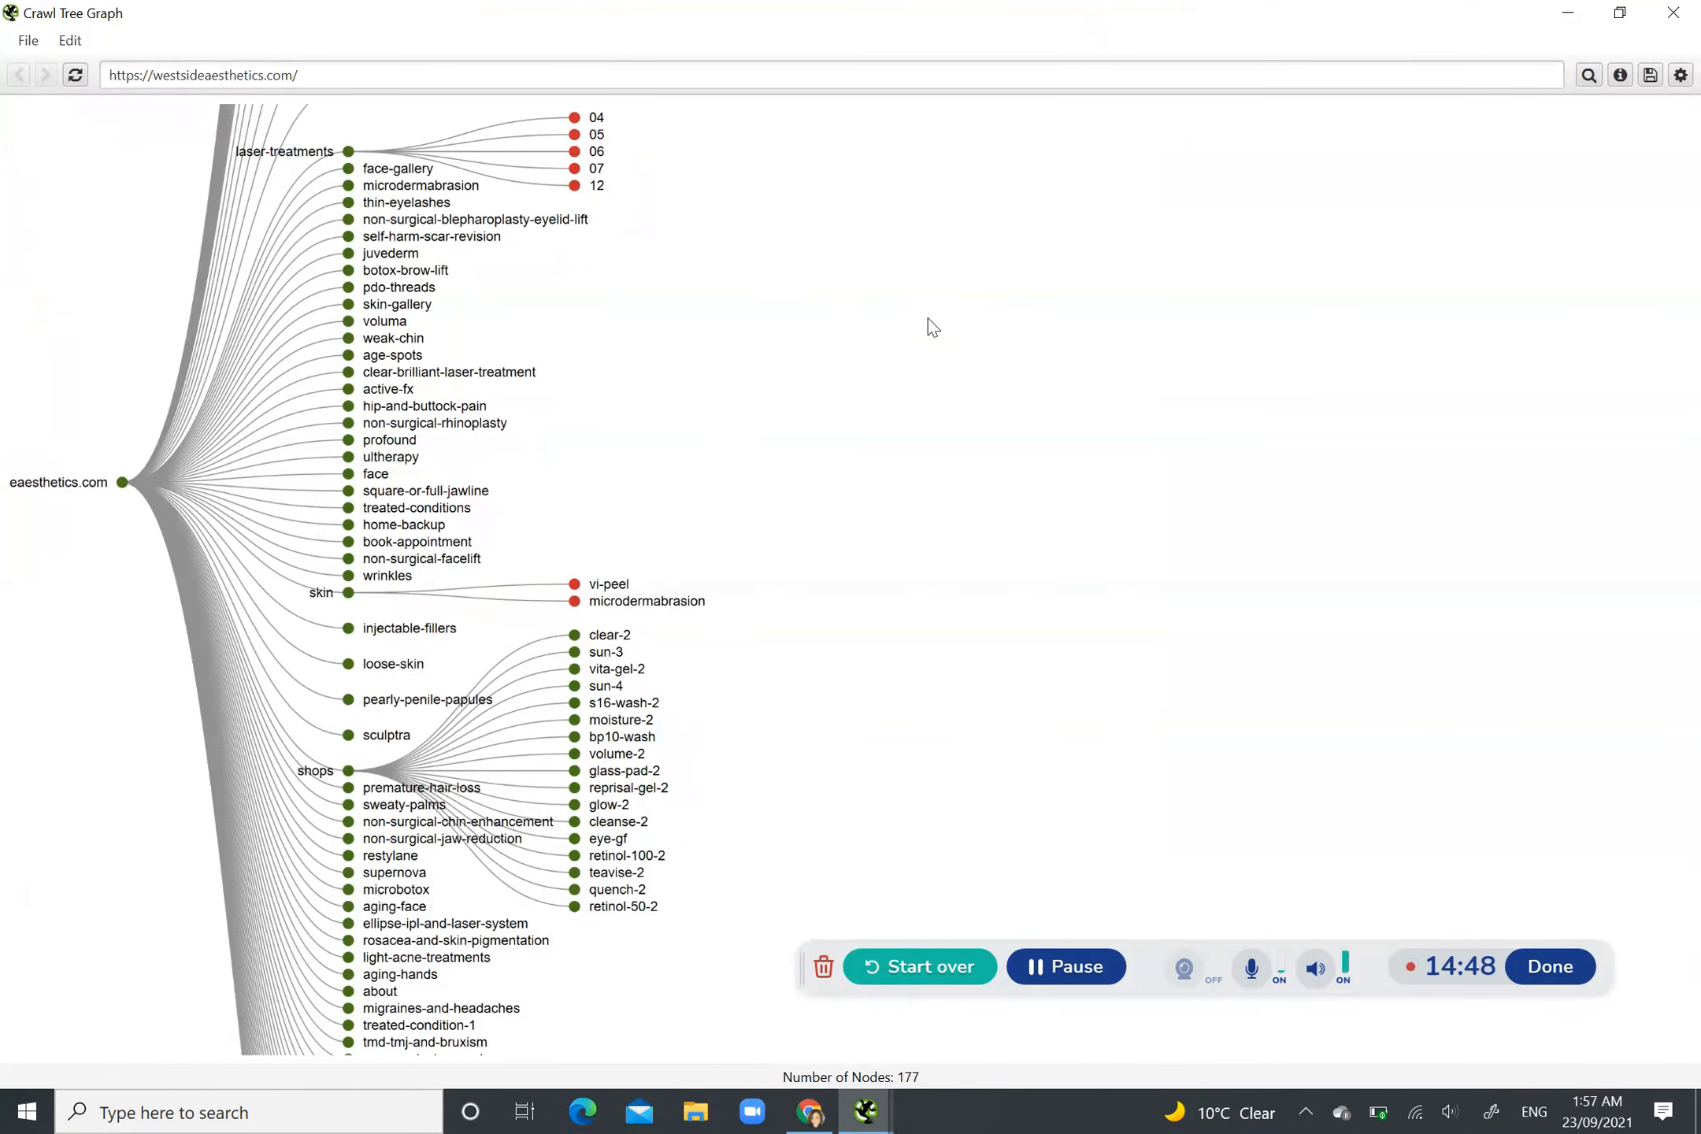
# Step: Examine the crawl tree from the westsideaesthetics.com root through its page branches, both close up and as a wider overview
pyautogui.moveTo(954, 488); pyautogui.dragTo(1007, 487)
pyautogui.scroll(-3, 1020, 487)
pyautogui.scroll(2, 1007, 487)
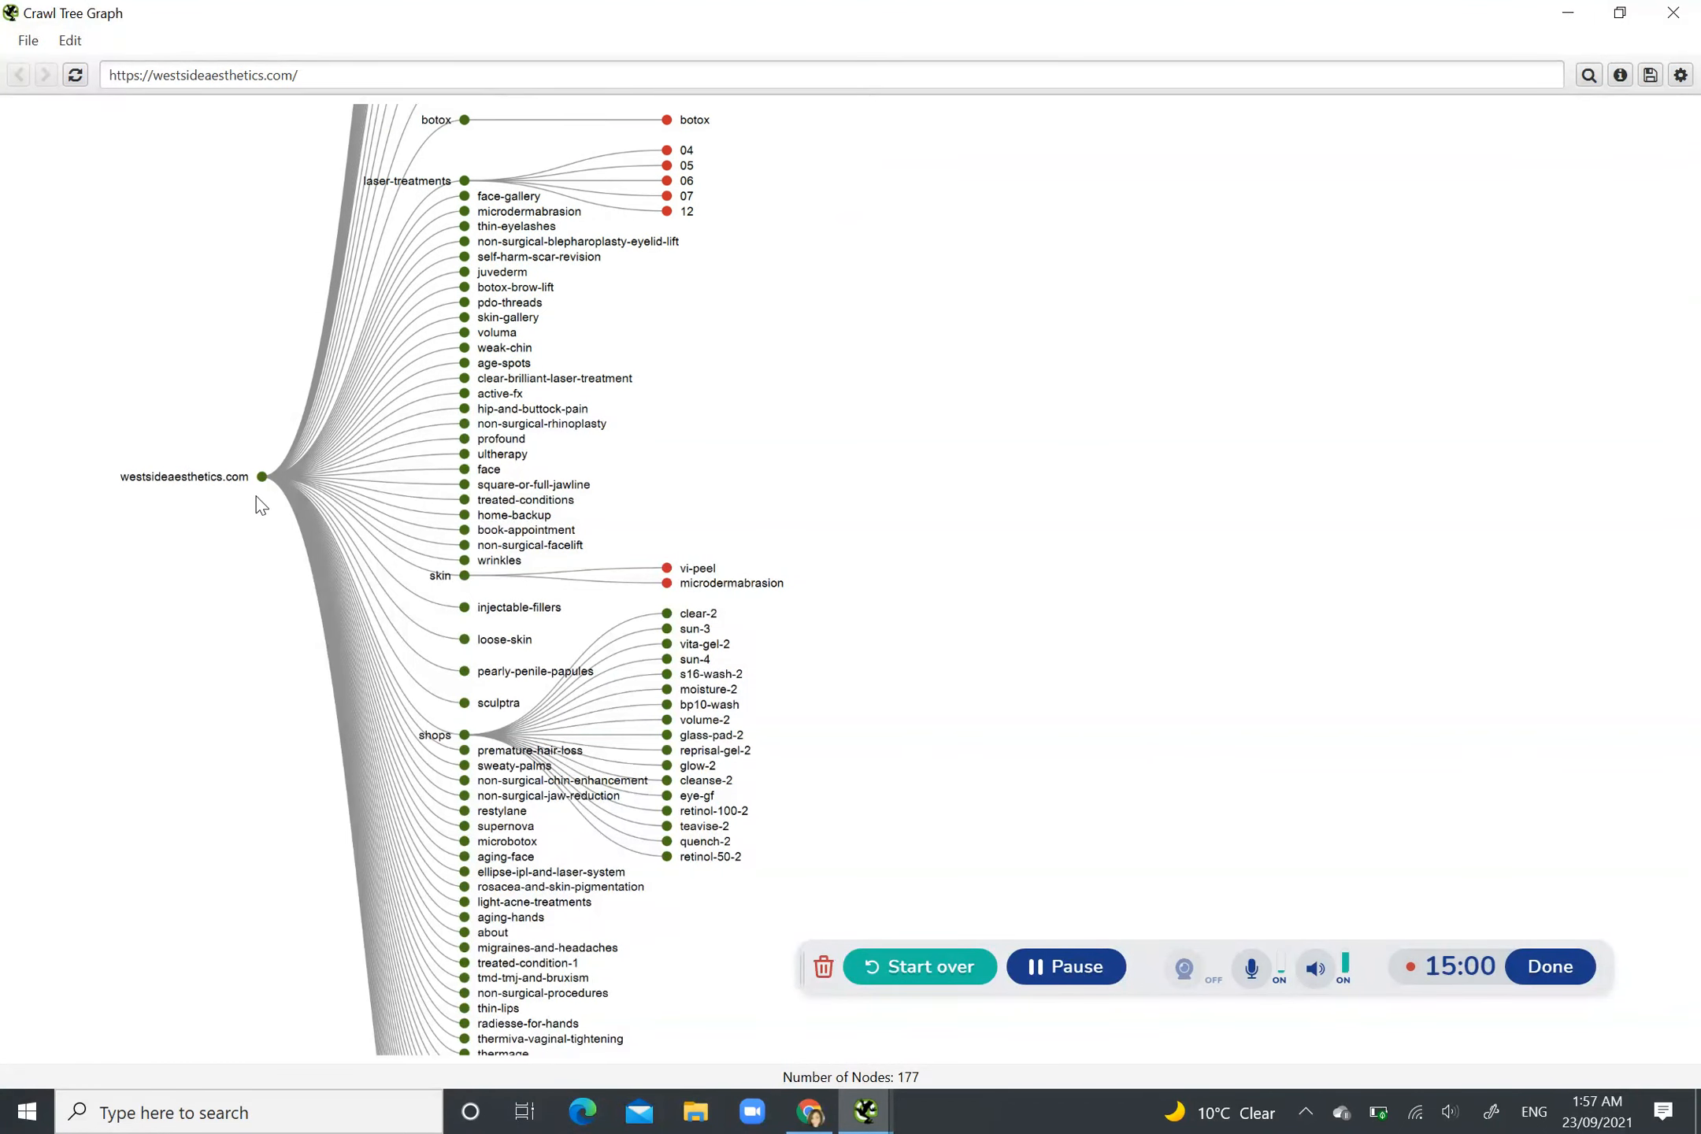
pyautogui.moveTo(513, 369)
pyautogui.scroll(5, 929, 488)
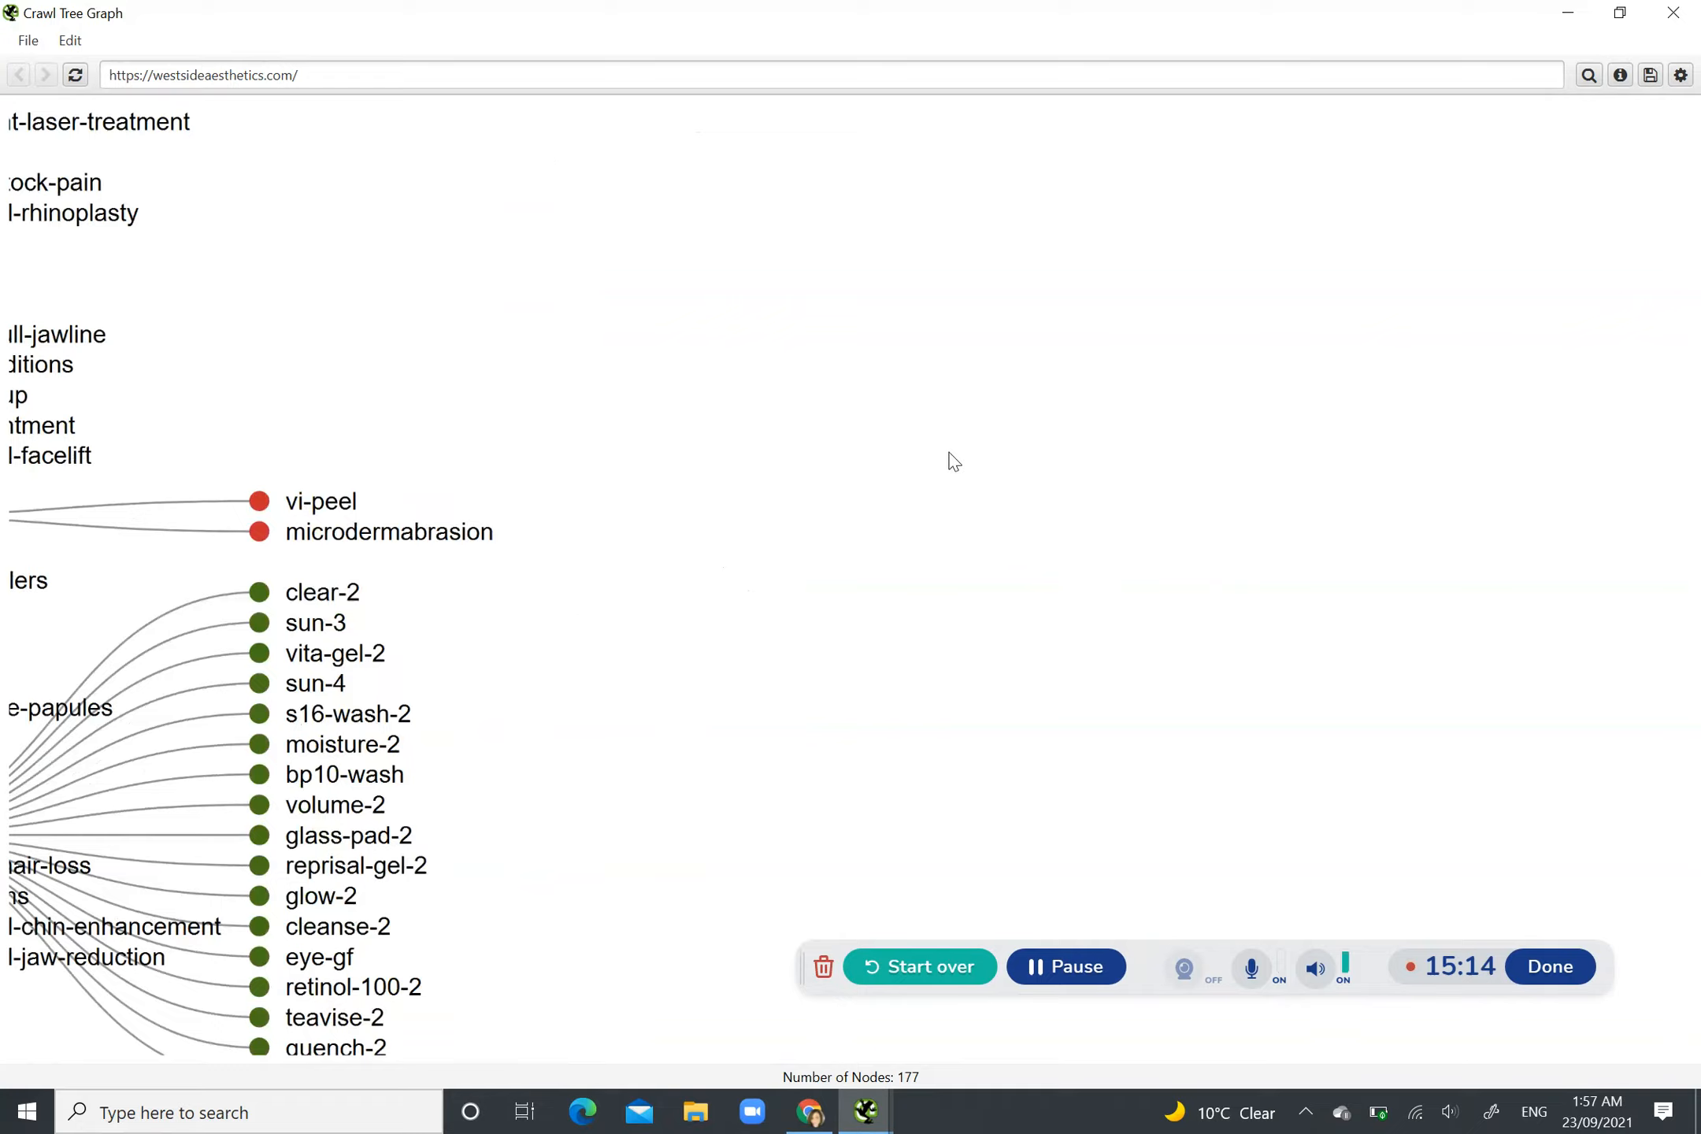
pyautogui.scroll(-5, 953, 406)
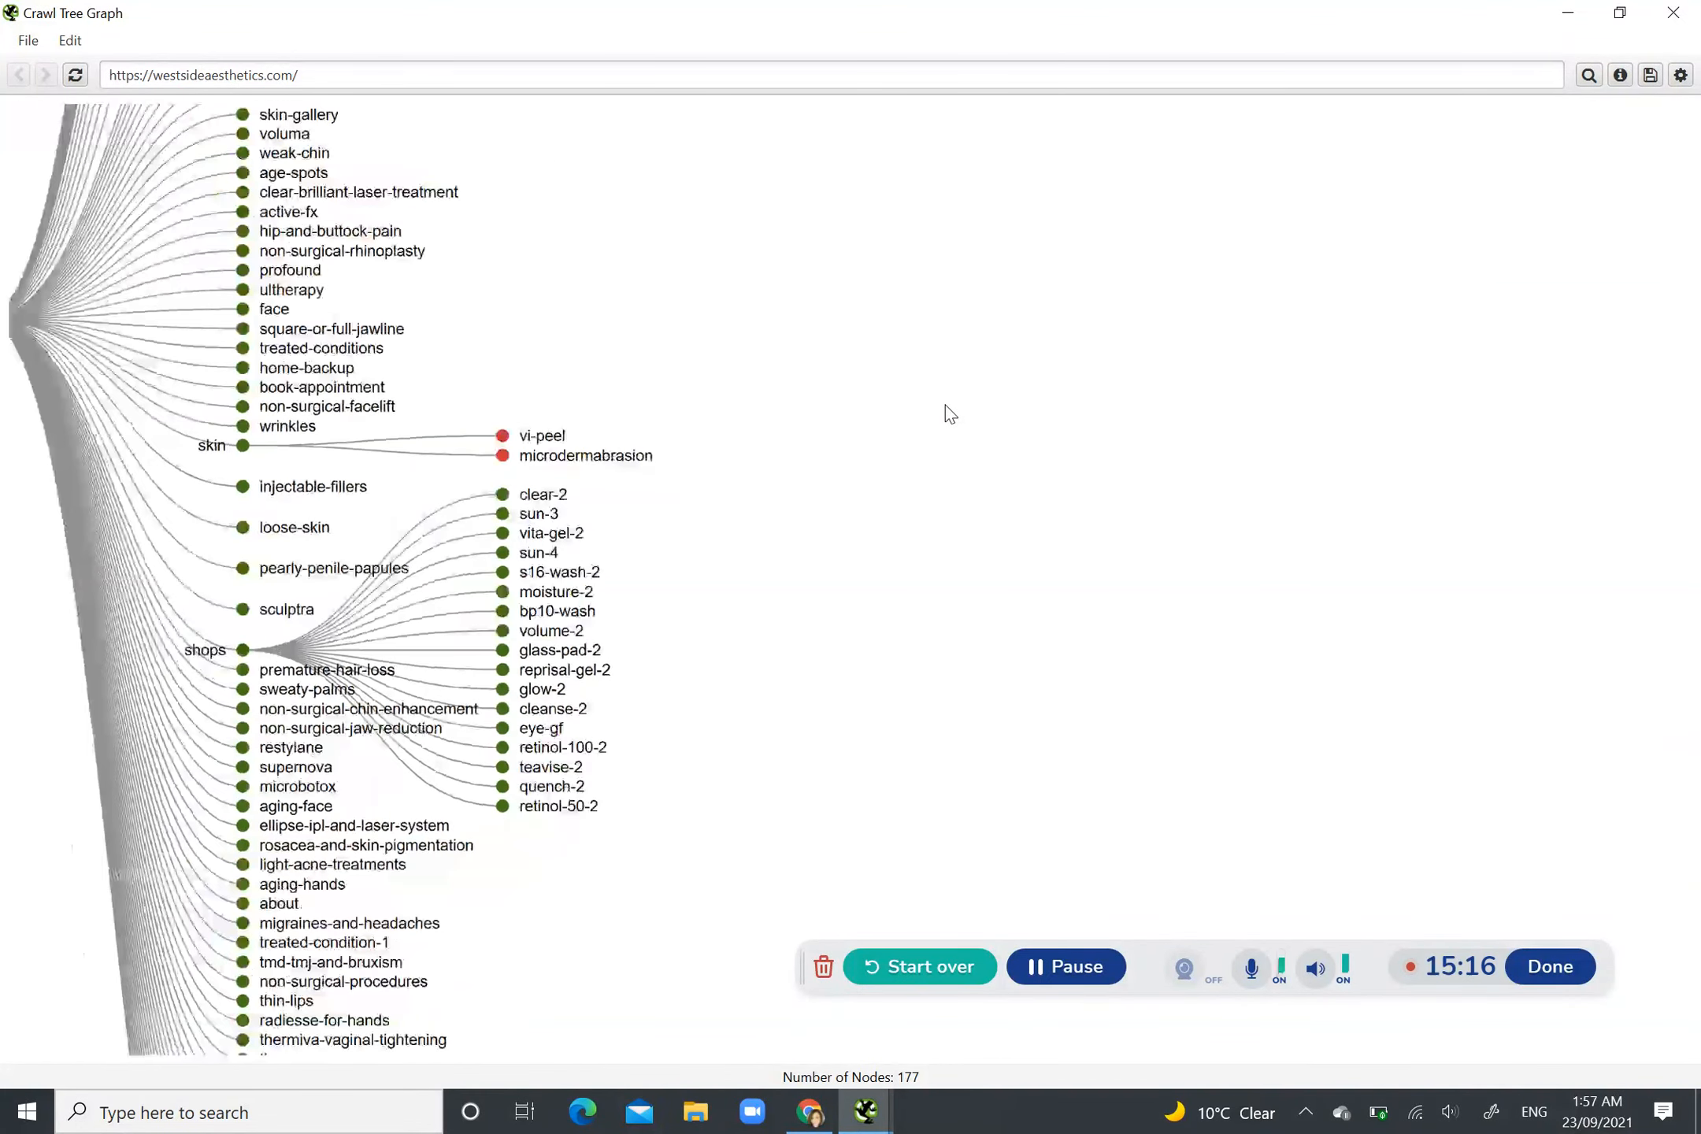
pyautogui.scroll(-4, 1197, 402)
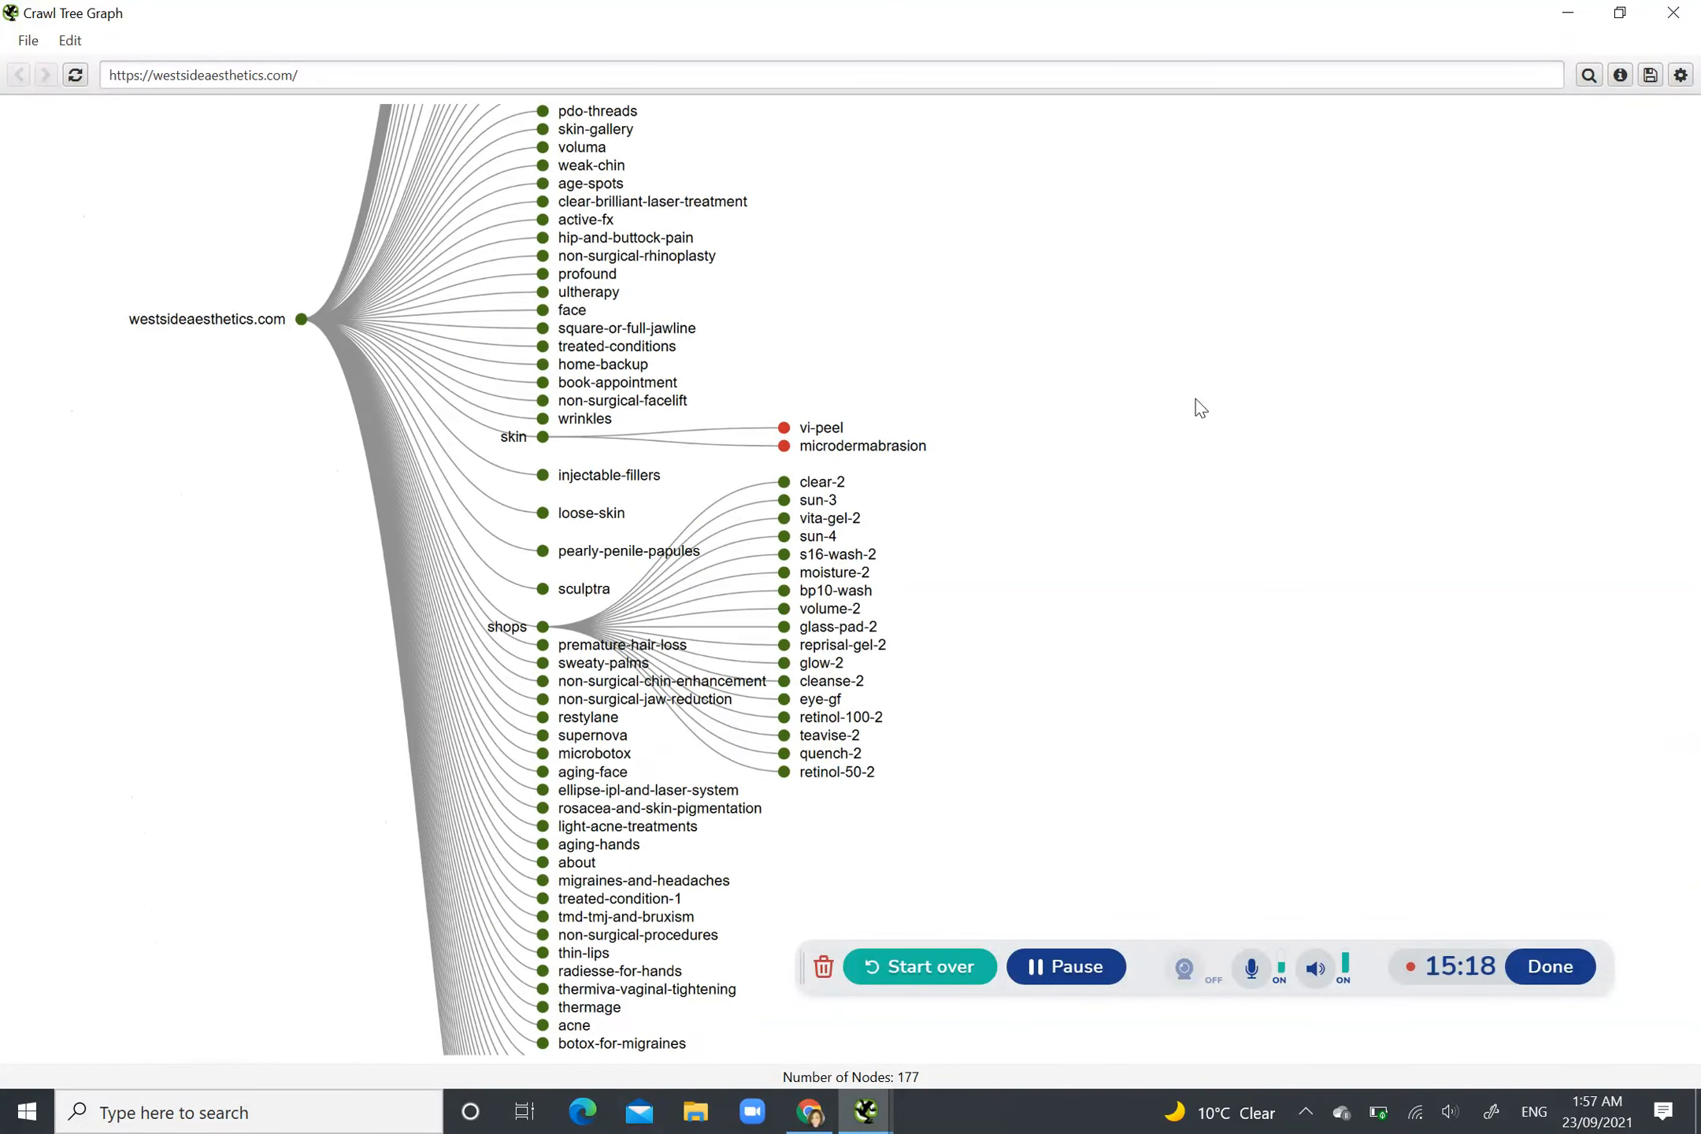
pyautogui.scroll(-3, 1196, 400)
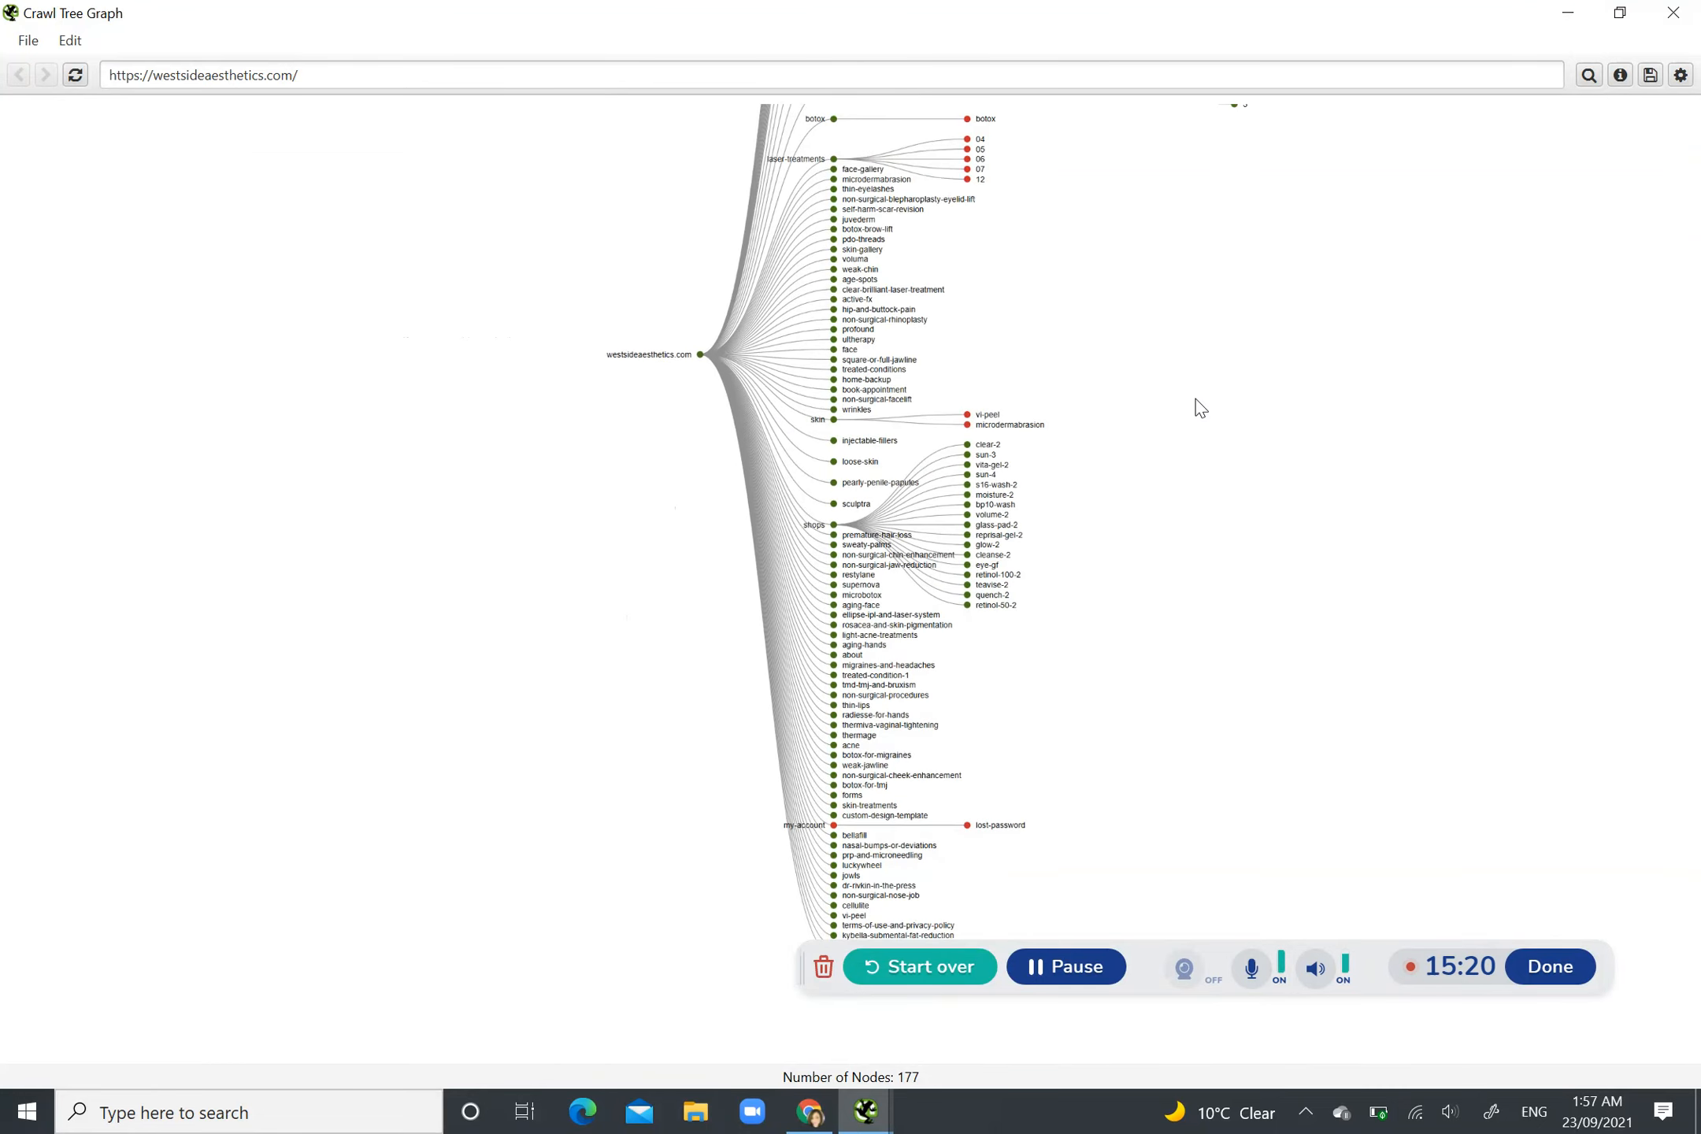
# Step: Inspect the crawl tree's shop, laser-treatments, skin and shops branches and the eye-gf-15-g-subscription page's details, and close the graph
pyautogui.moveTo(1222, 457); pyautogui.dragTo(1093, 858)
pyautogui.moveTo(941, 733); pyautogui.dragTo(705, 715)
pyautogui.moveTo(562, 222)
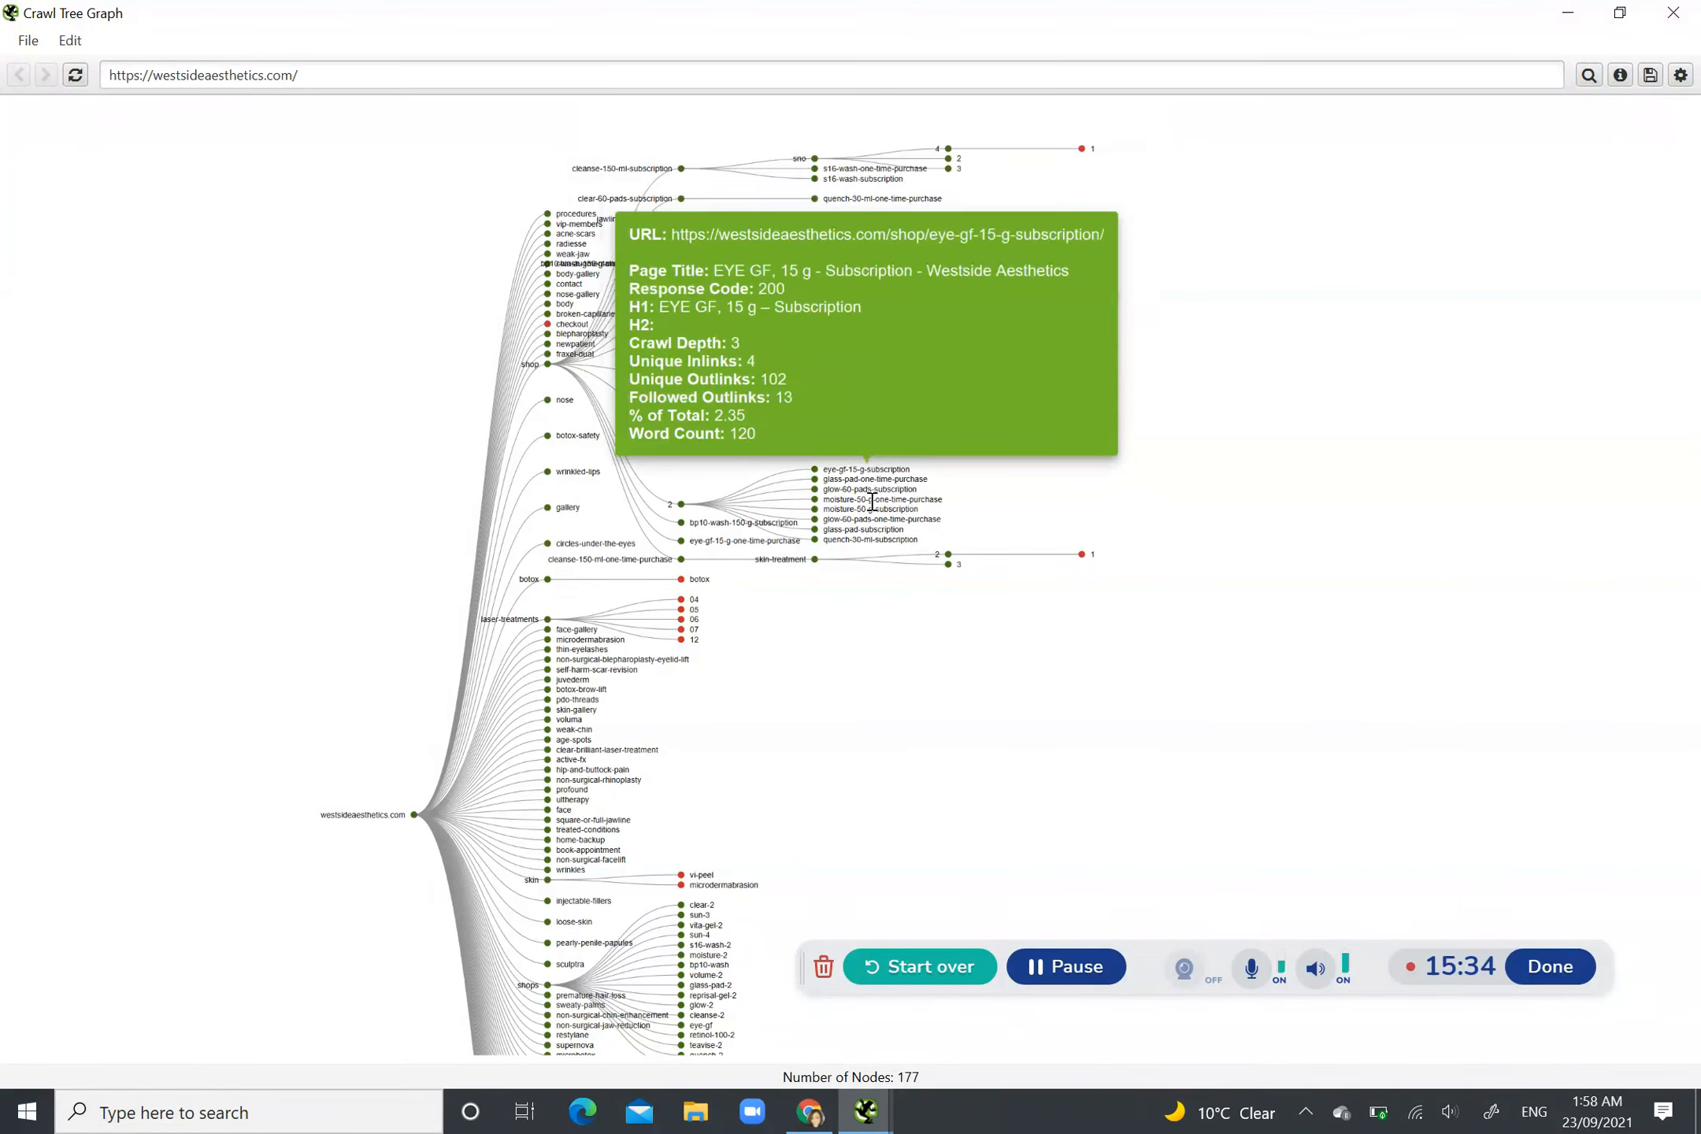
pyautogui.scroll(-3, 1367, 598)
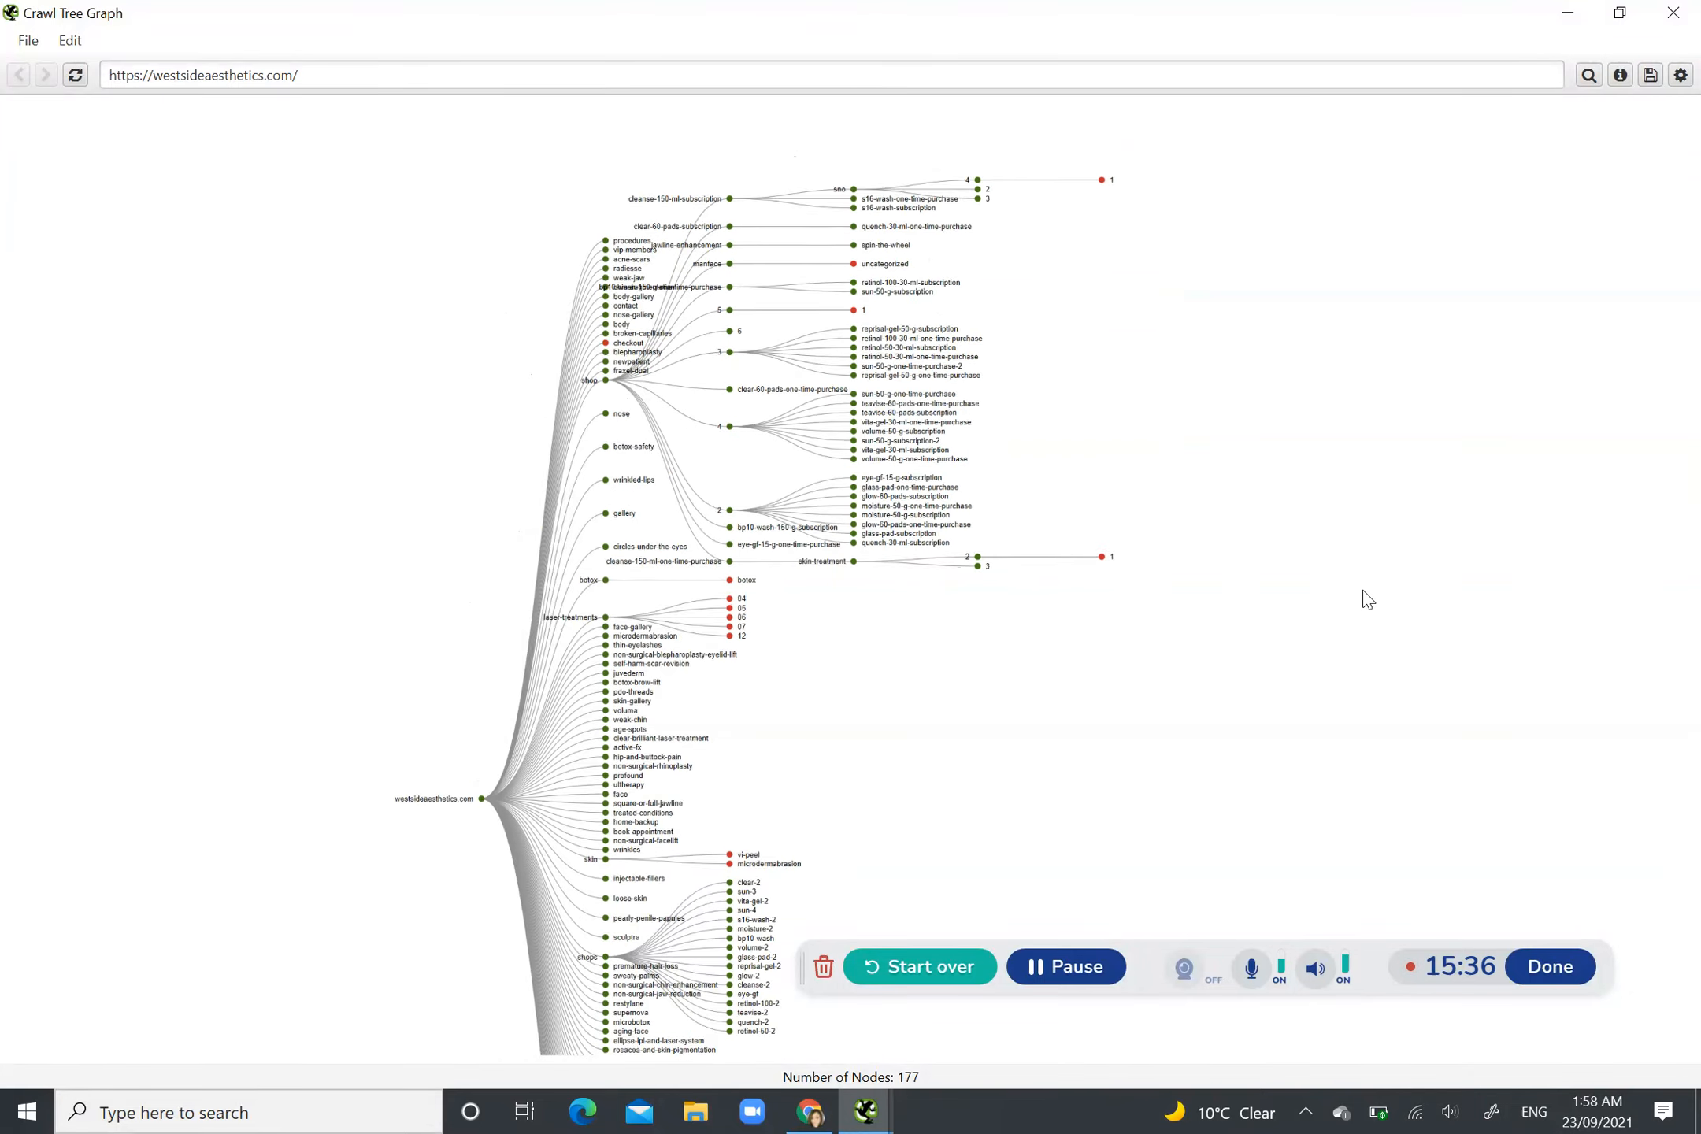
pyautogui.scroll(3, 1363, 596)
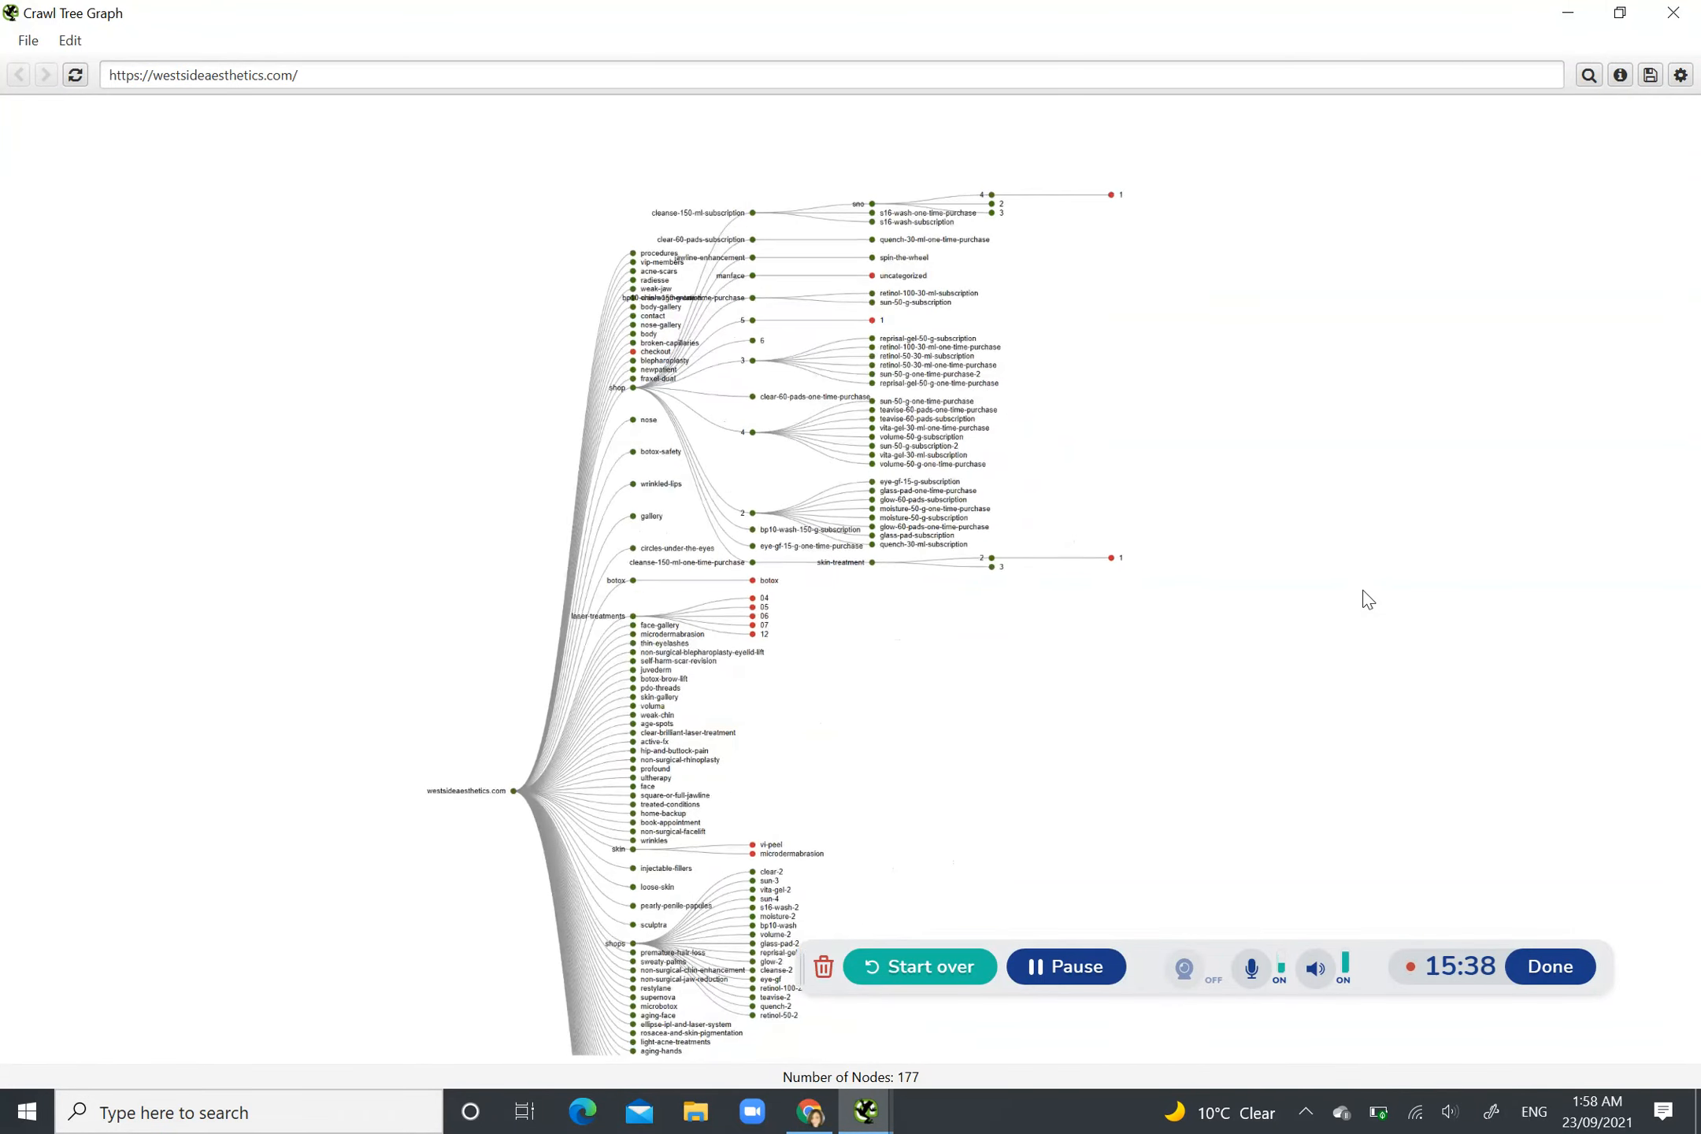
pyautogui.scroll(2, 1277, 569)
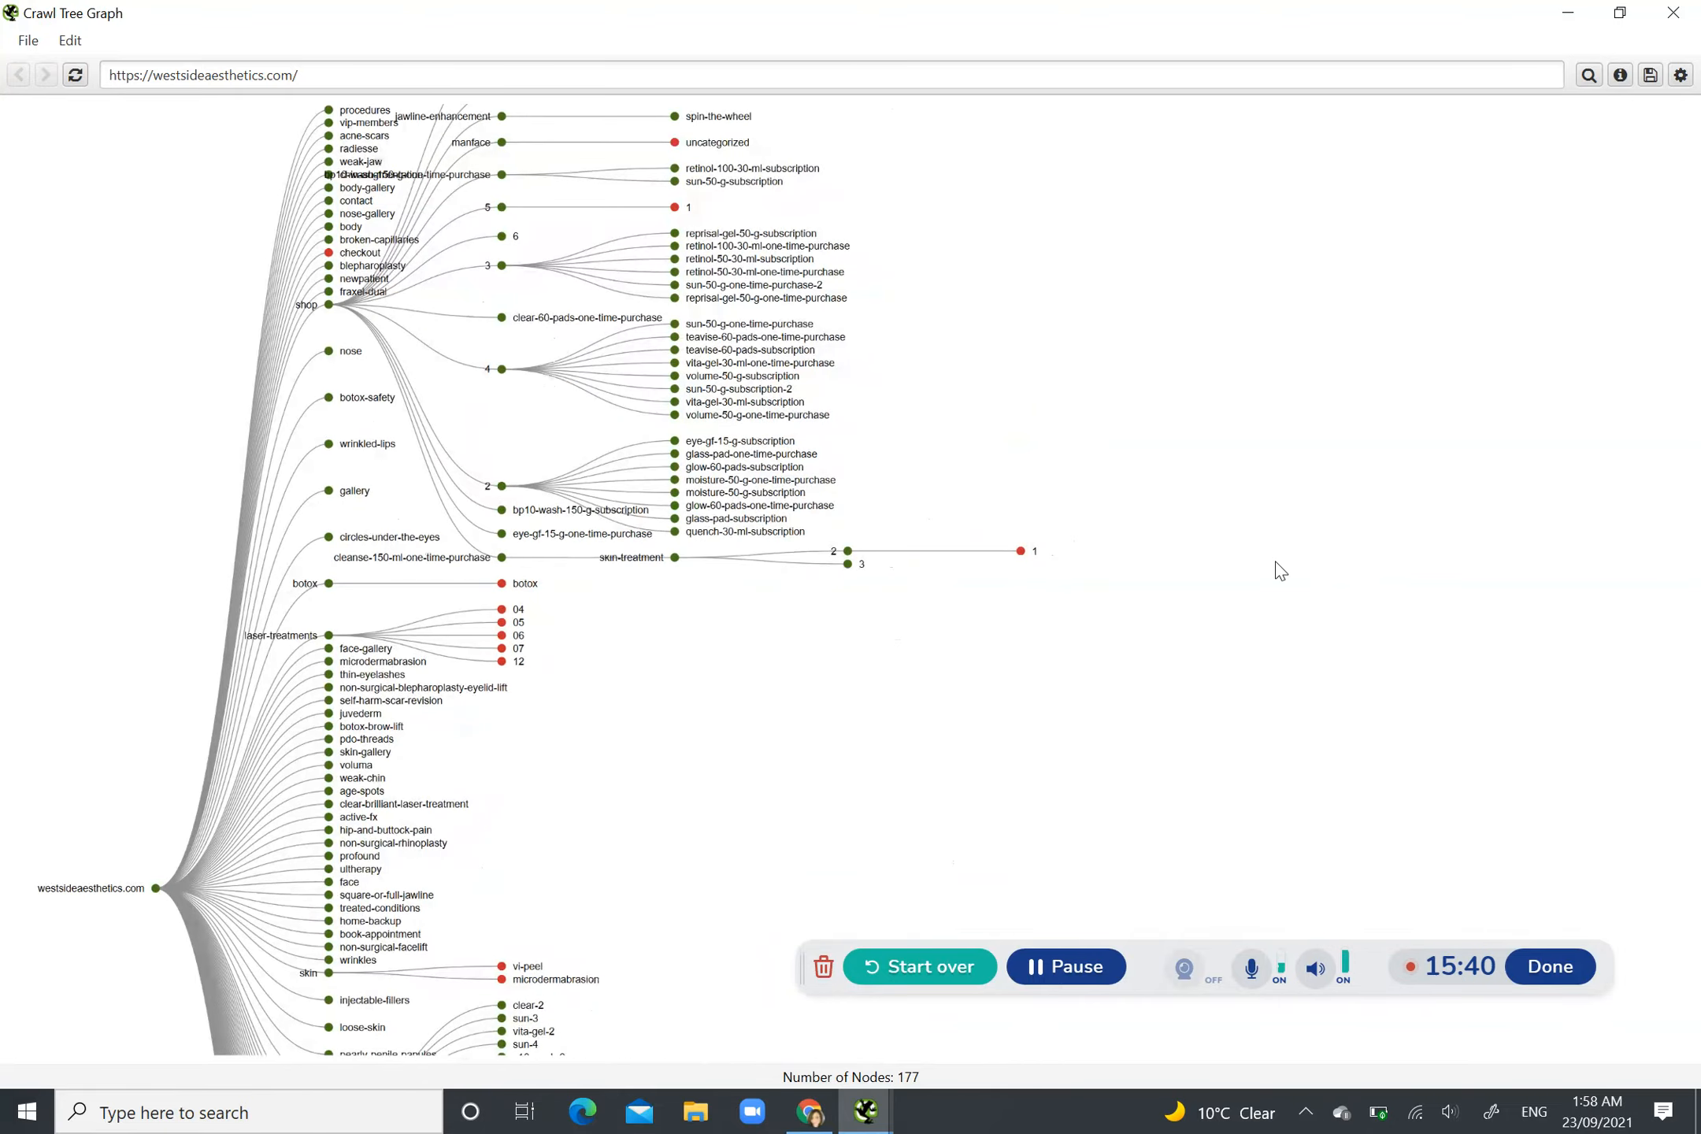
pyautogui.scroll(-2, 1461, 304)
pyautogui.scroll(2, 1481, 653)
pyautogui.moveTo(1626, 565); pyautogui.dragTo(1541, 33)
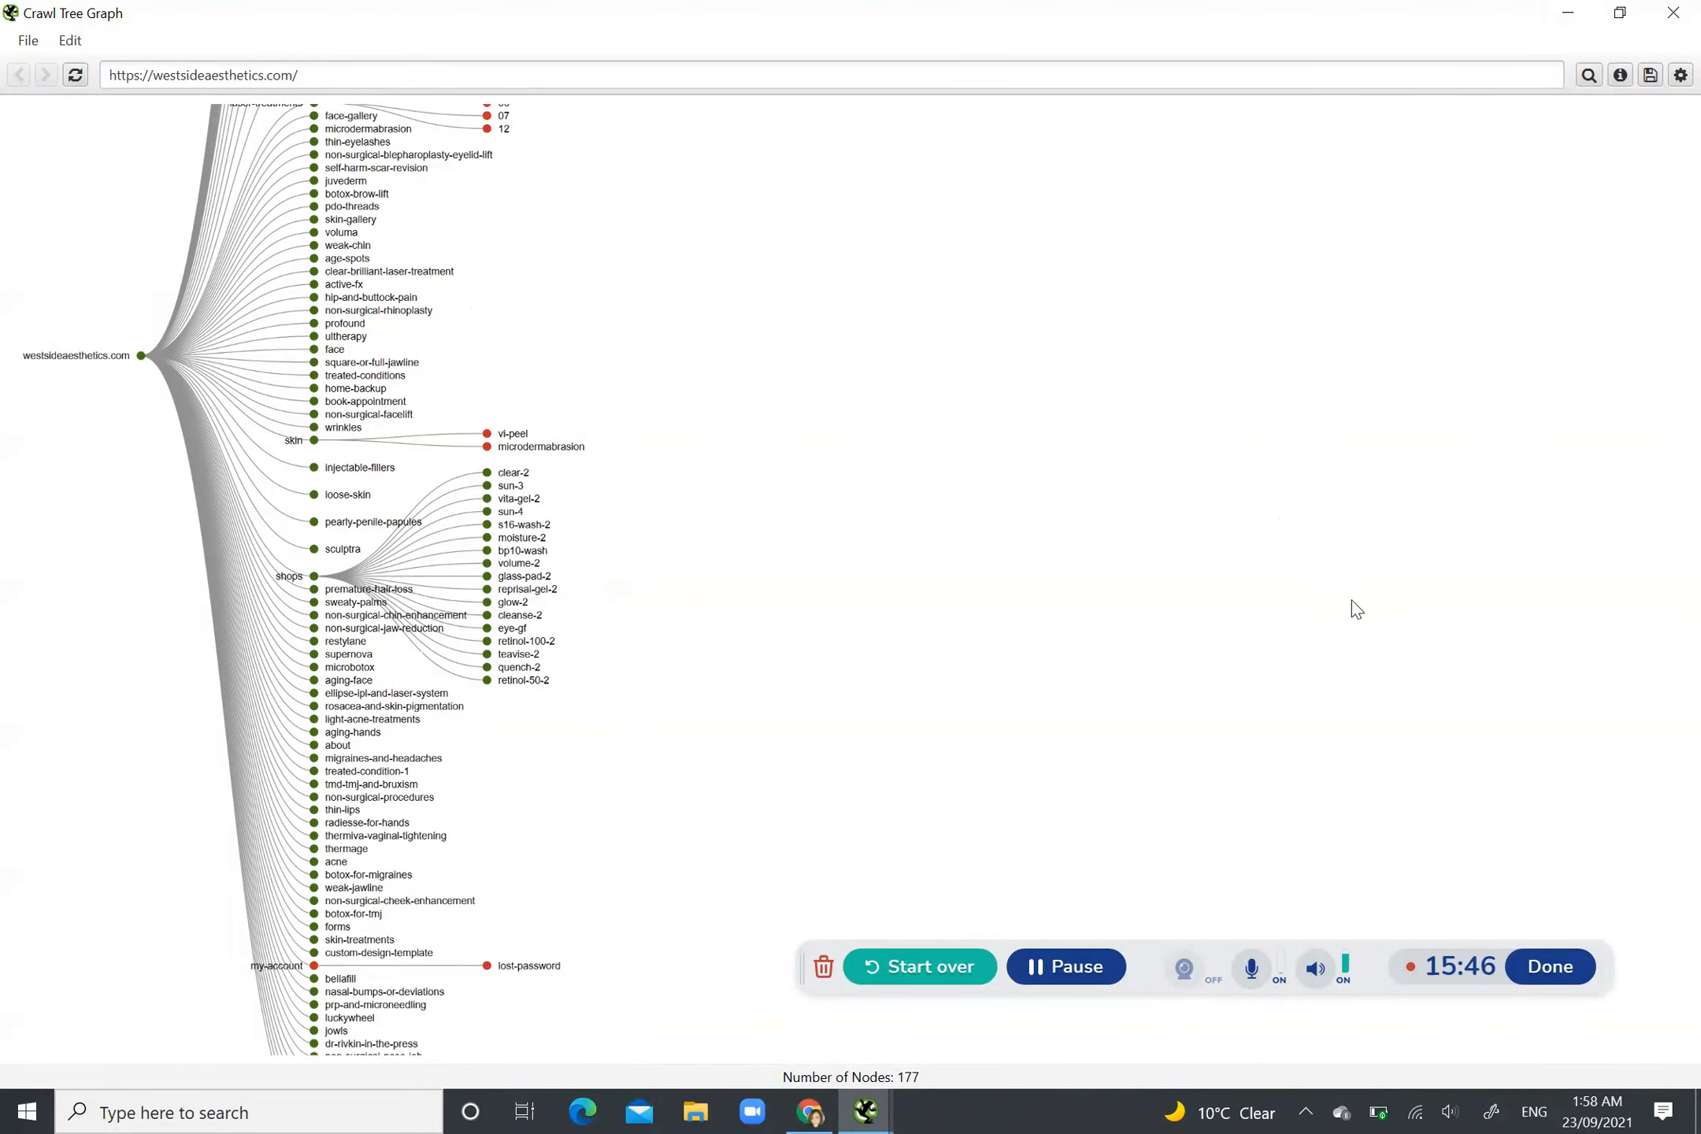
pyautogui.moveTo(1352, 598); pyautogui.dragTo(1475, 47)
pyautogui.moveTo(1491, 210); pyautogui.dragTo(1466, 684)
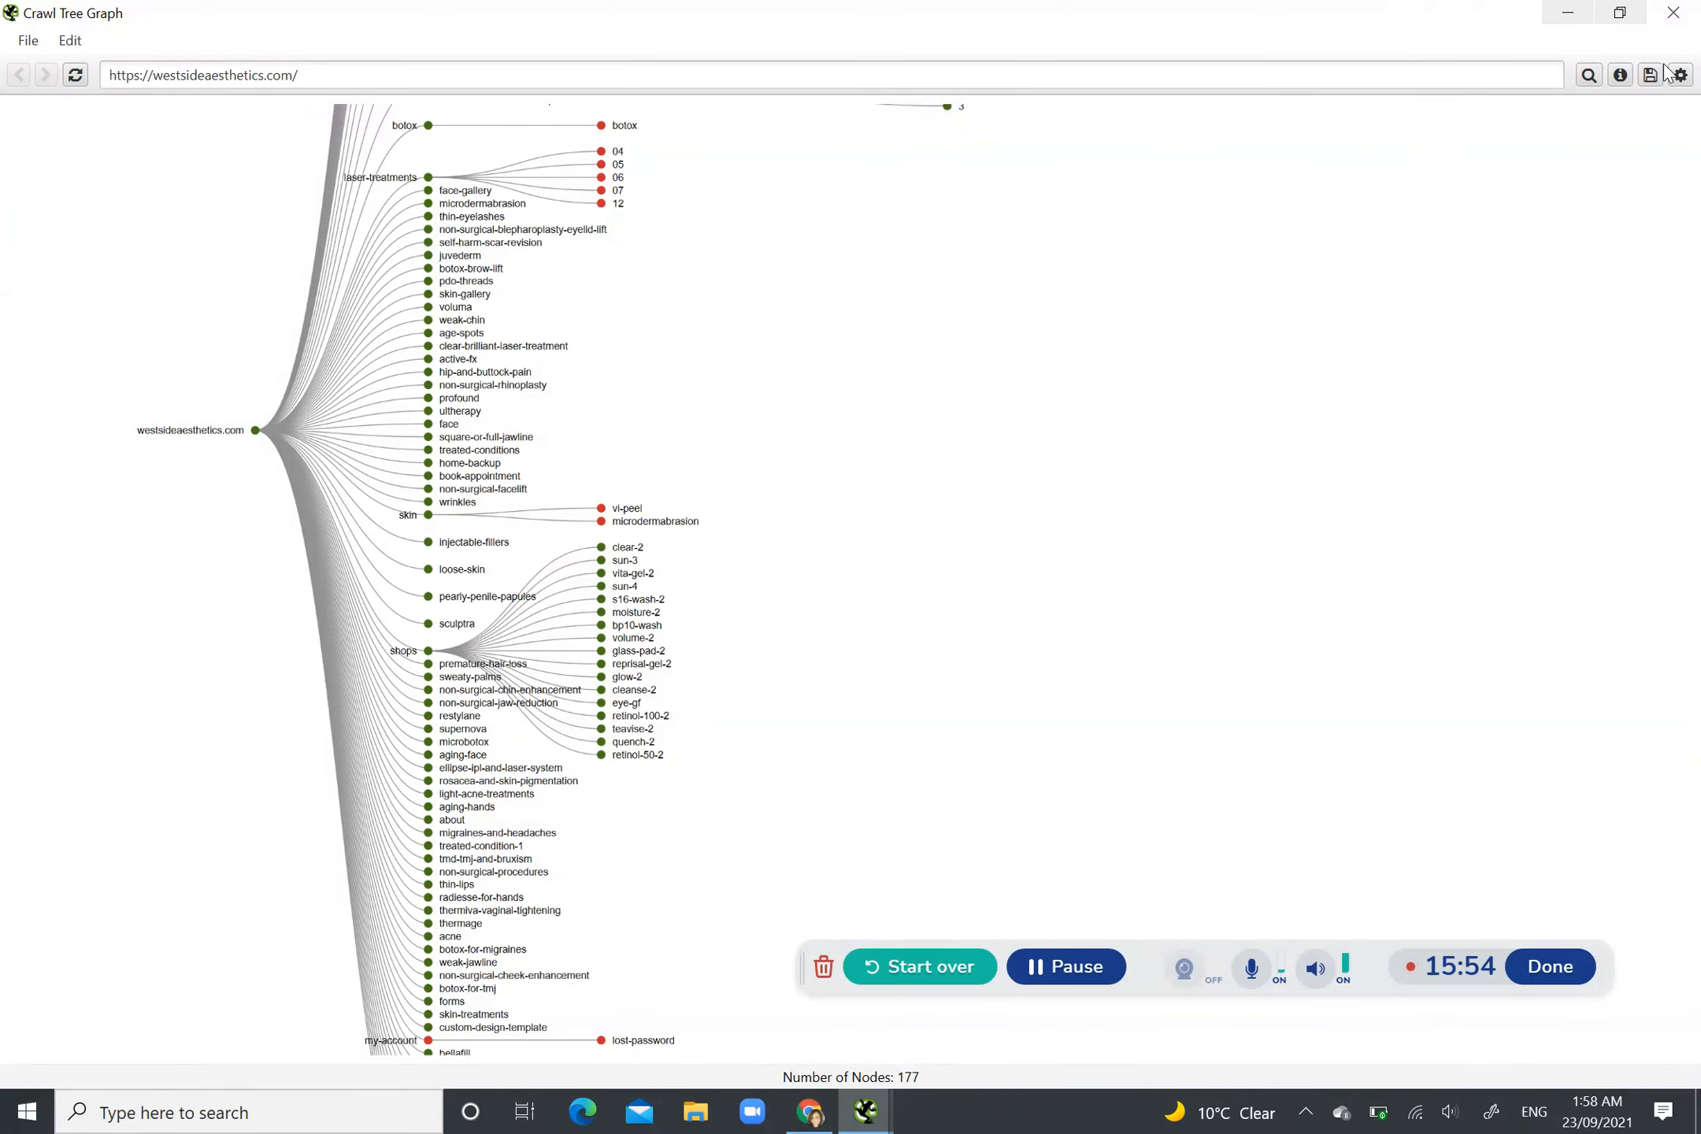
pyautogui.click(1673, 13)
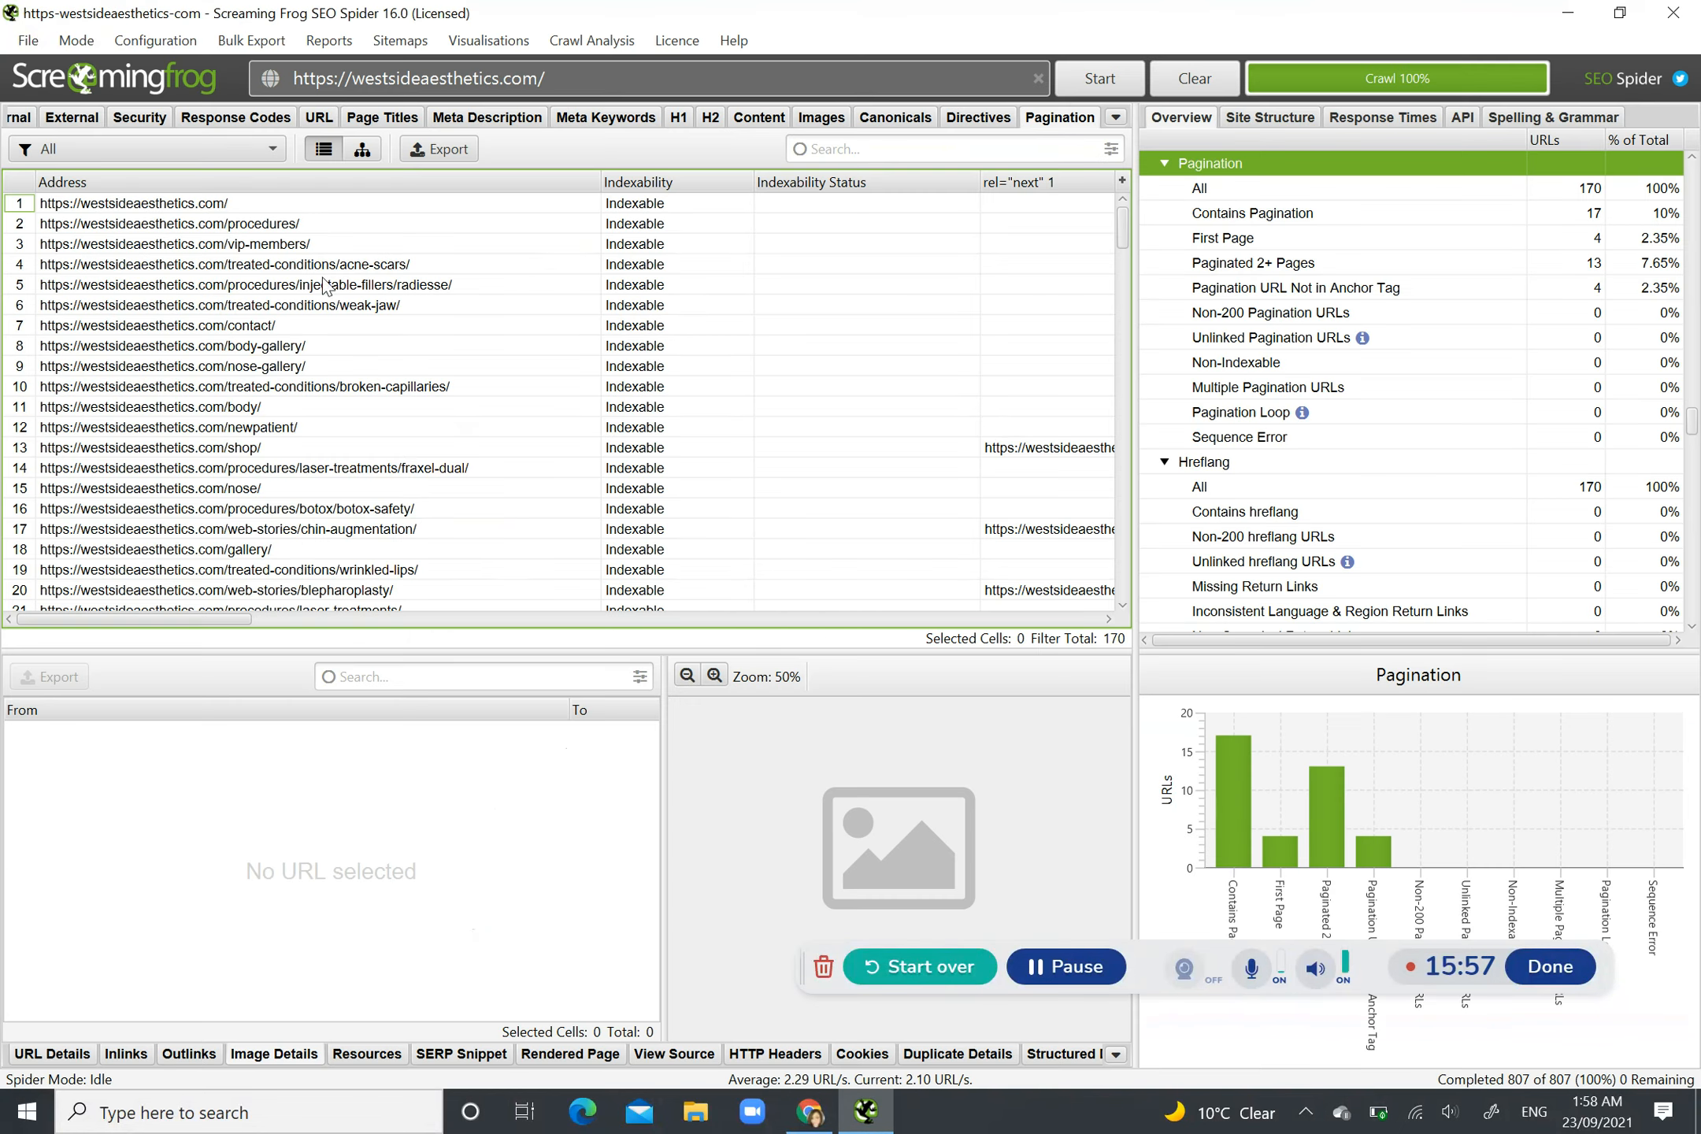
# Step: Examine the site's folder structure in a maximized Directory Tree Graph, around the shop/ and page/ branches, and close it
pyautogui.click(501, 41)
pyautogui.click(536, 101)
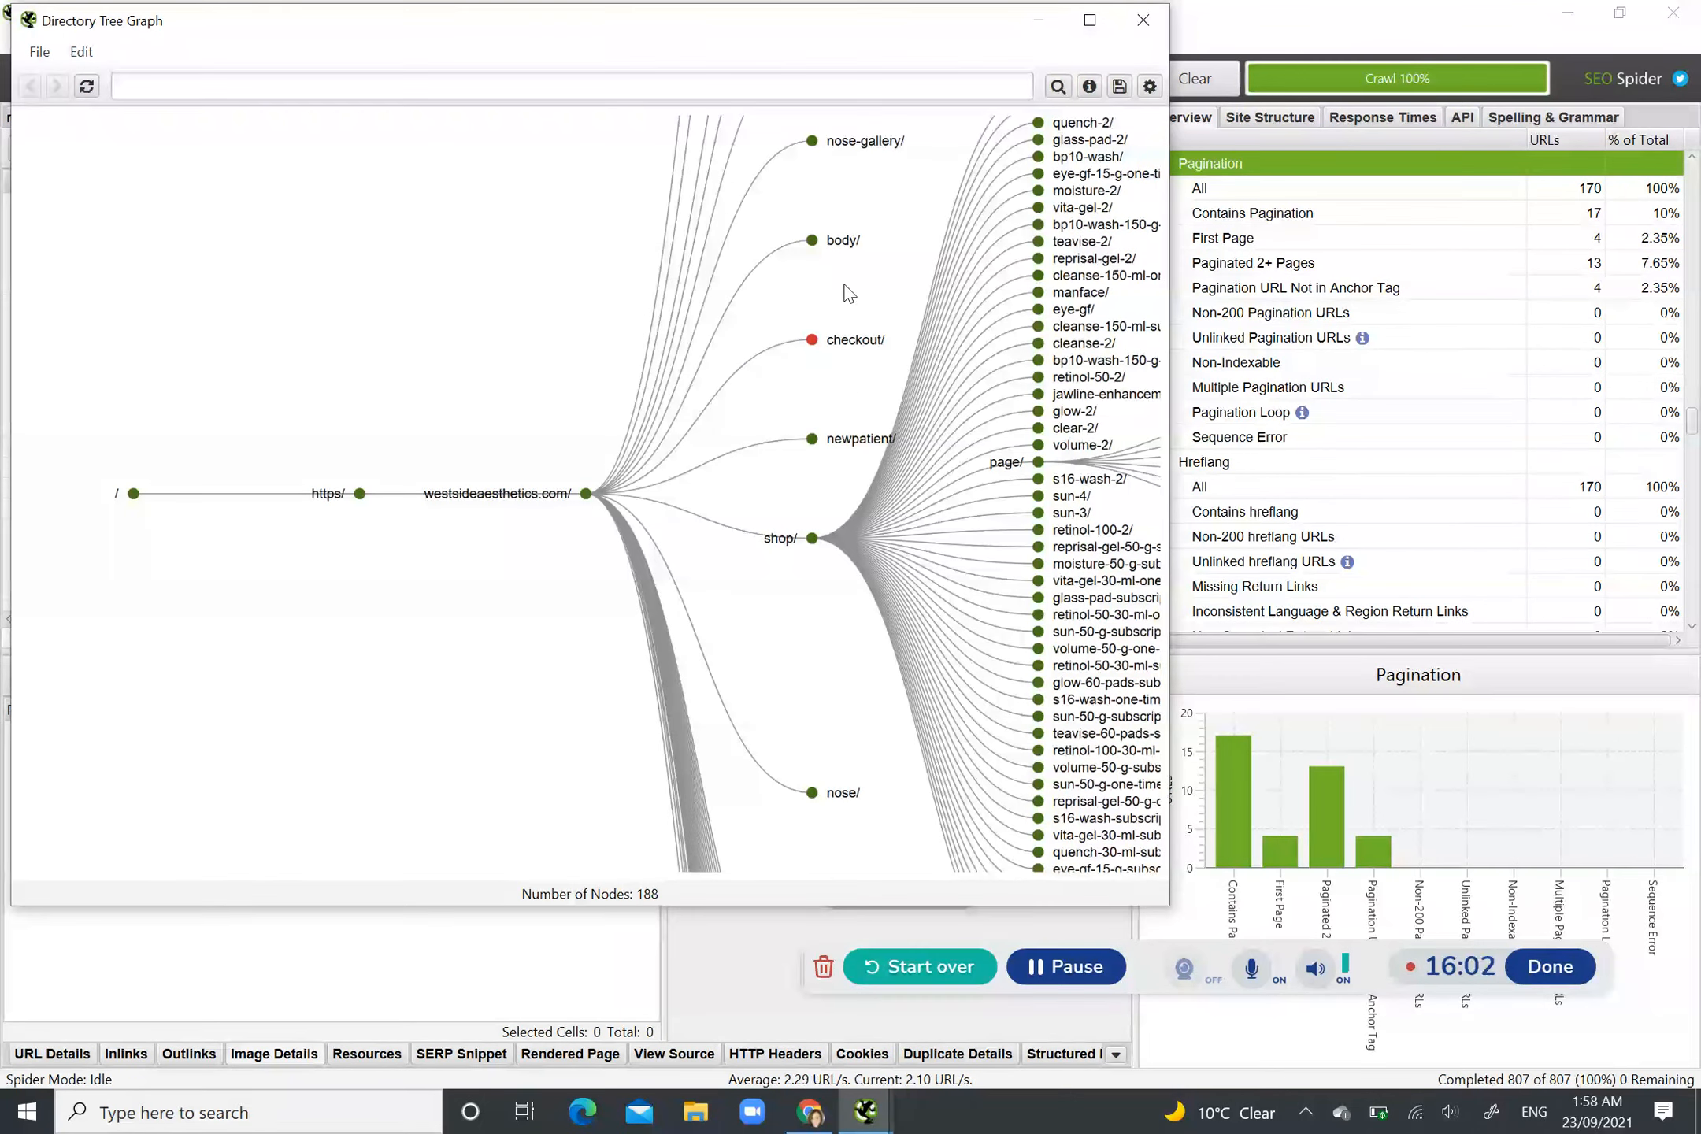
pyautogui.click(1090, 20)
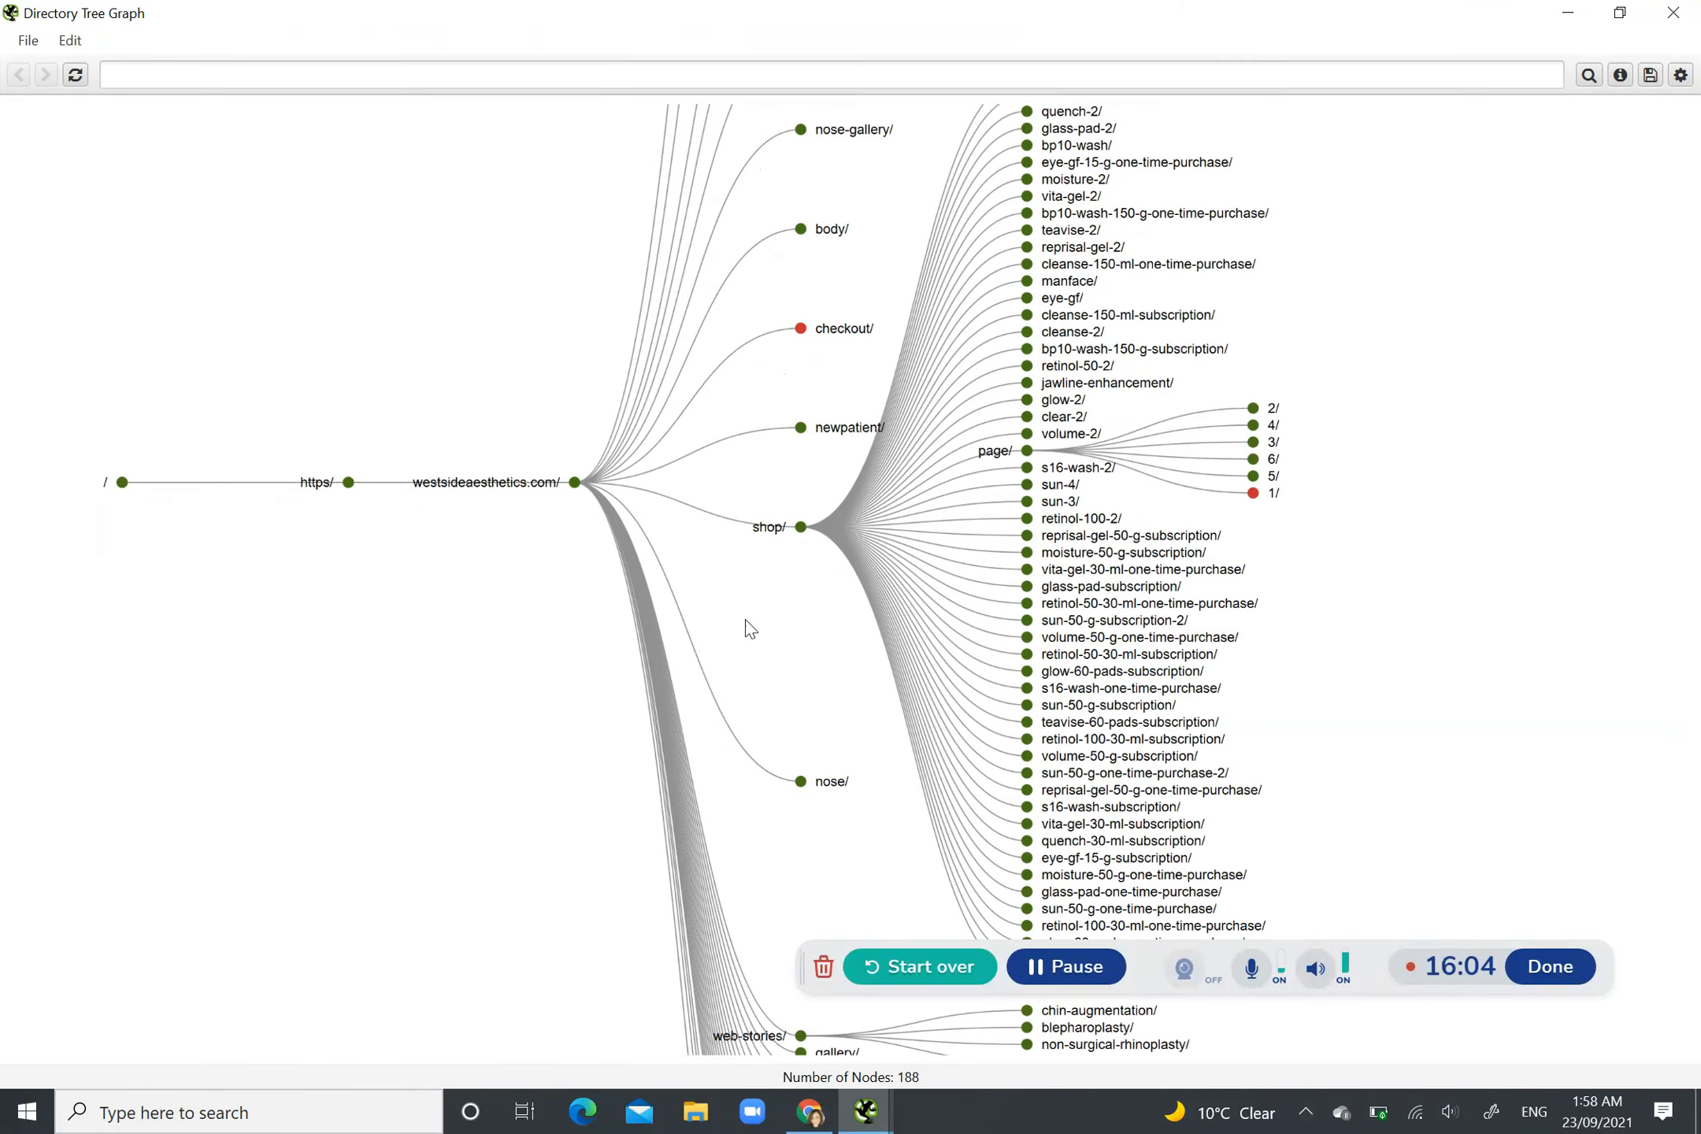
pyautogui.moveTo(880, 673); pyautogui.dragTo(707, 777)
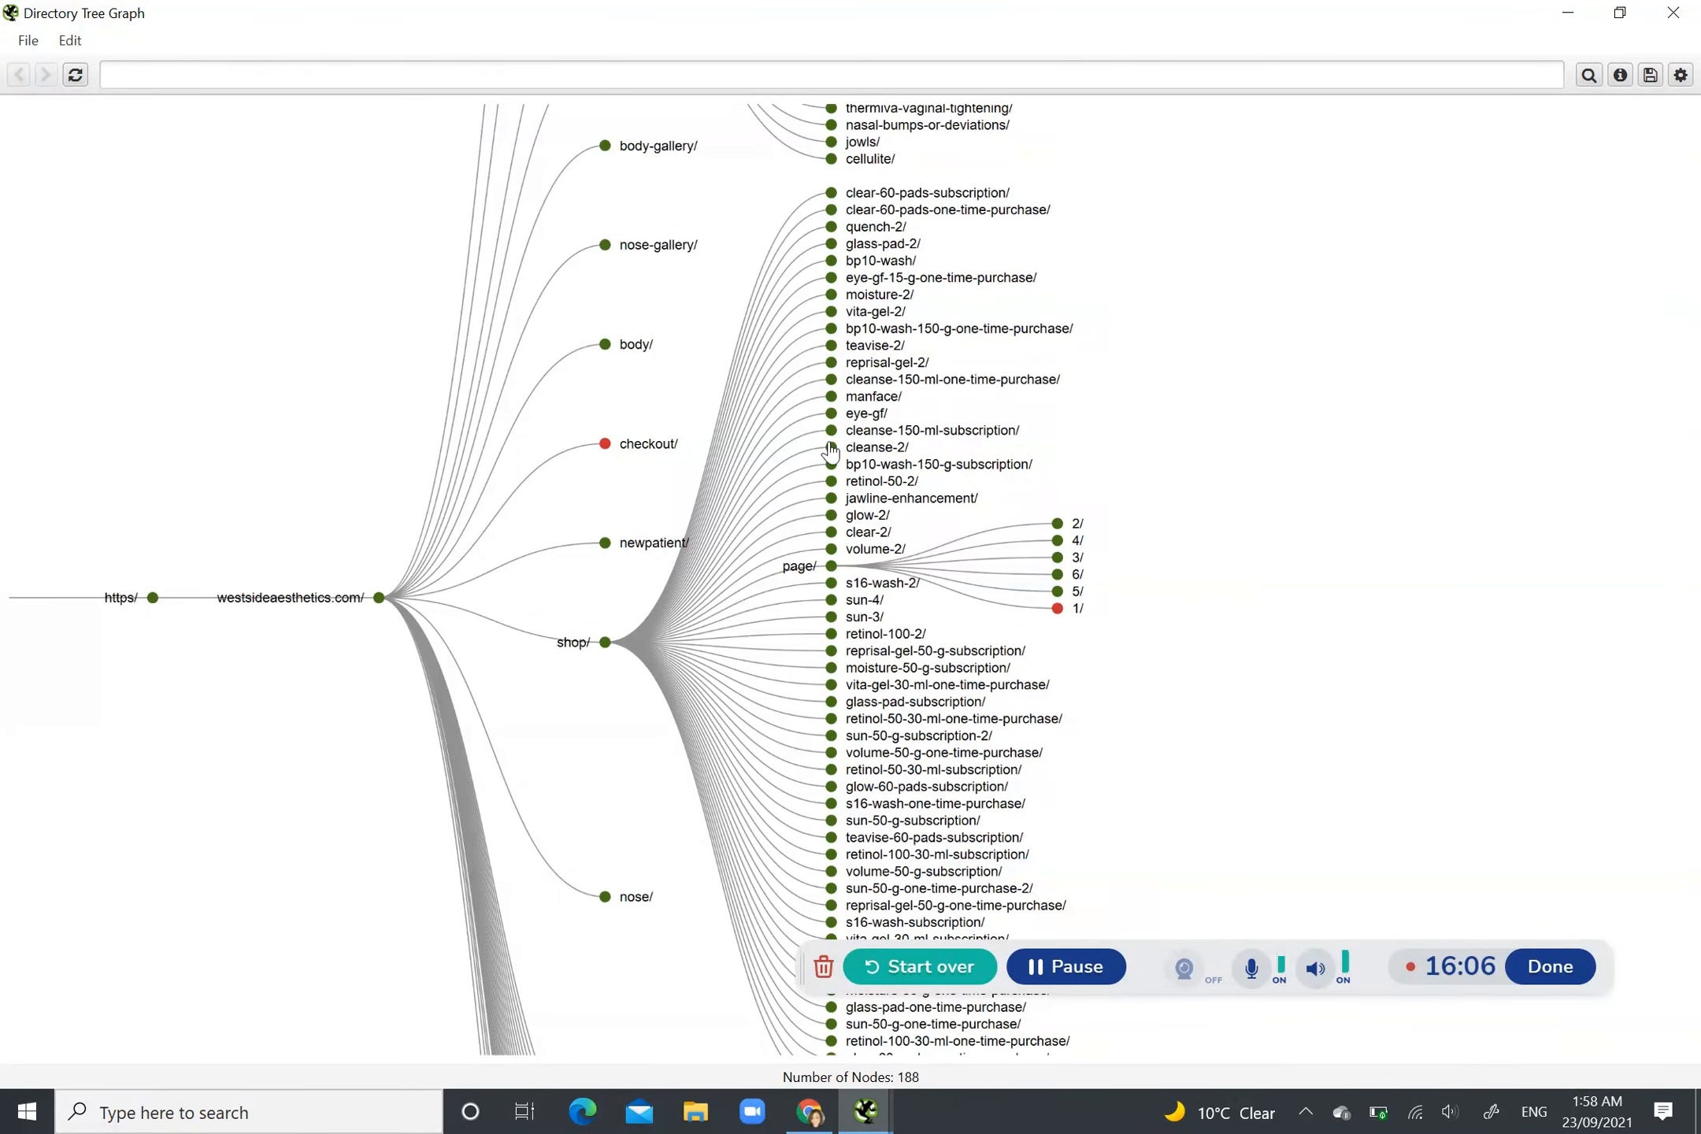
pyautogui.moveTo(818, 539); pyautogui.dragTo(778, 642)
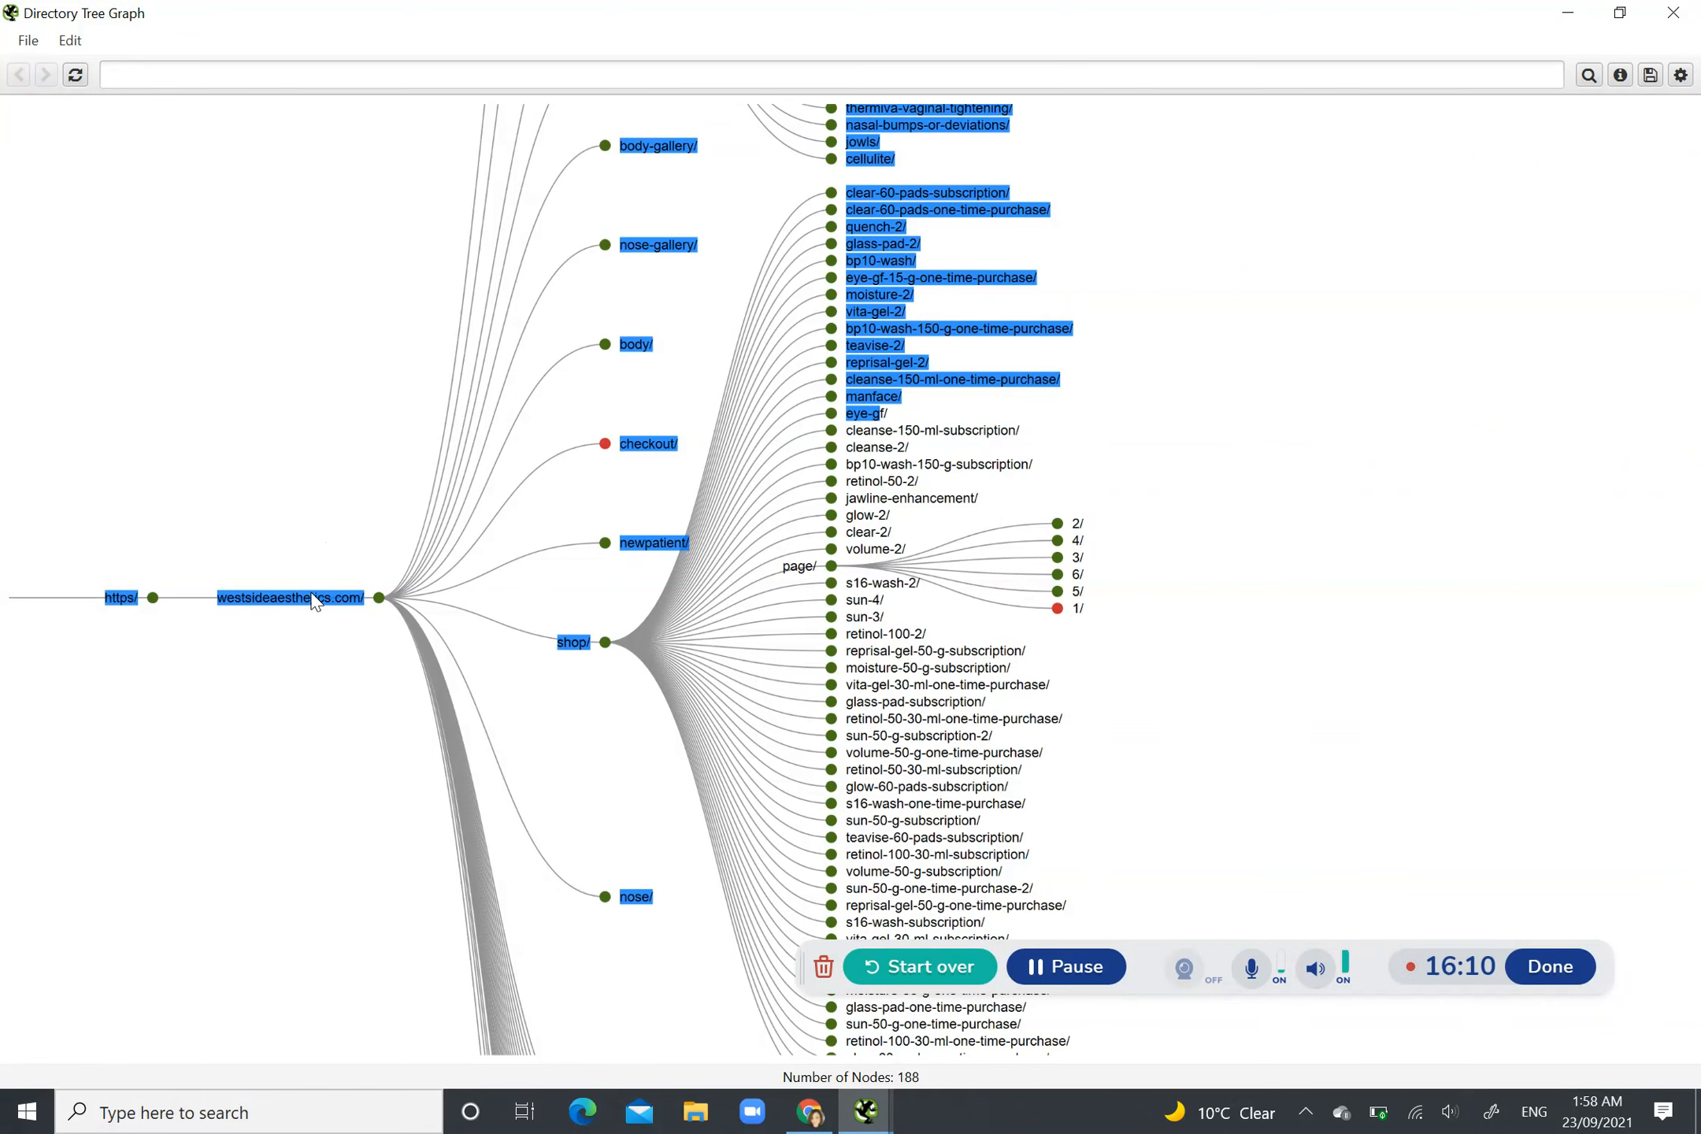
pyautogui.moveTo(359, 612); pyautogui.dragTo(393, 568)
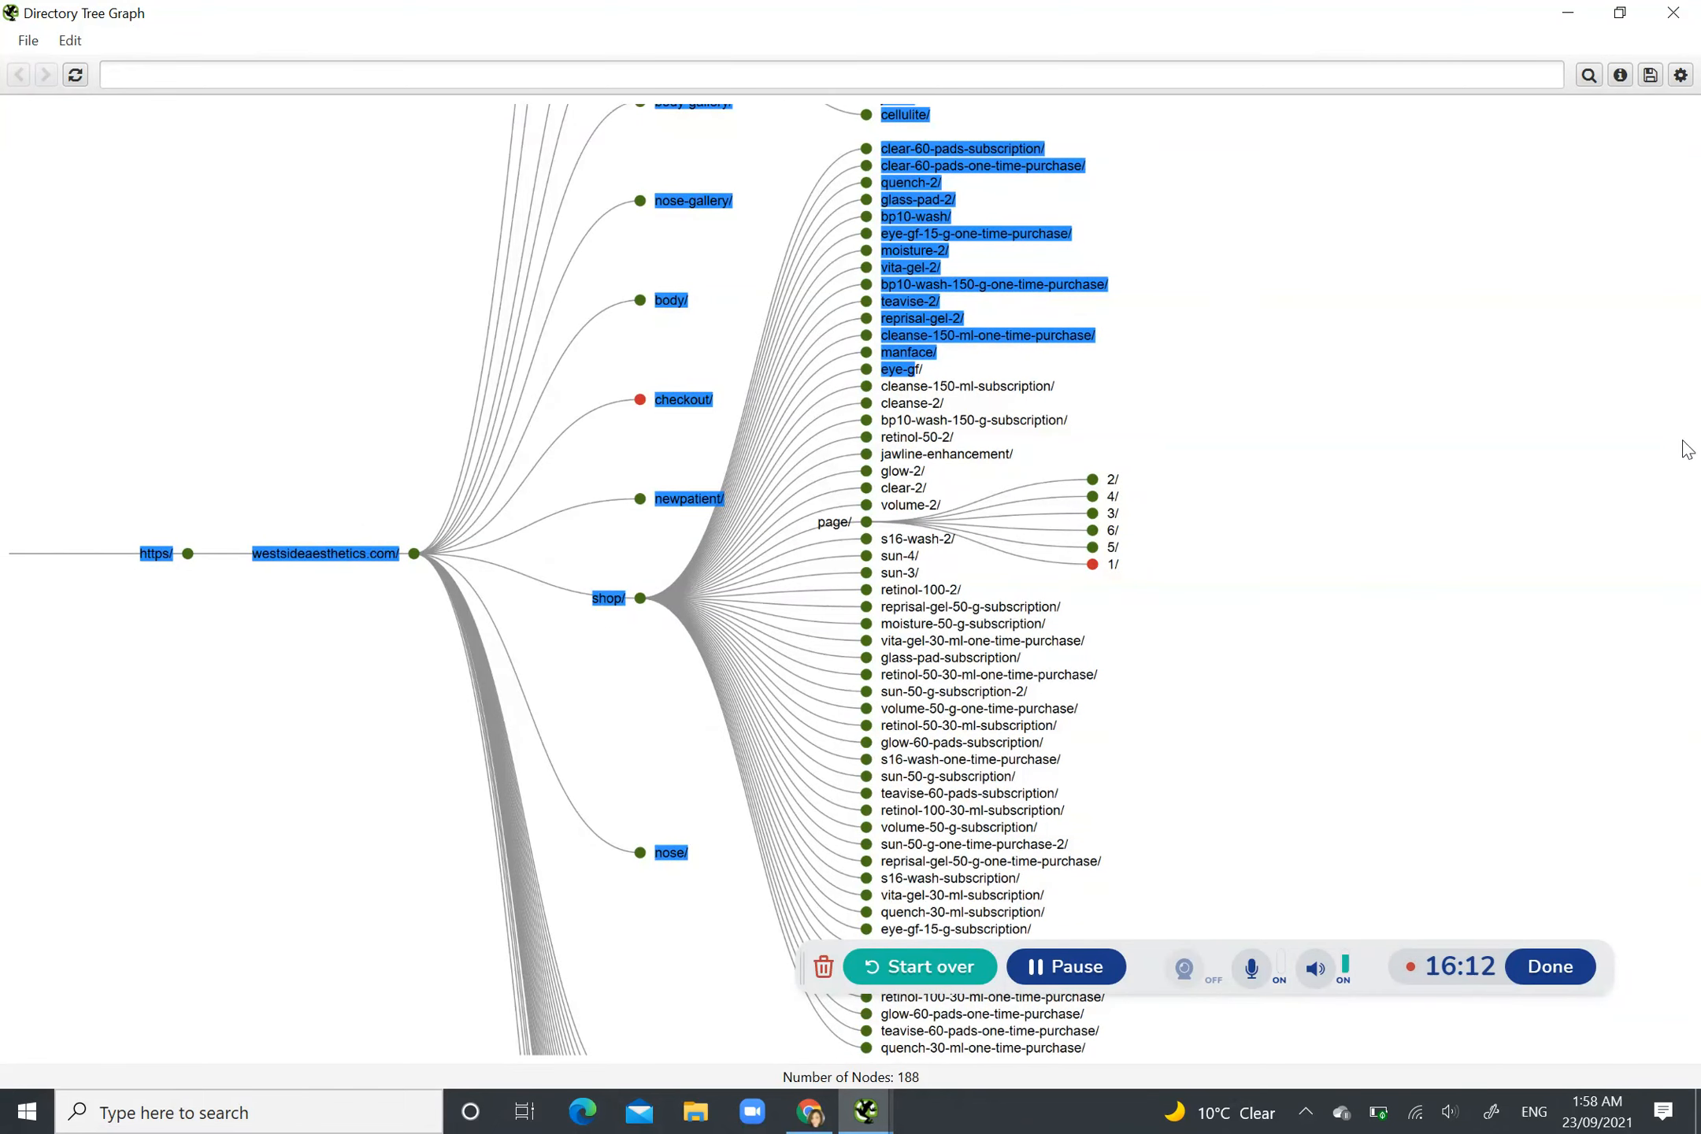
pyautogui.click(1677, 14)
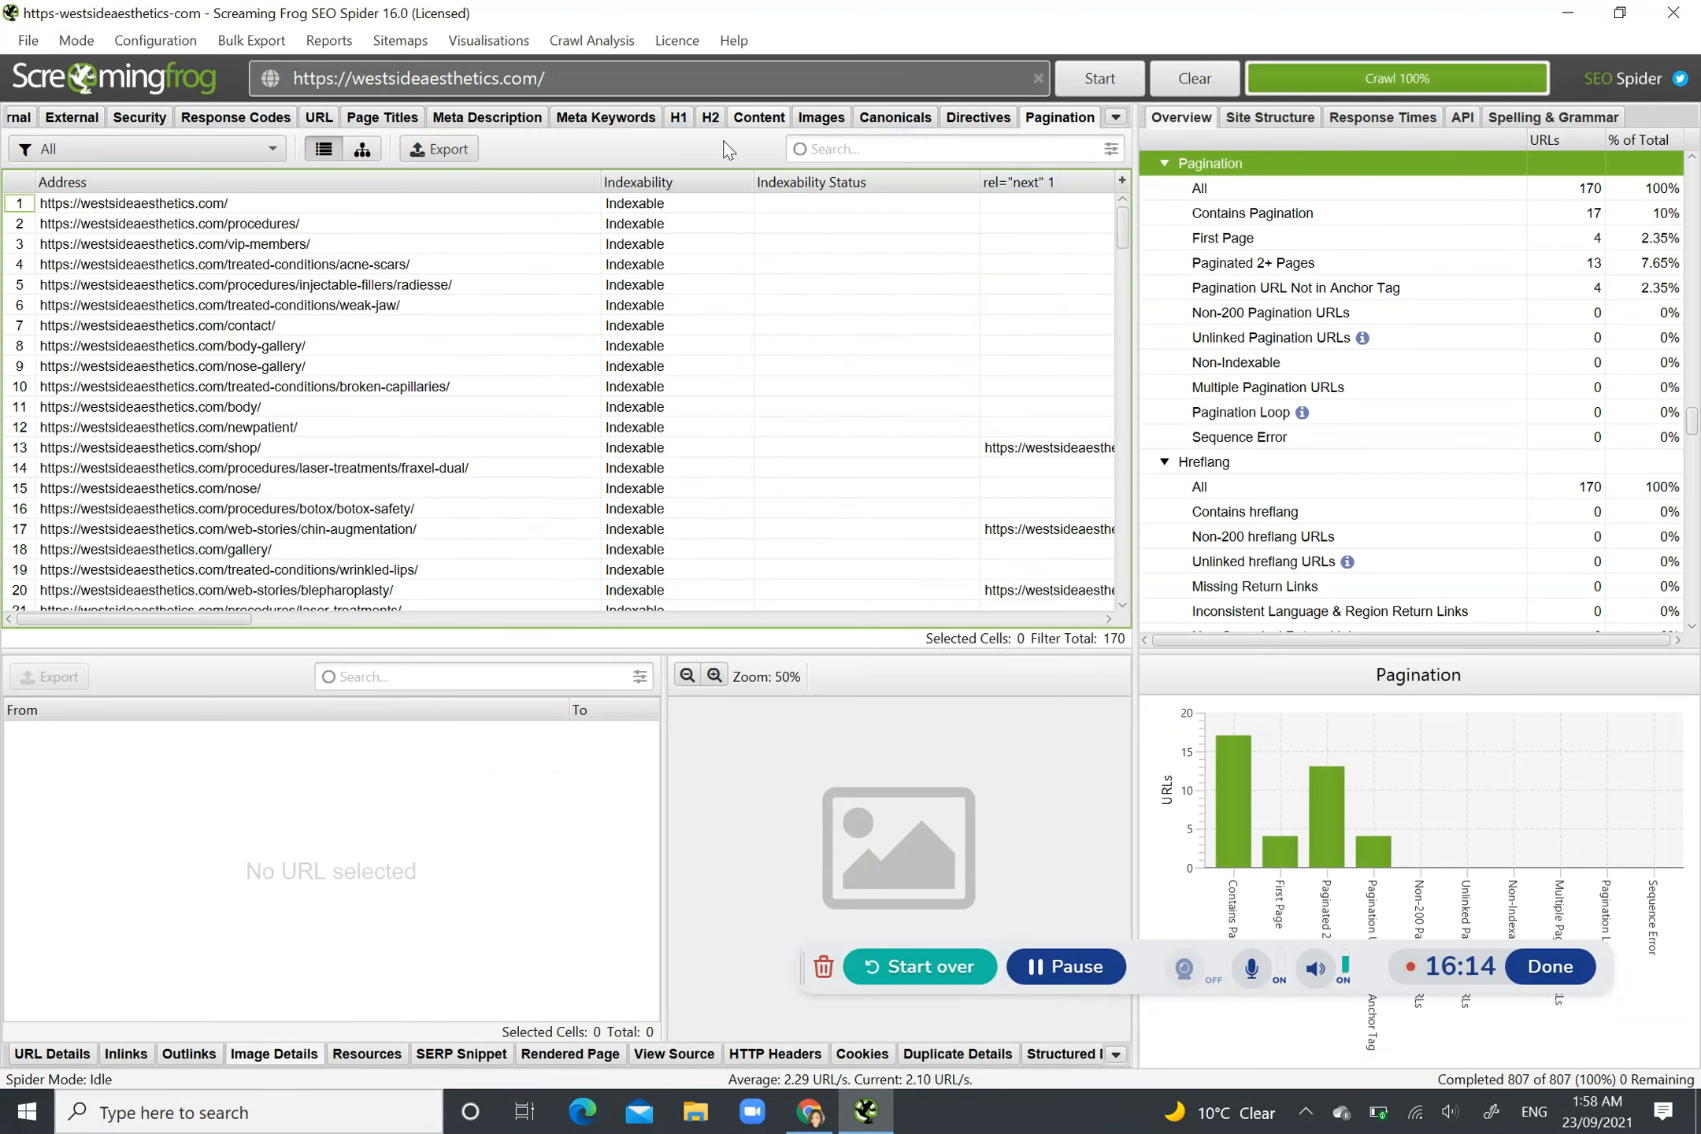
# Step: Run the crawl analysis on the finished westsideaesthetics.com crawl
pyautogui.click(466, 47)
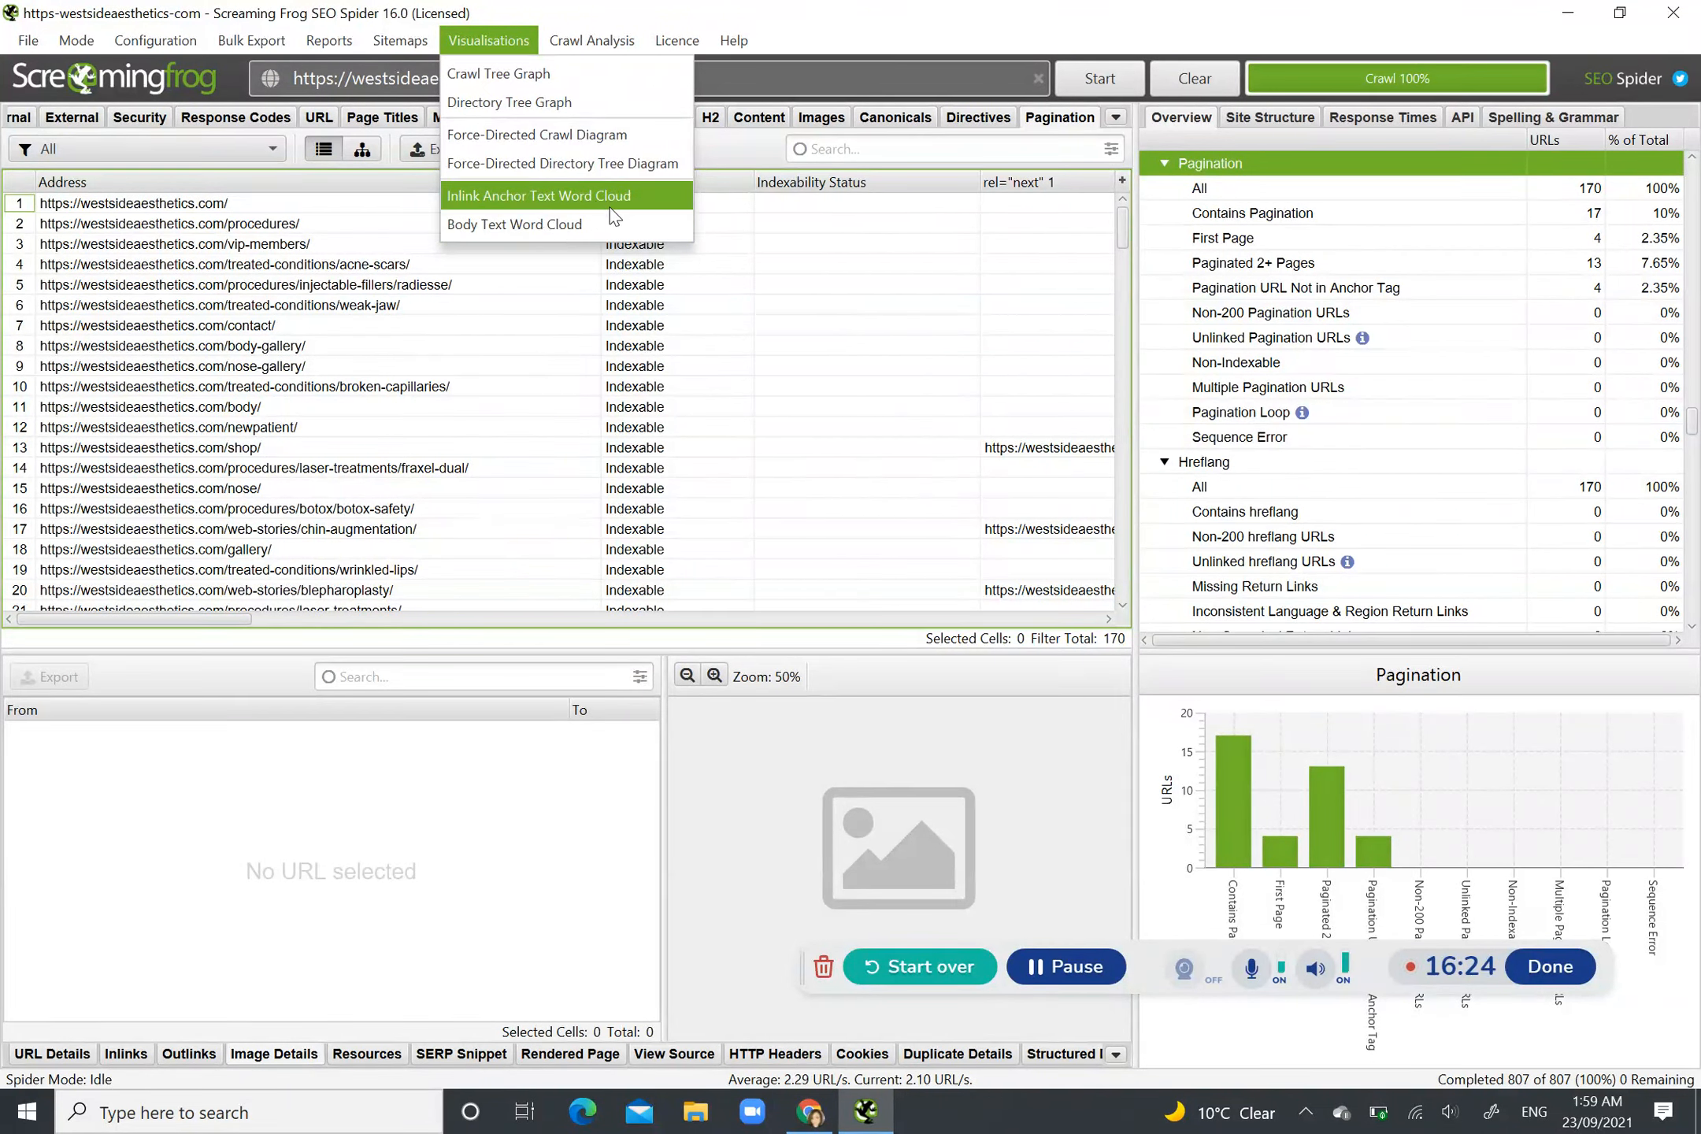
pyautogui.moveTo(605, 41)
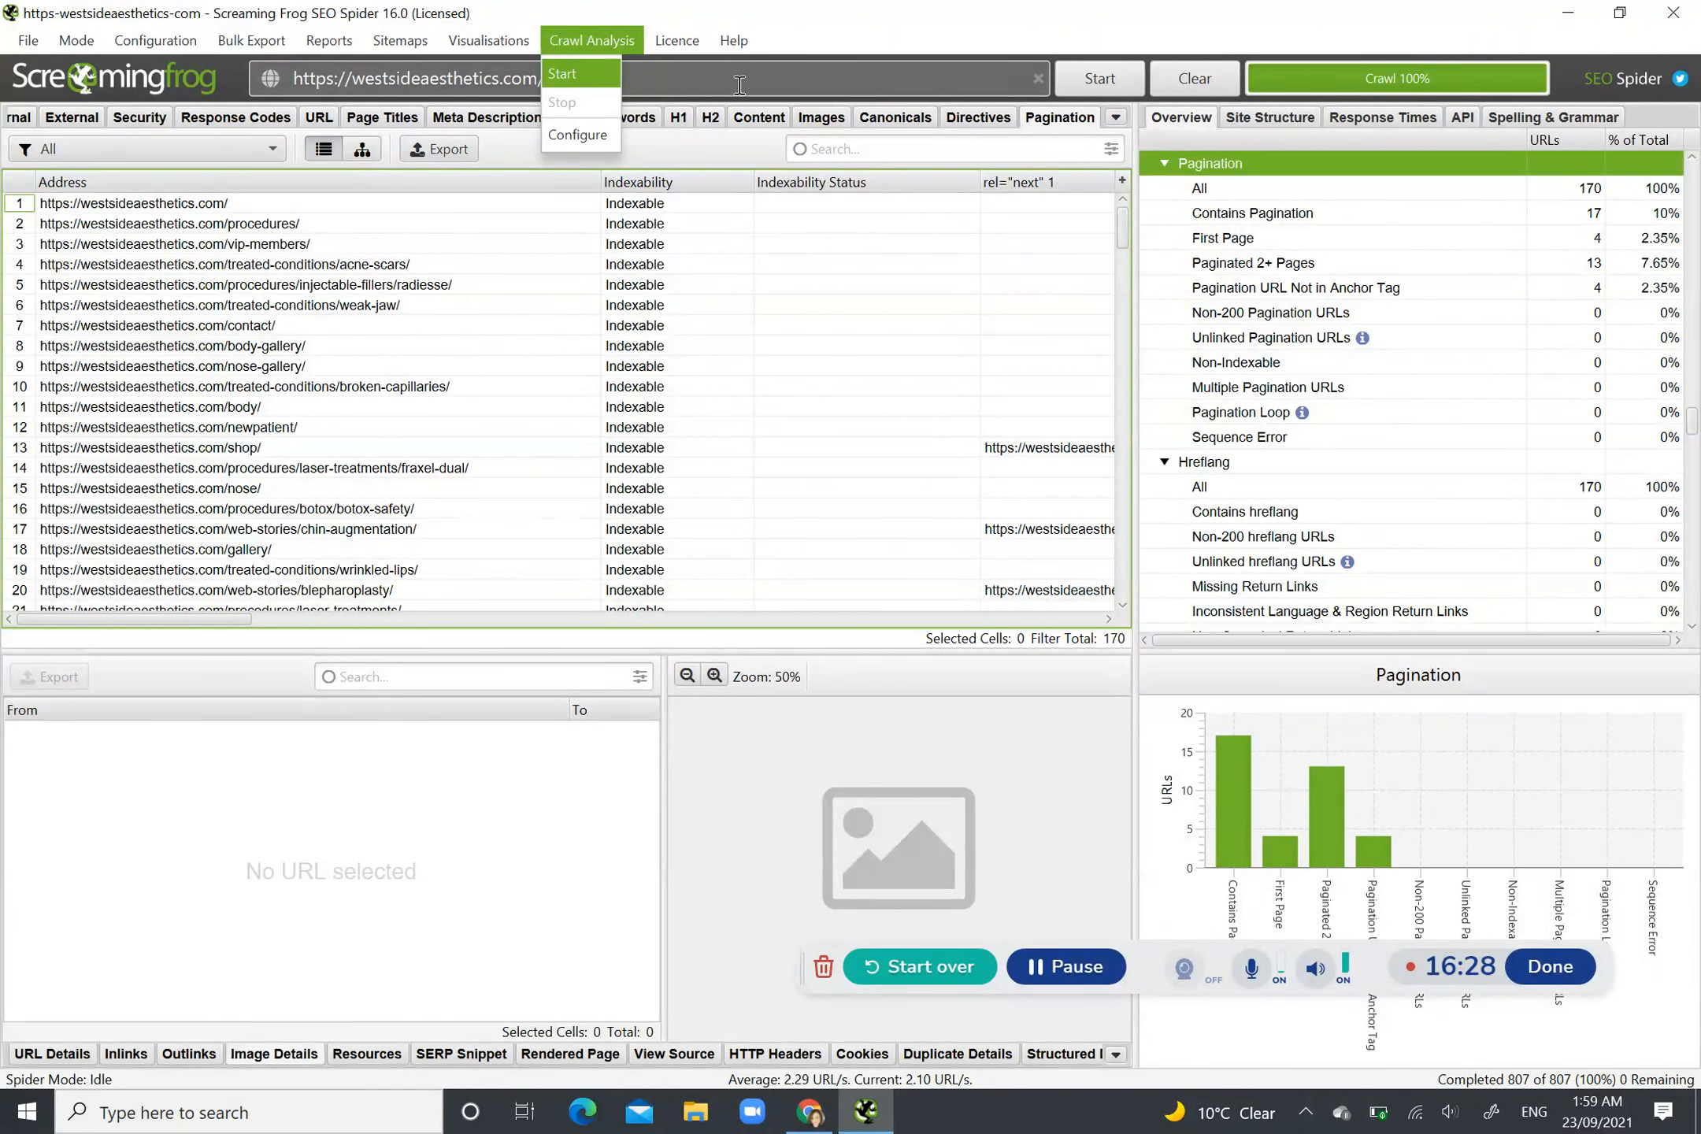
pyautogui.click(588, 71)
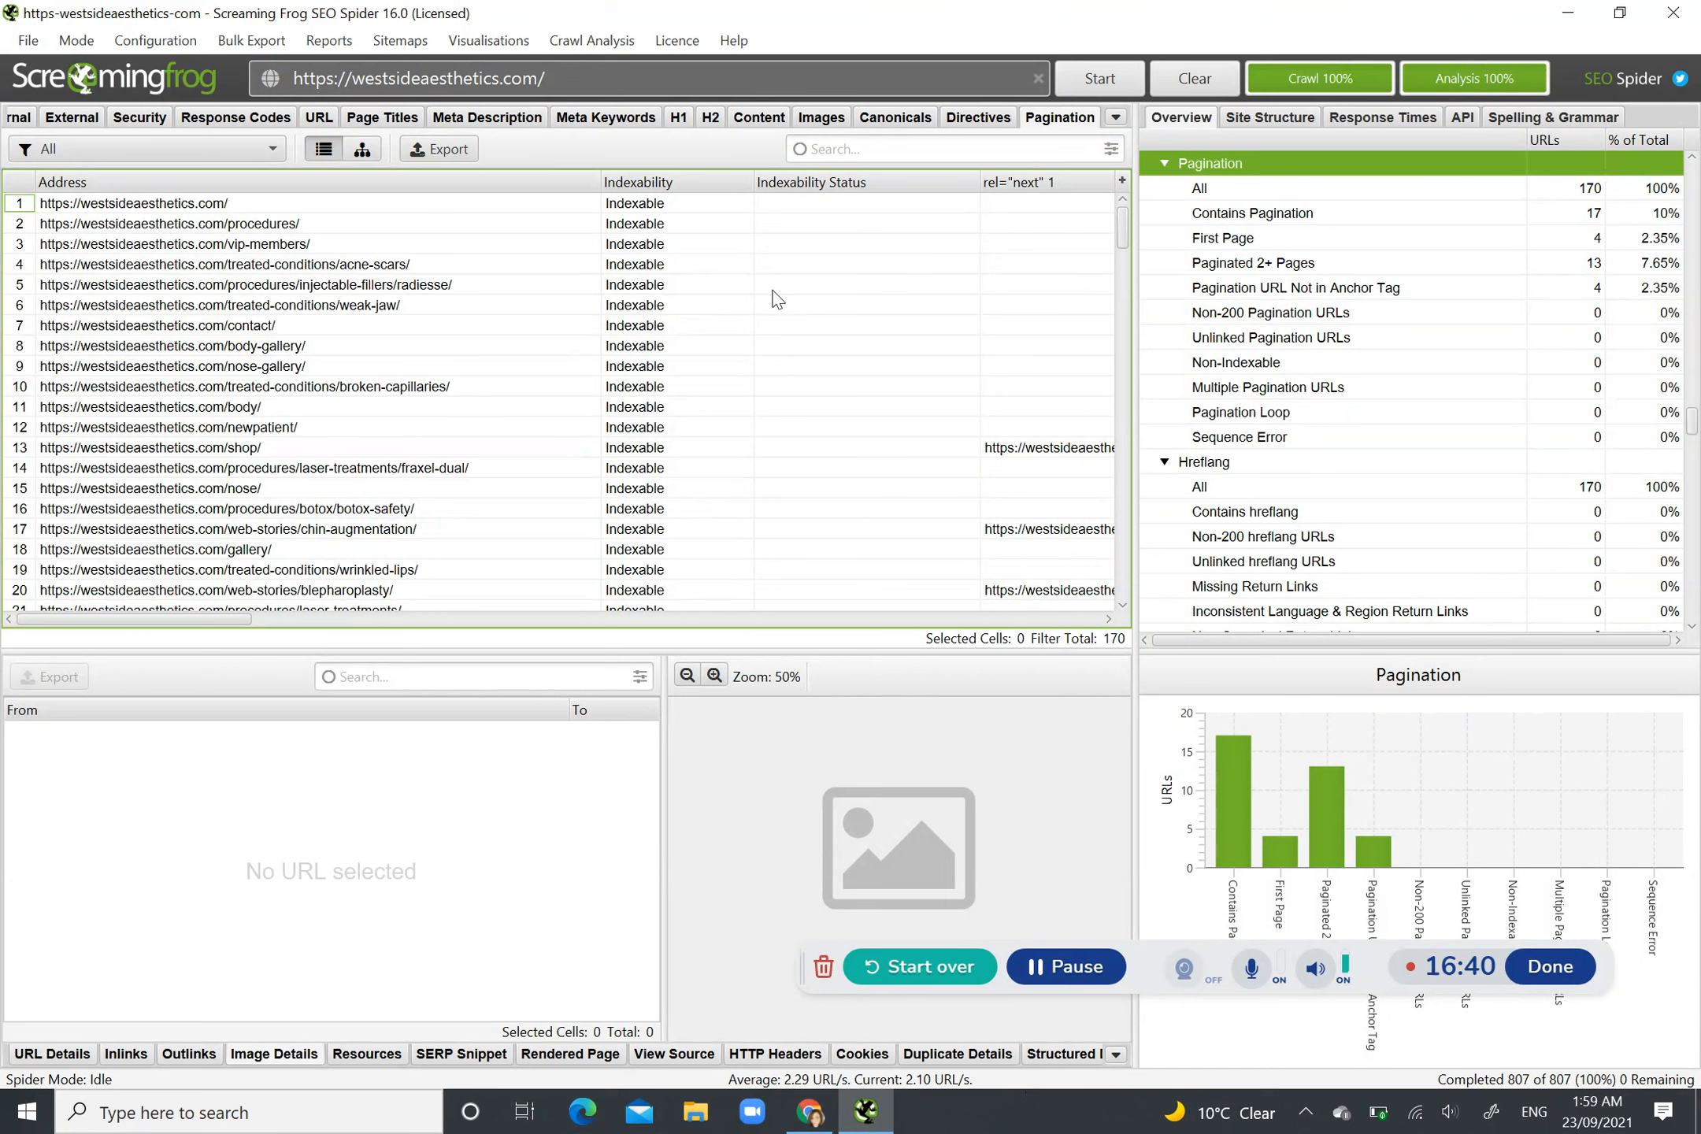
# Step: Review the XML sitemap export's page, priority, change frequency and image settings, and leave without exporting
pyautogui.click(398, 41)
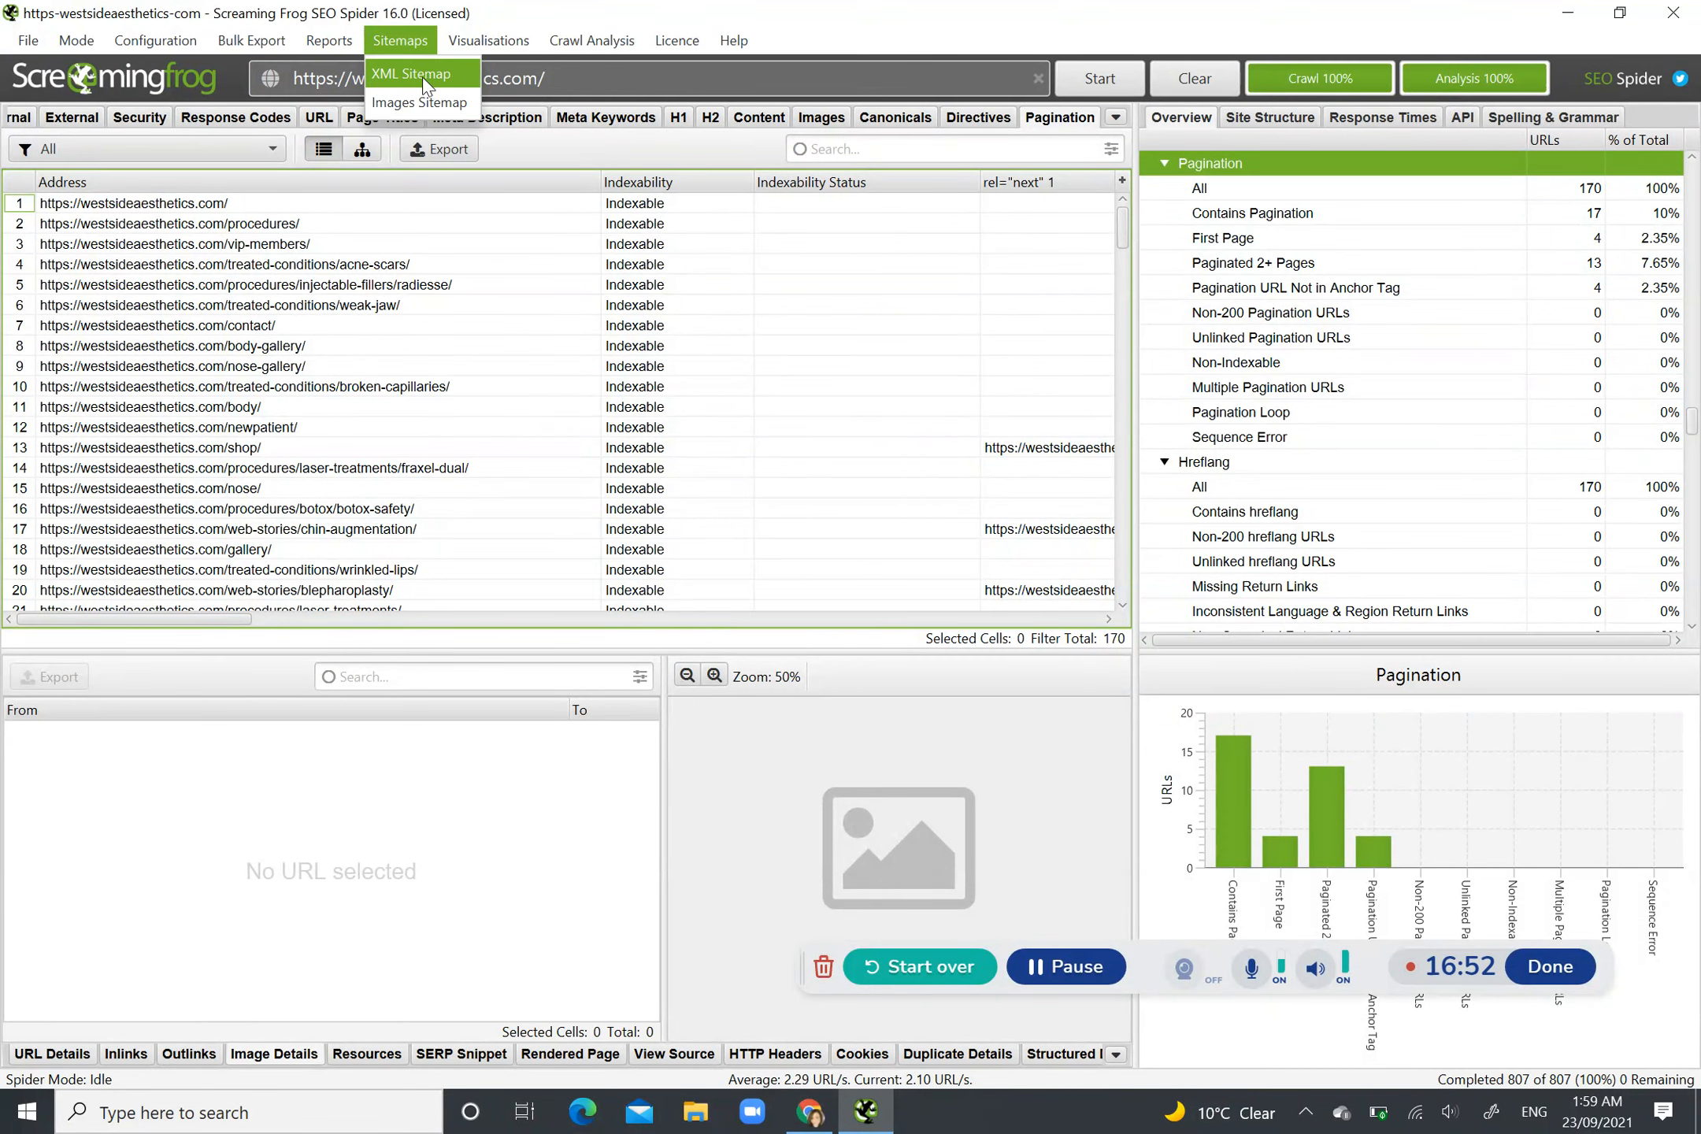
pyautogui.click(422, 73)
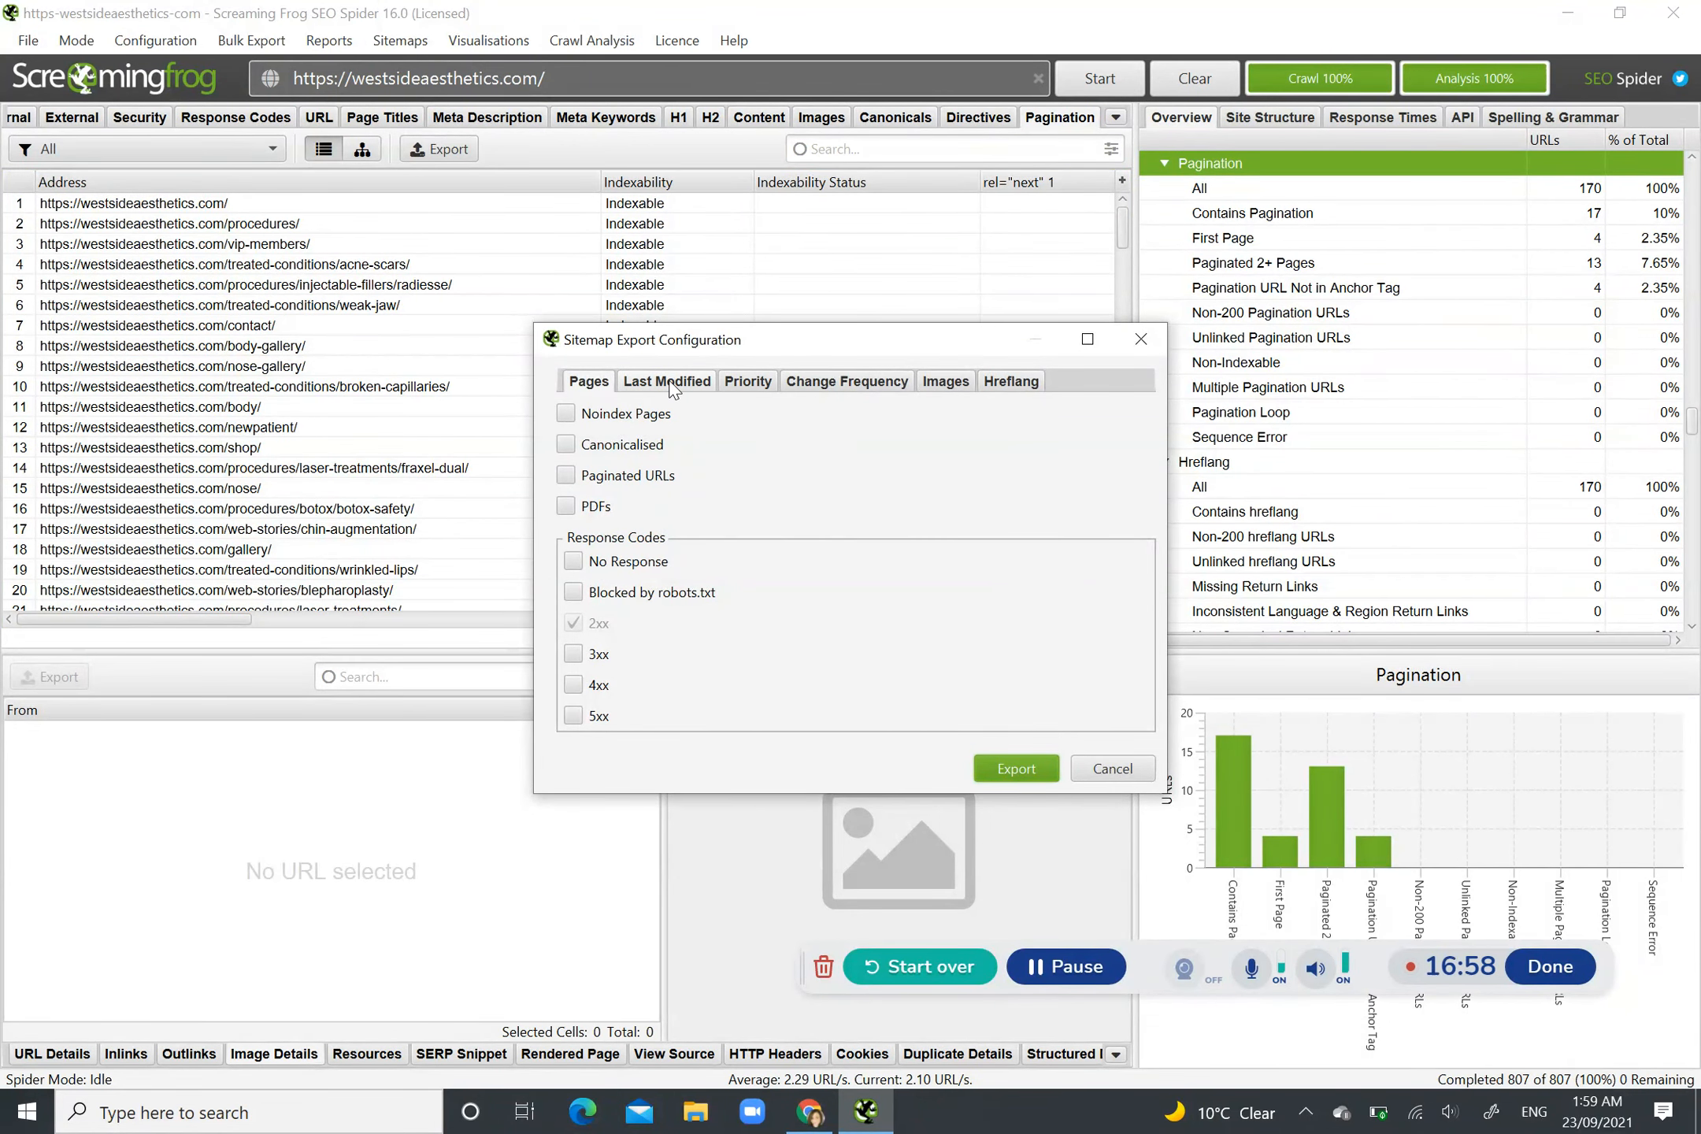
pyautogui.click(743, 386)
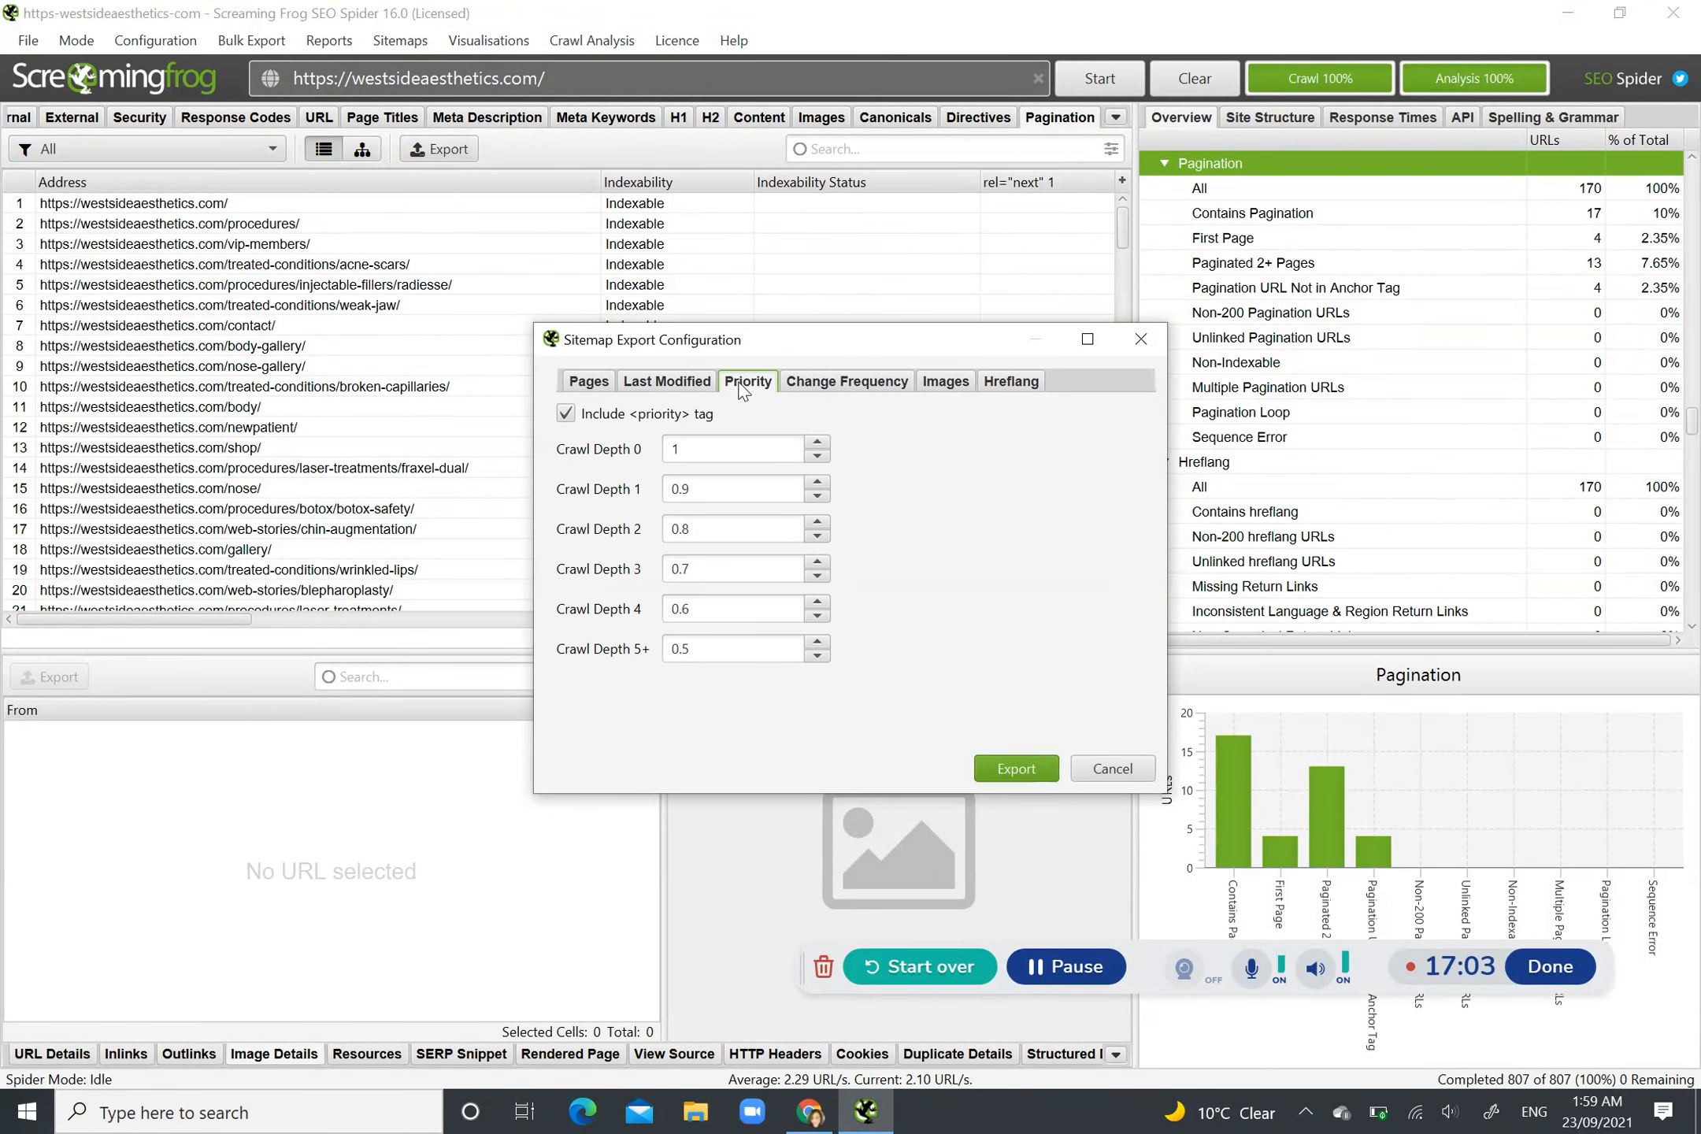
pyautogui.click(864, 384)
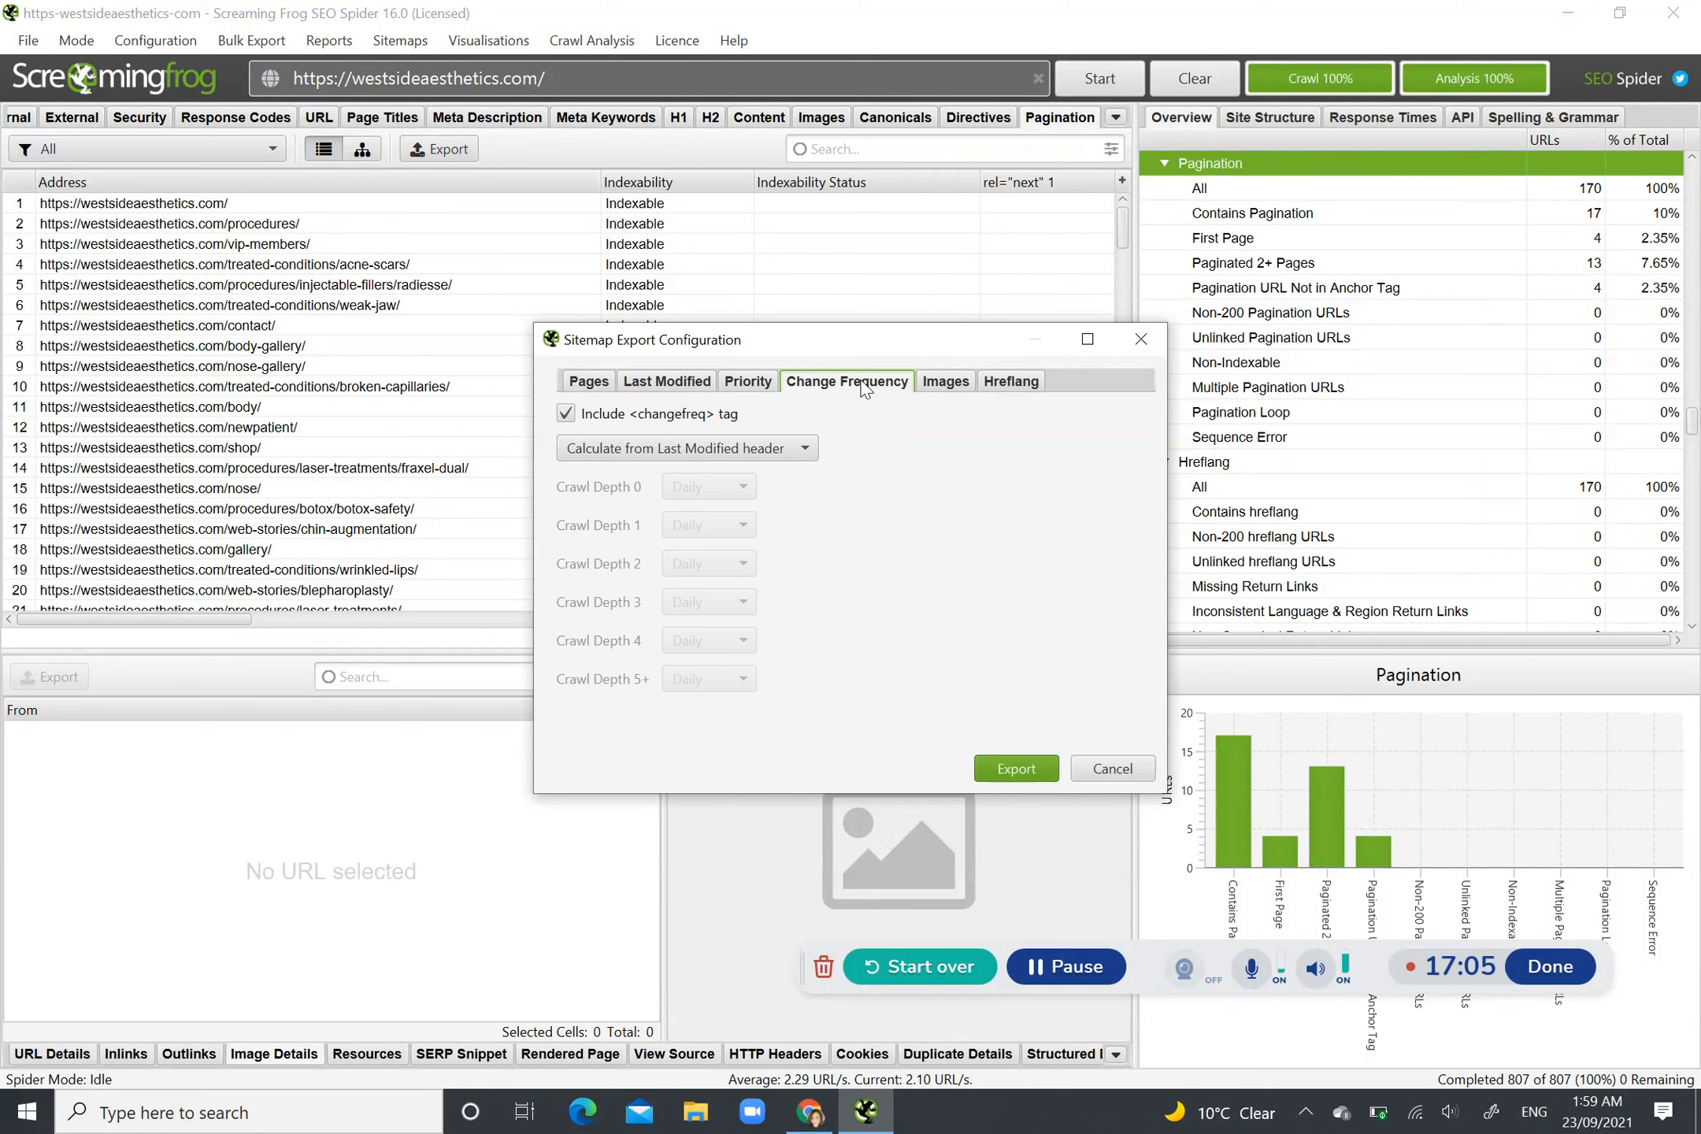
pyautogui.click(953, 385)
pyautogui.click(1132, 771)
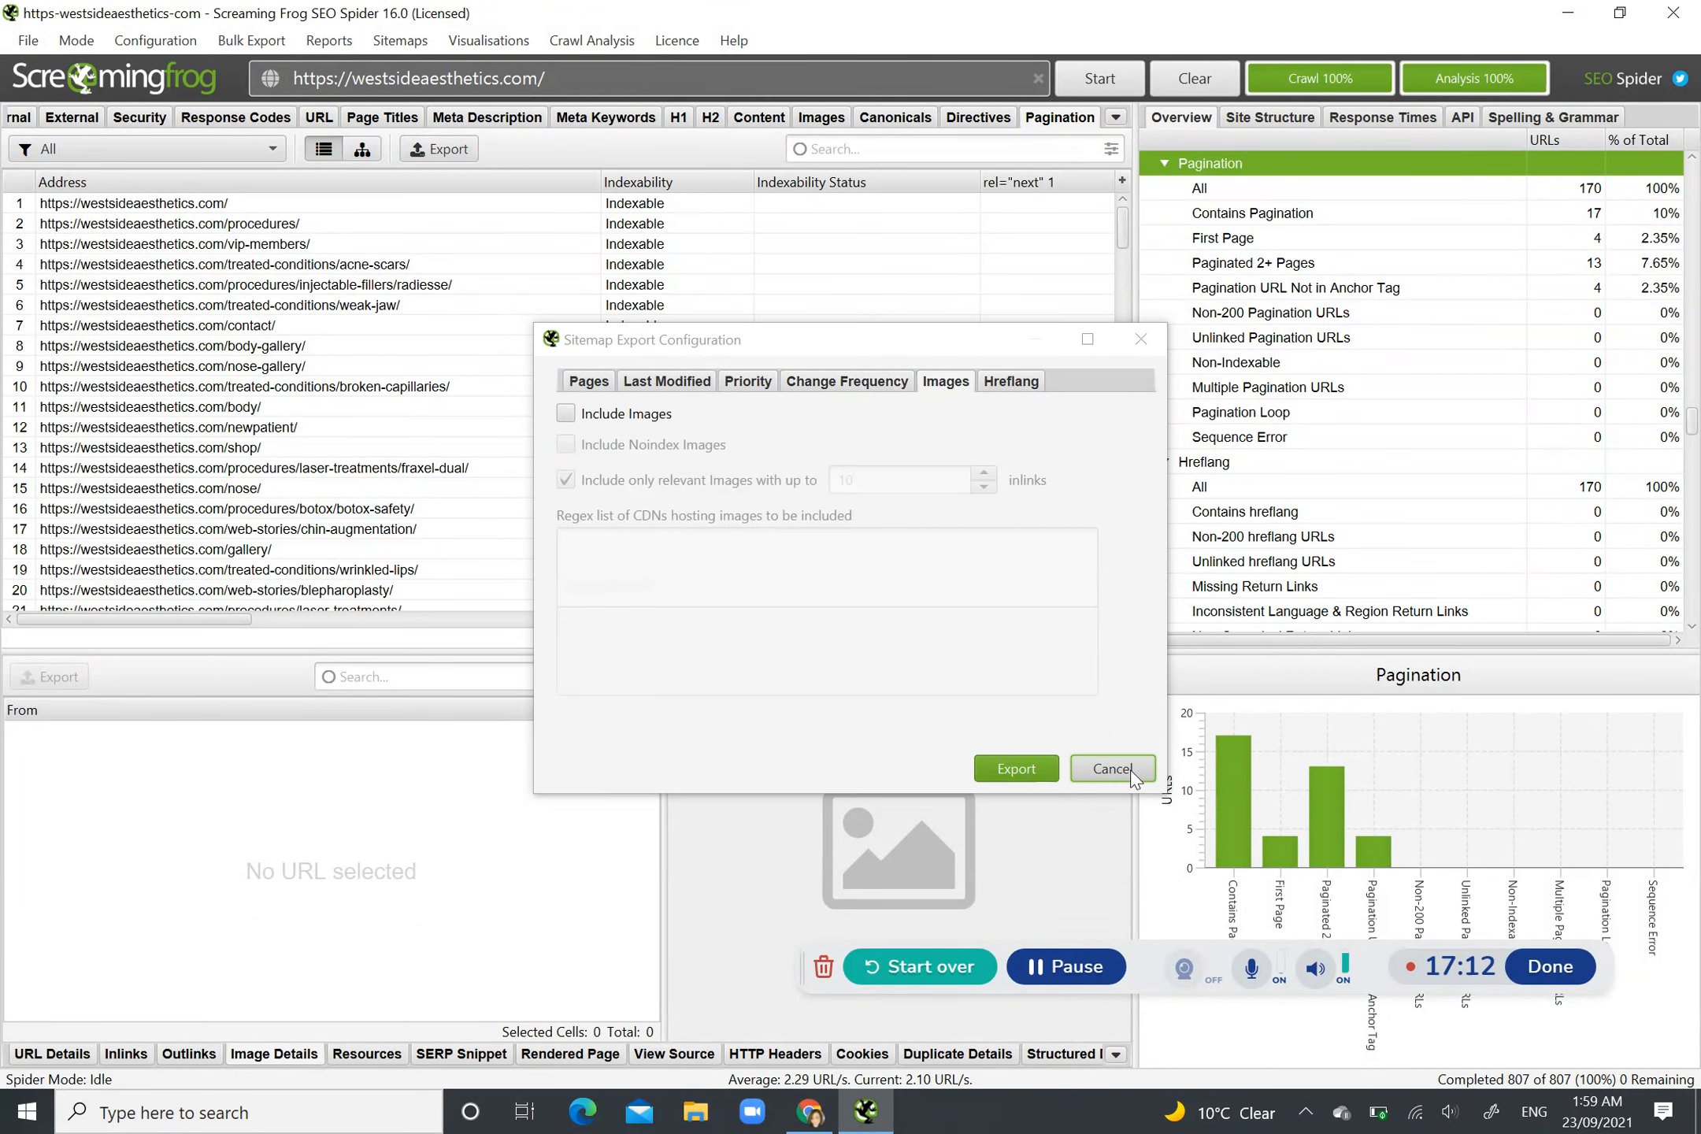
pyautogui.click(324, 45)
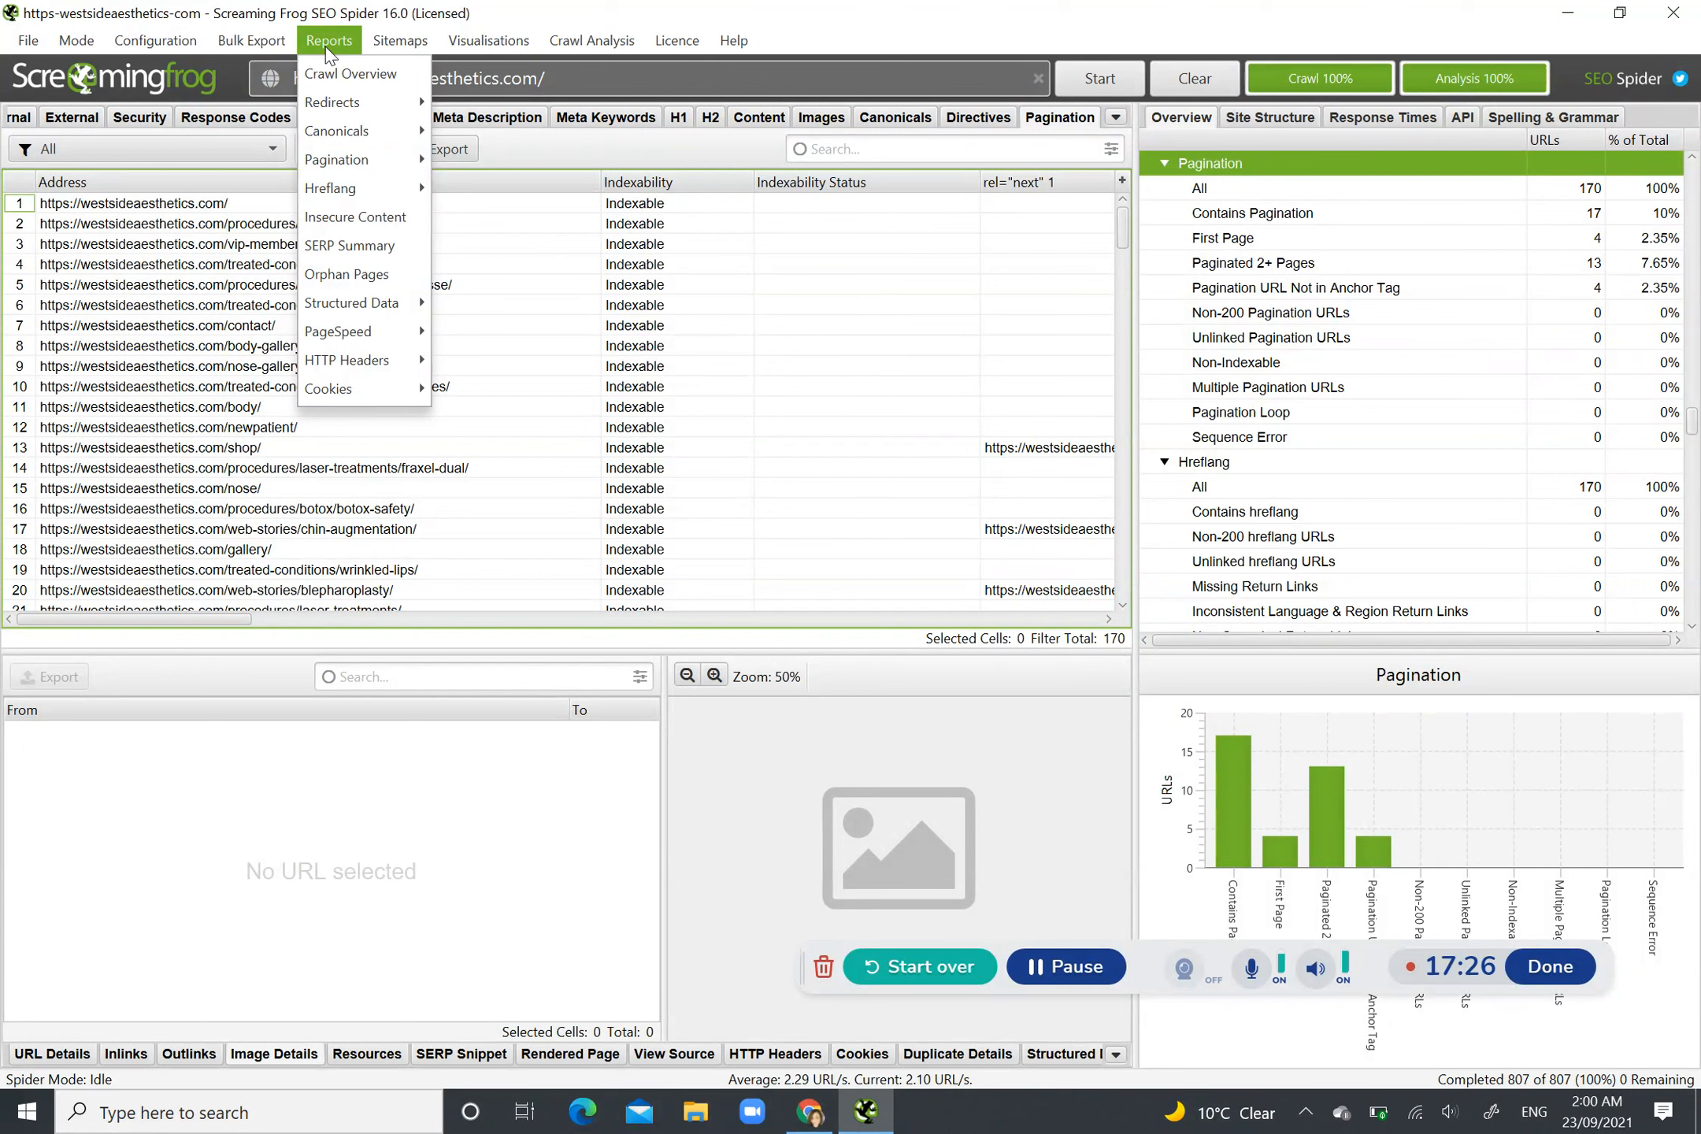
pyautogui.moveTo(260, 49)
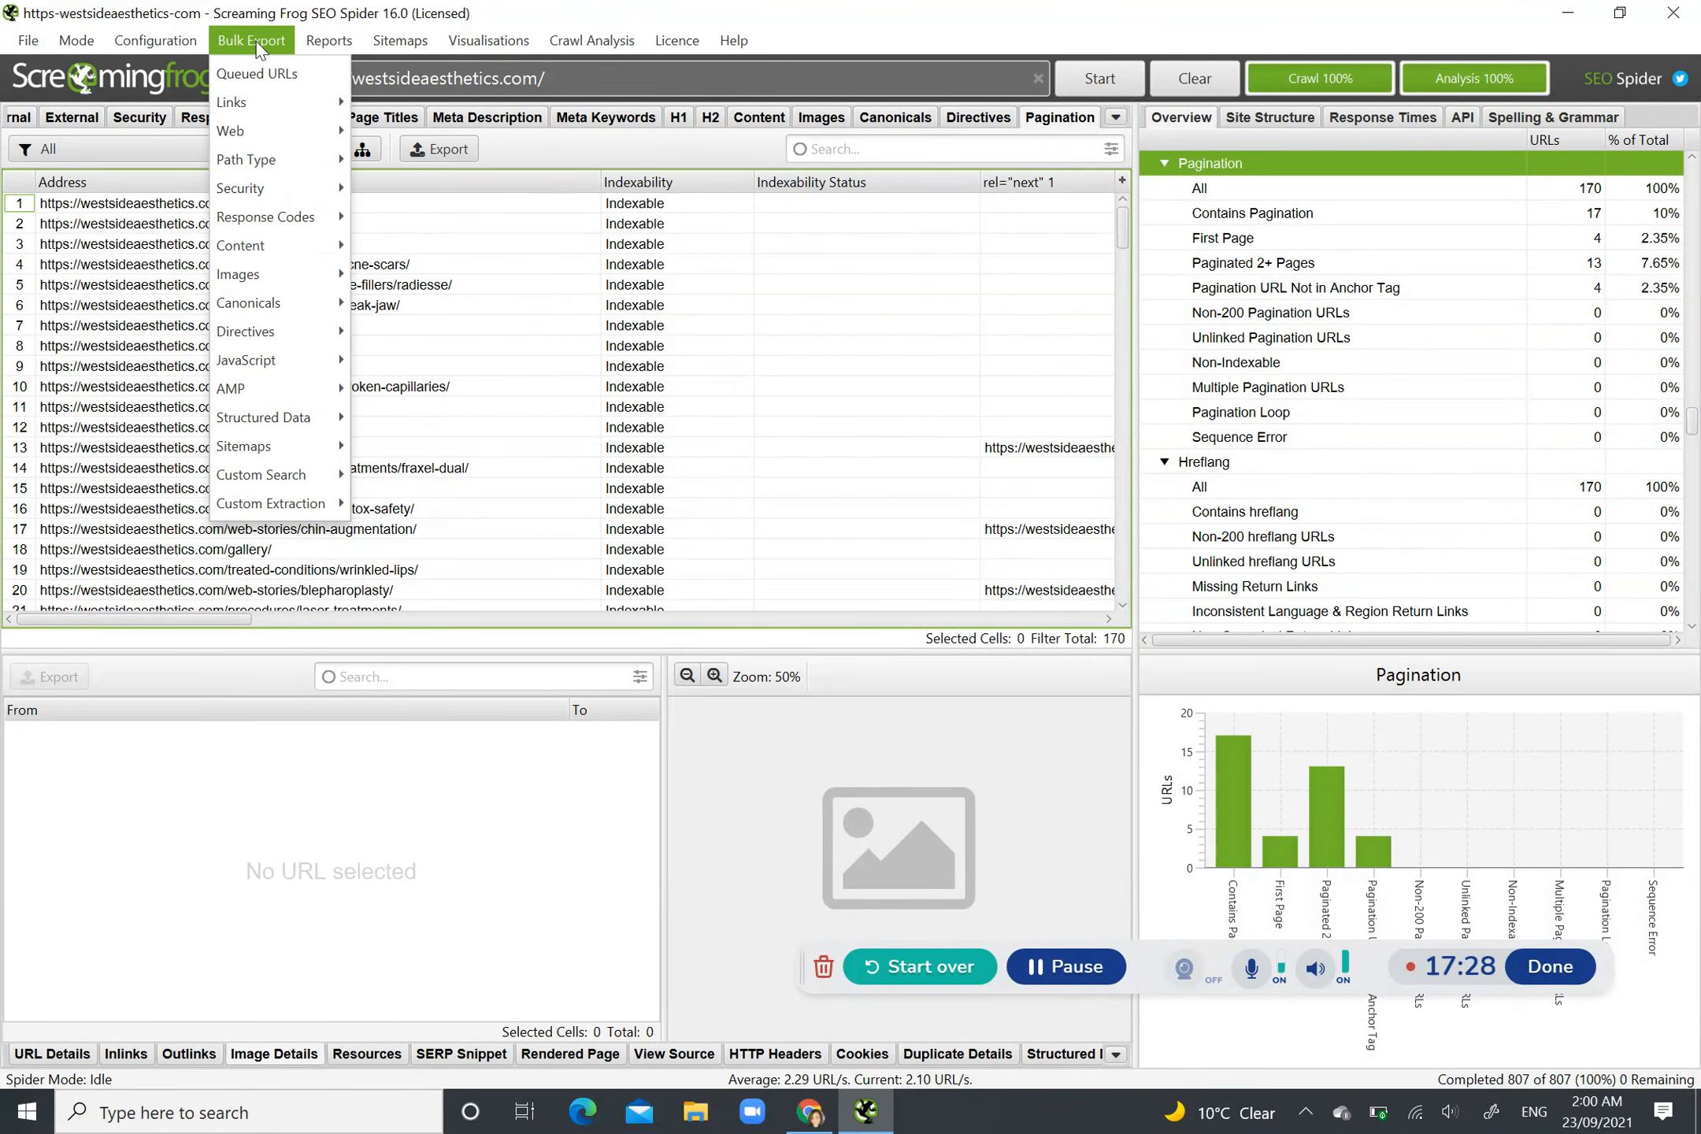